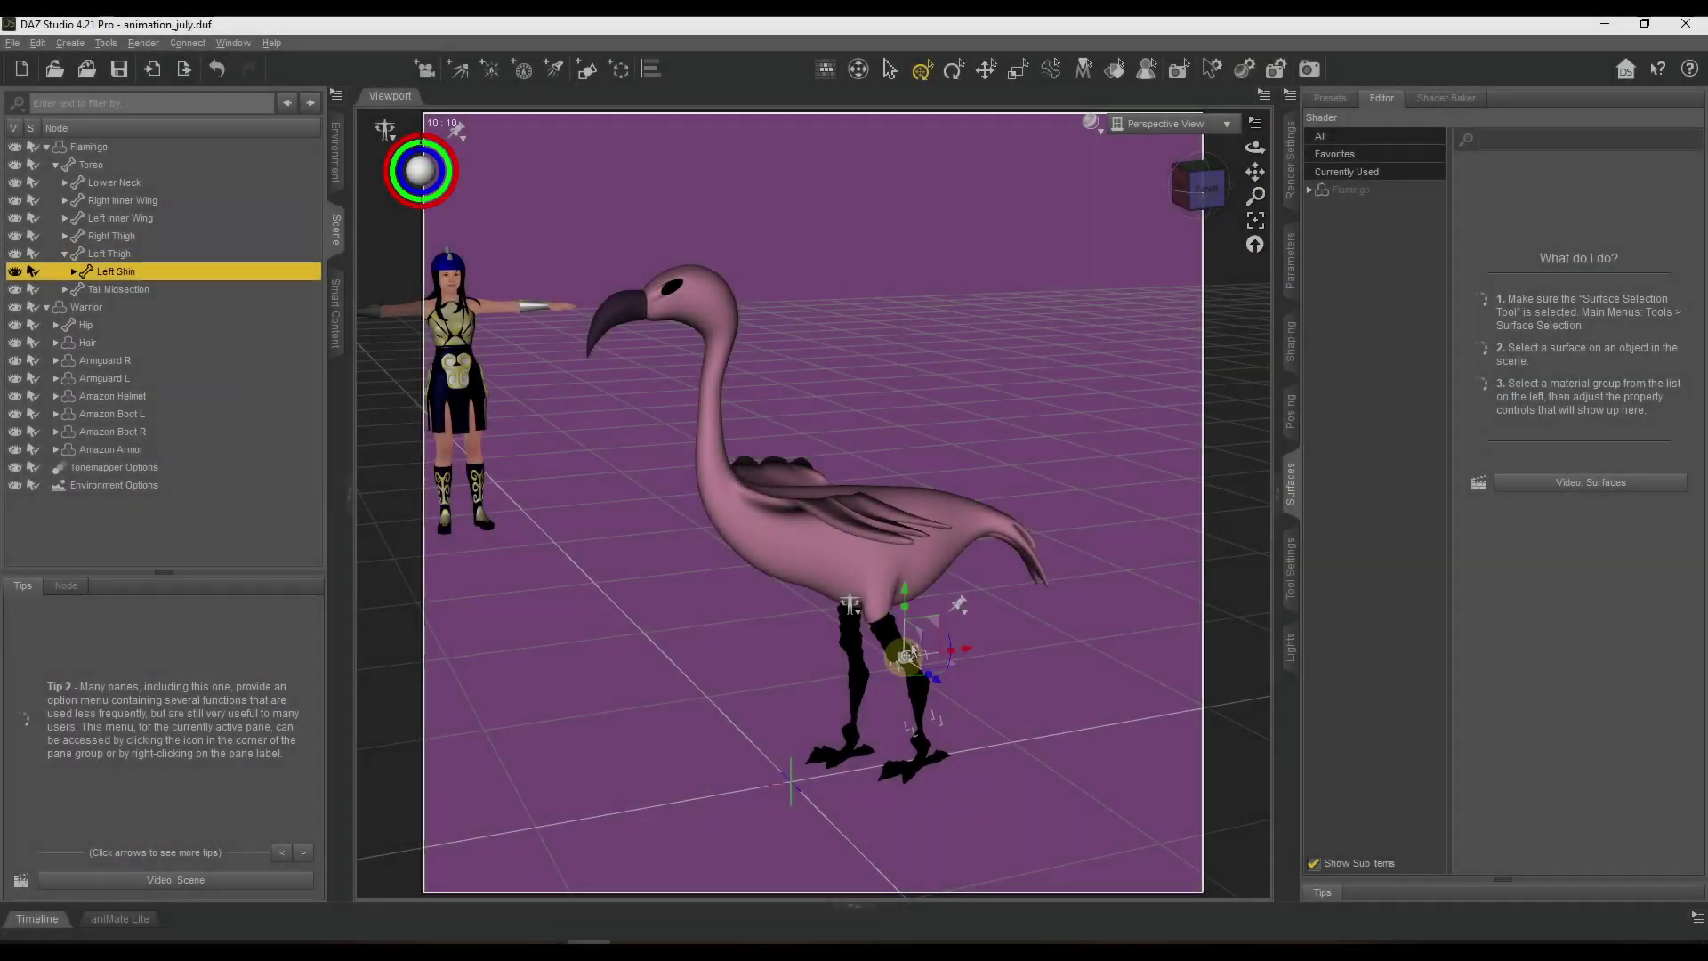
Bend the flamingo's right and left shins and its rear foot to form a wide running stride.
click(845, 640)
drag(845, 641, 873, 652)
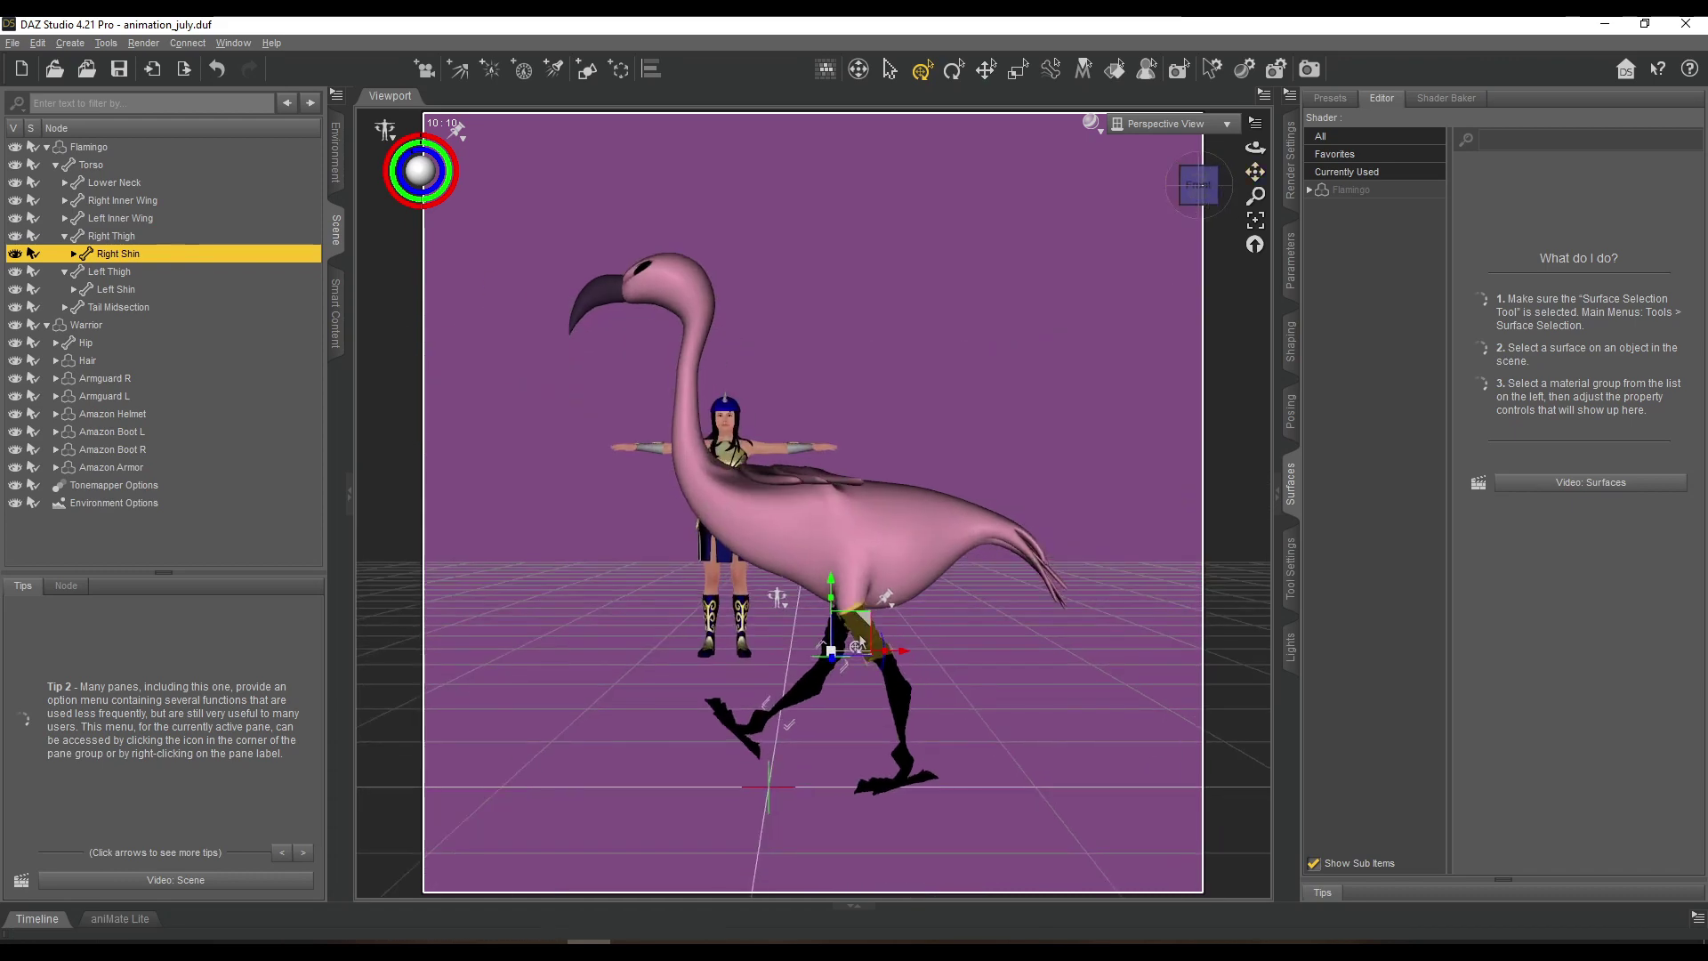
click(858, 632)
click(908, 702)
click(929, 752)
drag(974, 734, 953, 731)
Refine the flamingo's stride by rotating both upper legs and the forward foot.
click(816, 669)
click(881, 633)
drag(883, 642, 902, 594)
click(746, 704)
drag(807, 696, 803, 671)
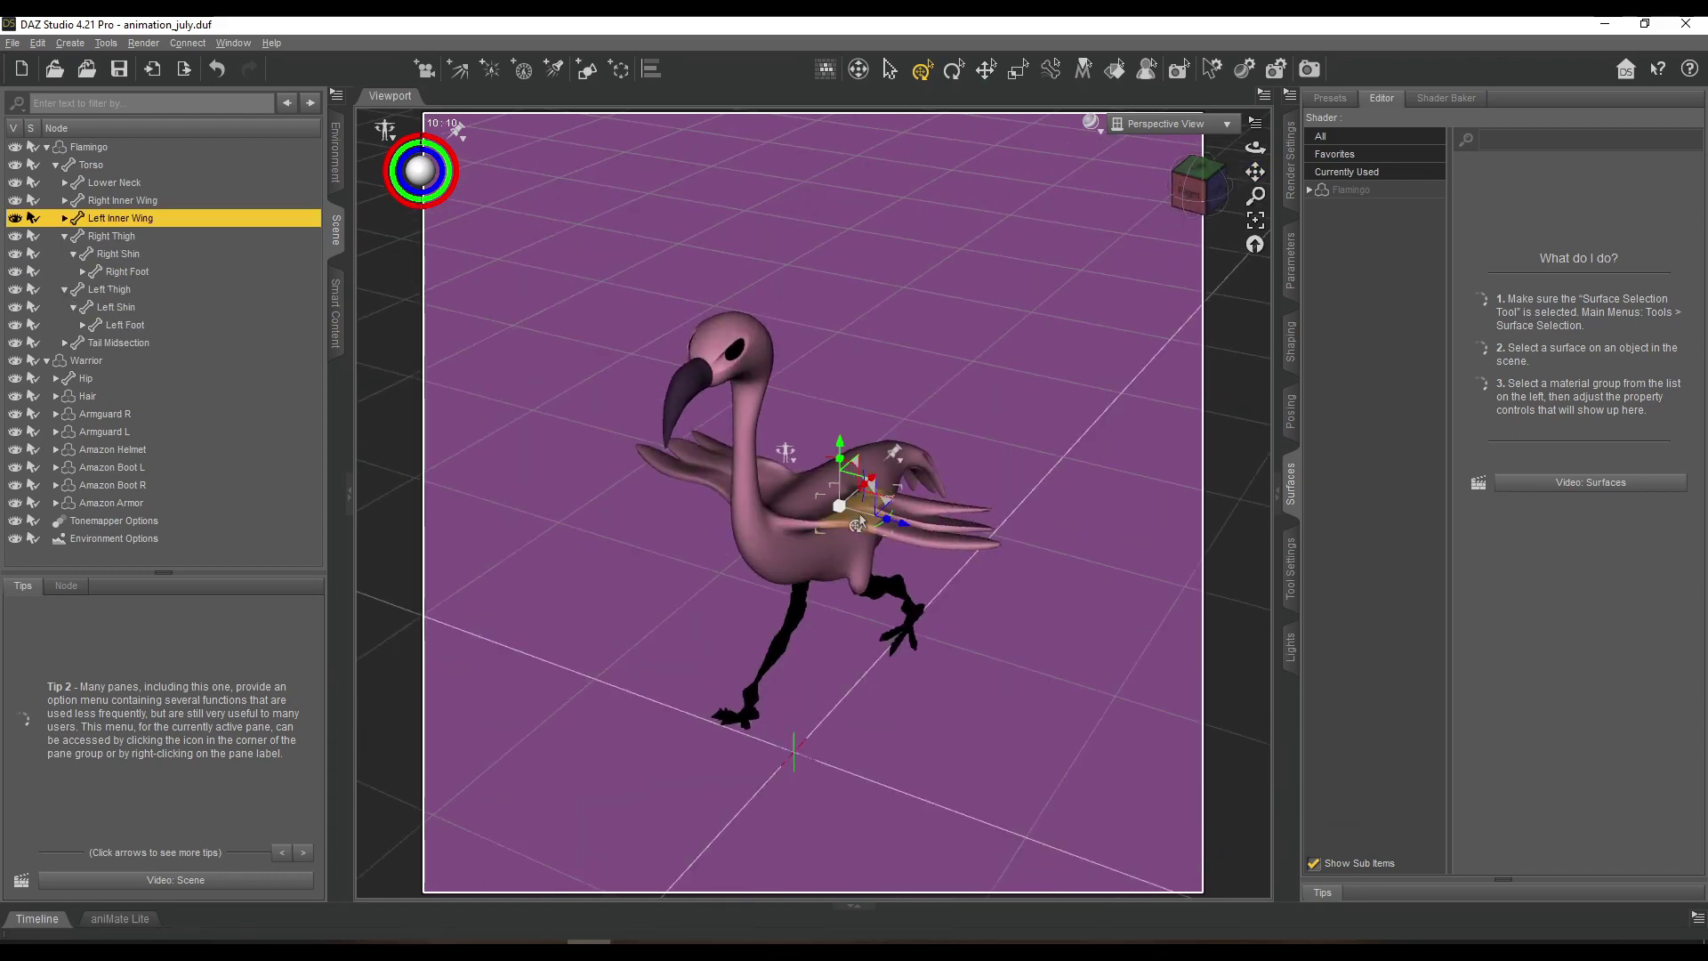
Raise both of the flamingo's wings upward above its back.
drag(872, 481, 952, 459)
click(776, 473)
click(762, 465)
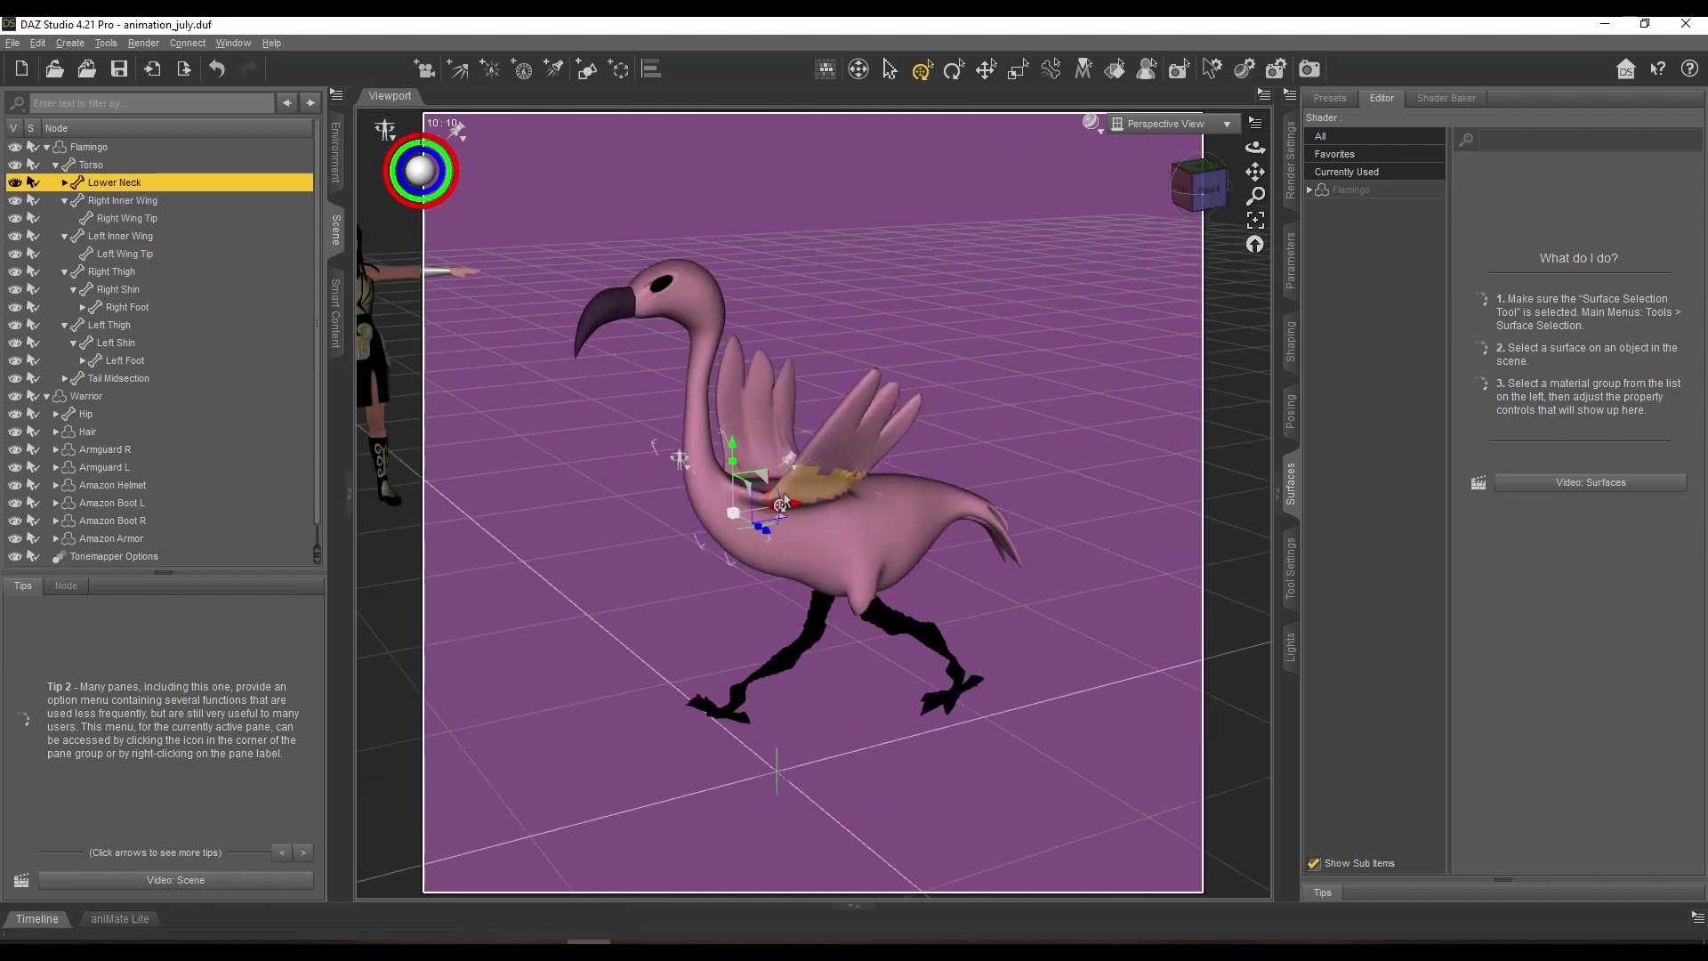
Bend the flamingo's neck and head forward and rotate the tail midsection.
click(681, 418)
drag(725, 449, 732, 429)
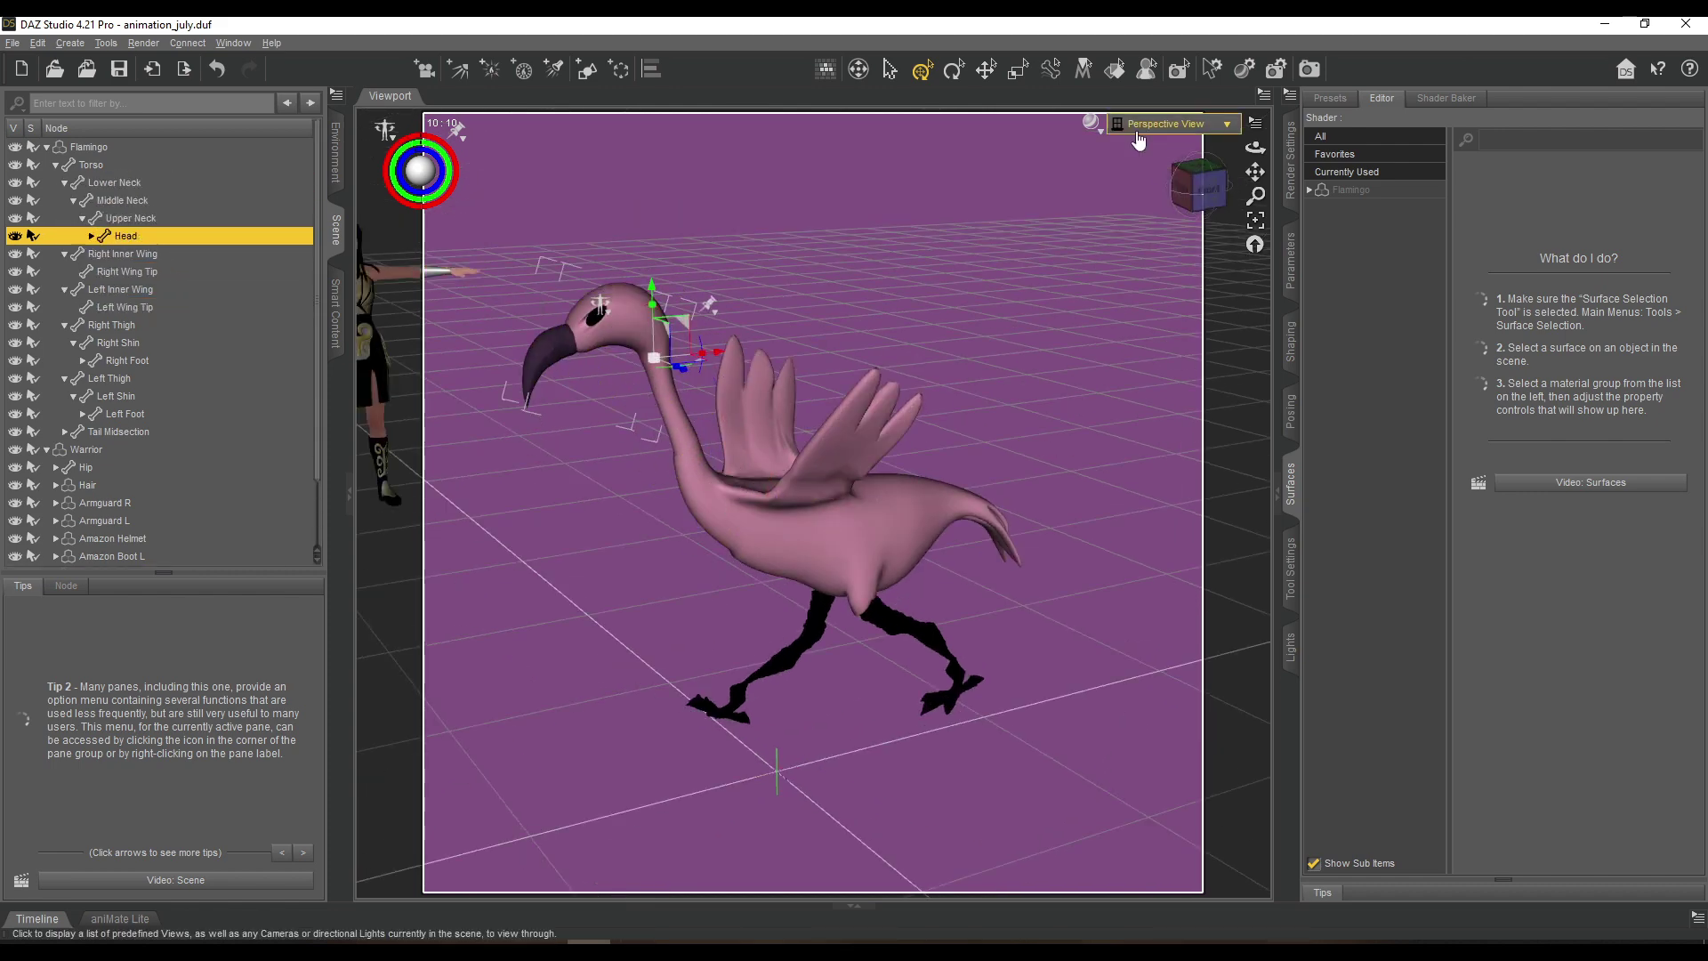
click(1066, 286)
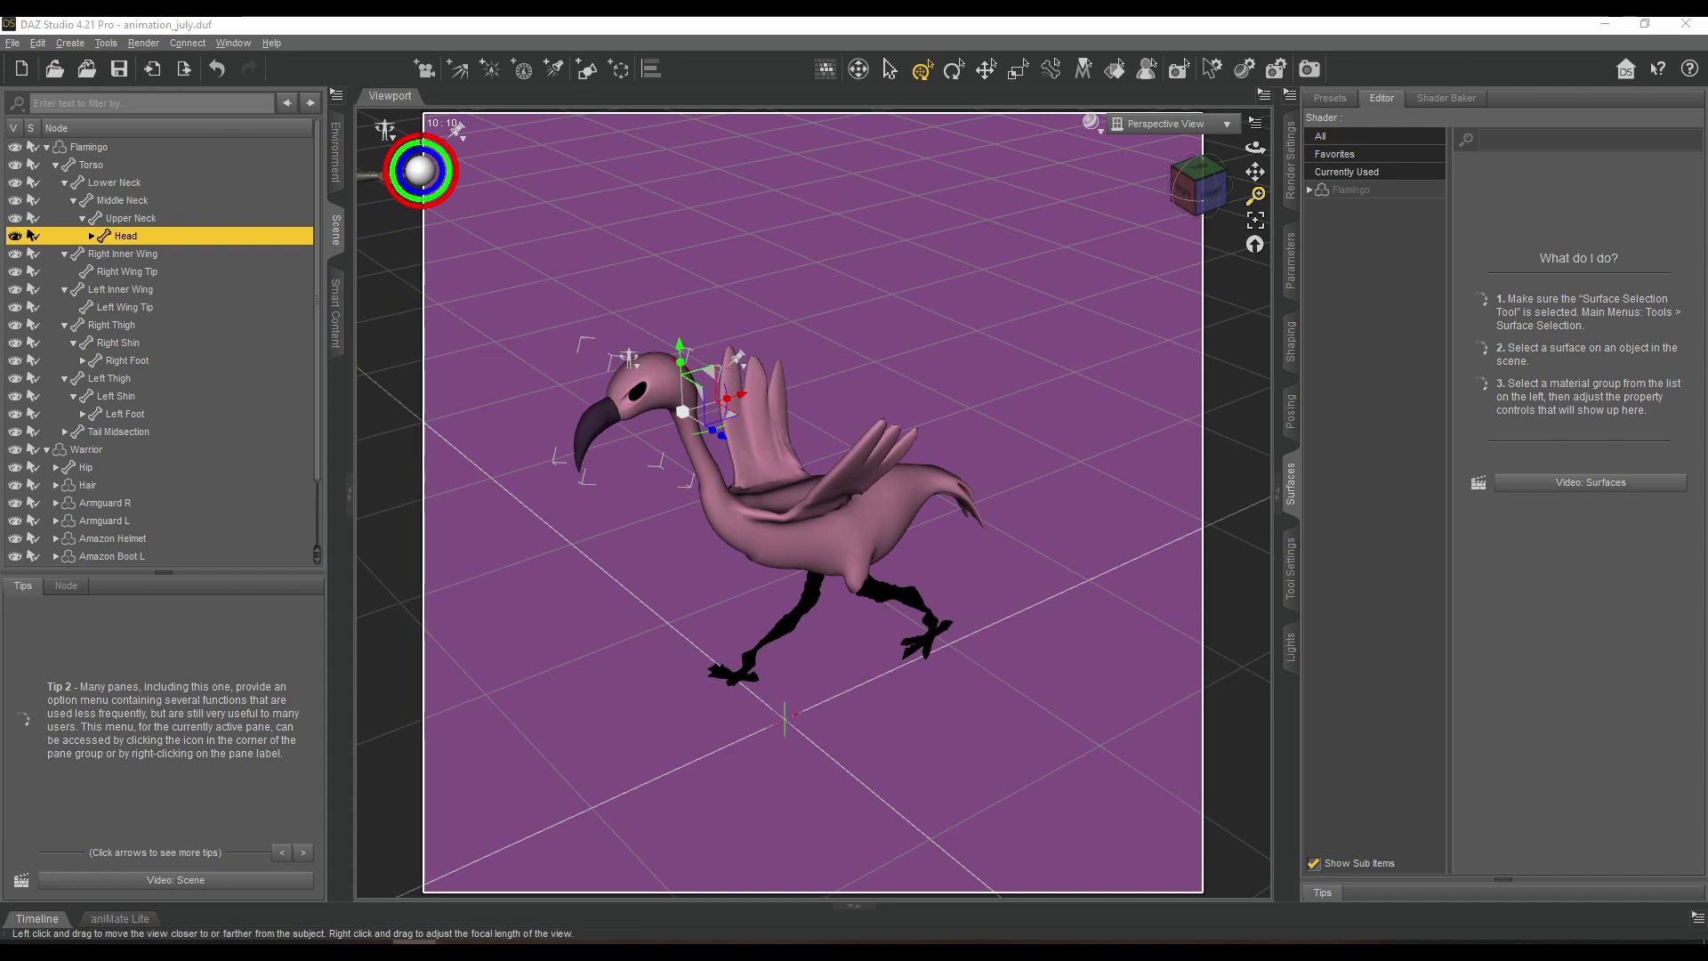
alt+drag(872, 570, 925, 514)
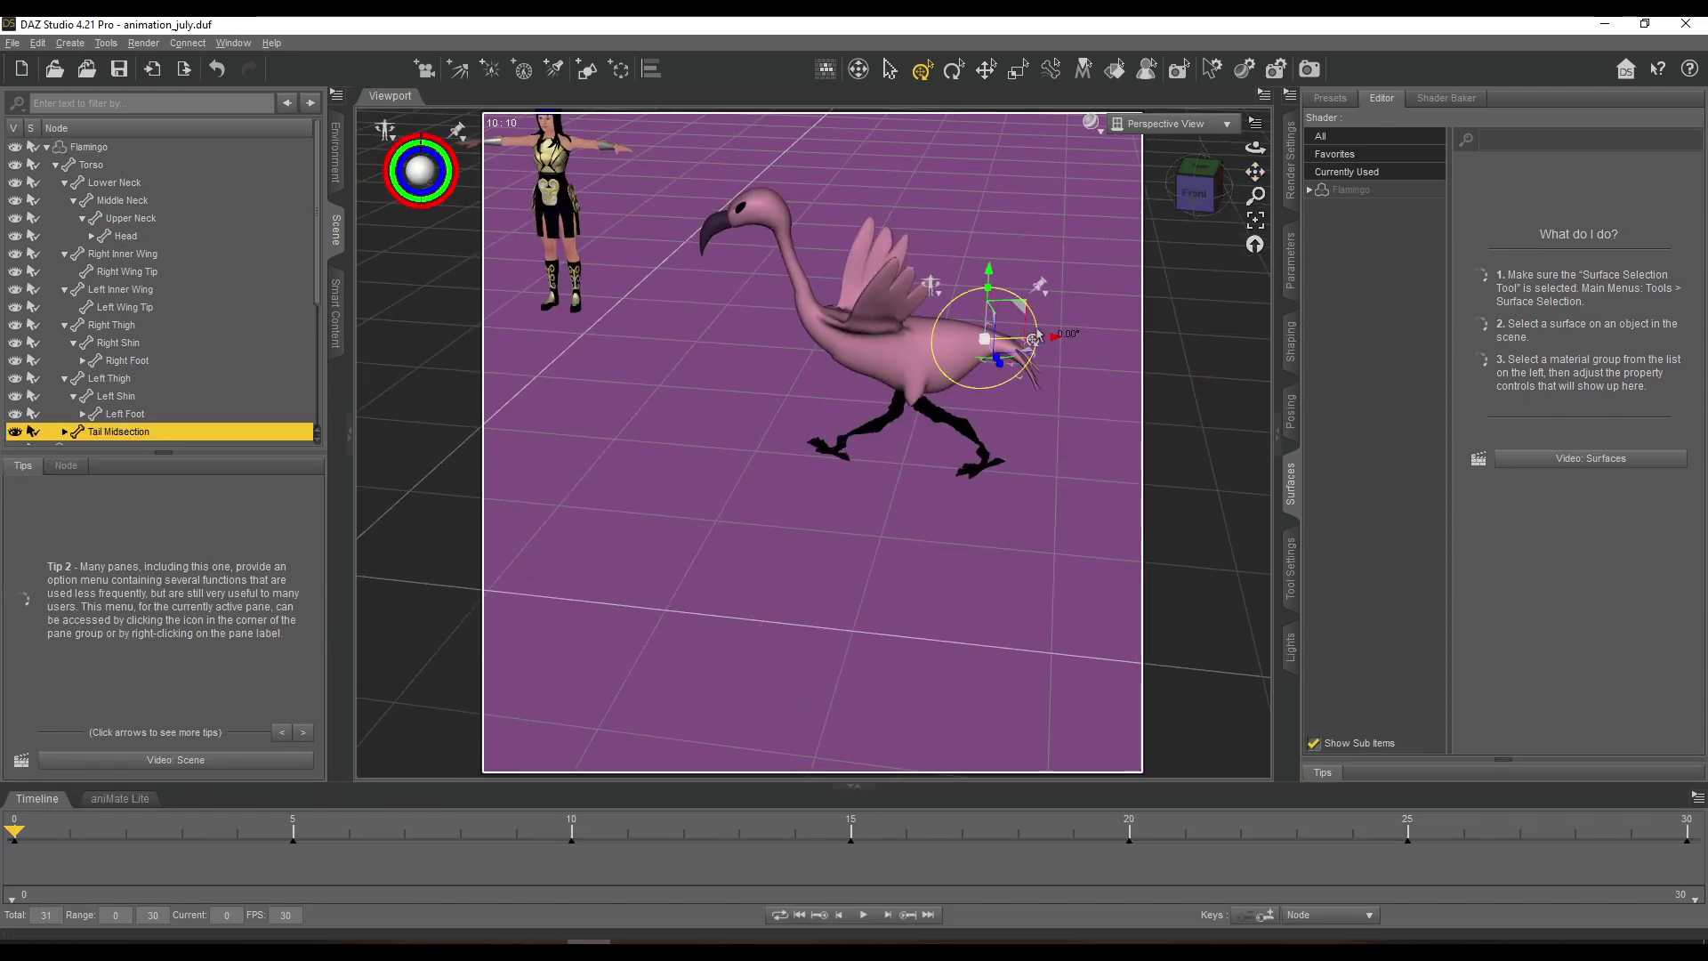
drag(1073, 349, 1079, 344)
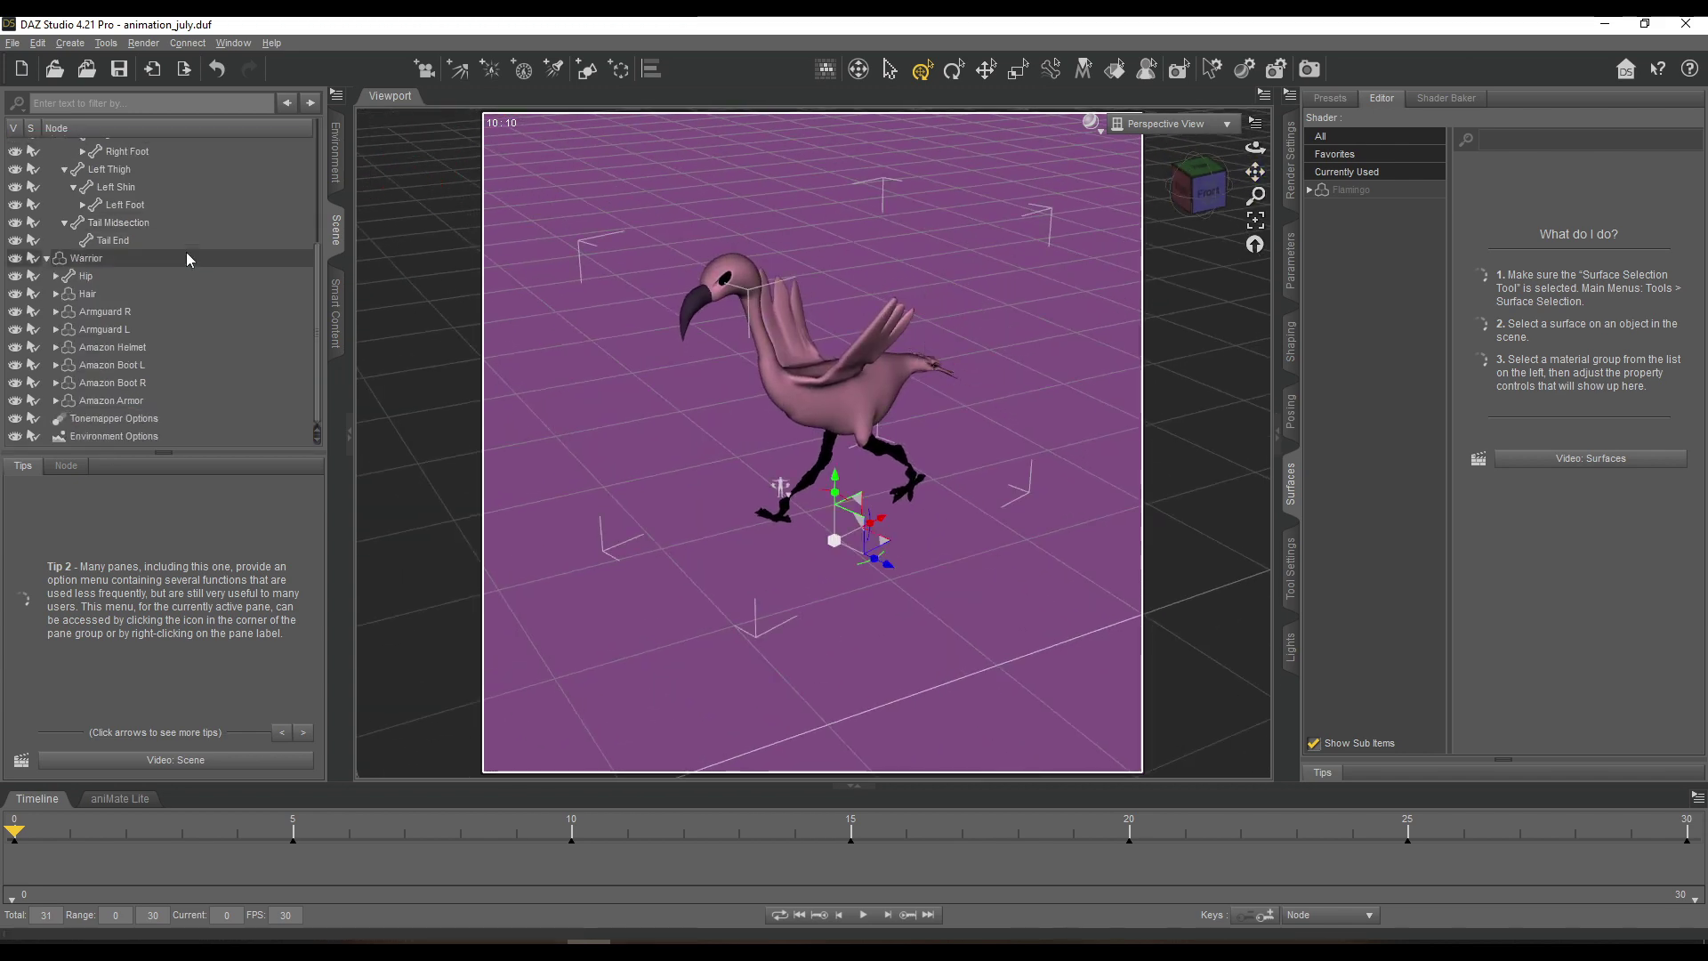
Save the complete flamingo figure's pose as a pose preset named Flamingo_Running_ in the Poses folder.
click(12, 43)
mouse_move(89, 168)
click(239, 343)
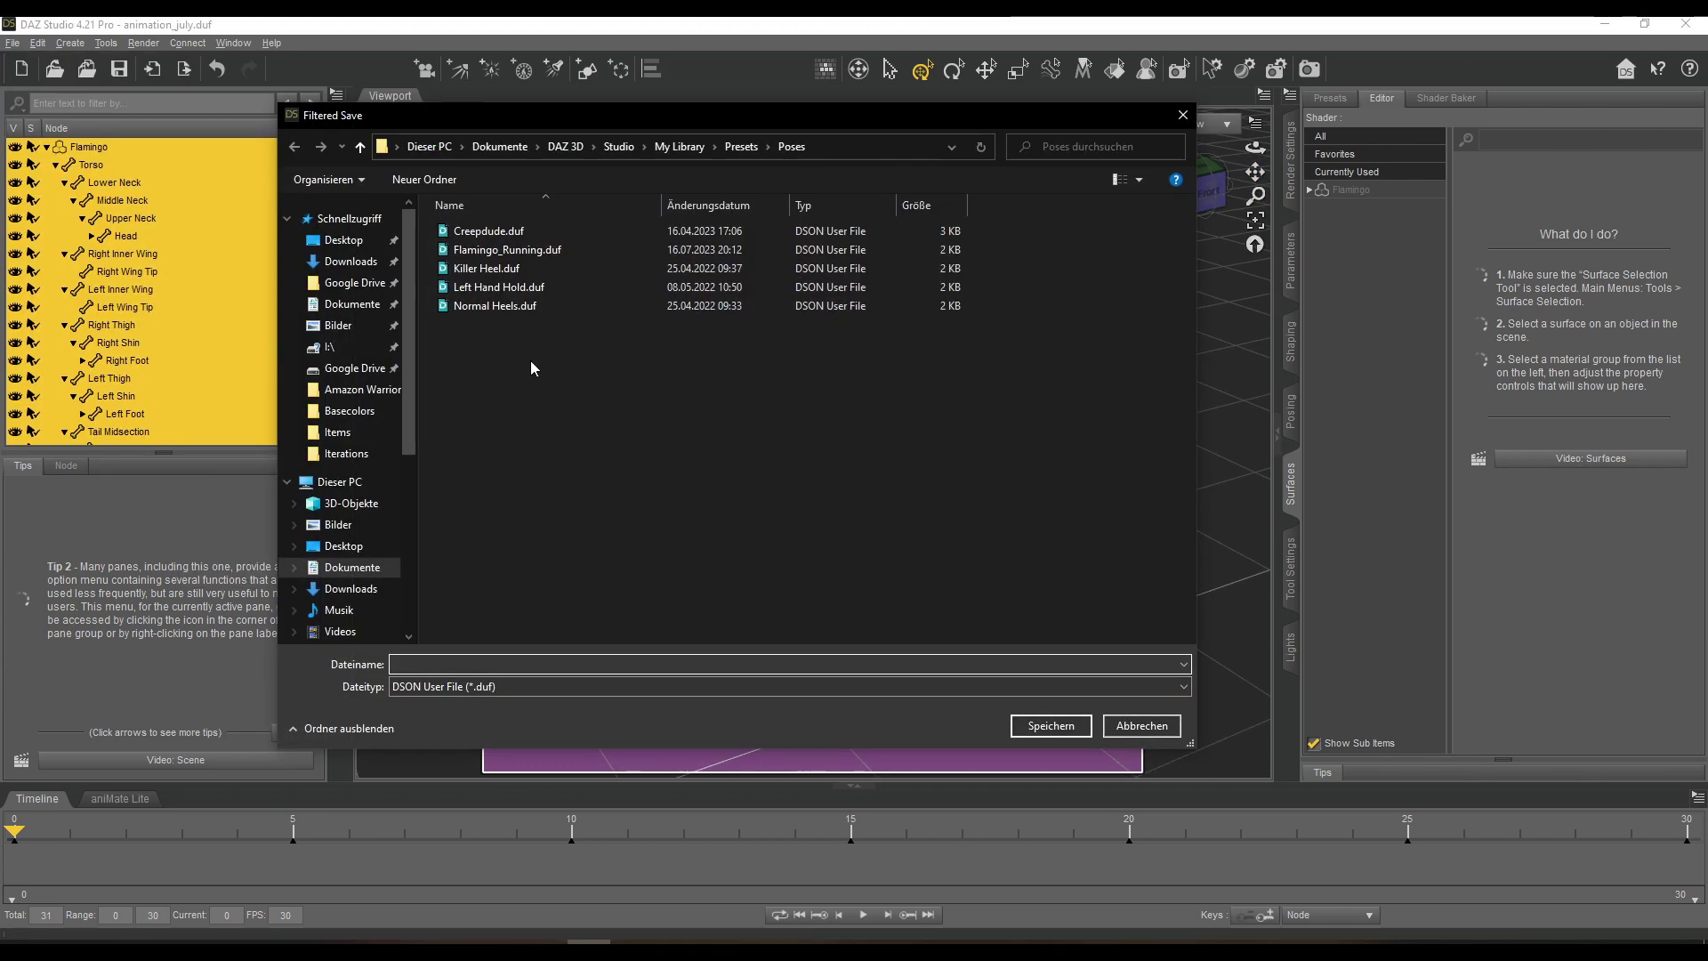
text(Flamingo_Running_)
key(Return)
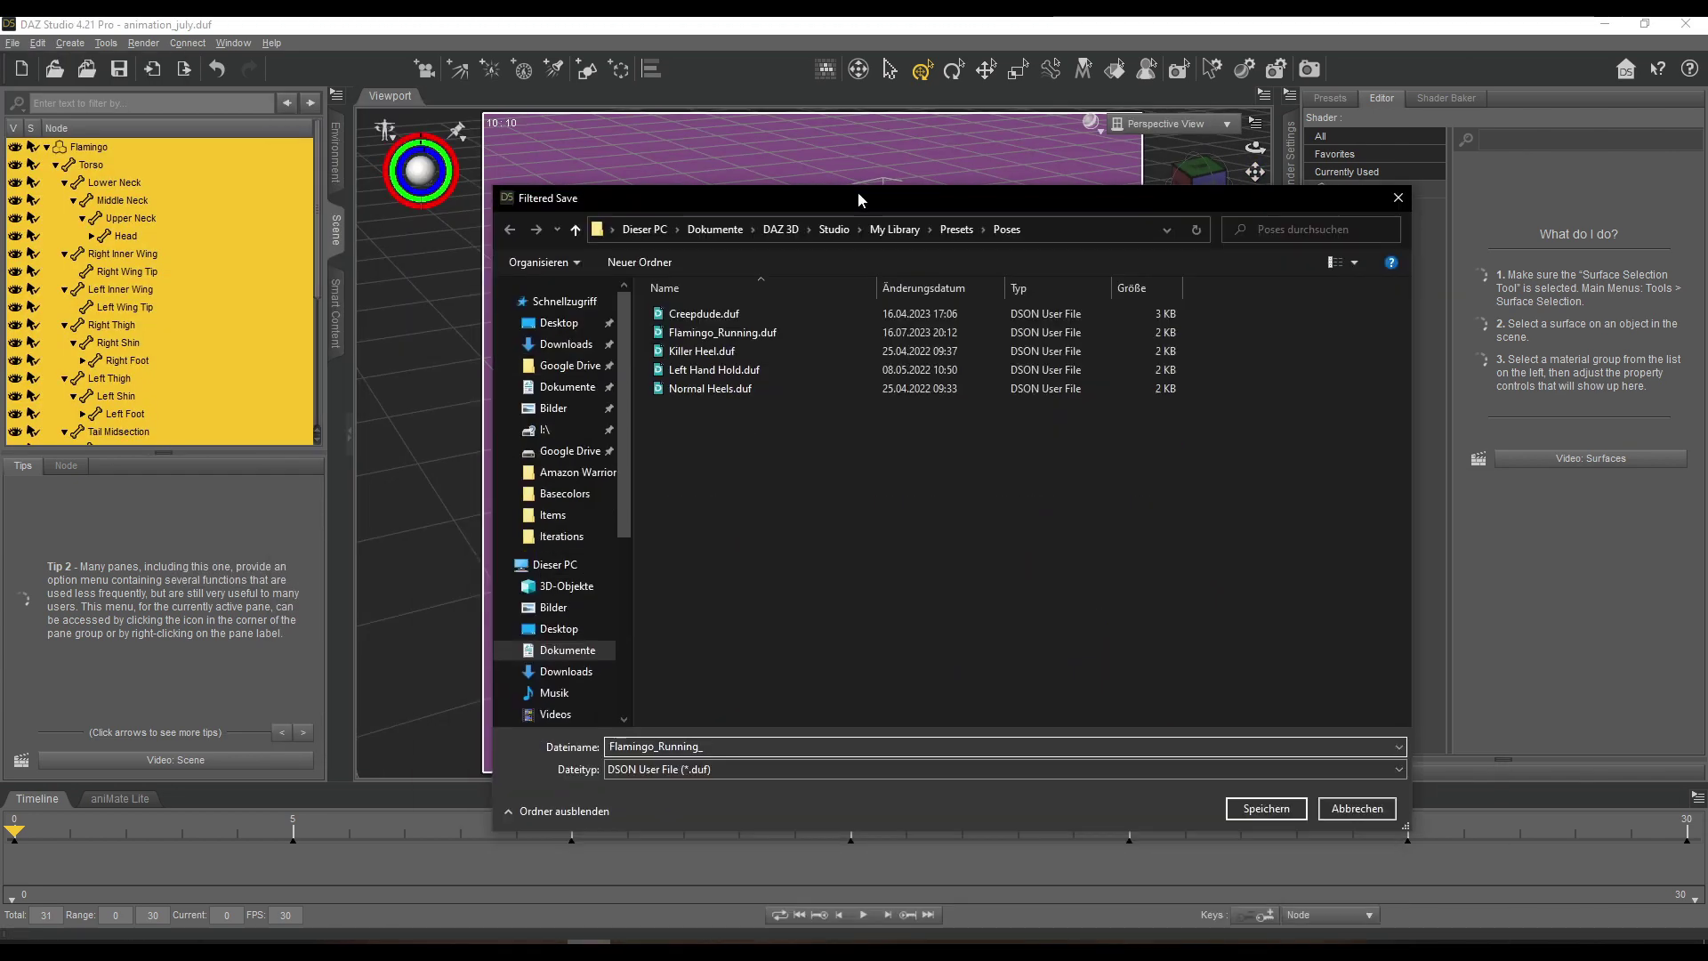
click(924, 401)
click(941, 417)
scroll(951, 480, down, 2)
click(945, 493)
scroll(947, 495, down, 1)
click(1217, 595)
click(336, 277)
click(23, 163)
click(23, 177)
click(71, 99)
click(24, 99)
click(20, 162)
click(335, 231)
Adjust the flamingo's right leg and foot at frame 5.
drag(1201, 187, 1205, 171)
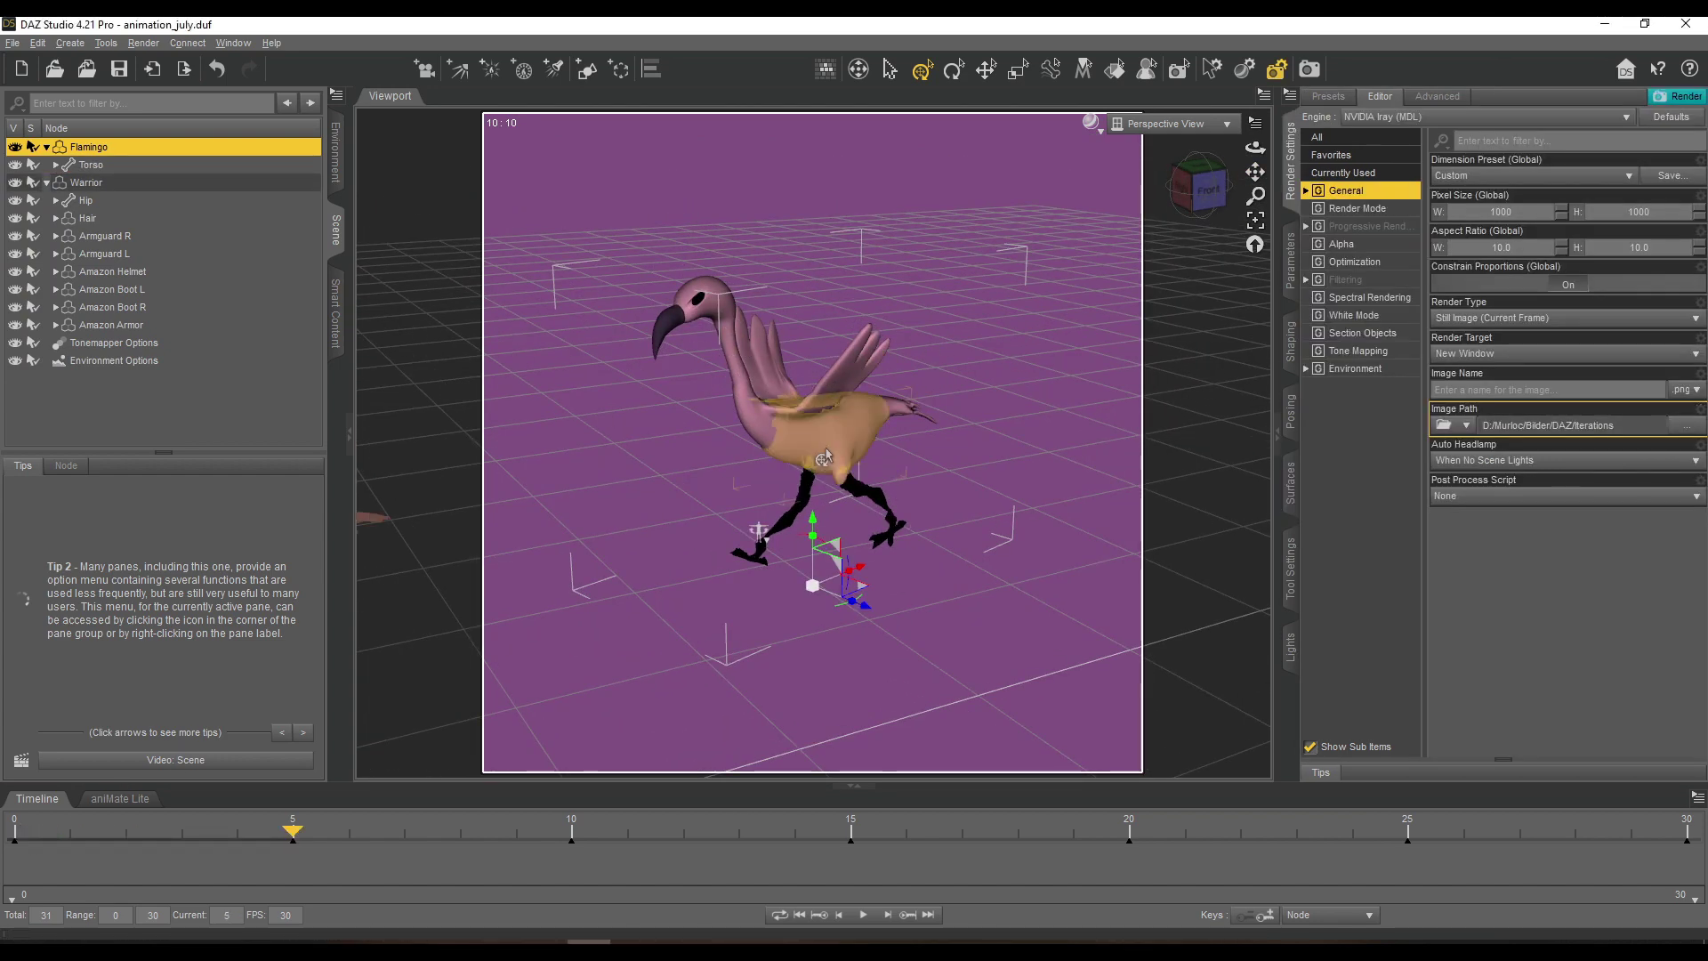
click(826, 456)
drag(1256, 148, 1255, 80)
click(864, 614)
drag(1255, 148, 1255, 223)
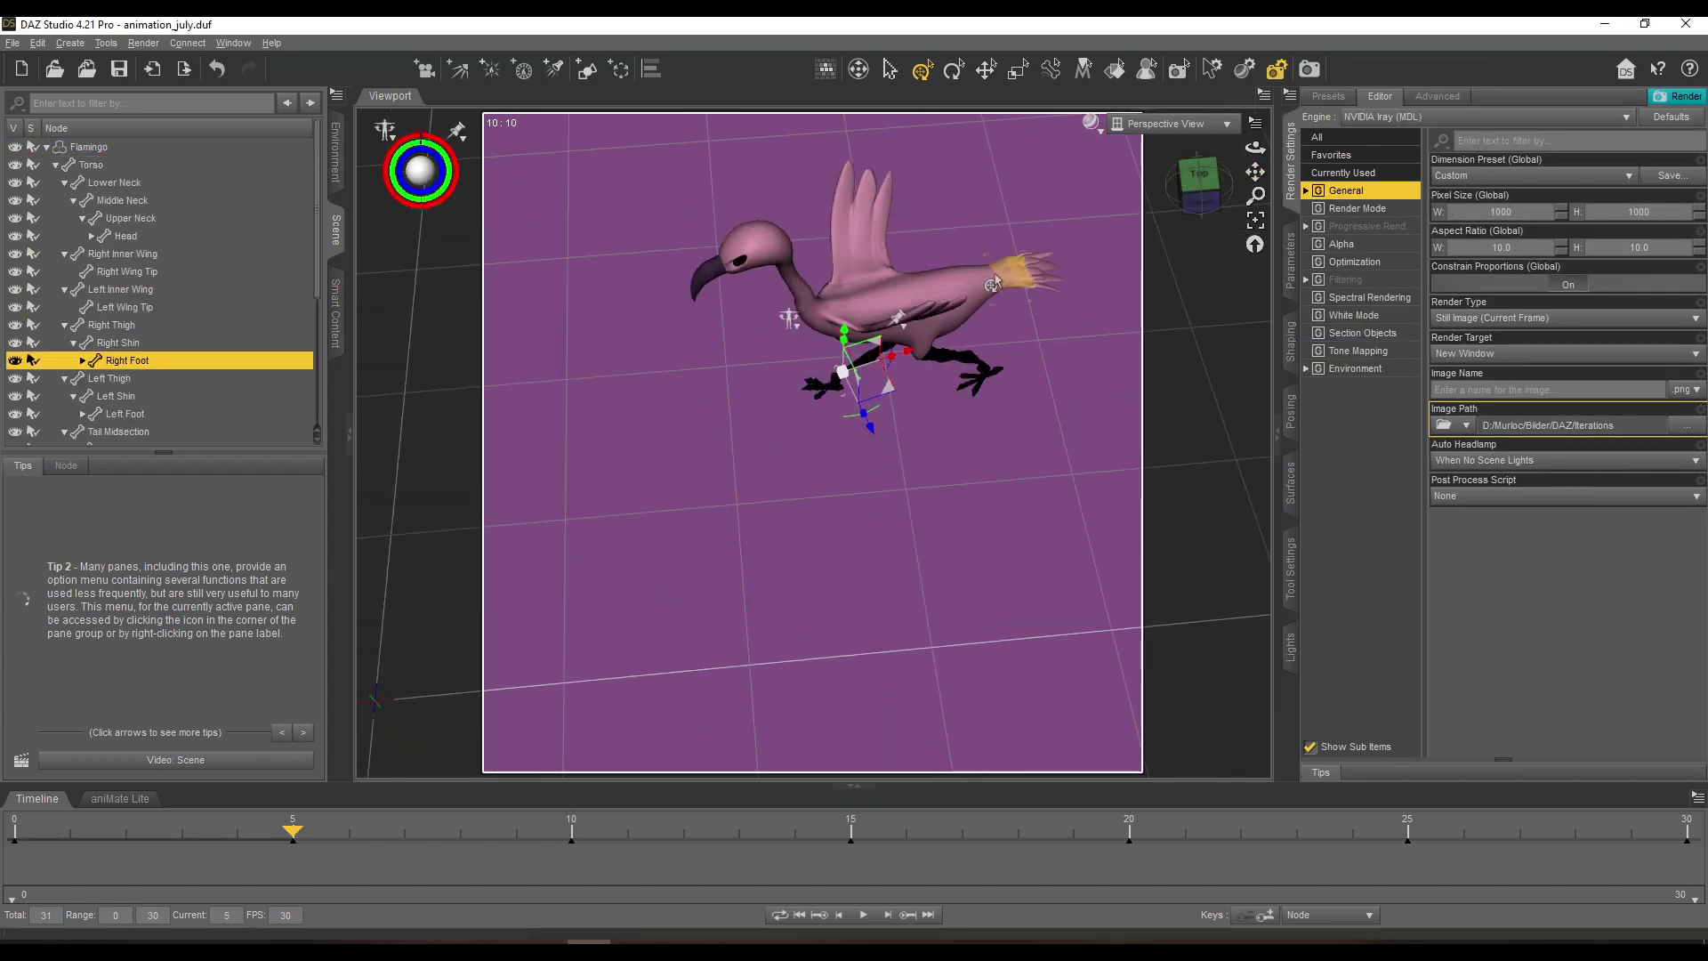
click(918, 325)
middle_drag(918, 325, 880, 285)
Shift the flamingo's torso at frame 5 and bend the left shin to bring the legs beneath the body.
drag(949, 350, 925, 565)
click(930, 570)
click(889, 465)
drag(851, 417, 841, 411)
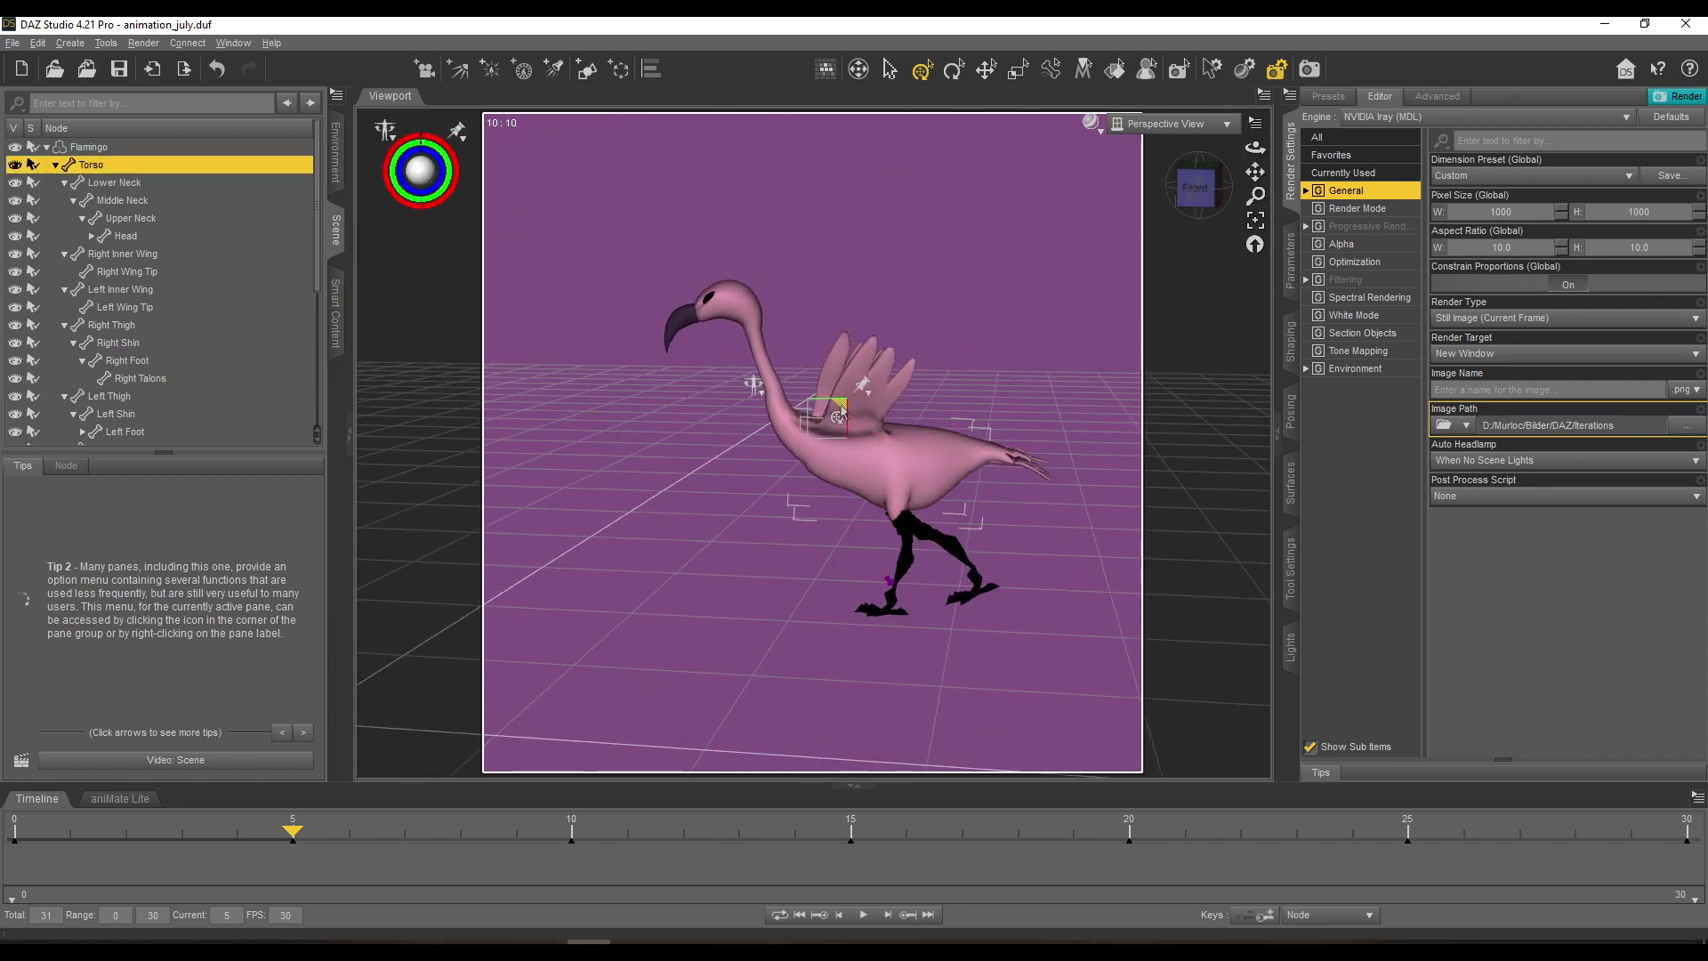
click(894, 529)
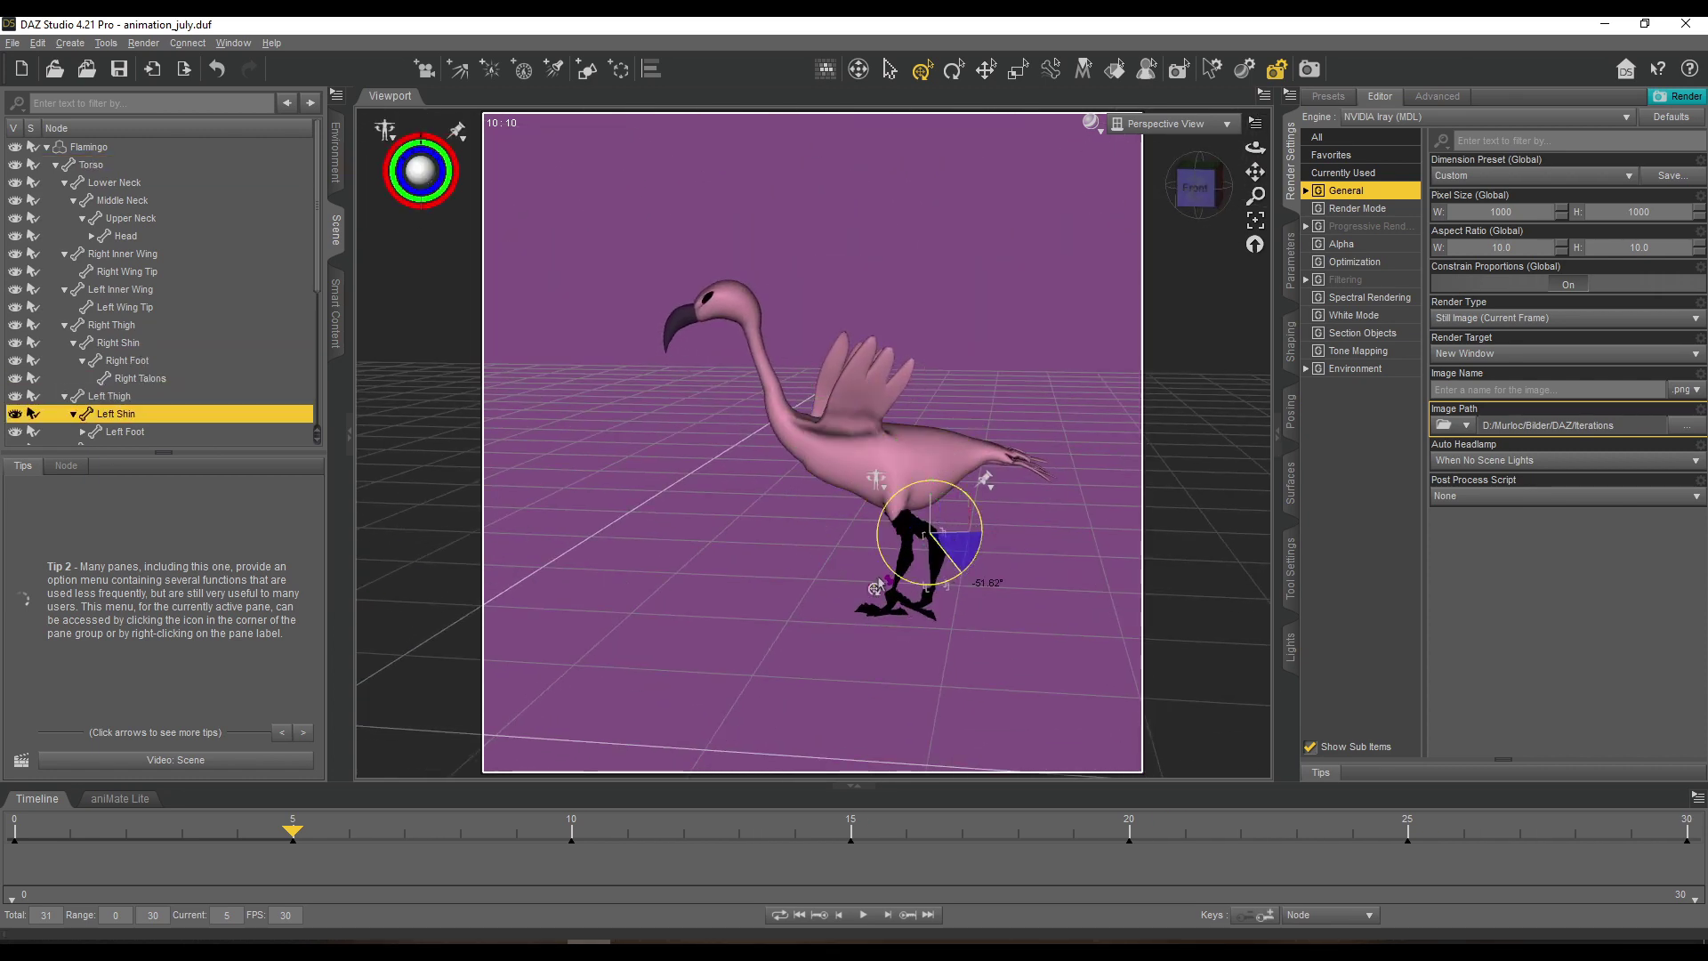
alt+drag(885, 534, 832, 578)
click(970, 572)
Move the torso forward and pose both legs, including the left shin, in a stride at frame 10.
click(832, 423)
drag(837, 388, 794, 393)
ctrl+alt+drag(819, 534, 841, 418)
click(807, 584)
click(888, 589)
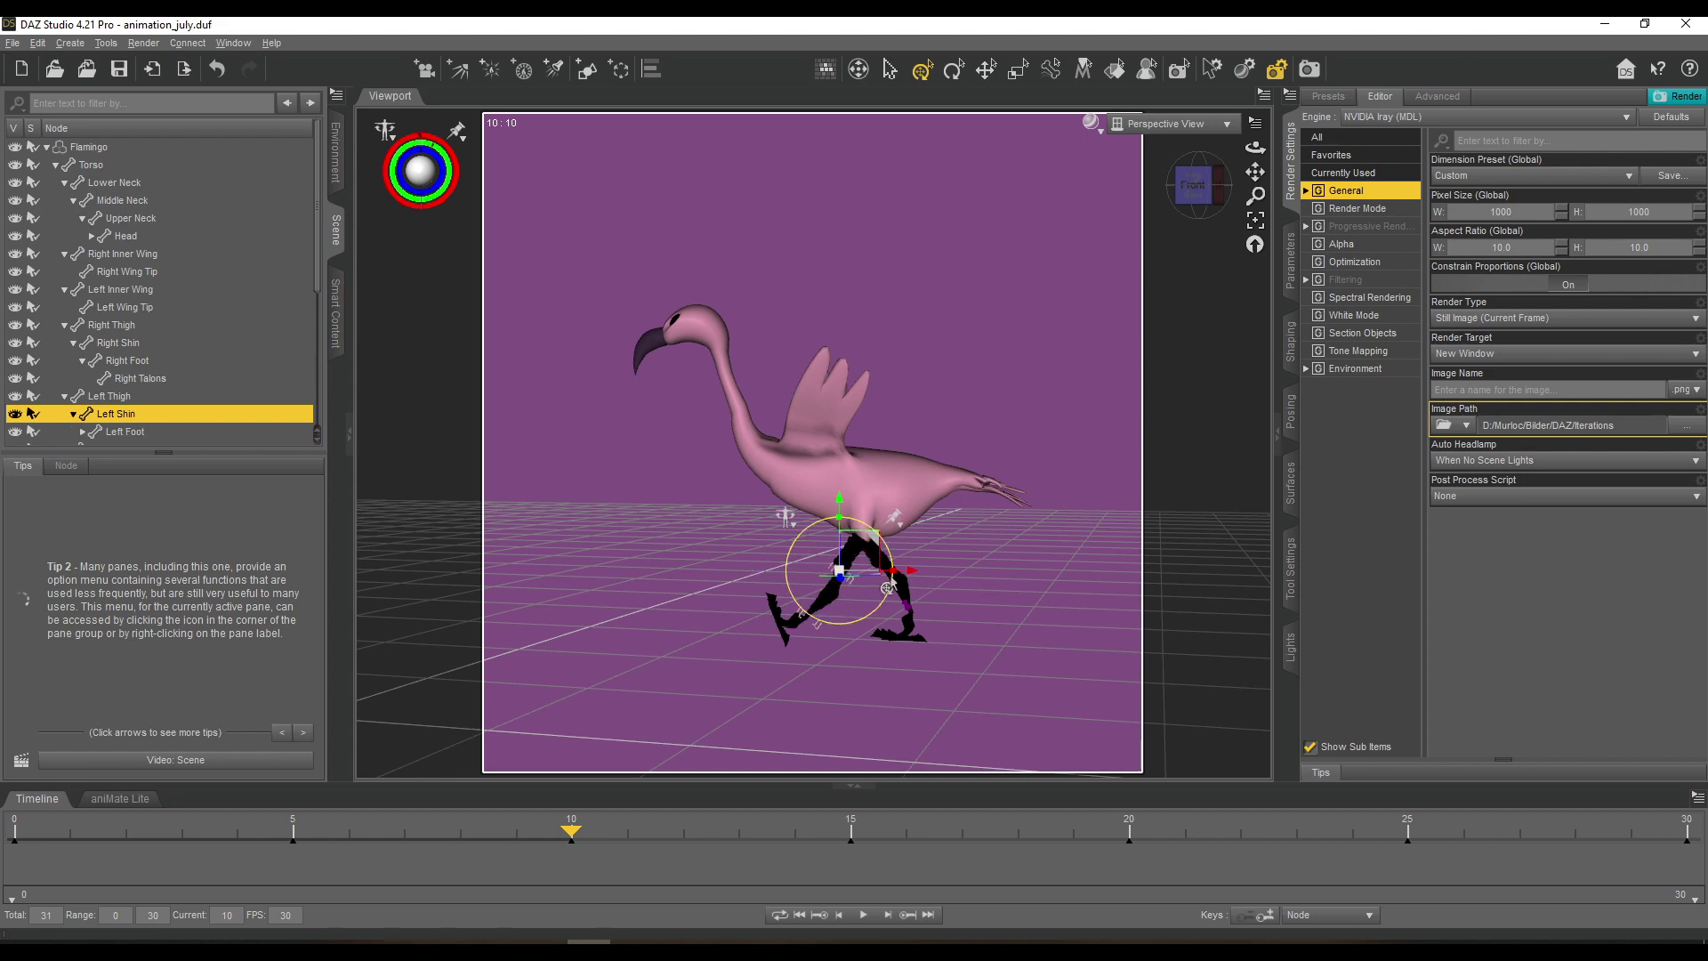
Rotate the flamingo's left and right inner wings downward at frame 5.
drag(574, 828, 291, 851)
ctrl+alt+drag(676, 533, 854, 534)
click(740, 414)
ctrl+alt+drag(756, 409, 801, 498)
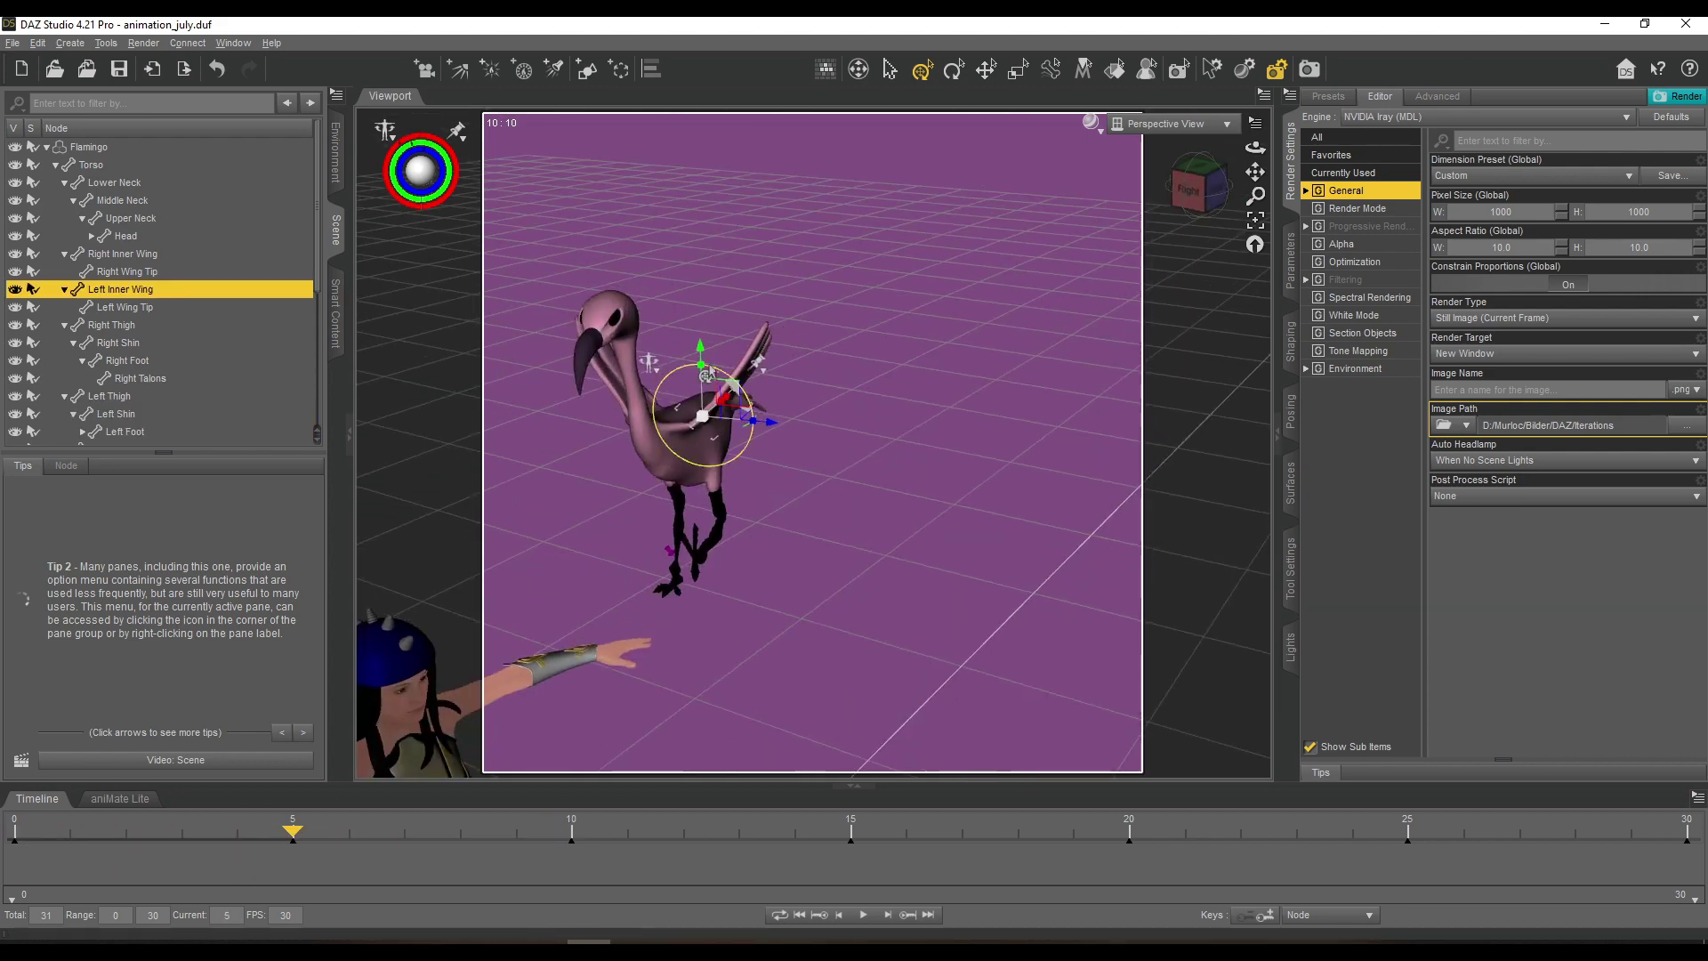
drag(734, 370, 756, 414)
click(623, 390)
Fold the left and right inner wings down against the body at frame 10.
click(571, 832)
click(120, 289)
click(123, 254)
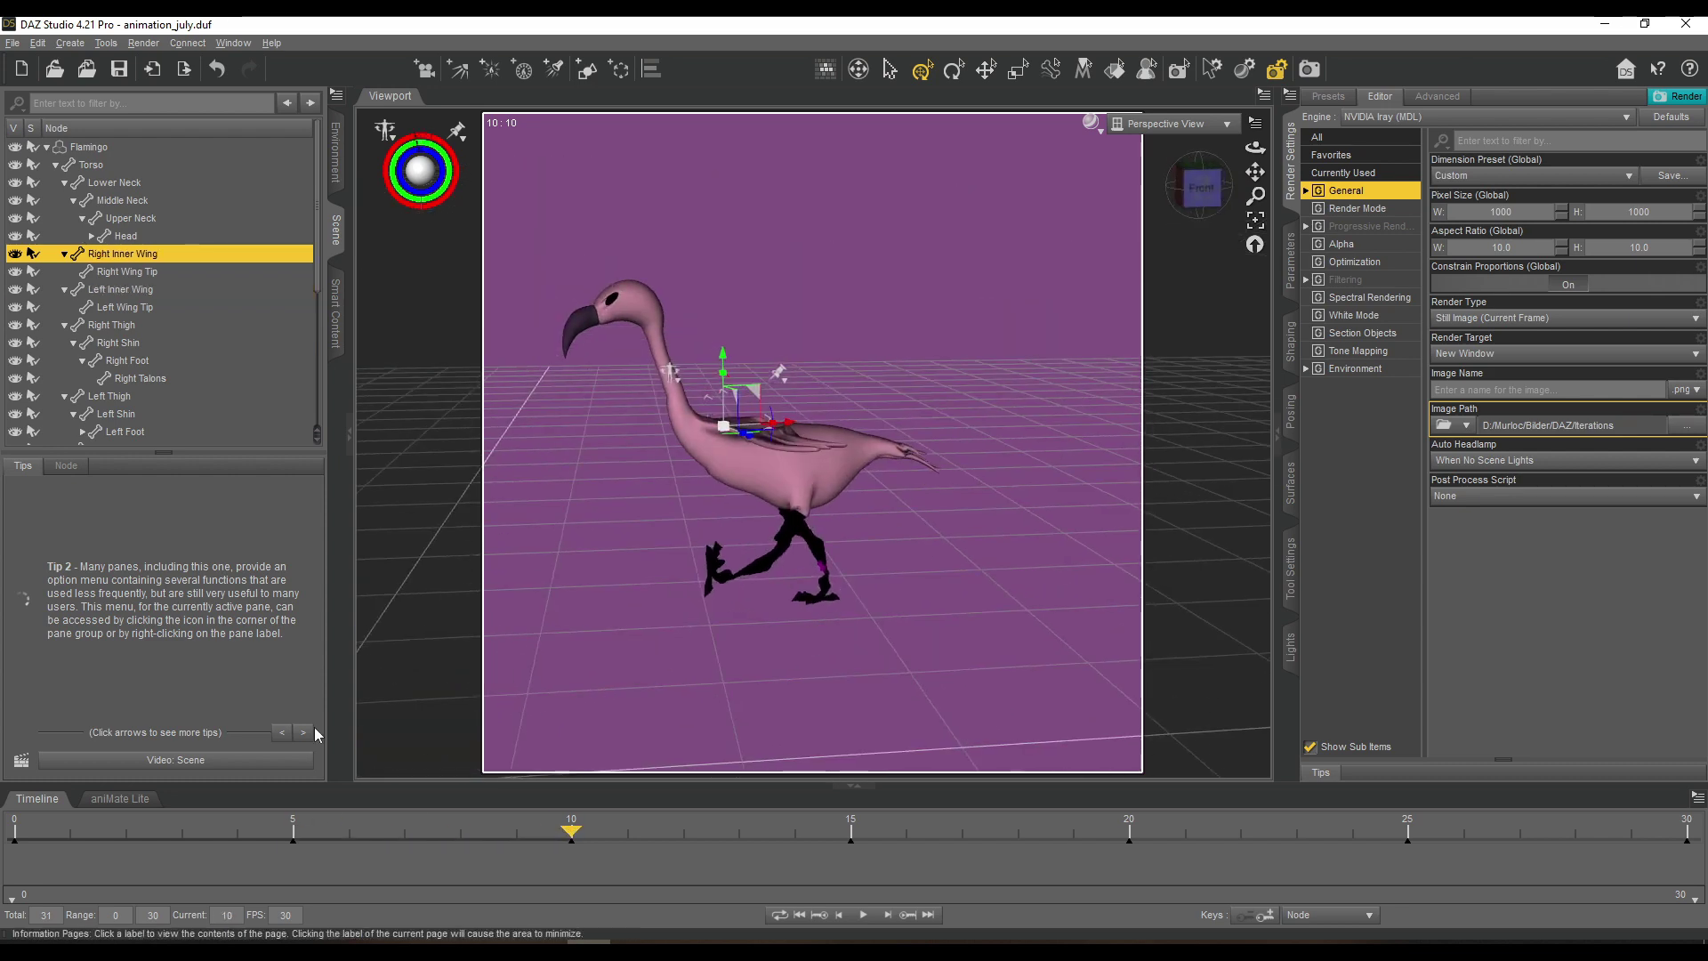
Pose the flamingo's legs at frame 15 by rotating the right thigh, undoing the unwanted foot adjustment.
drag(294, 835, 845, 841)
click(829, 574)
drag(1199, 187, 1180, 158)
click(758, 589)
drag(778, 599, 758, 605)
key(ctrl+z)
click(845, 494)
click(876, 598)
click(866, 575)
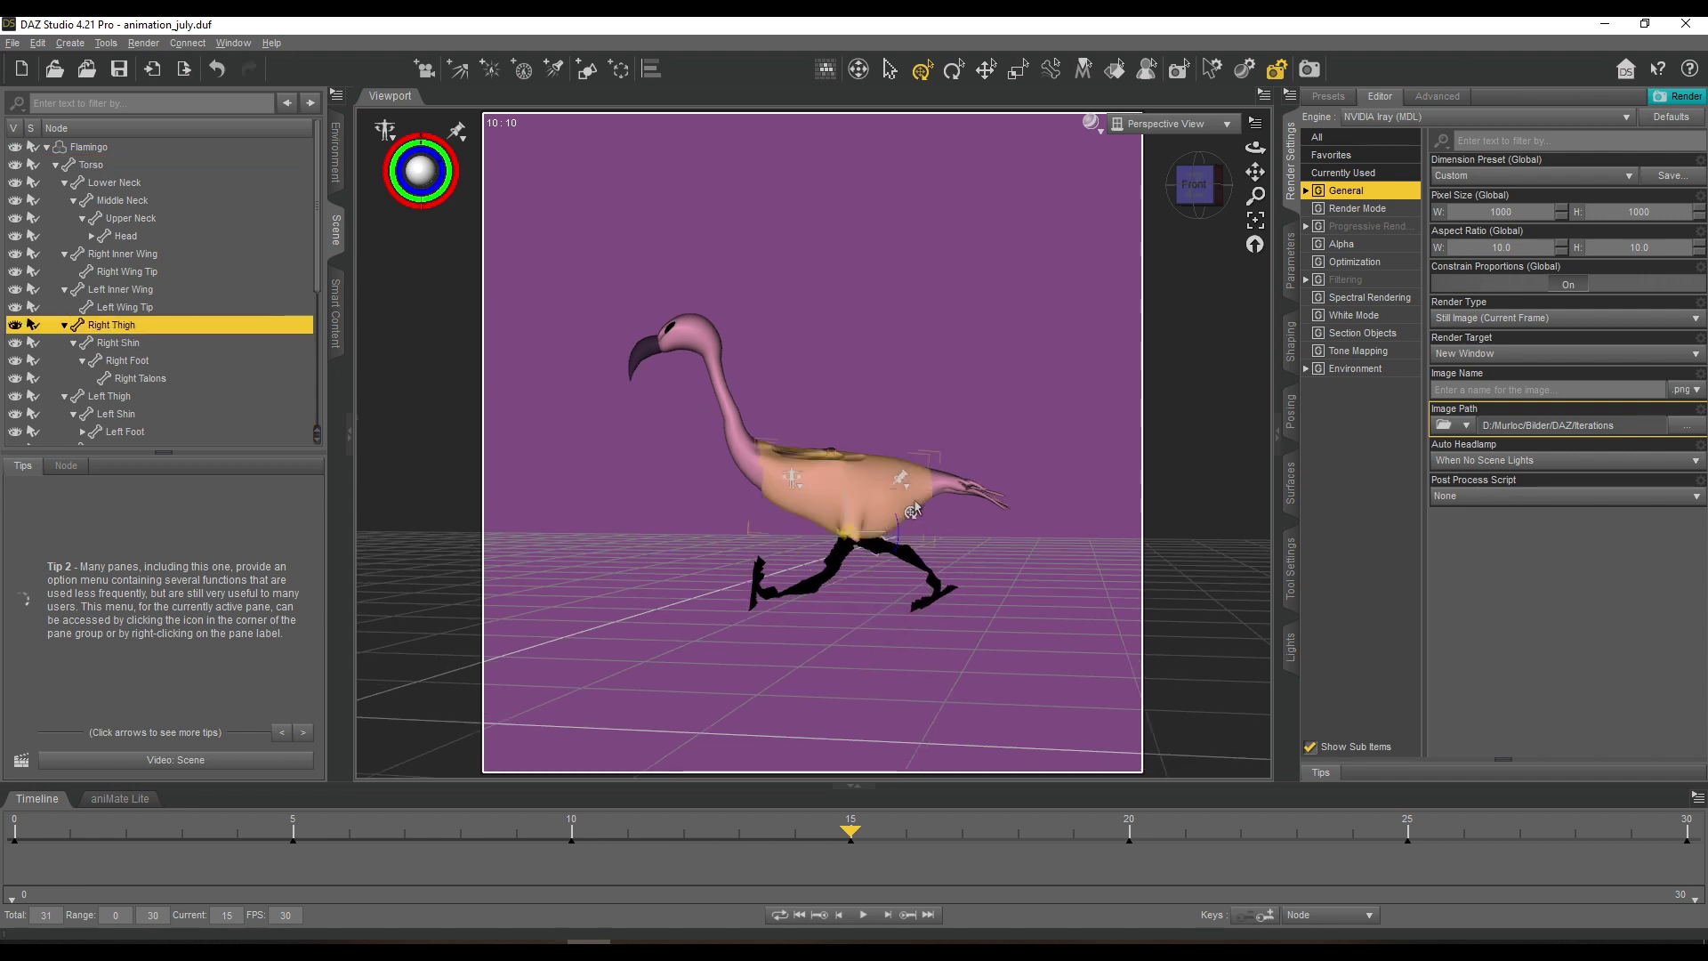
Rotate the left foot at frame 15 and shift the flamingo's torso forward.
click(799, 597)
click(769, 629)
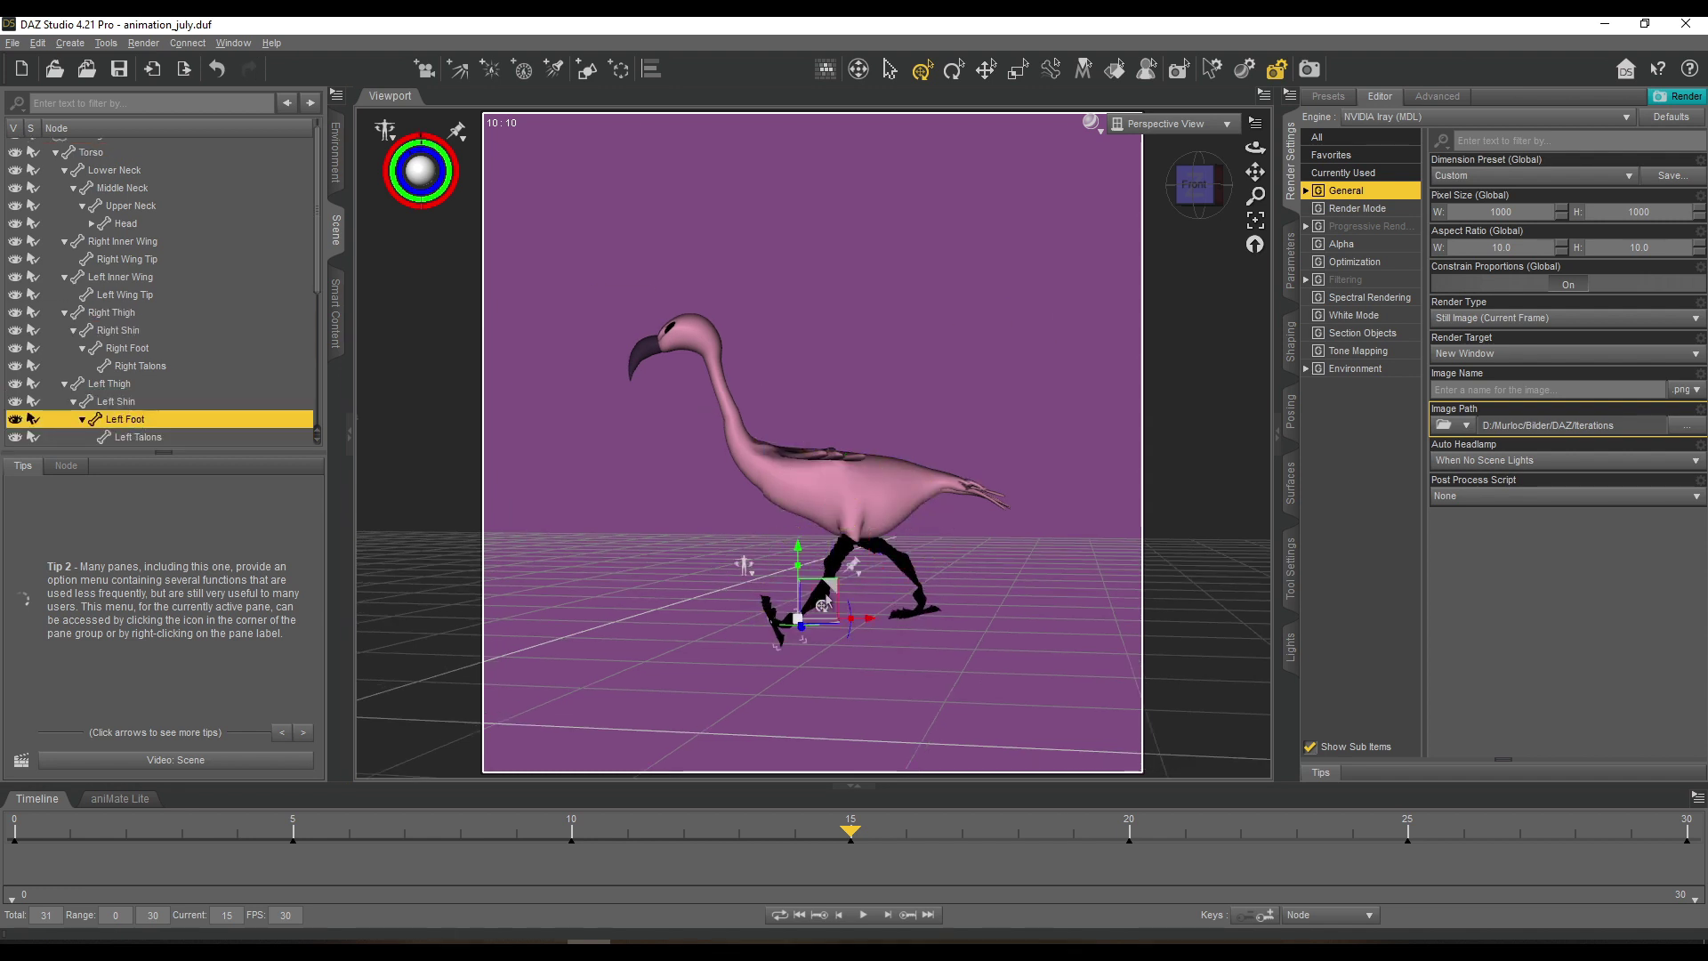
click(916, 482)
drag(835, 464, 796, 462)
Lower the whole flamingo figure at frame 0 so its feet meet the ground.
drag(851, 830, 16, 830)
drag(1256, 172, 1256, 87)
scroll(134, 286, up, 1)
click(89, 146)
drag(952, 415, 952, 449)
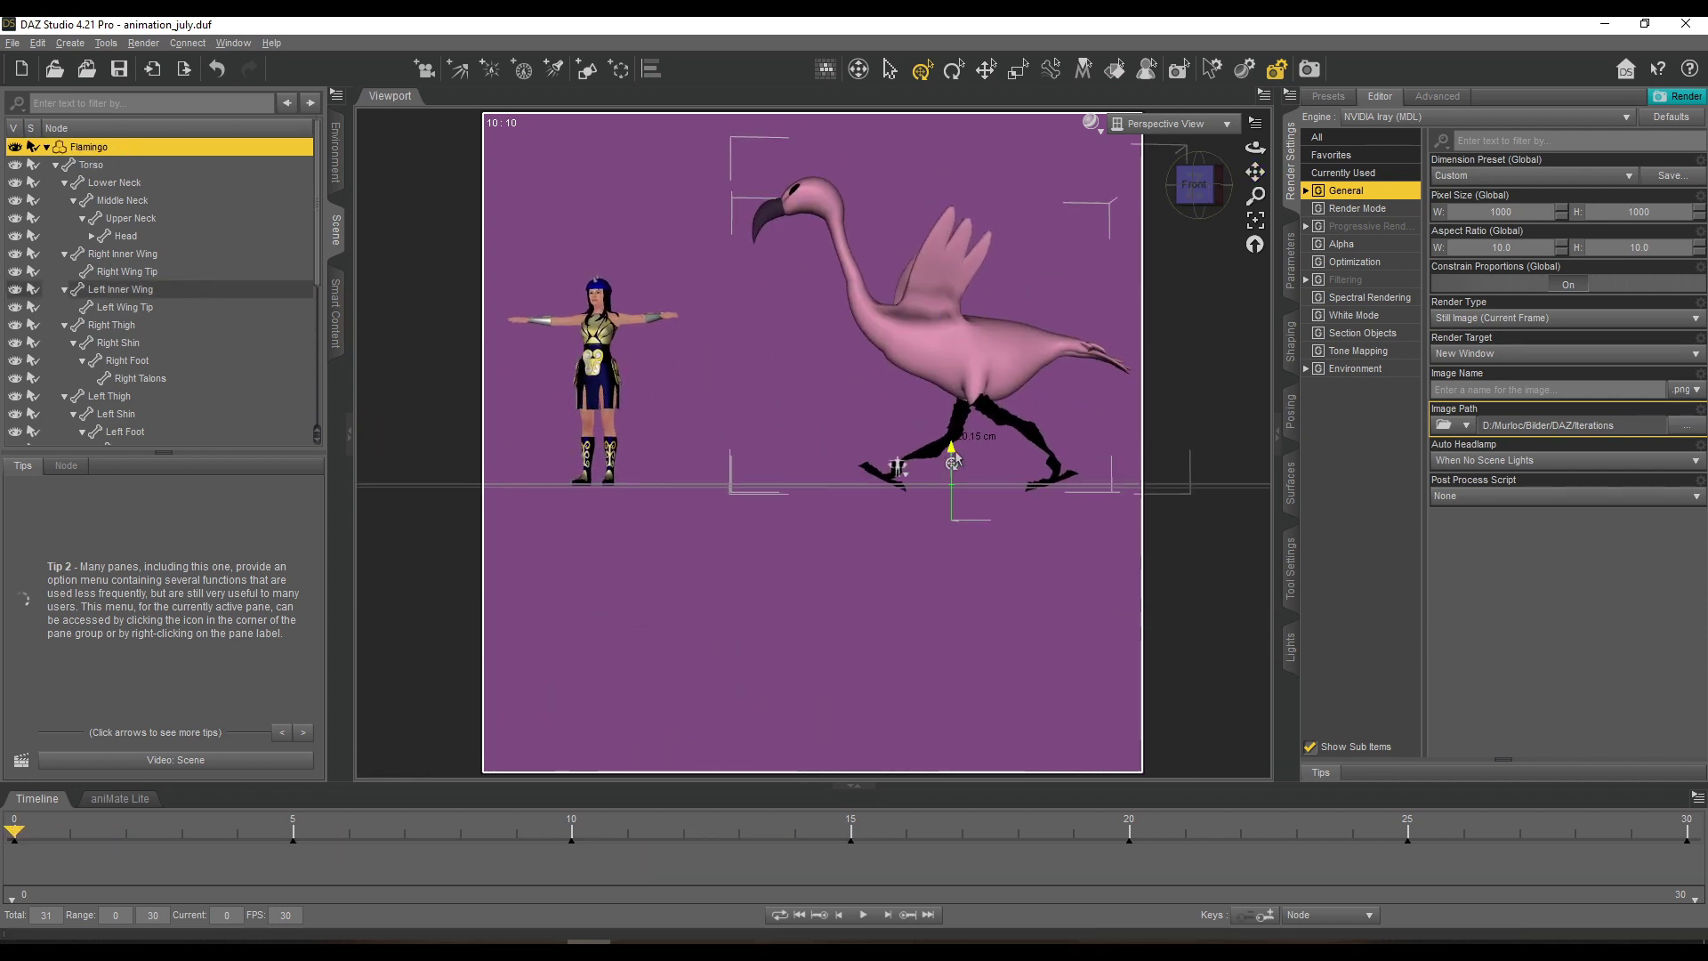
Rotate both inner wings and wing tips downward at frame 15.
drag(15, 831, 851, 845)
drag(1256, 148, 1317, 182)
click(660, 289)
drag(666, 252, 703, 276)
click(532, 271)
click(703, 311)
click(536, 307)
drag(582, 239, 614, 233)
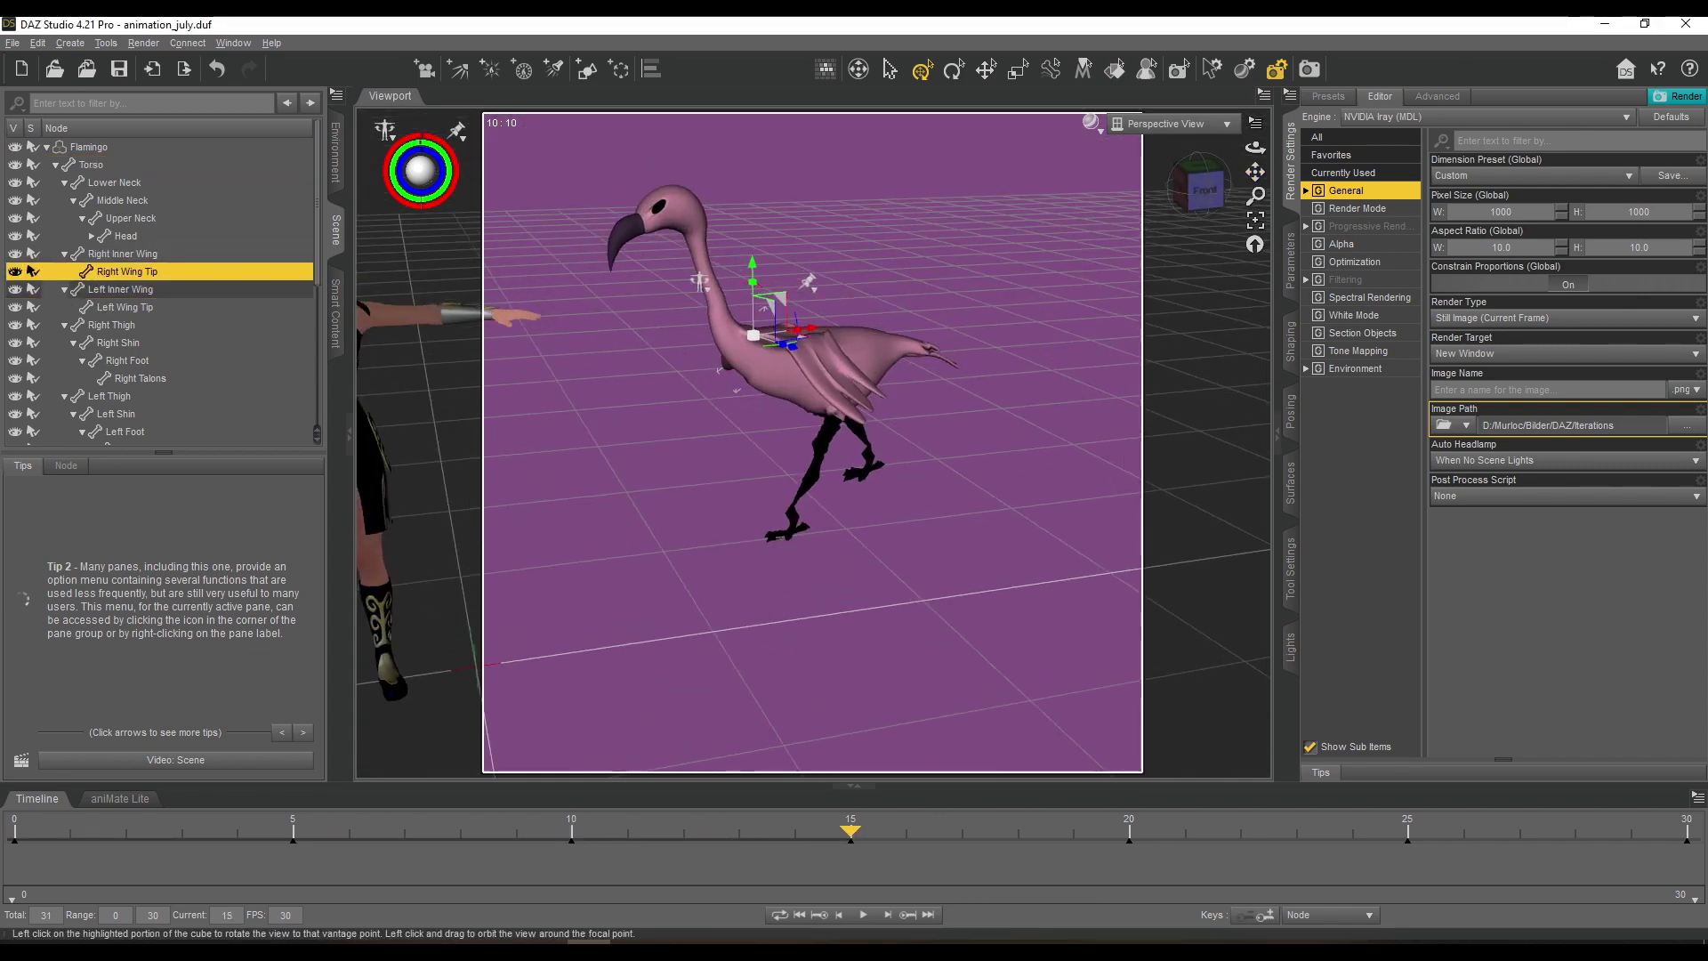
Move the Warrior figure farther back from the flamingo at frame 0.
click(82, 165)
click(15, 832)
scroll(702, 691, down, 5)
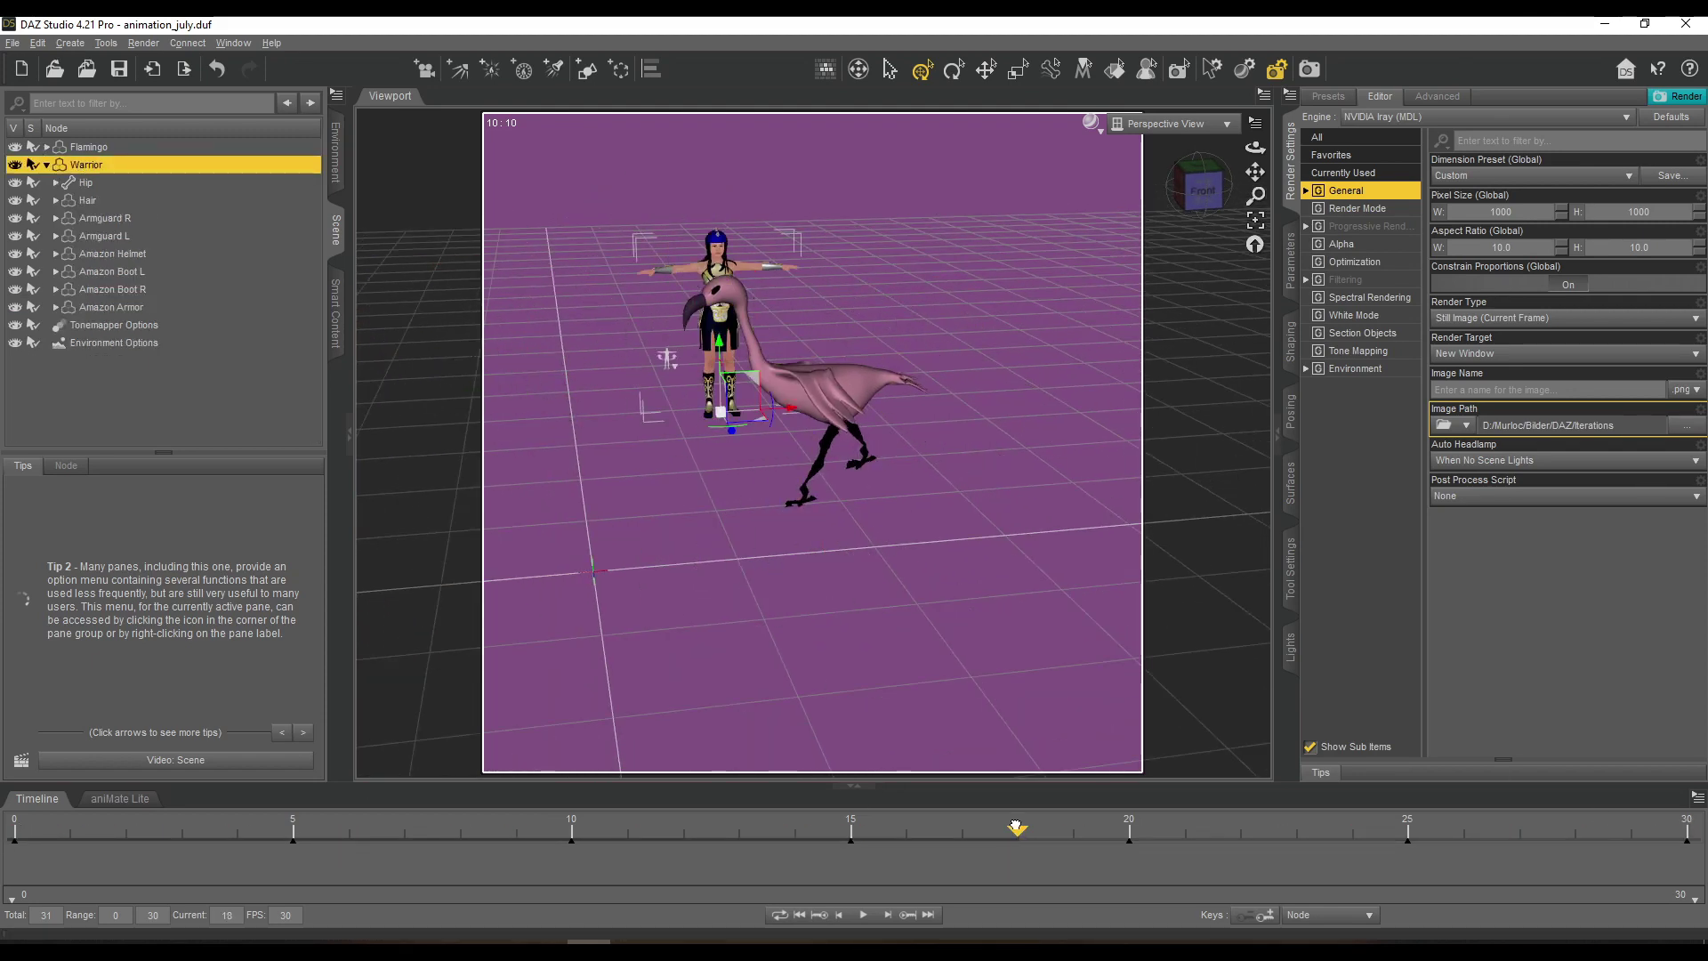
click(928, 829)
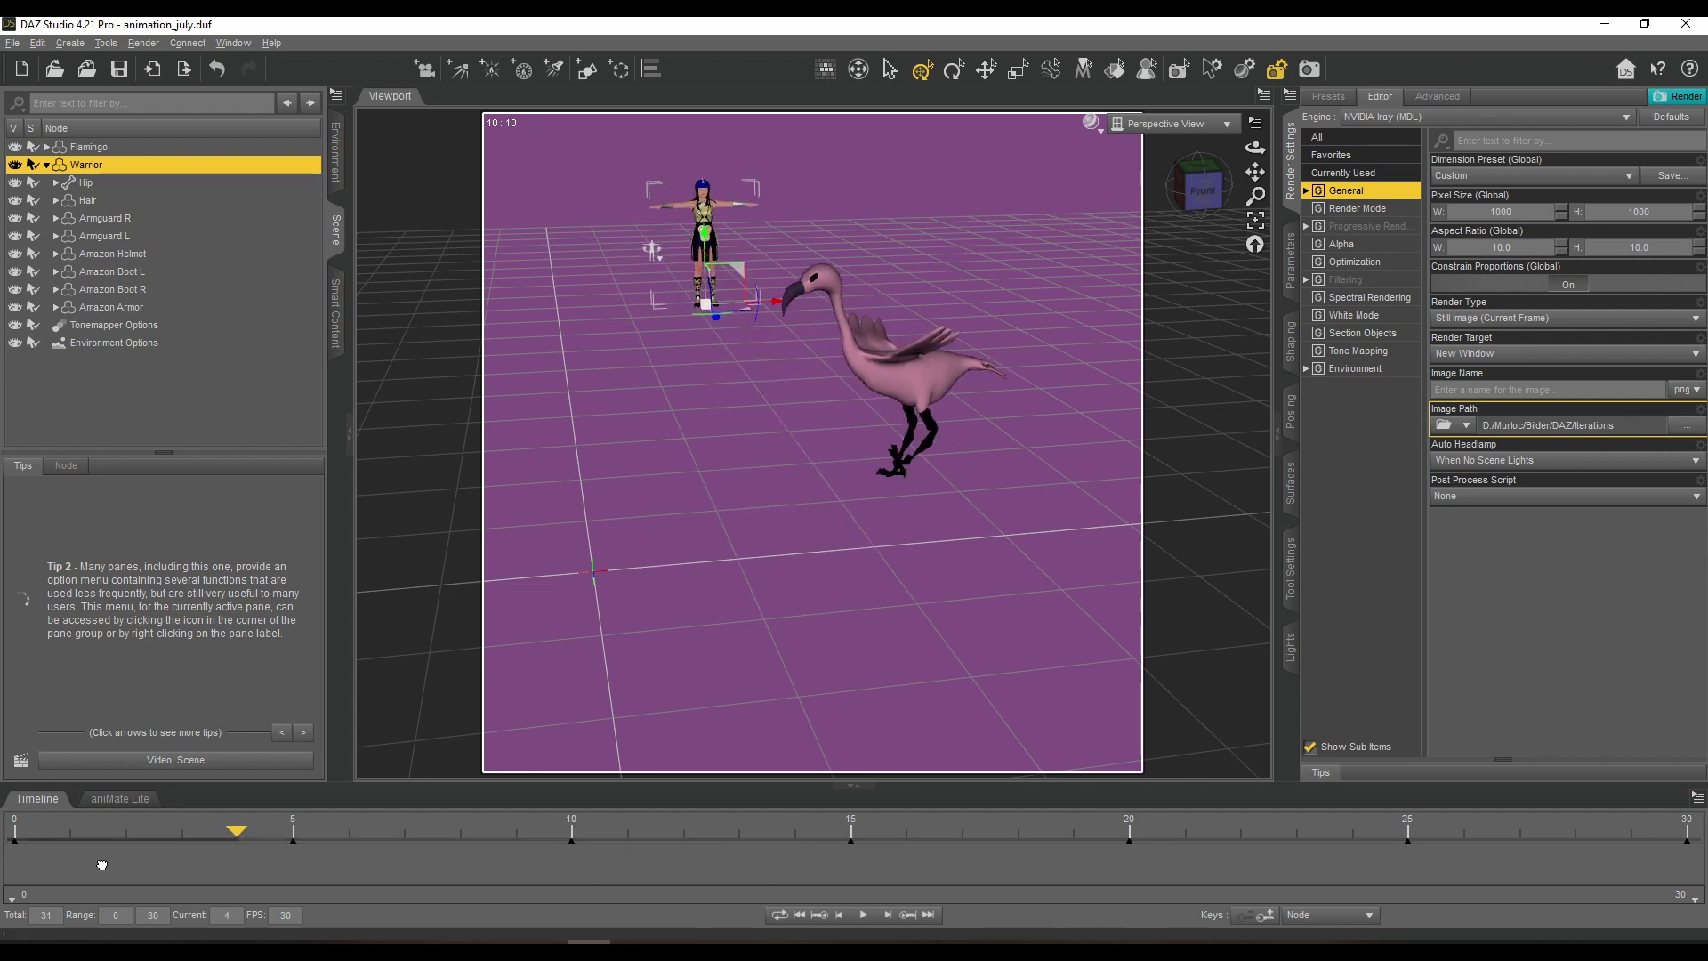
Pose the flamingo's legs and torso at frame 20, adjusting the left thigh.
drag(923, 900, 1128, 890)
scroll(814, 534, up, 5)
mouse_move(1193, 210)
mouse_down()
mouse_move(1197, 182)
mouse_move(1200, 207)
mouse_up()
click(821, 672)
click(876, 606)
click(890, 627)
click(854, 498)
drag(1129, 836, 834, 865)
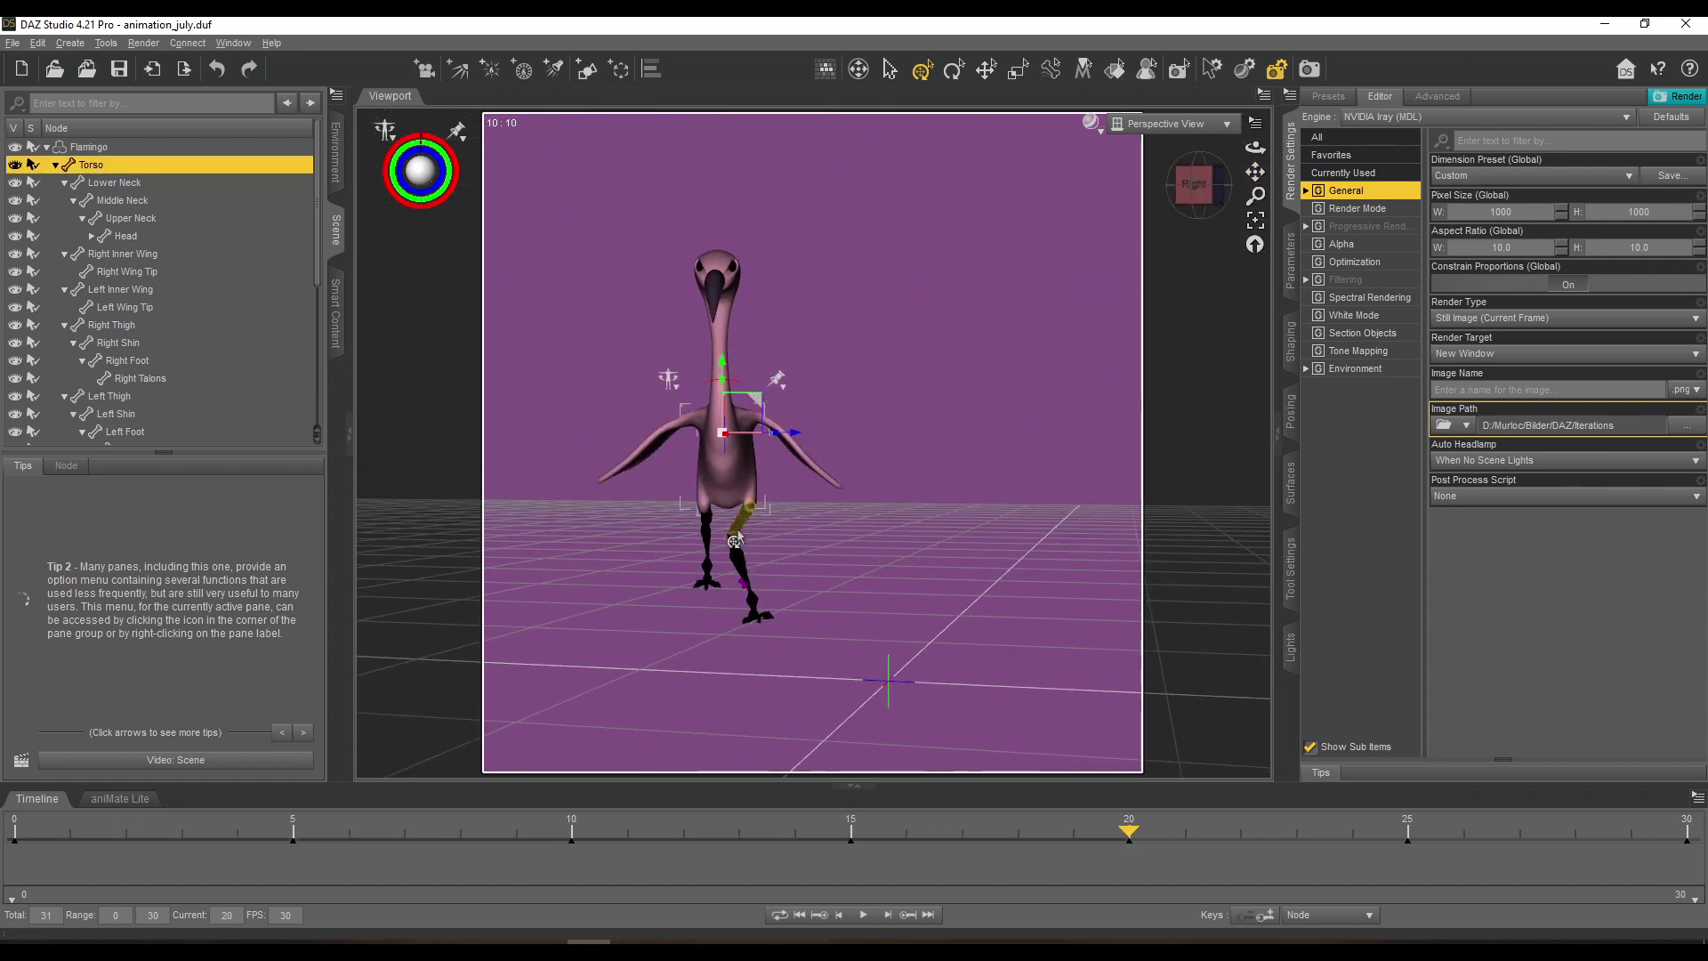
click(736, 539)
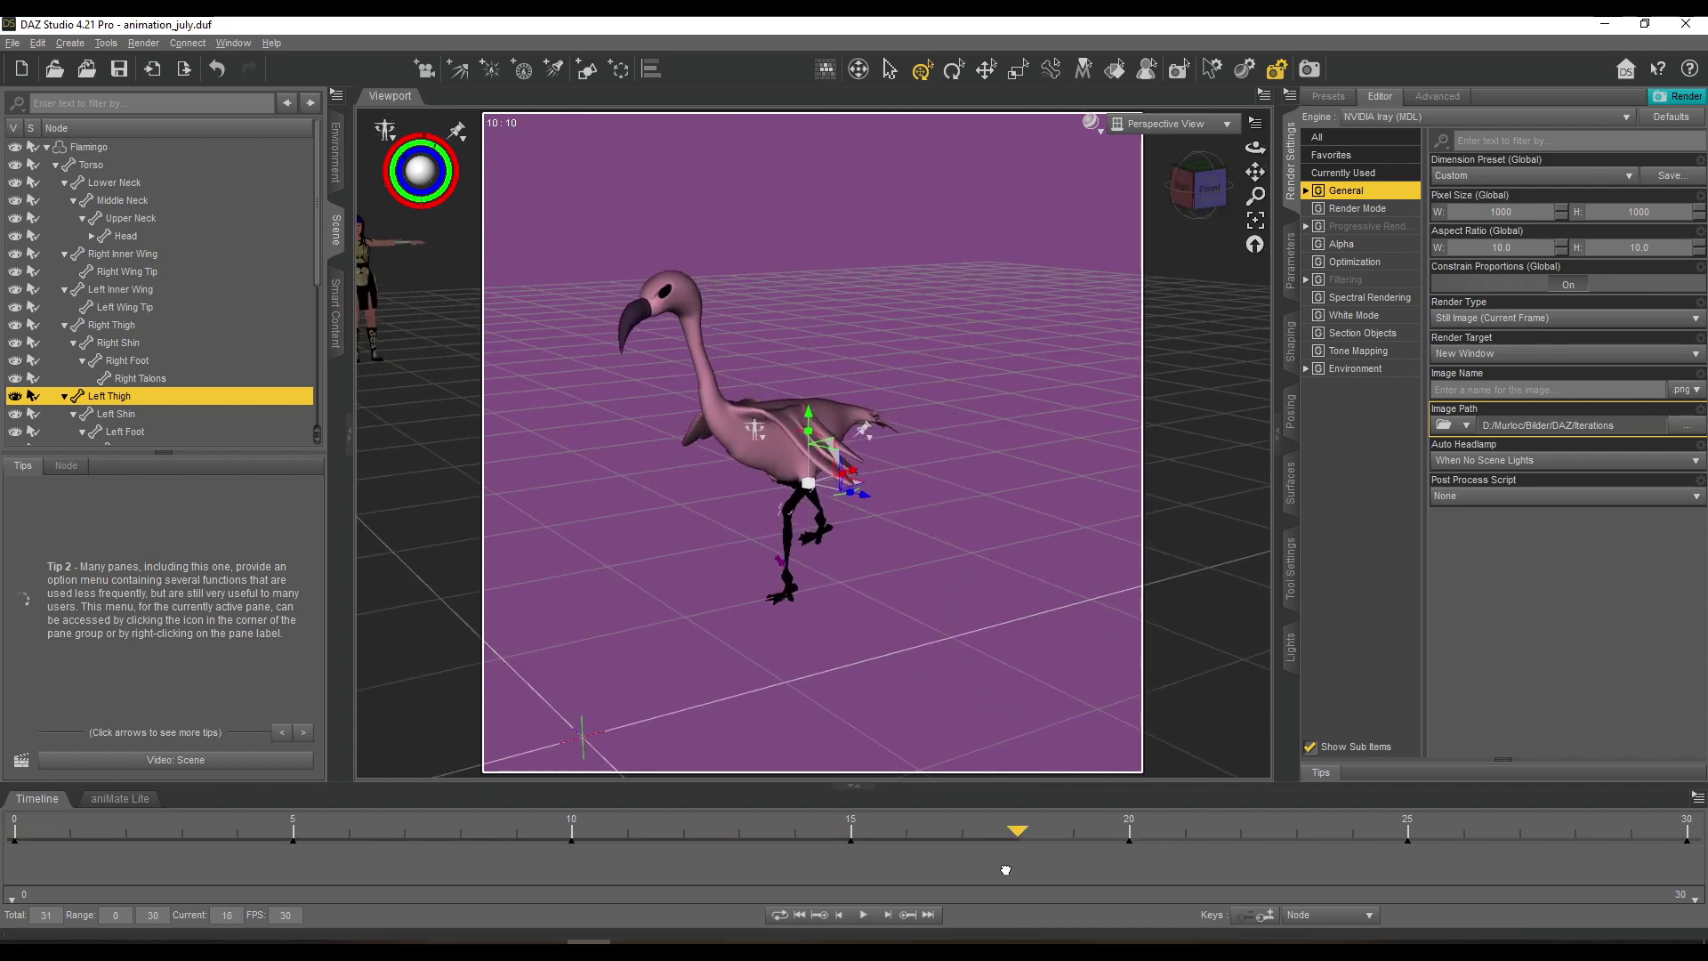
Adjust the right leg and right foot at frame 20 and scrub back through the motion.
drag(1059, 871, 1129, 867)
drag(1199, 185, 1112, 188)
click(744, 545)
drag(691, 525, 694, 545)
click(786, 603)
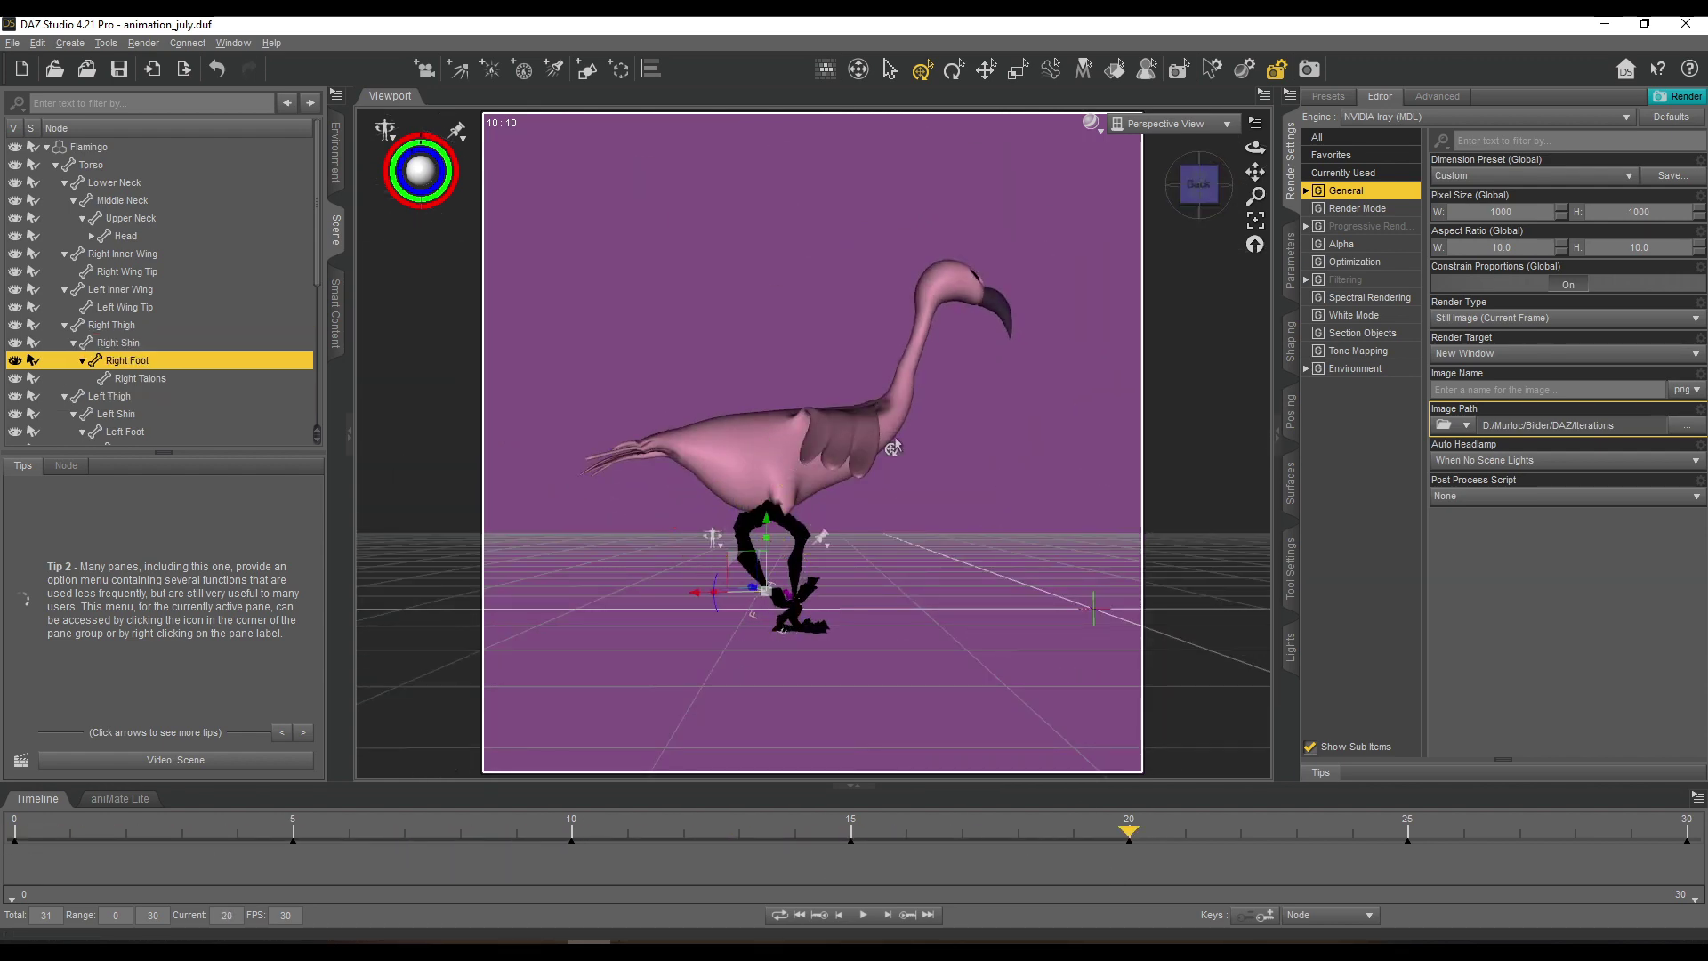
mouse_move(1198, 186)
mouse_down()
mouse_move(1145, 196)
mouse_move(1165, 197)
mouse_up()
drag(1128, 831, 677, 797)
Pose the flamingo's torso, legs and right foot at frame 25 and scrub back through the animation.
drag(1113, 848, 1408, 848)
drag(1199, 185, 1272, 175)
click(818, 436)
click(810, 532)
drag(776, 516, 776, 565)
click(838, 556)
click(894, 565)
drag(1200, 185, 1239, 194)
drag(1407, 831, 15, 833)
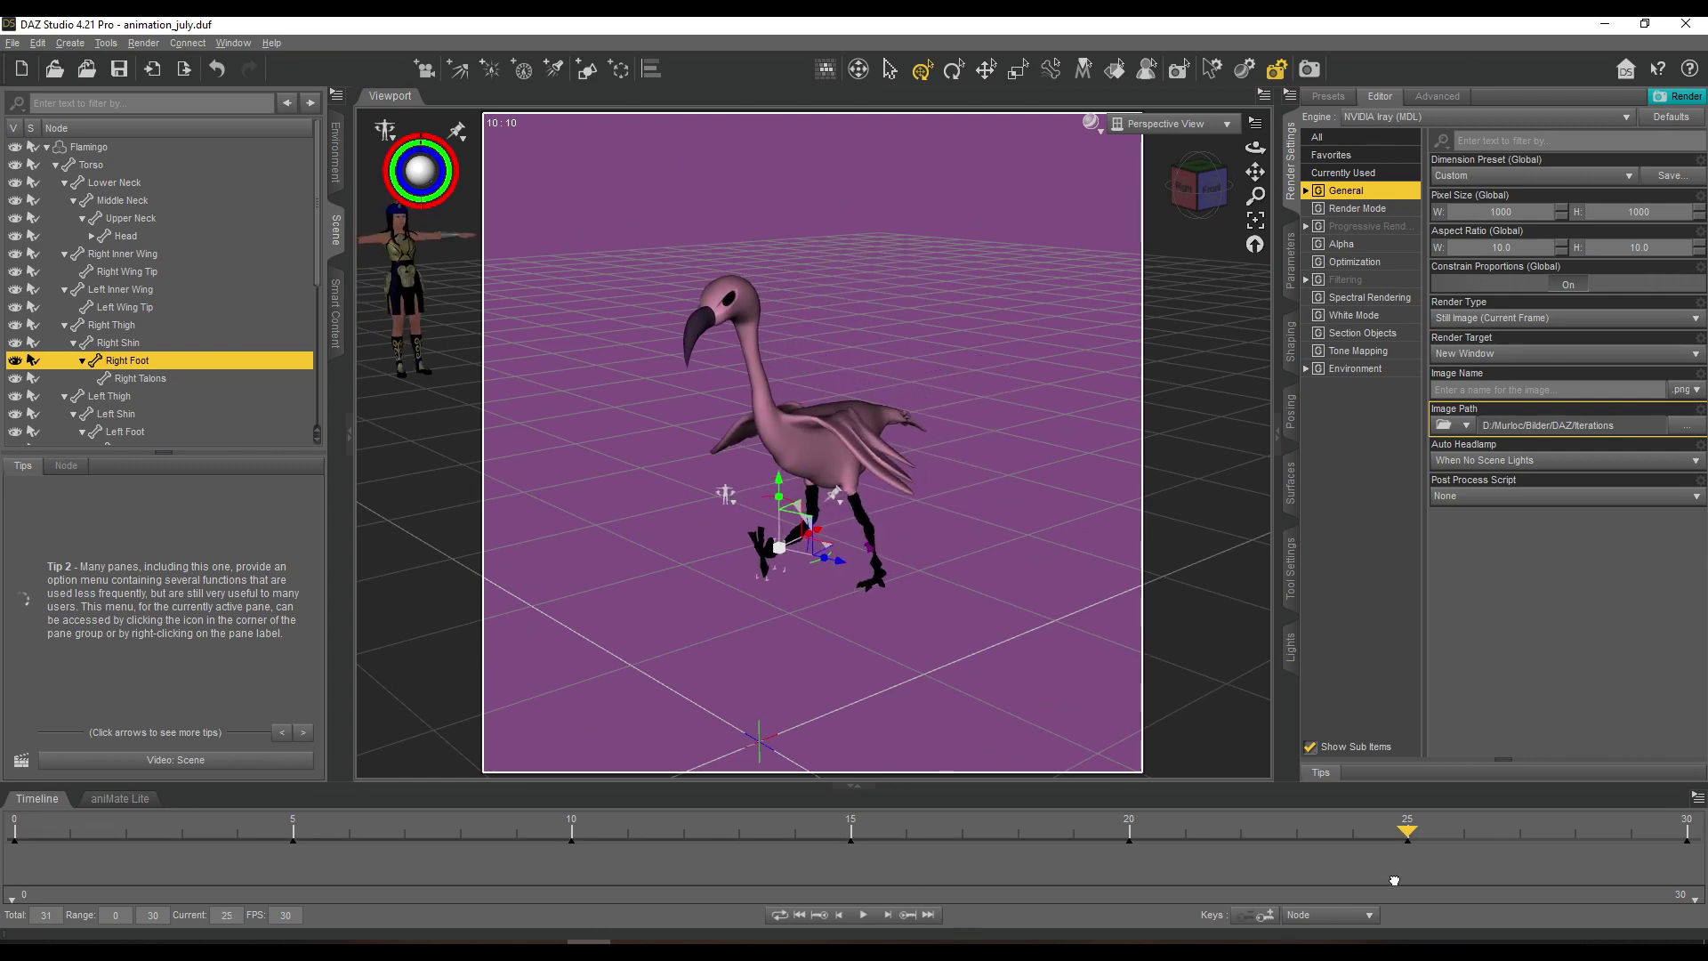
Lower the flamingo's torso at frame 30 and rotate its rear foot.
drag(1665, 875, 1687, 875)
drag(1197, 188, 1182, 192)
click(821, 445)
drag(817, 411, 813, 438)
drag(1199, 187, 1173, 167)
click(927, 605)
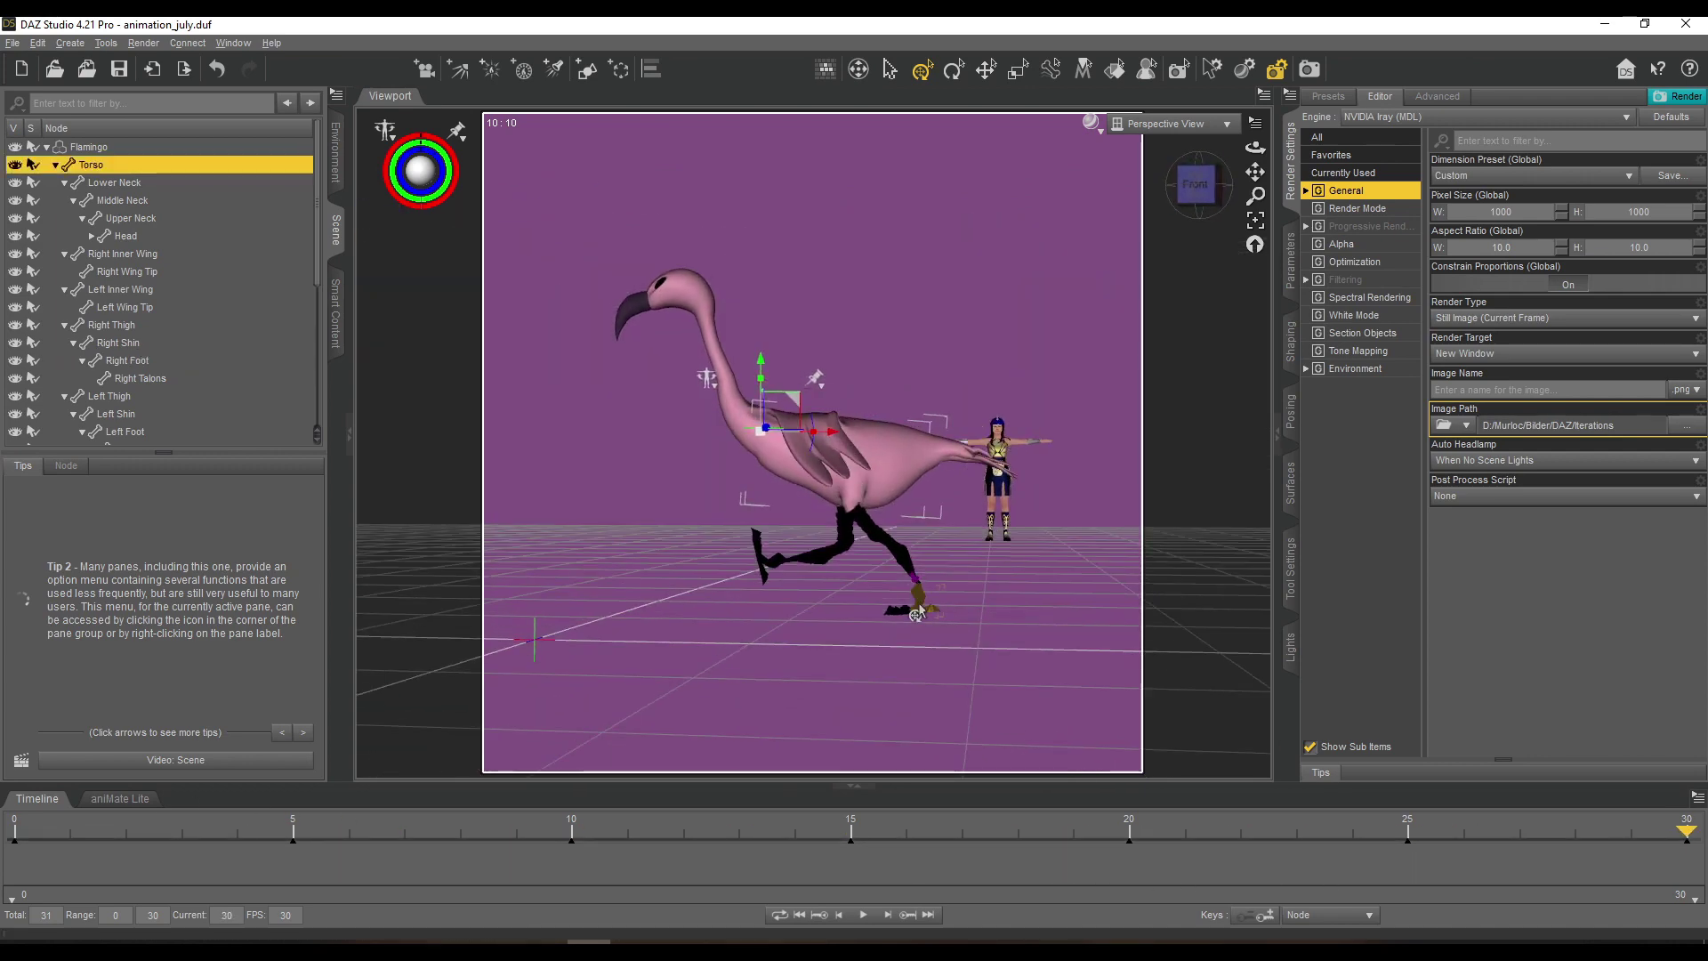
drag(970, 582, 982, 609)
Refine the leg joints and left foot at frame 30 so the feet meet the ground line.
mouse_move(1686, 833)
mouse_down()
mouse_move(15, 828)
mouse_move(1687, 845)
mouse_up()
click(805, 560)
click(1182, 194)
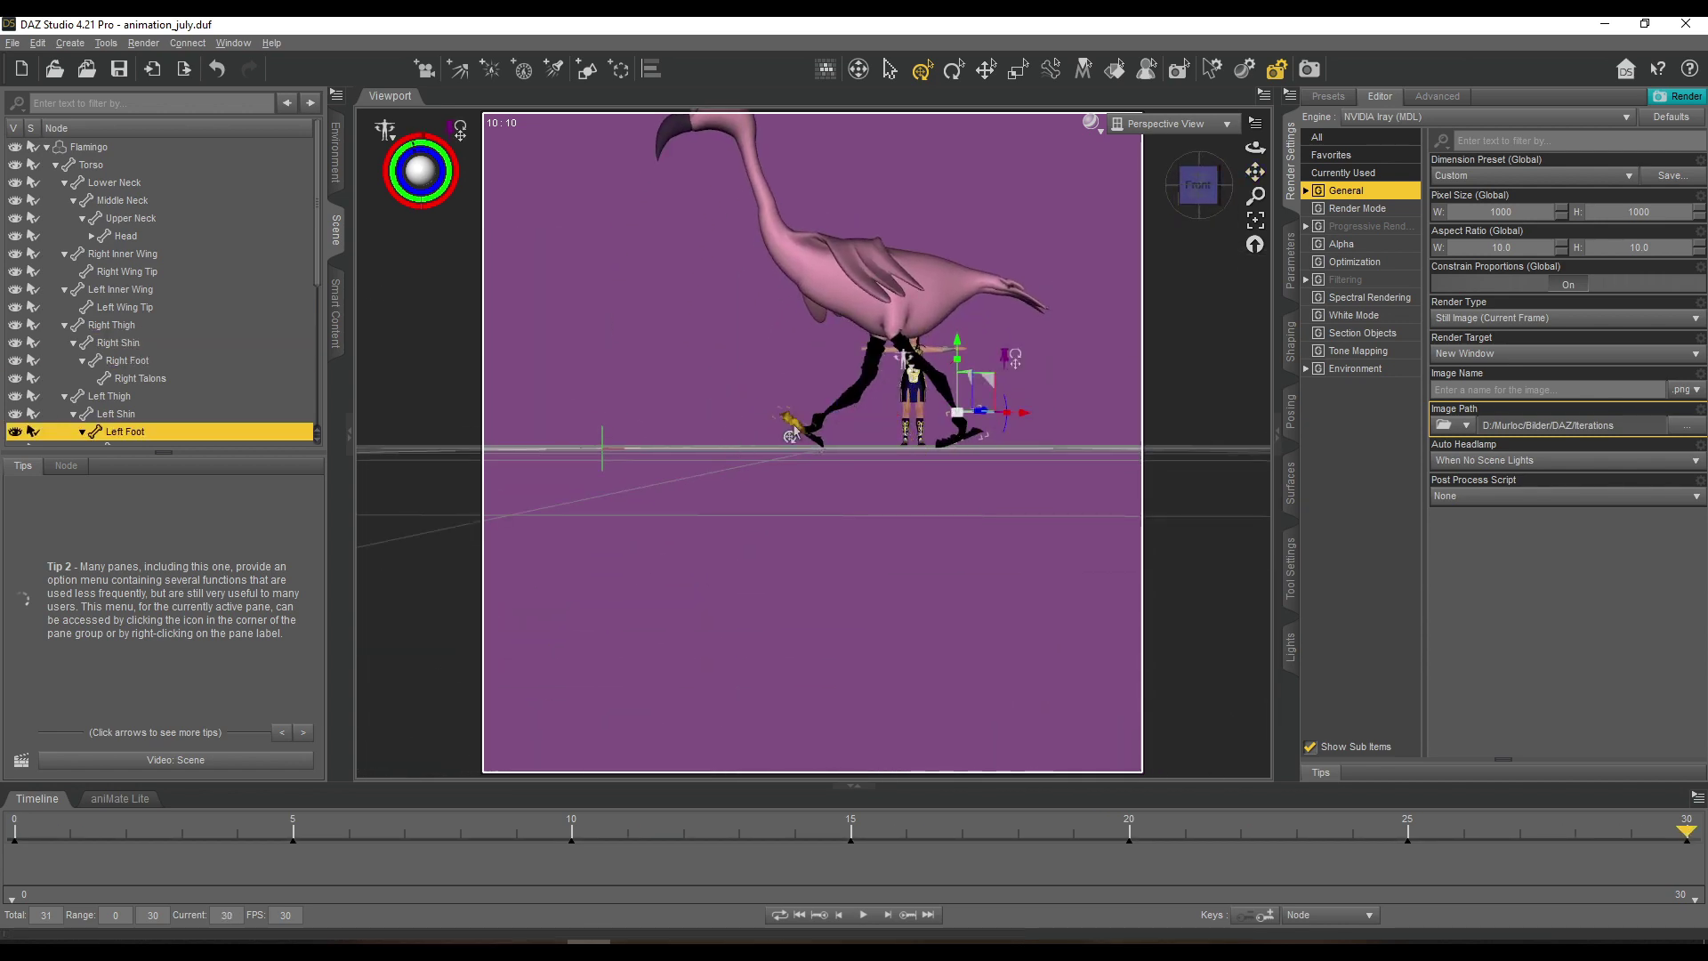
click(869, 303)
click(921, 312)
click(960, 429)
Rotate both of the flamingo's wings into position at frame 20.
click(823, 278)
drag(1199, 185, 1281, 240)
click(1085, 294)
scroll(1224, 191, up, 4)
drag(1625, 841, 1129, 836)
click(971, 381)
drag(906, 306, 854, 301)
click(805, 372)
Rotate both wings and their tips into position at frame 25.
drag(1129, 836, 1408, 837)
click(968, 381)
click(984, 368)
drag(905, 329, 793, 310)
click(787, 366)
click(755, 338)
Rotate both wings into position at frame 30 and scrub the animation back to frame 0.
drag(1407, 835, 1687, 835)
click(945, 367)
click(785, 356)
drag(890, 332, 808, 343)
drag(1255, 148, 1197, 129)
drag(1687, 835, 14, 835)
drag(1255, 148, 1034, 217)
Start an FBX export of the selected Flamingo figure under the file name flamingo_running_test.
click(89, 147)
click(13, 43)
mouse_move(89, 167)
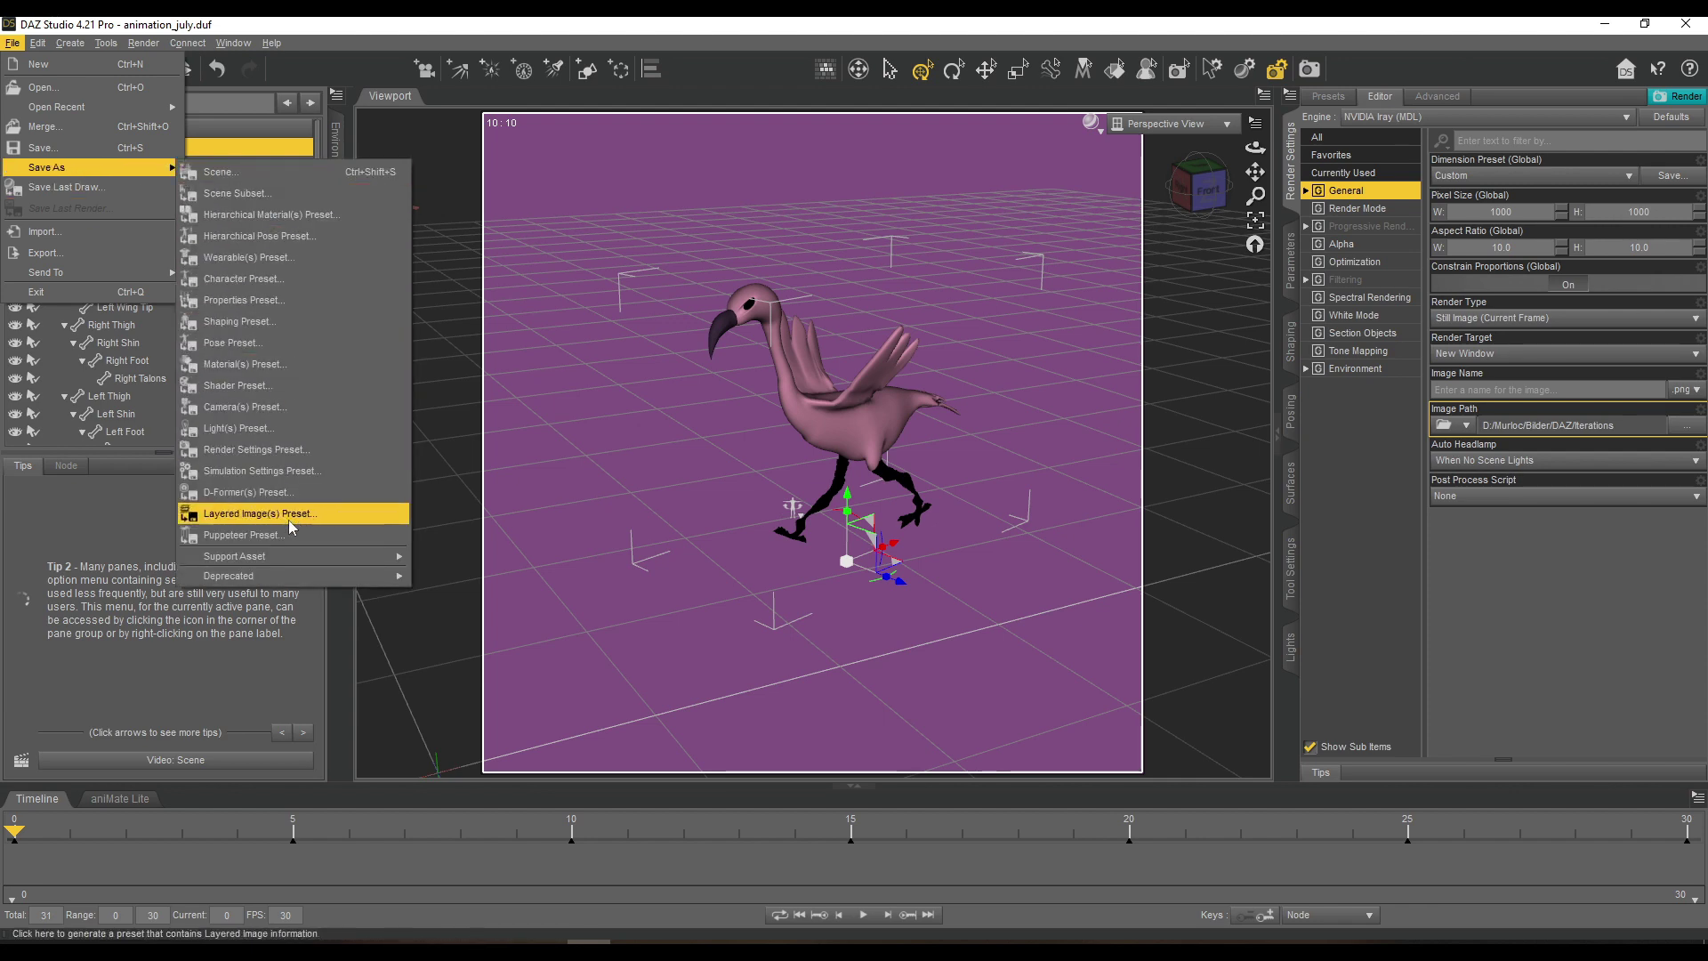
click(55, 253)
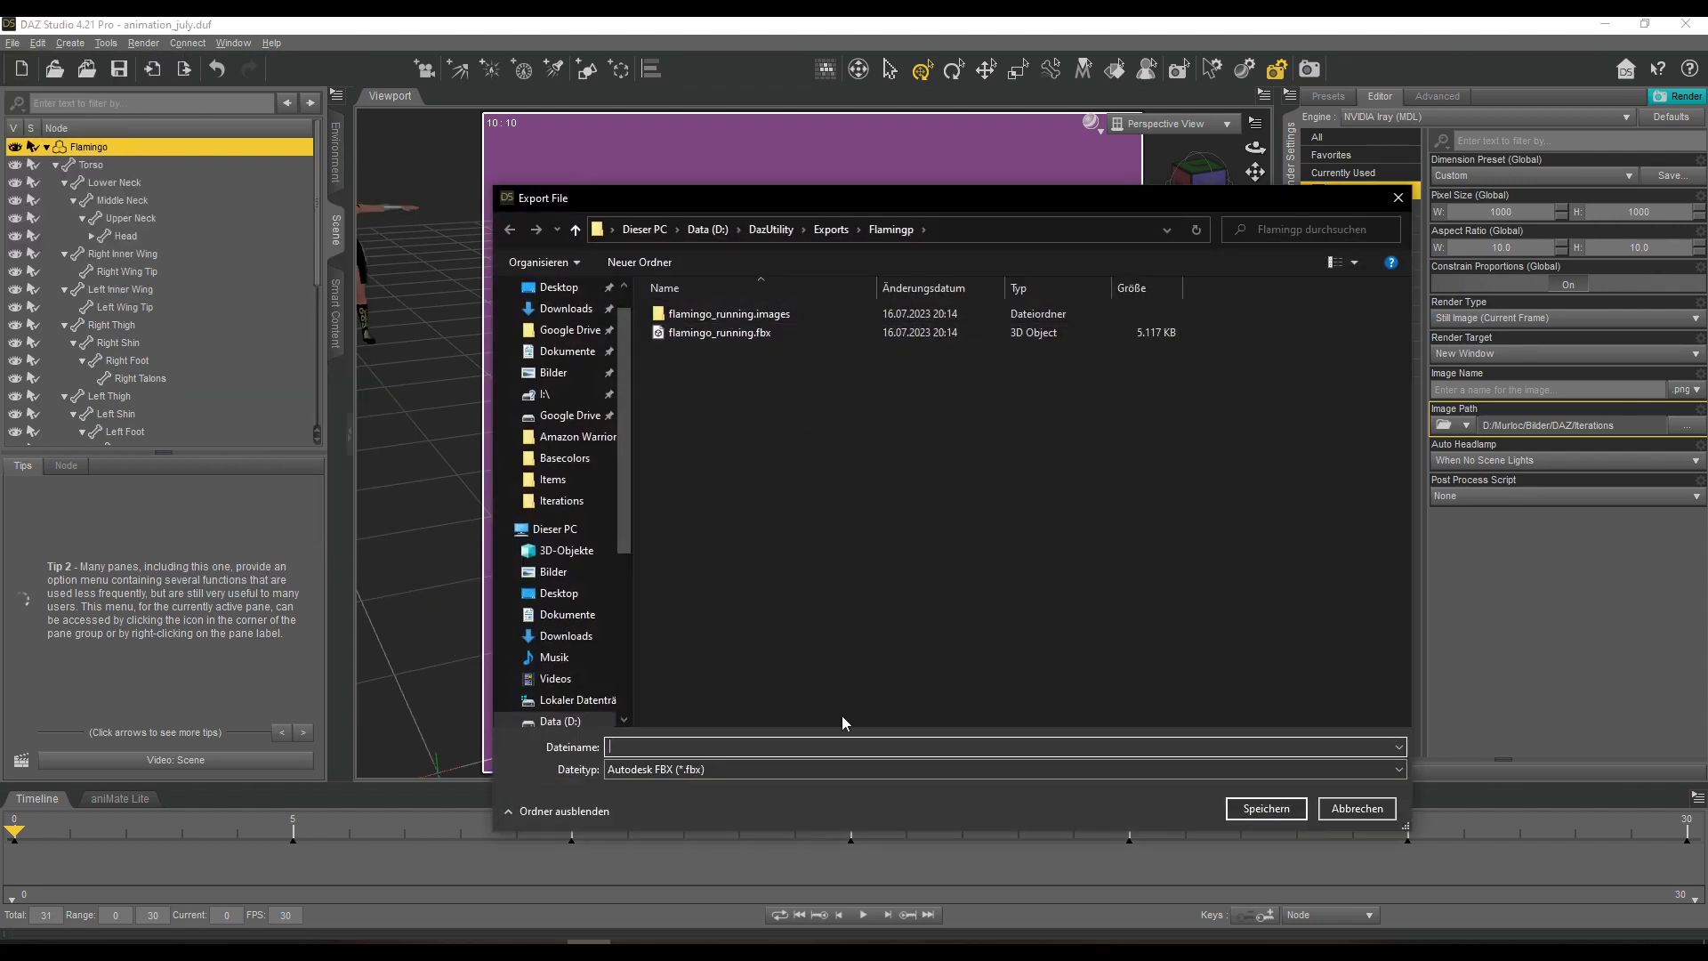
text(flamingo_running_test)
key(Return)
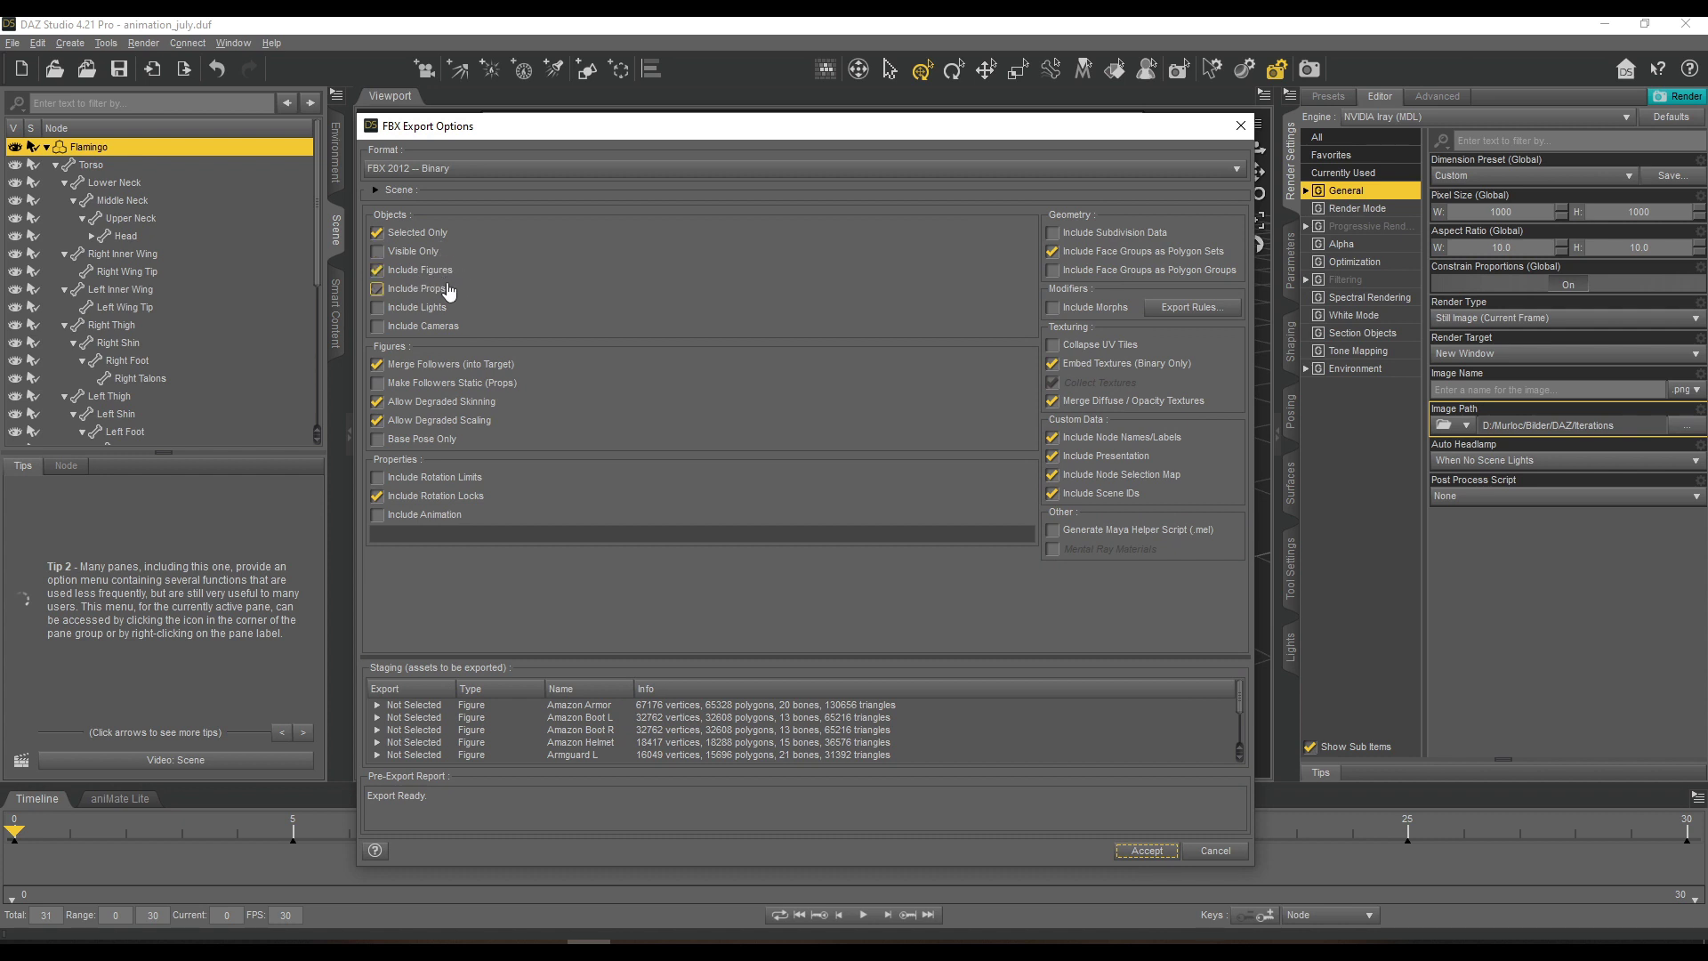
Configure the FBX export with animation included, degraded scaling allowed and the FBX 2012 Binary format.
click(382, 514)
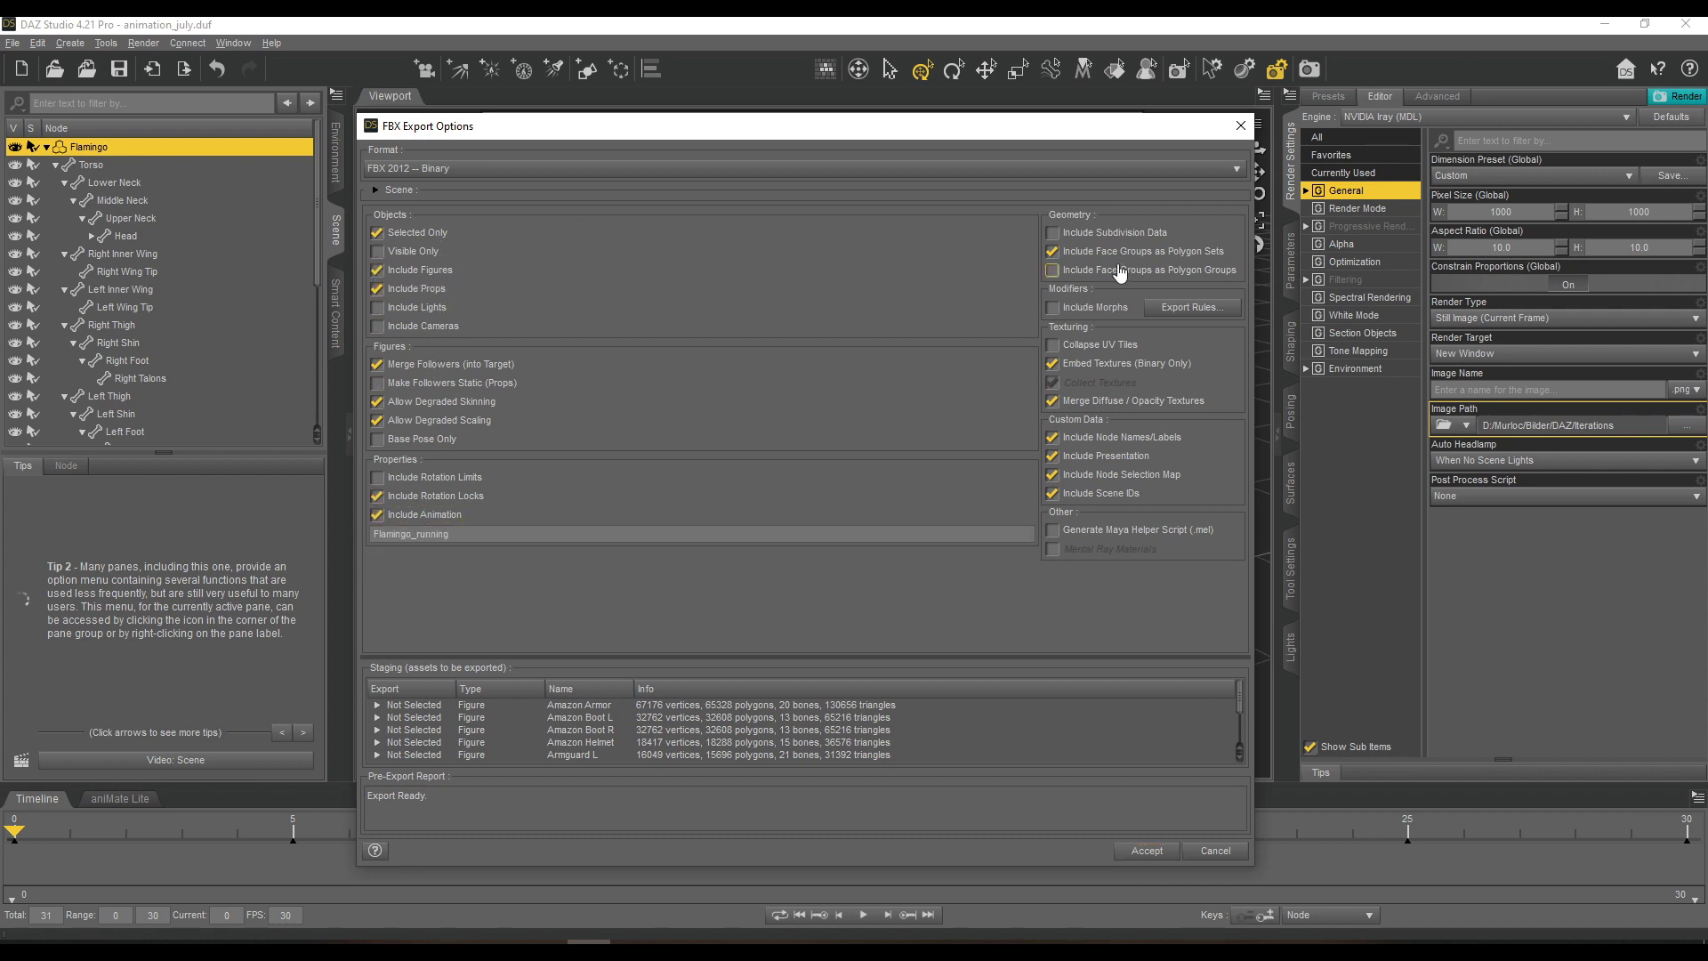
click(425, 168)
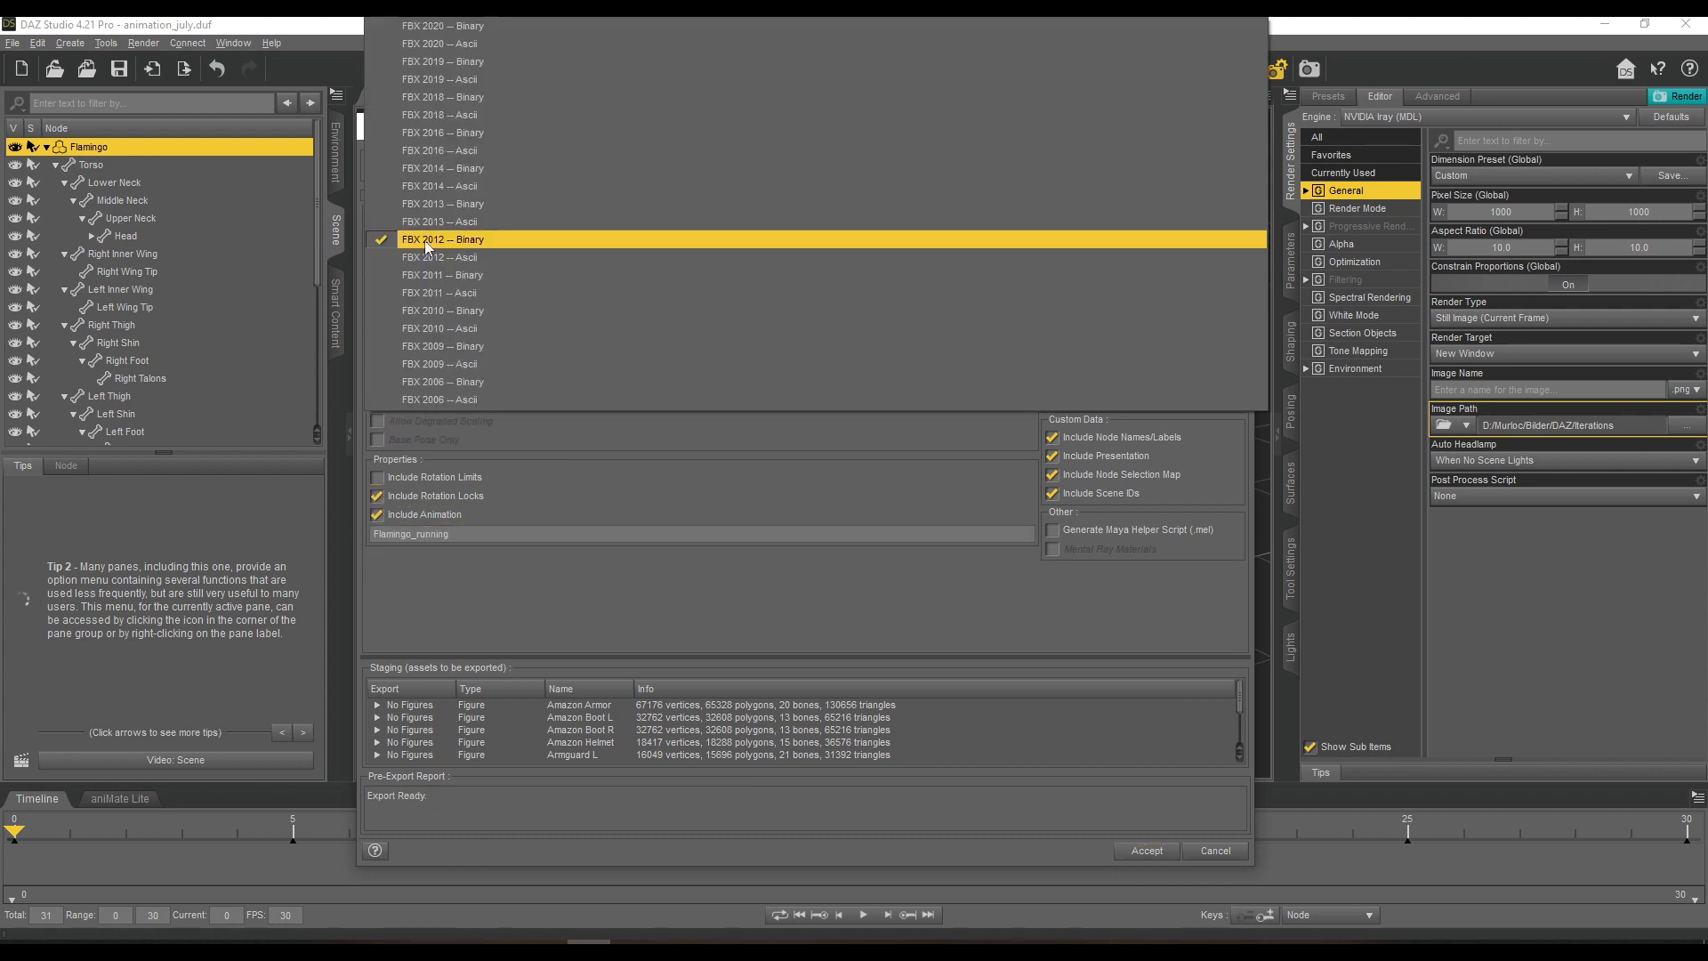
scroll(426, 246, up, 3)
click(436, 57)
scroll(659, 721, down, 2)
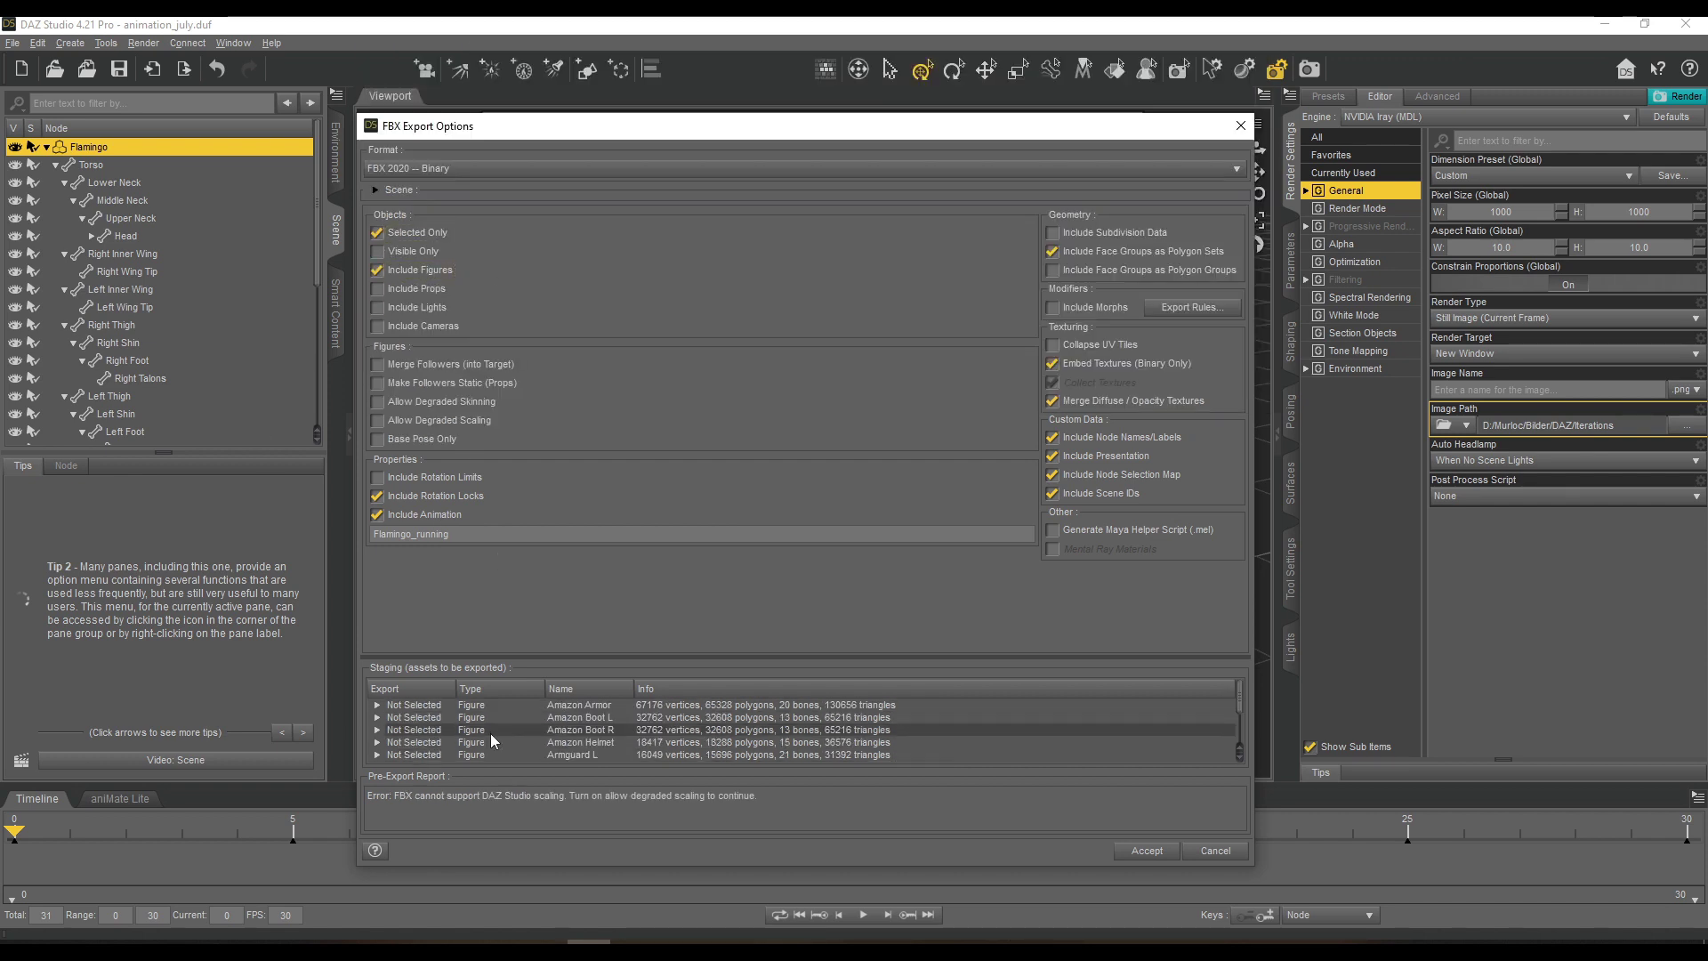
drag(702, 136, 920, 123)
click(623, 153)
click(623, 372)
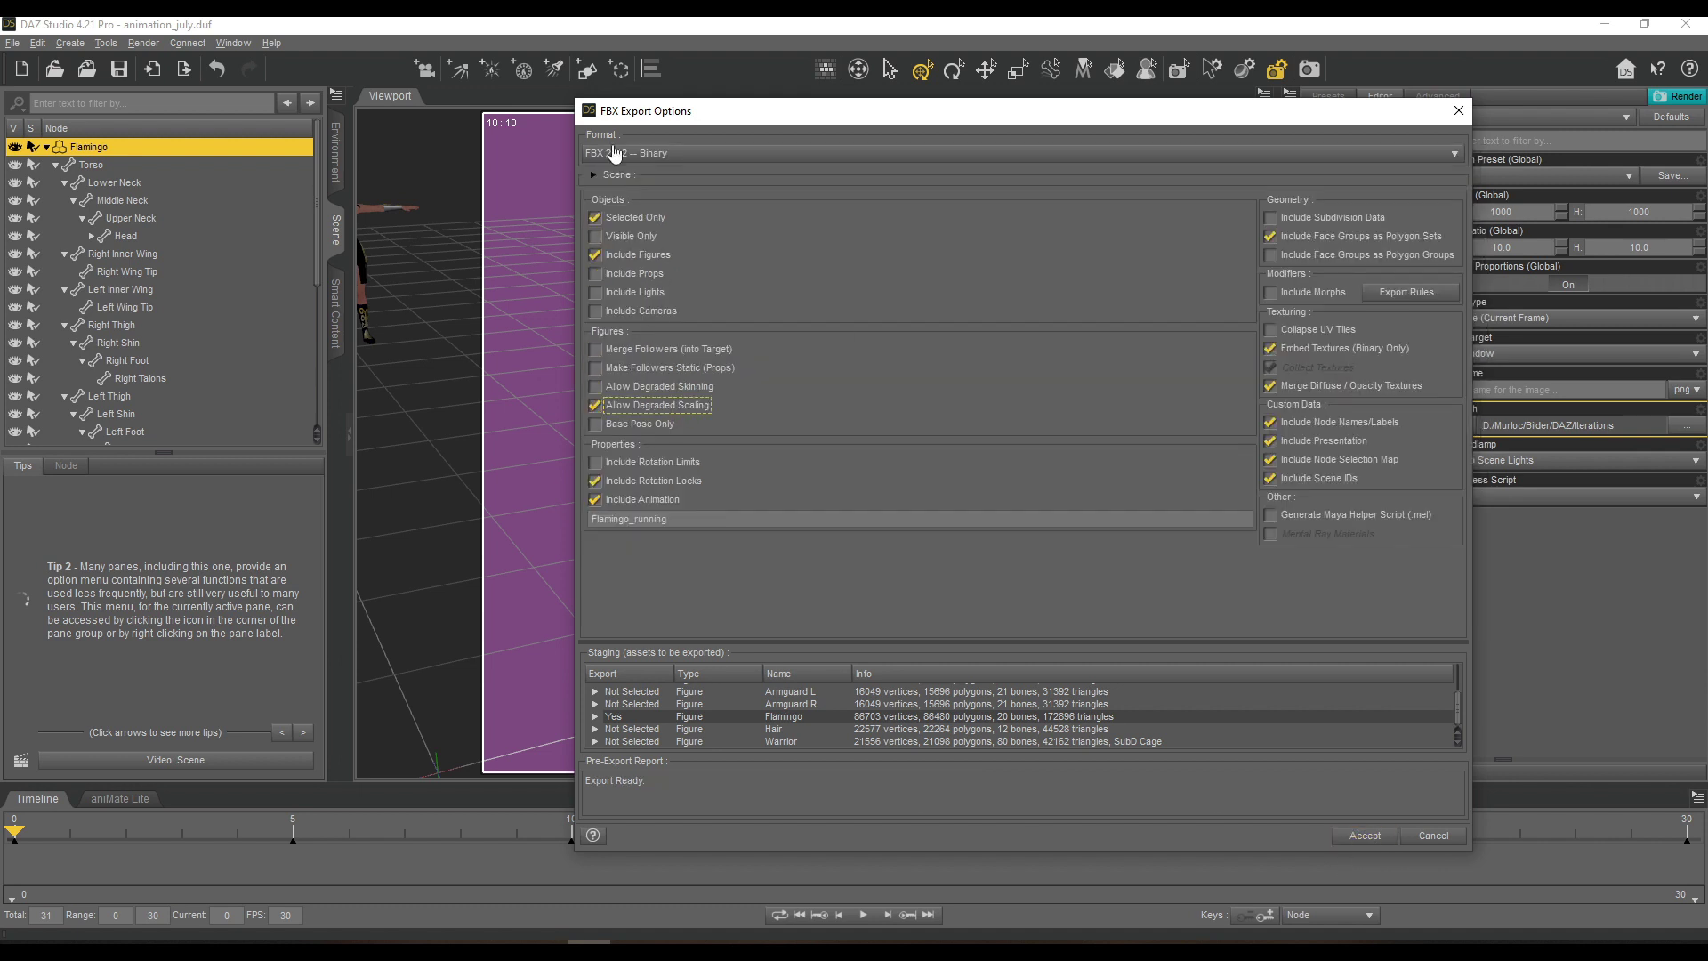
click(614, 151)
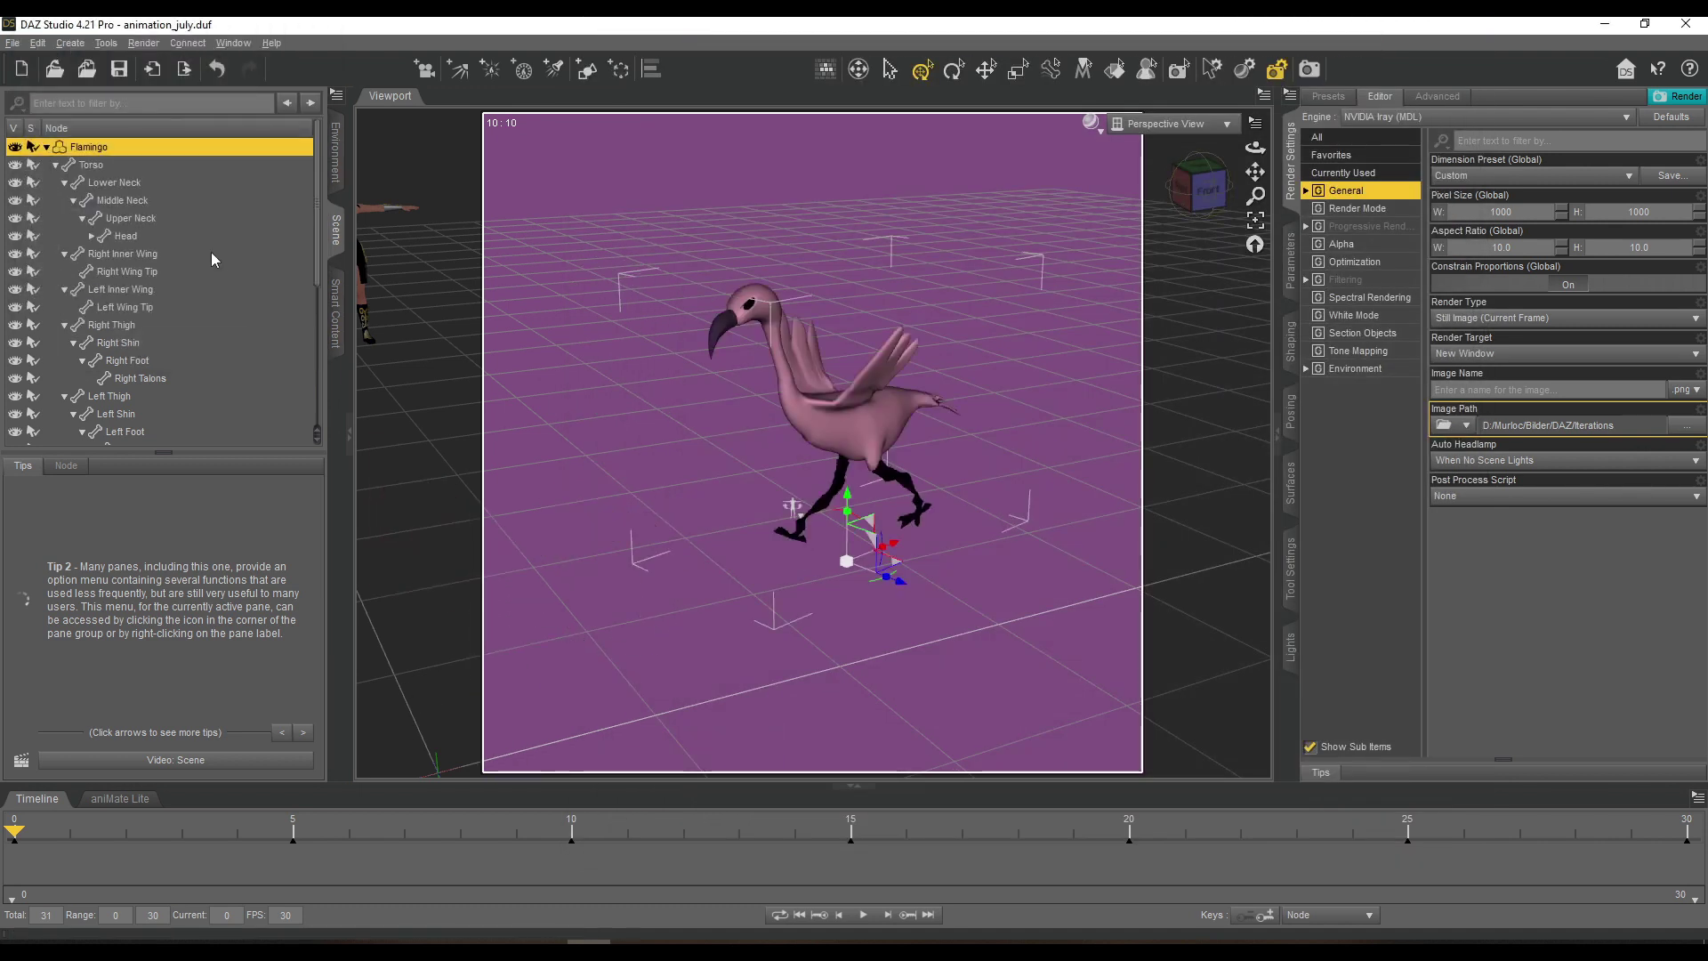
Create an aniBlock from the Flamingo's studio keyframes as a direct copy and name it flamingo run.
click(120, 798)
right_click(76, 819)
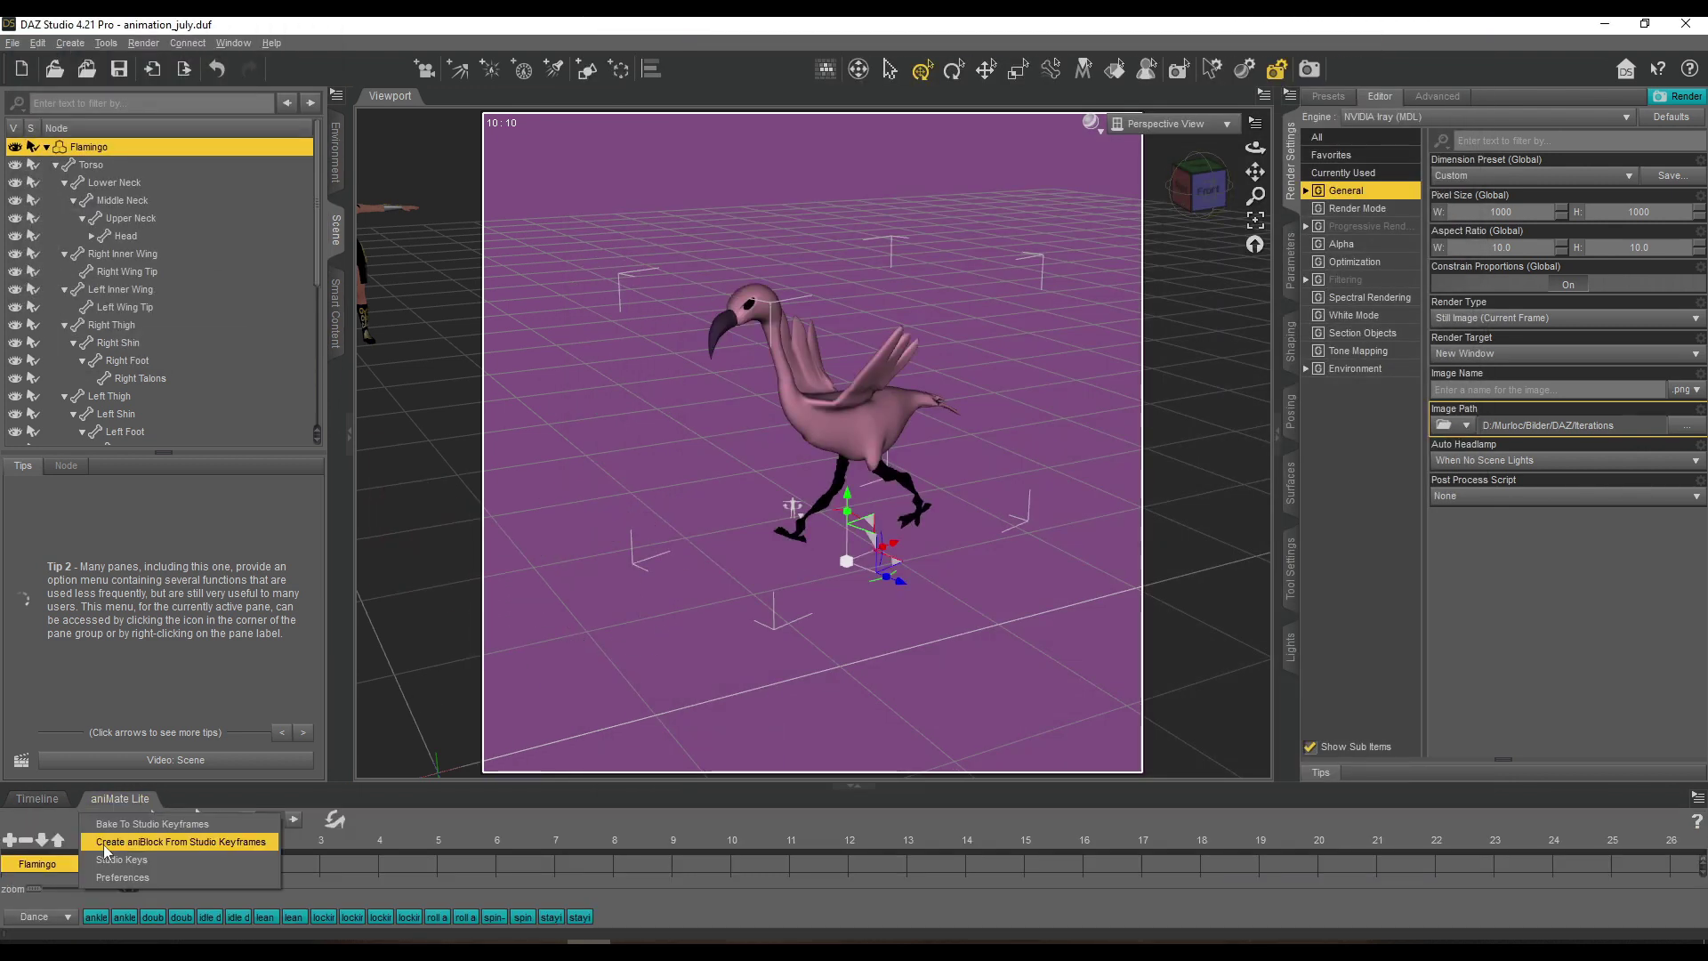
click(111, 842)
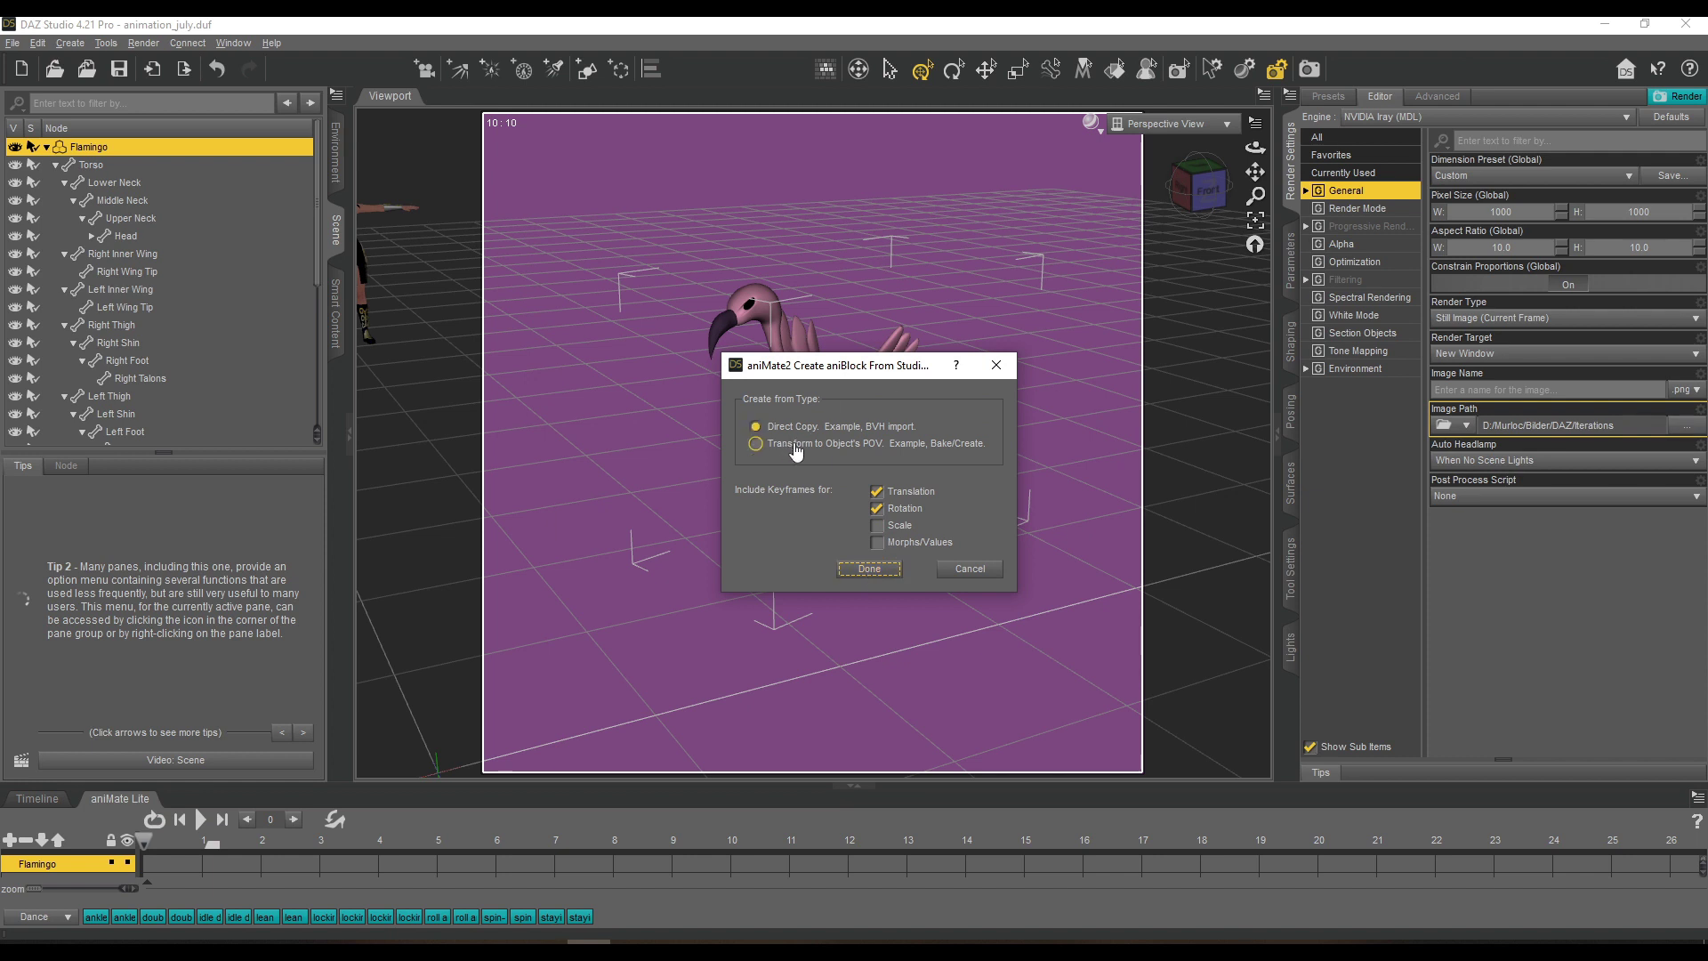
click(867, 570)
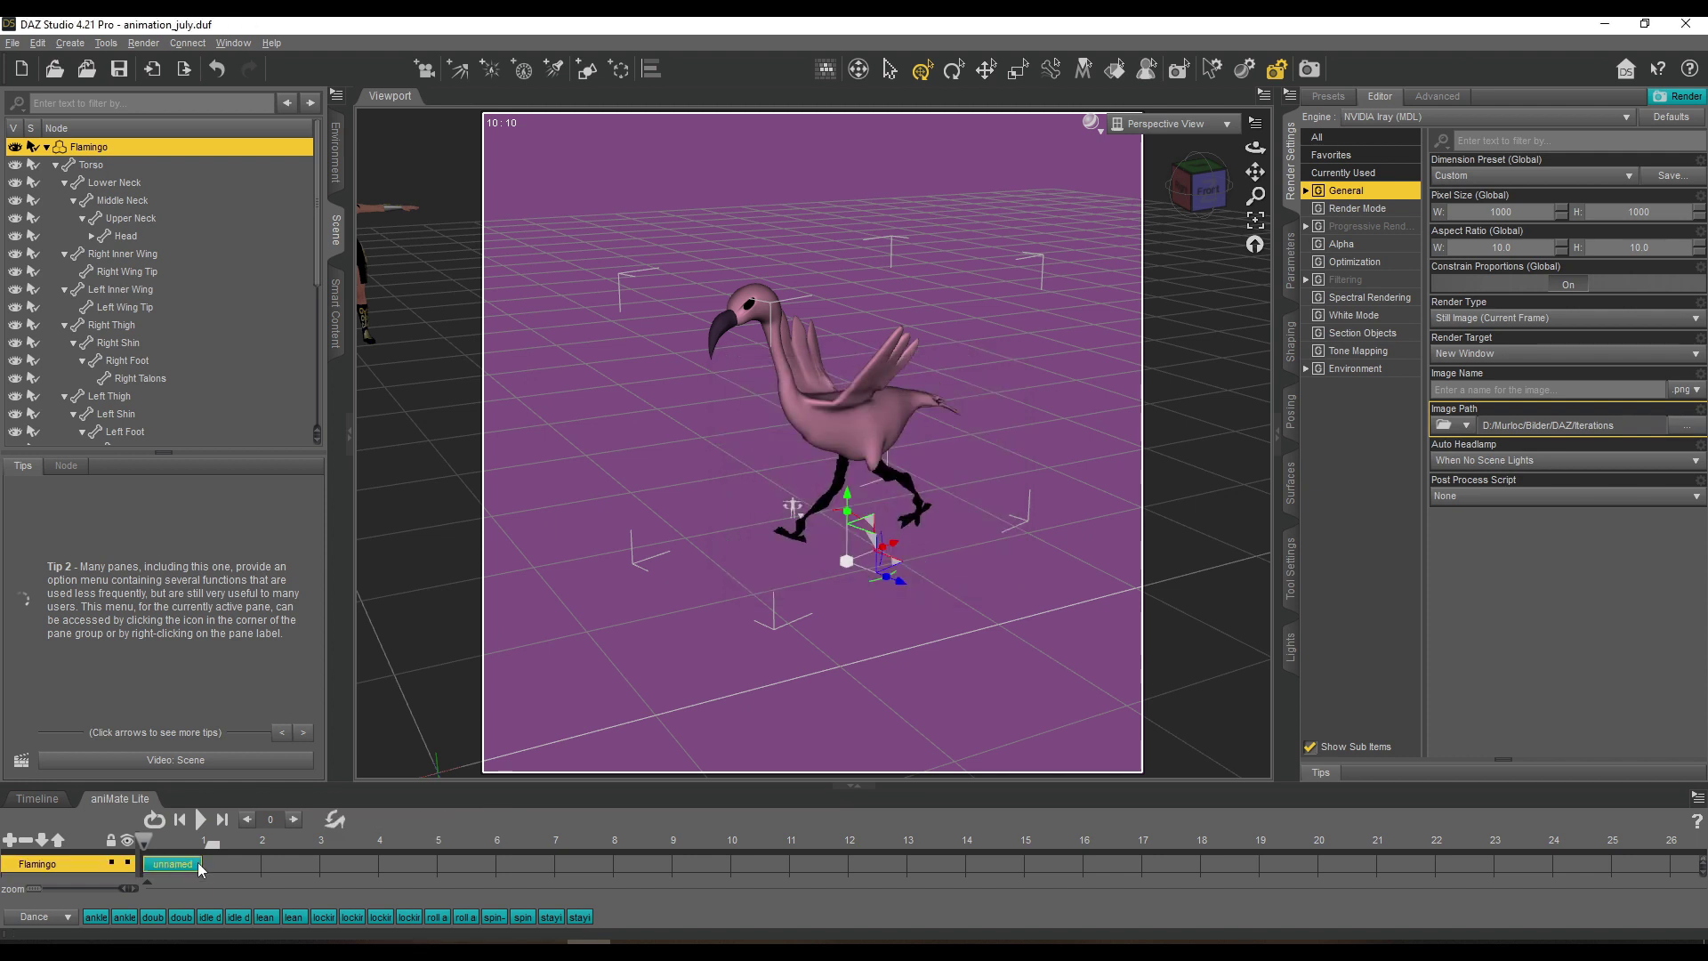
click(218, 874)
text(flamingo run)
click(812, 508)
click(250, 821)
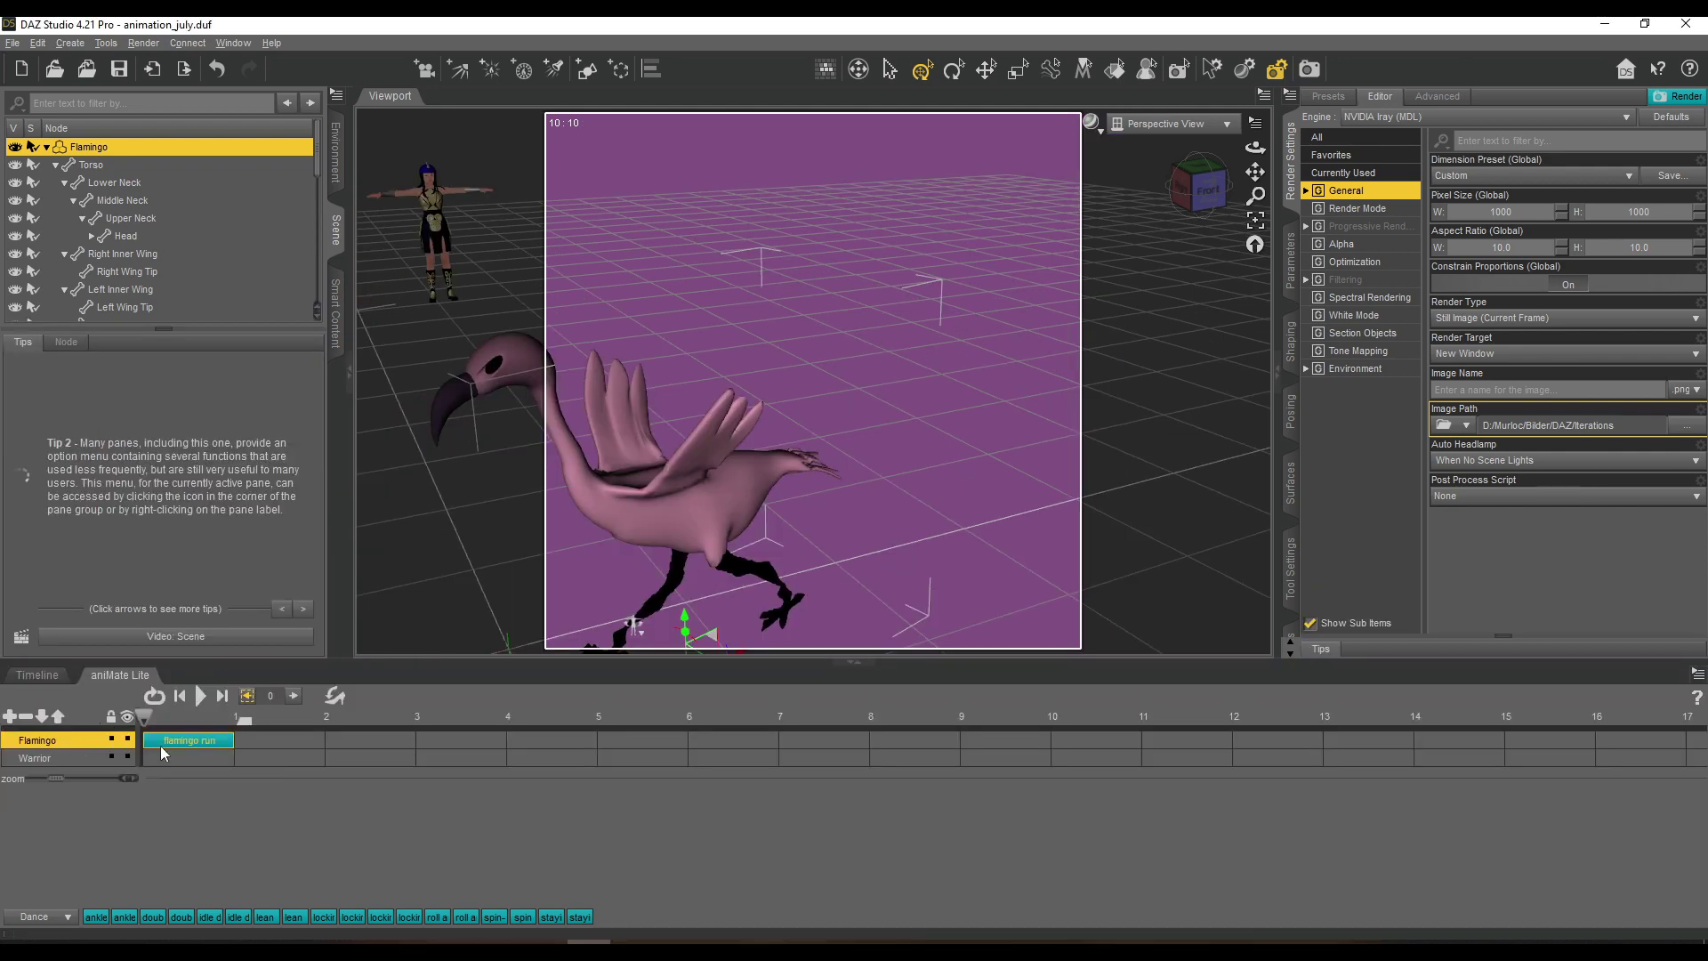
Switch the aniBlock library from Dance to the character category.
click(54, 919)
click(38, 632)
click(58, 919)
click(58, 919)
click(54, 916)
click(57, 664)
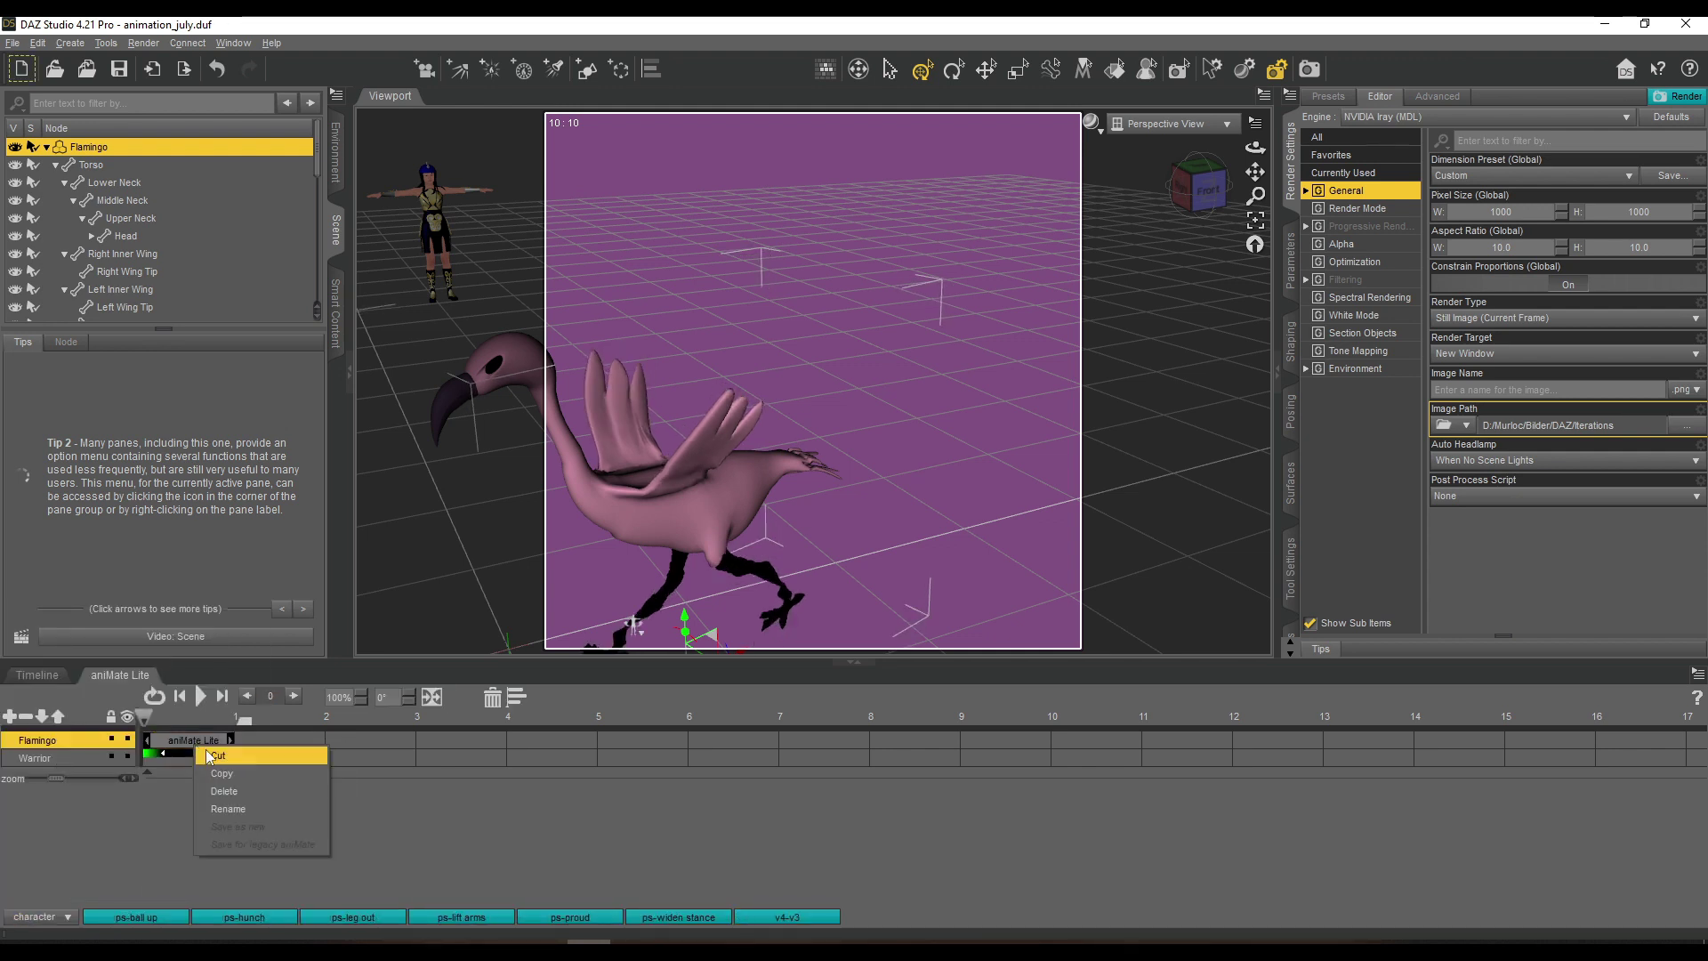
Copy the flamingo run block and paste it twice after the original on the Flamingo track, then preview playback.
click(220, 773)
right_click(259, 742)
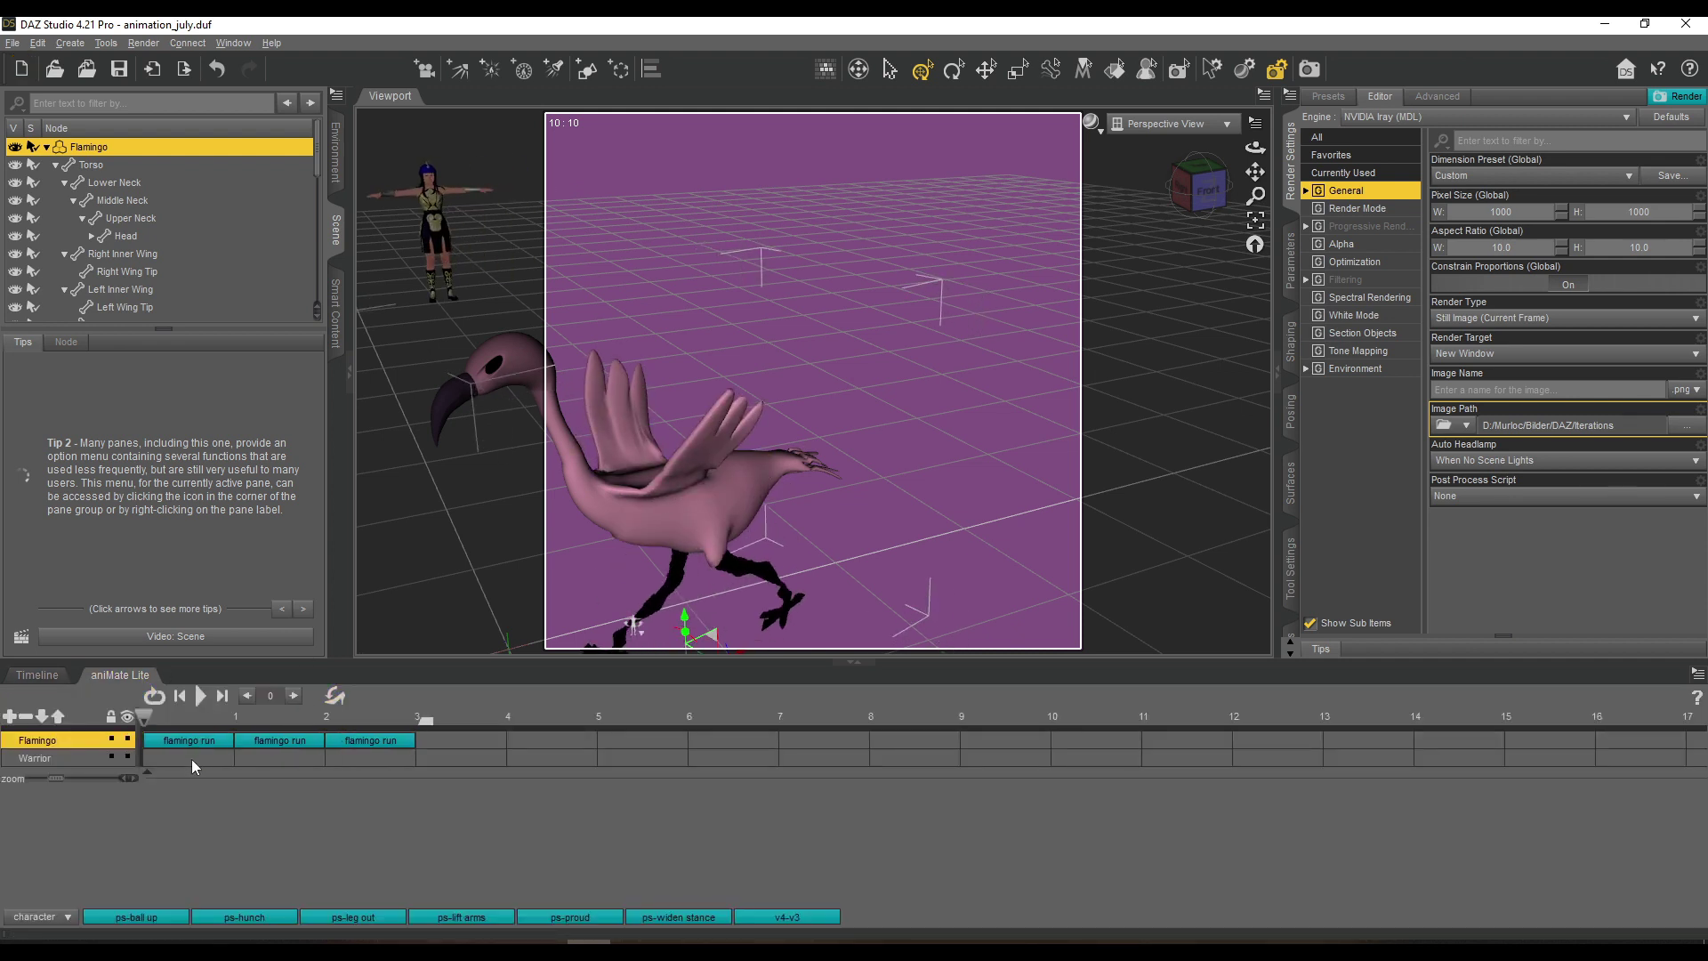
click(200, 696)
drag(374, 662, 385, 771)
scroll(551, 495, down, 2)
Try to move the flamingo figure to new positions at the aniBlock boundaries.
drag(715, 682, 1025, 466)
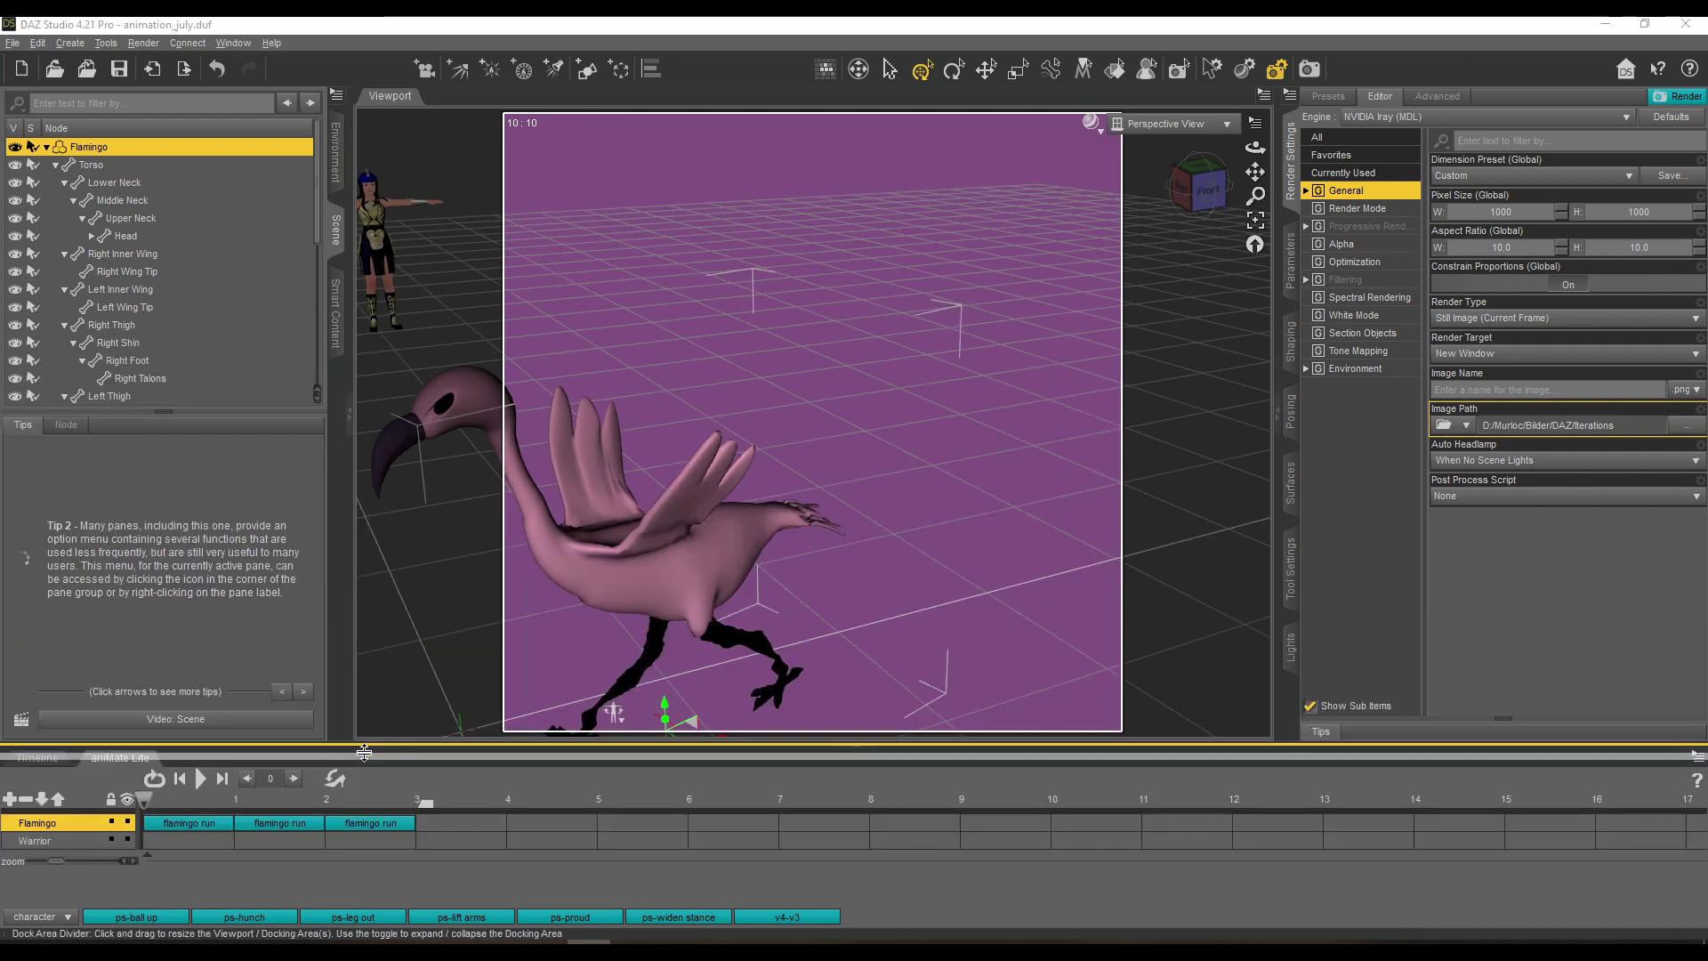
drag(144, 829, 235, 833)
drag(1033, 461, 874, 540)
drag(235, 829, 325, 833)
key(ctrl+z)
key(ctrl+z)
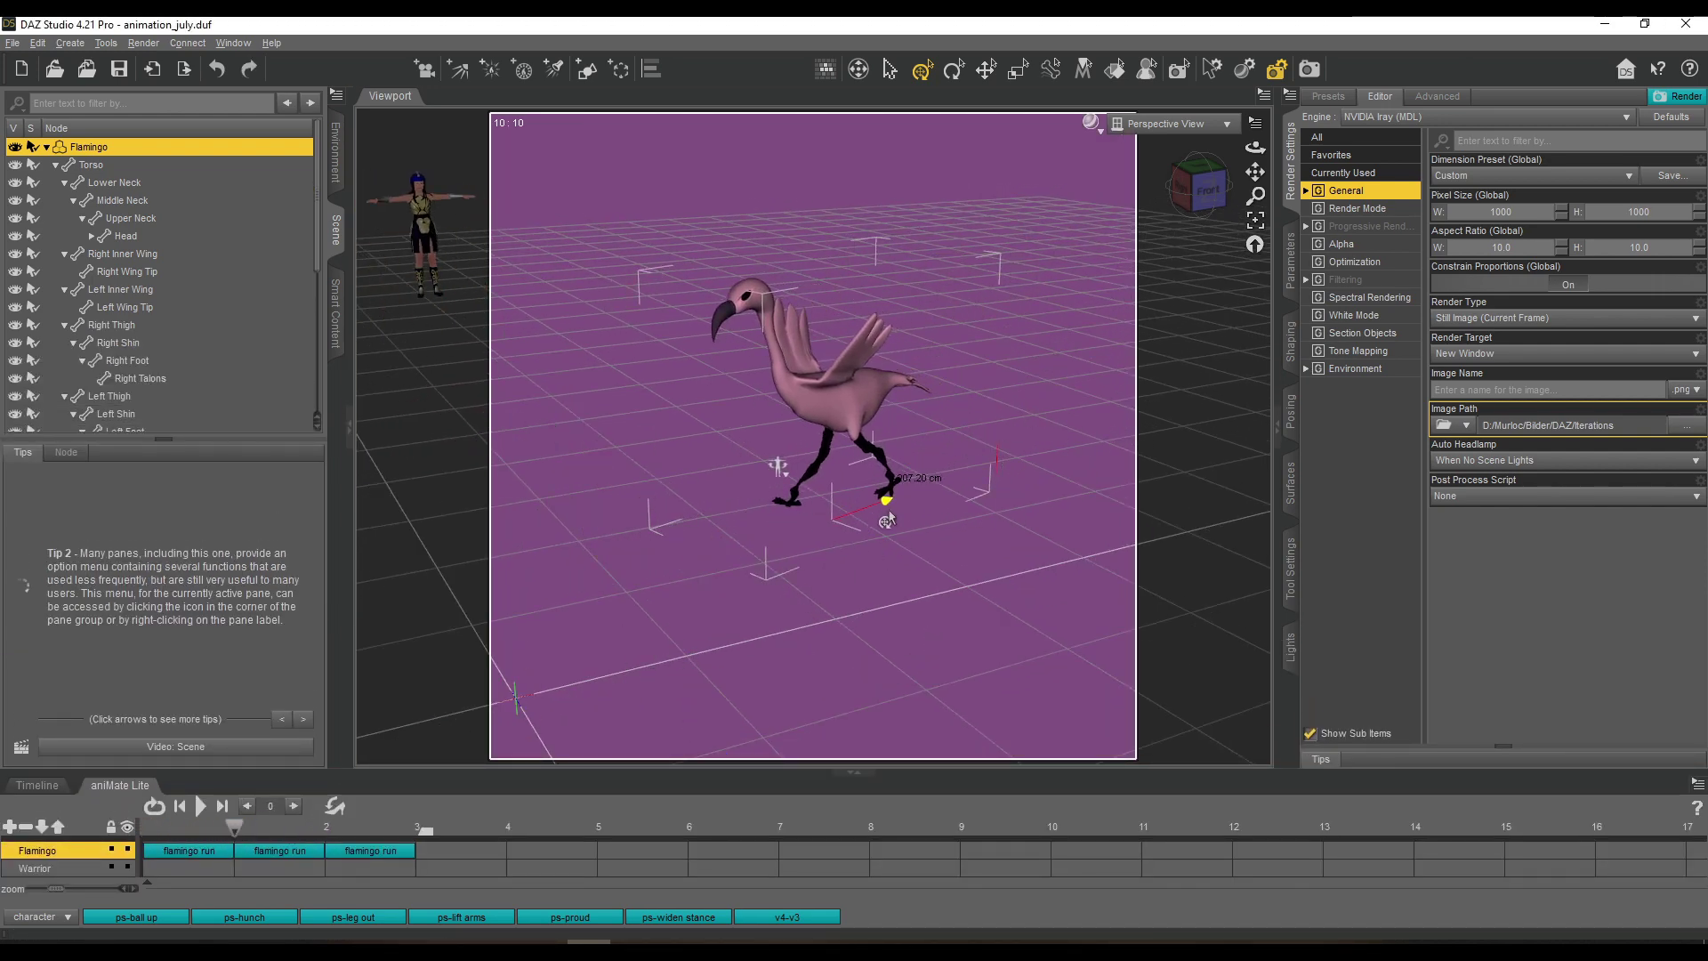
Move the flamingo across the ground plane and return to frame 0 in the keyframe timeline.
drag(881, 509, 795, 560)
drag(1187, 204, 1351, 217)
scroll(871, 614, down, 4)
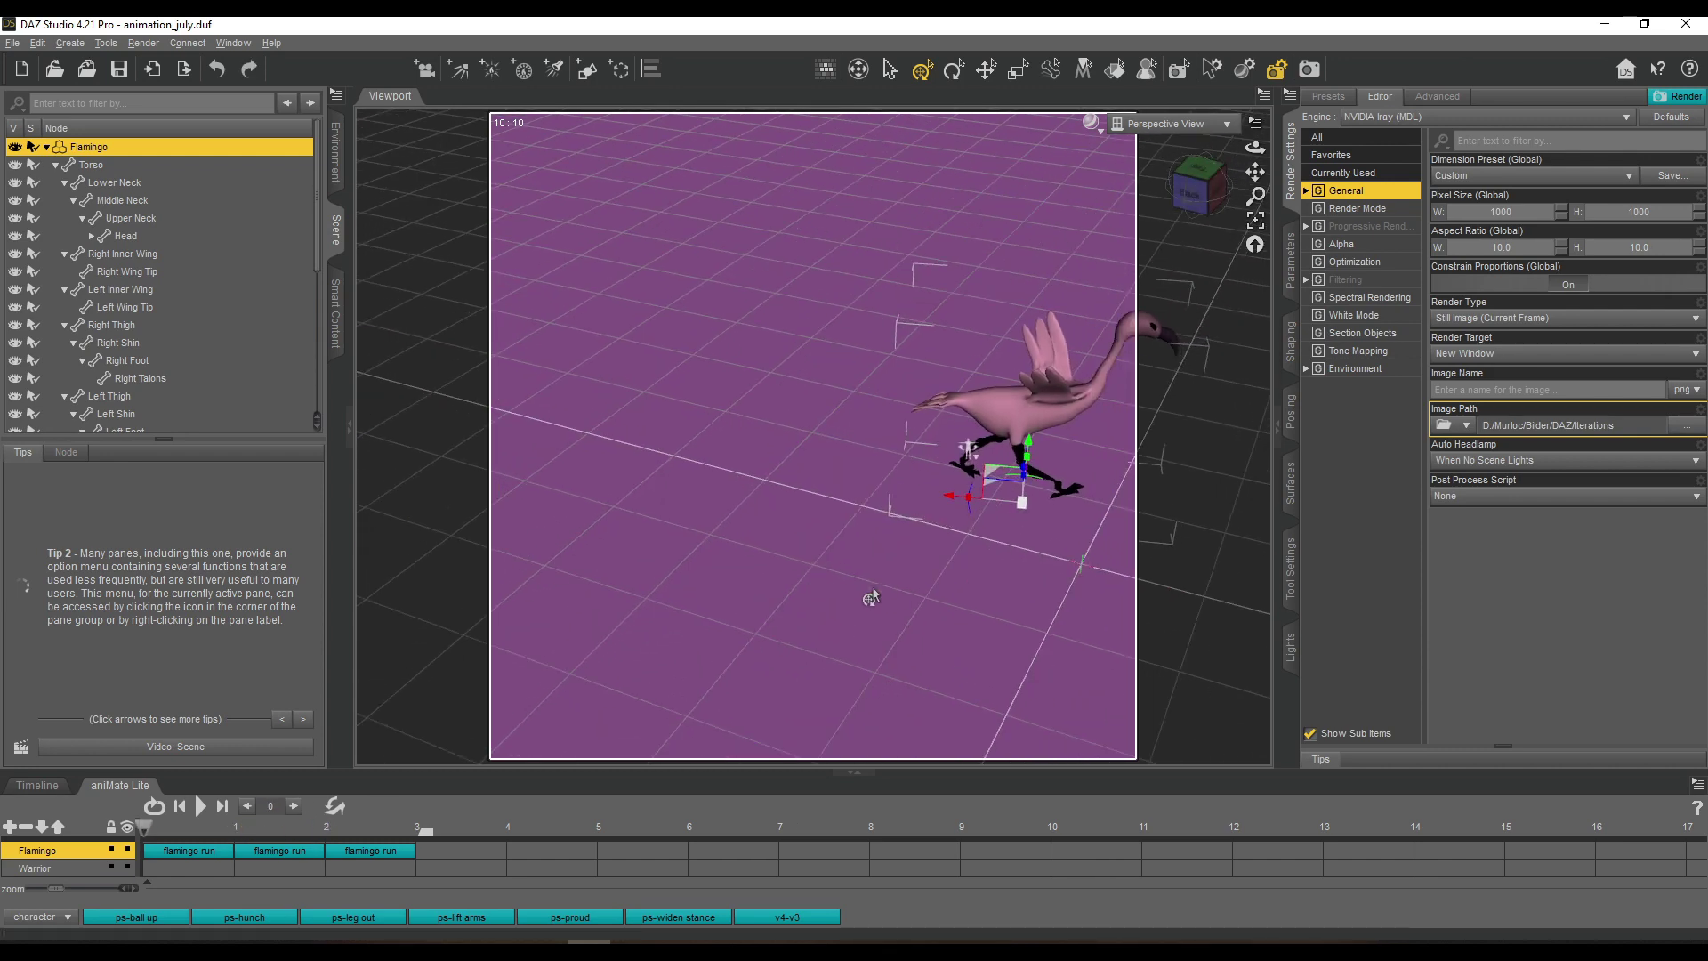
click(37, 786)
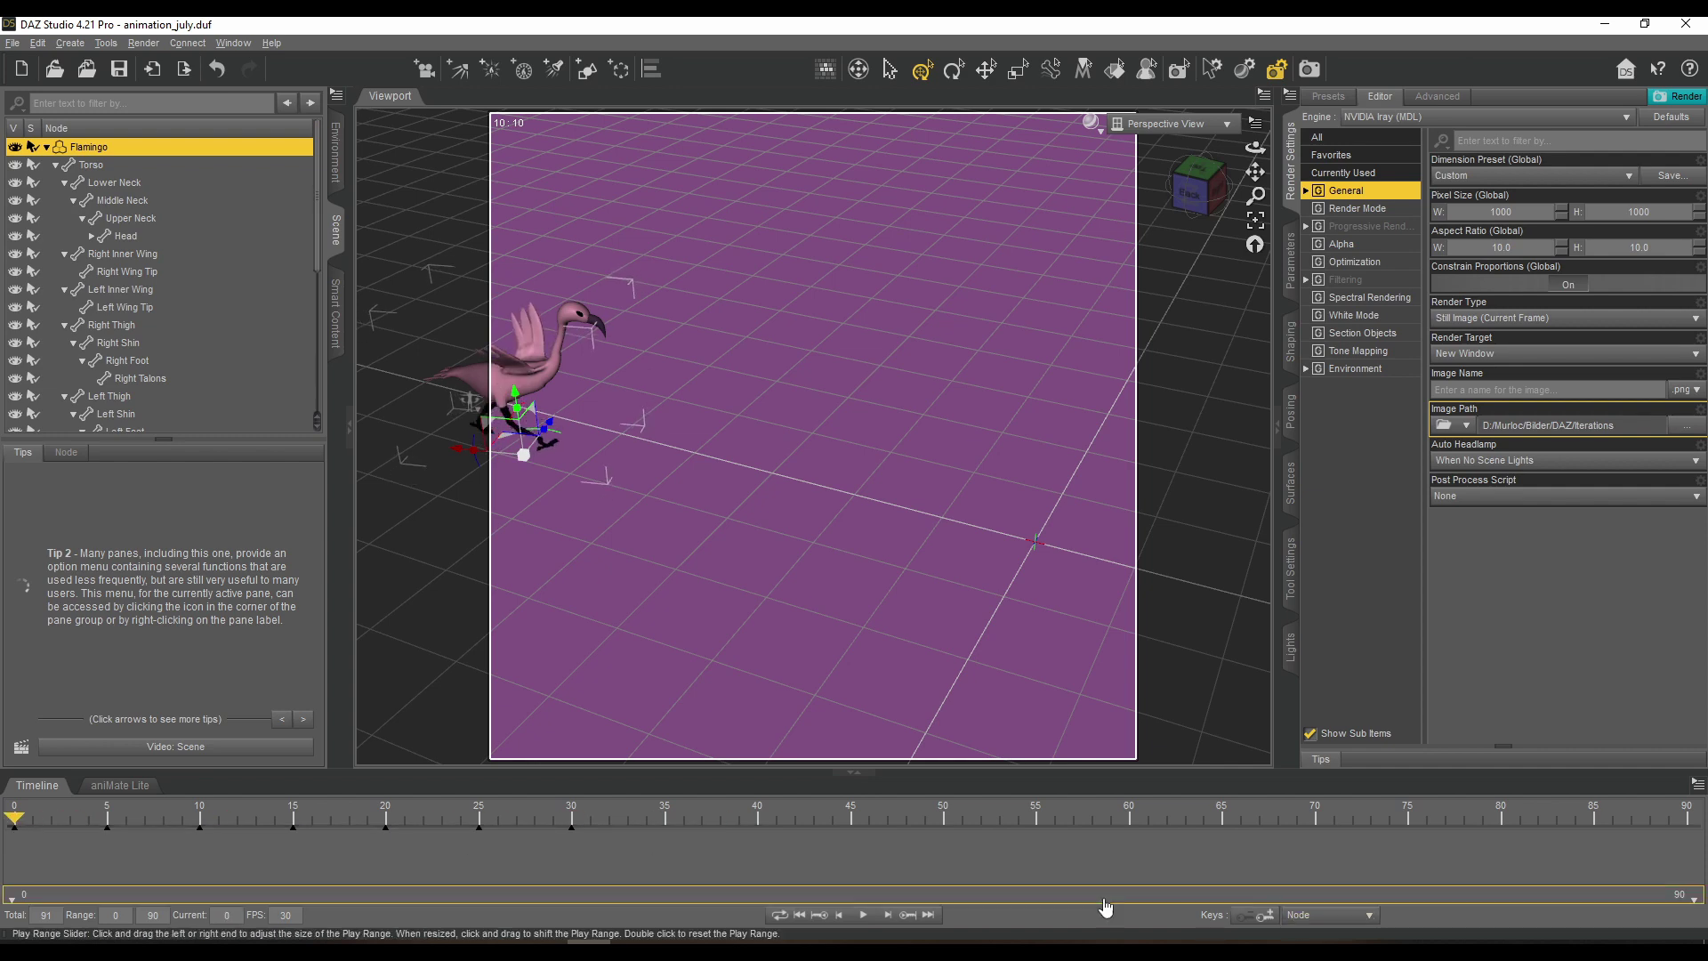
drag(49, 816, 14, 817)
Try adding a default camera and scrub the animation through its view.
mouse_move(1191, 194)
mouse_down()
mouse_move(1220, 208)
mouse_move(1121, 190)
mouse_move(1187, 194)
mouse_move(1193, 178)
mouse_up()
click(1023, 311)
click(424, 69)
click(877, 526)
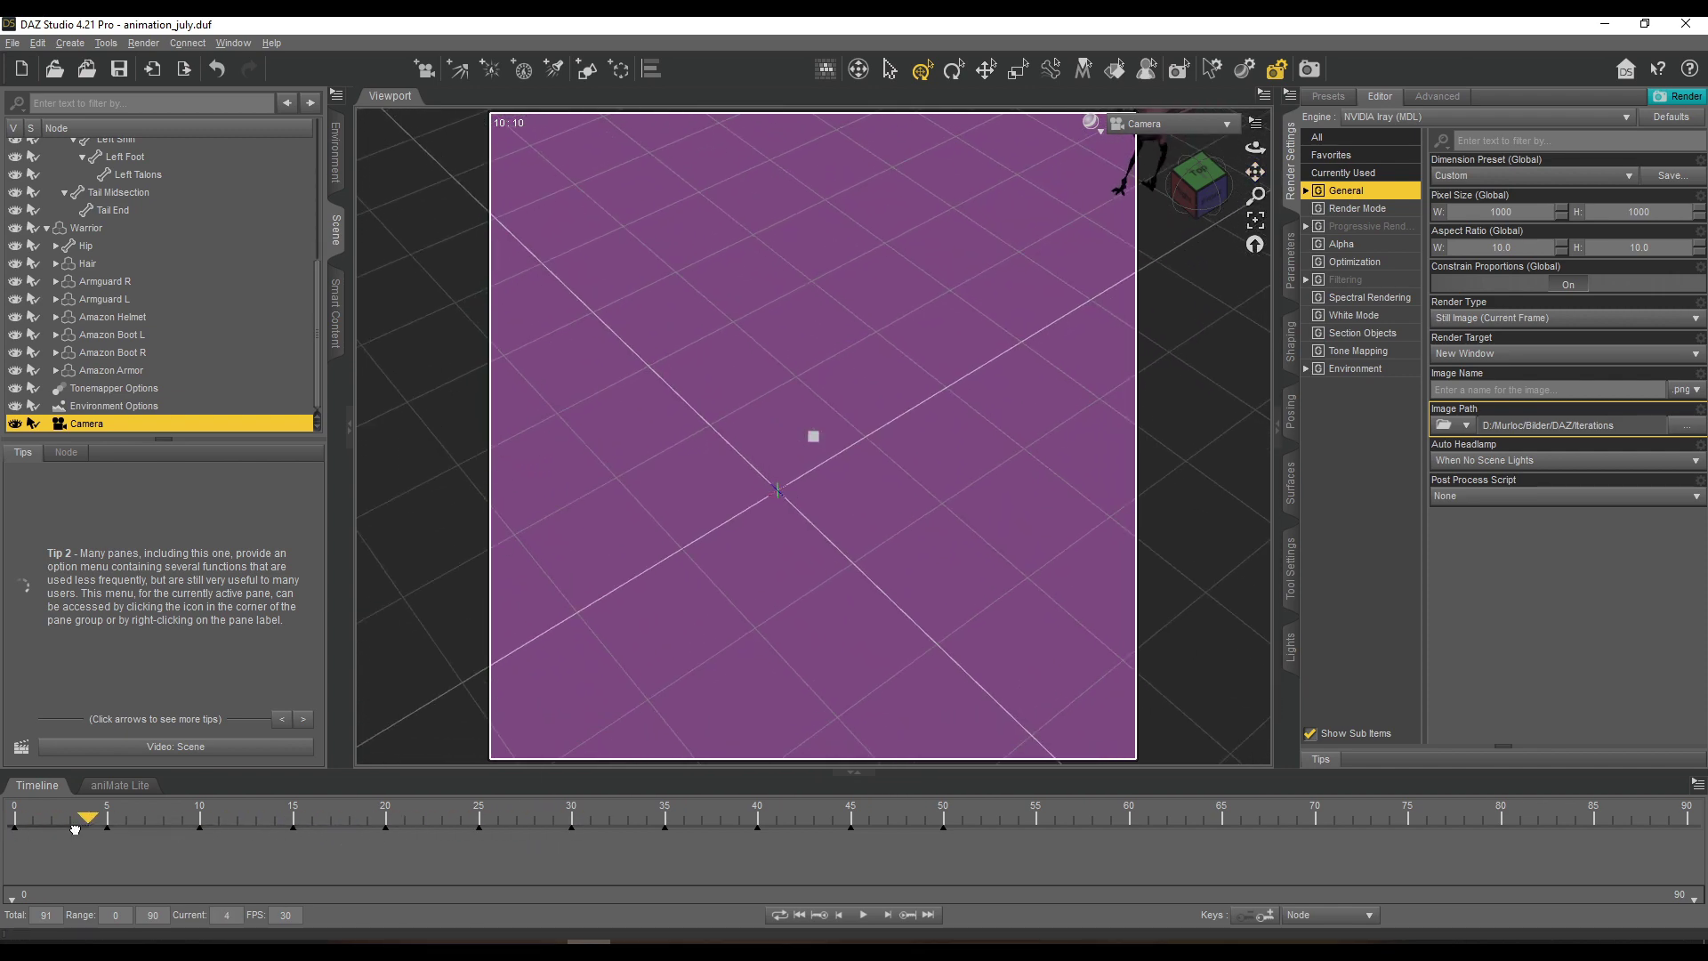
drag(306, 836, 465, 834)
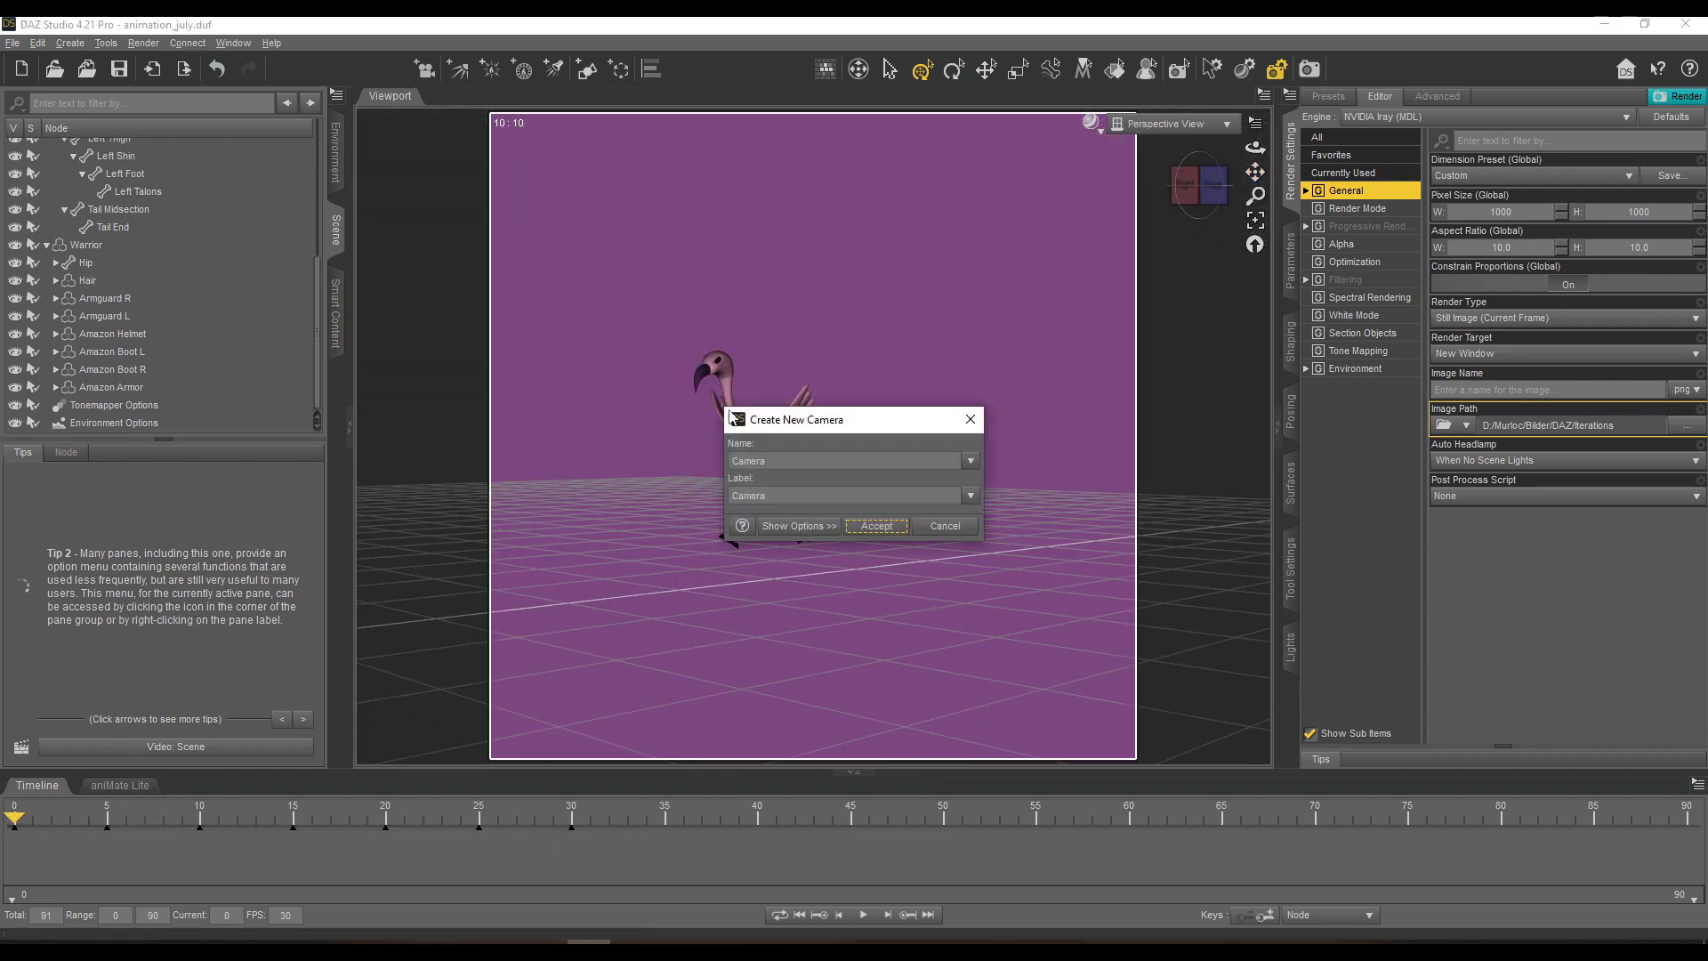
Create a new default camera, look through it and angle its view down at the ground.
click(877, 526)
click(1174, 123)
click(1146, 143)
drag(1256, 147, 1255, 196)
Set the camera's X translation to -378.
click(1293, 408)
click(1384, 251)
drag(1640, 157, 1599, 155)
key(ctrl+z)
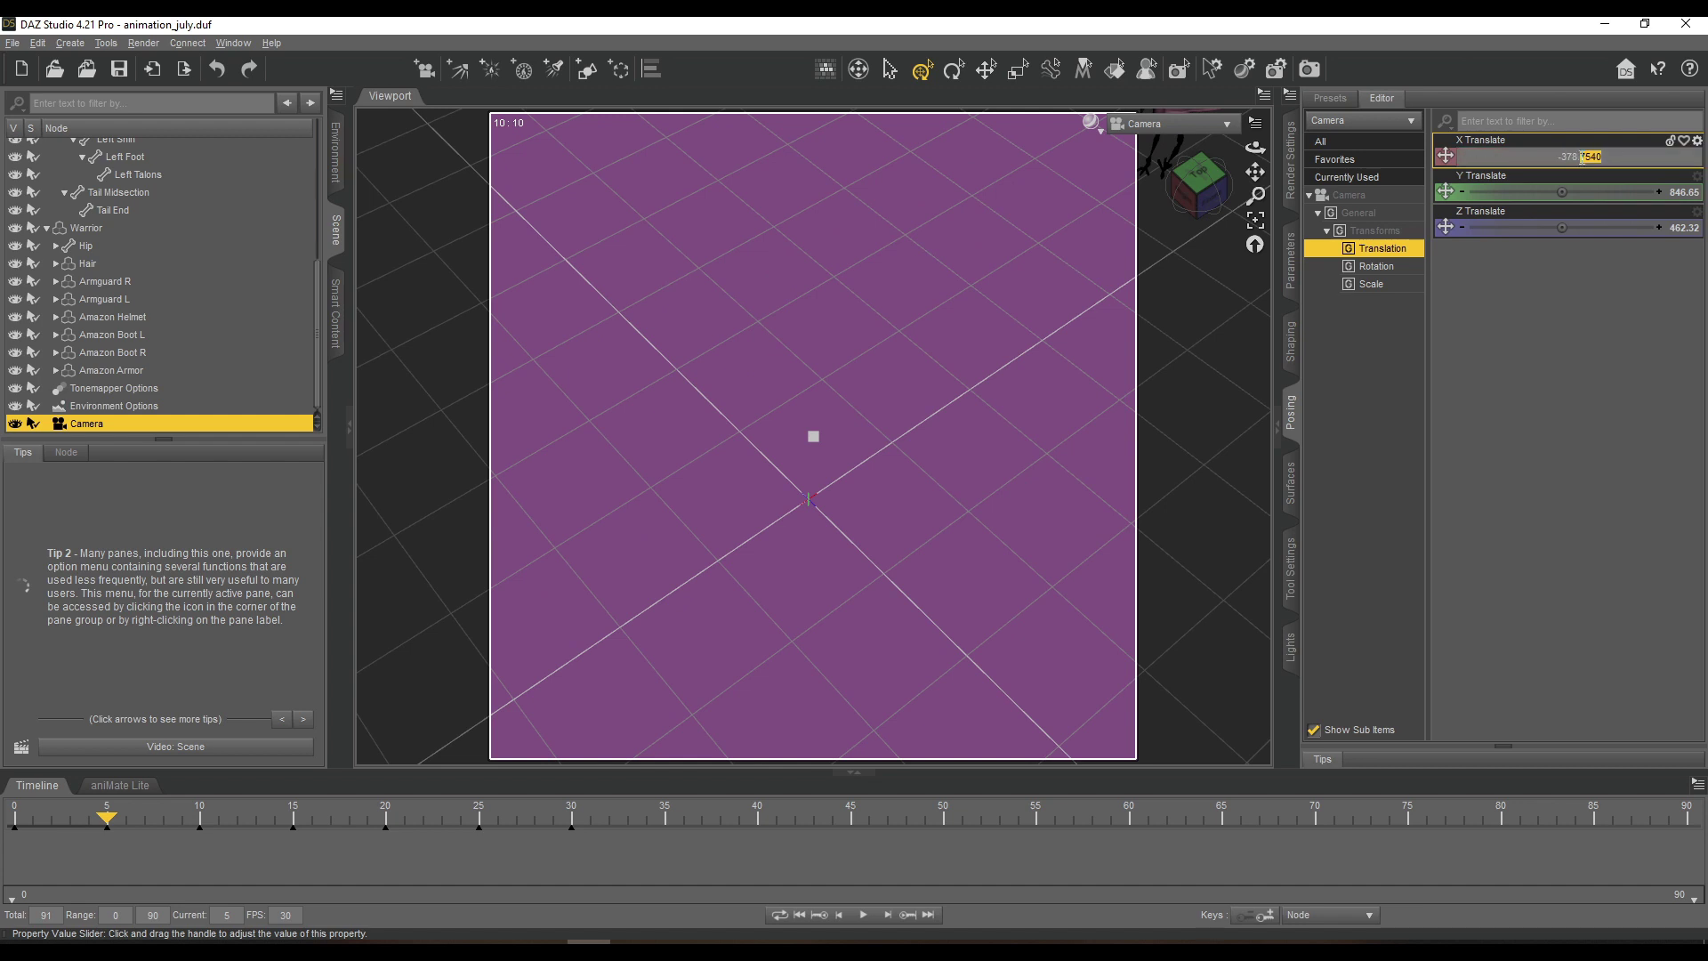
text(0)
key(Return)
Keyframe the camera's X translation at -328 and -278 at successive five-frame intervals.
click(1684, 157)
drag(107, 817, 199, 817)
click(1683, 156)
text(-338)
key(Return)
click(1683, 157)
text(-328)
key(Return)
text(-278)
key(Return)
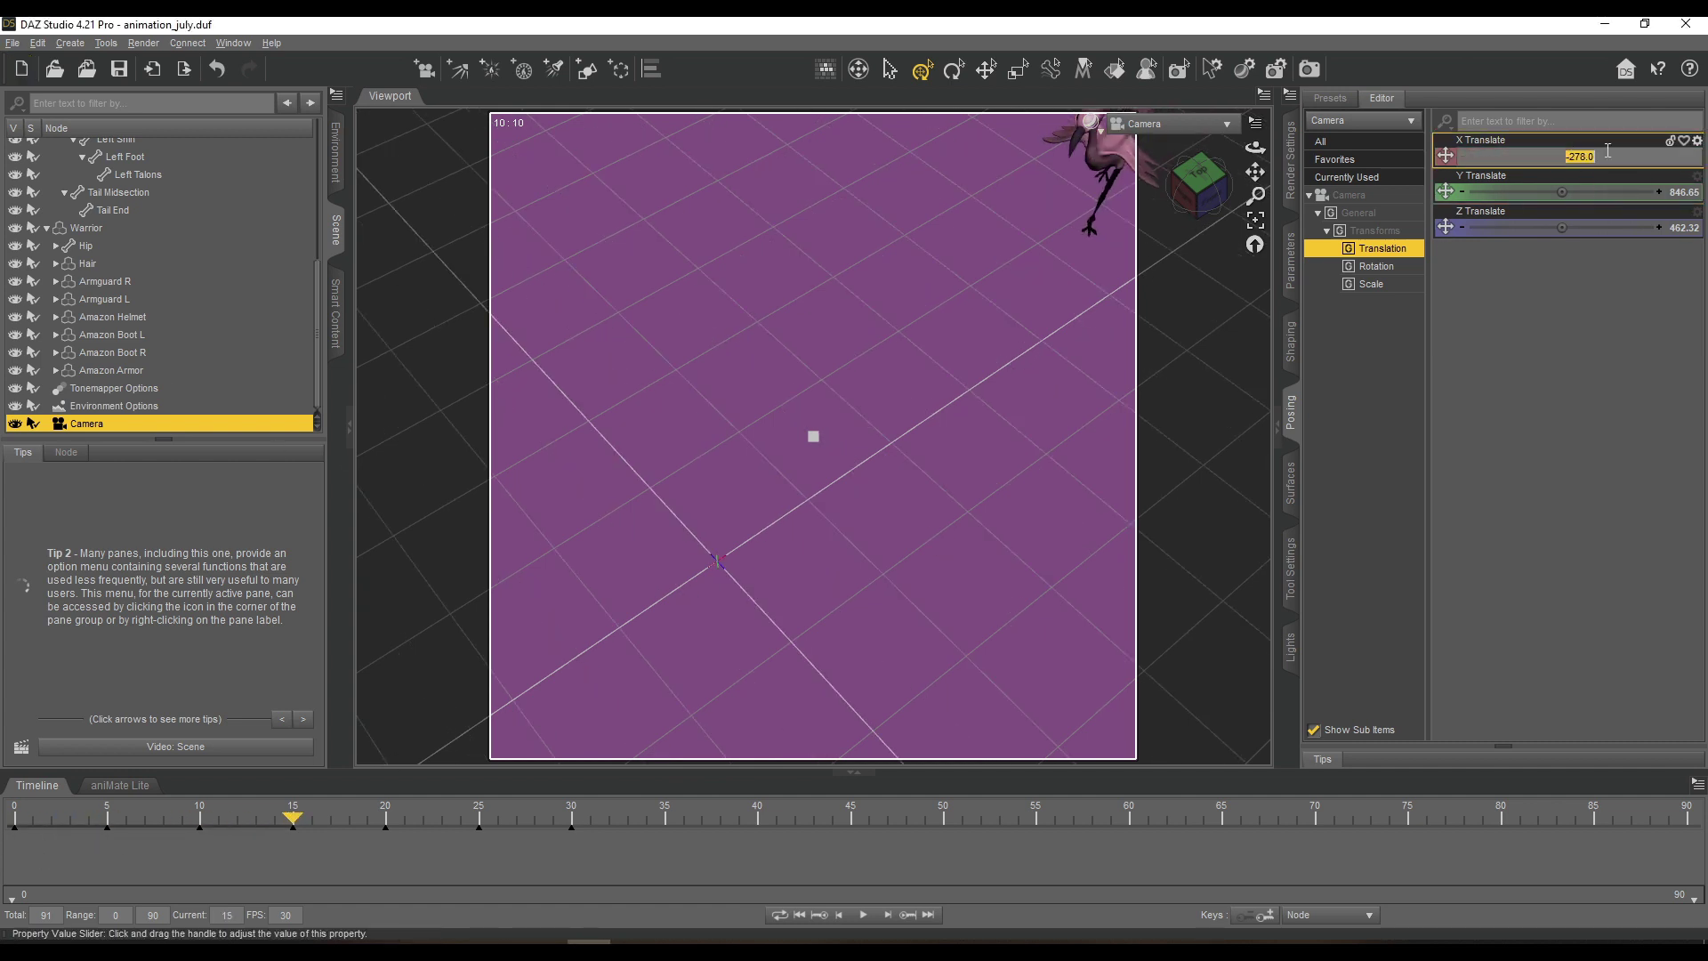
Keyframe the camera's X translation every five frames in steps of 50, from -228 at frame 15 to -28 at frame 35.
text(-228)
key(Return)
text(-128)
key(Return)
key(ctrl+Right)
text(-28)
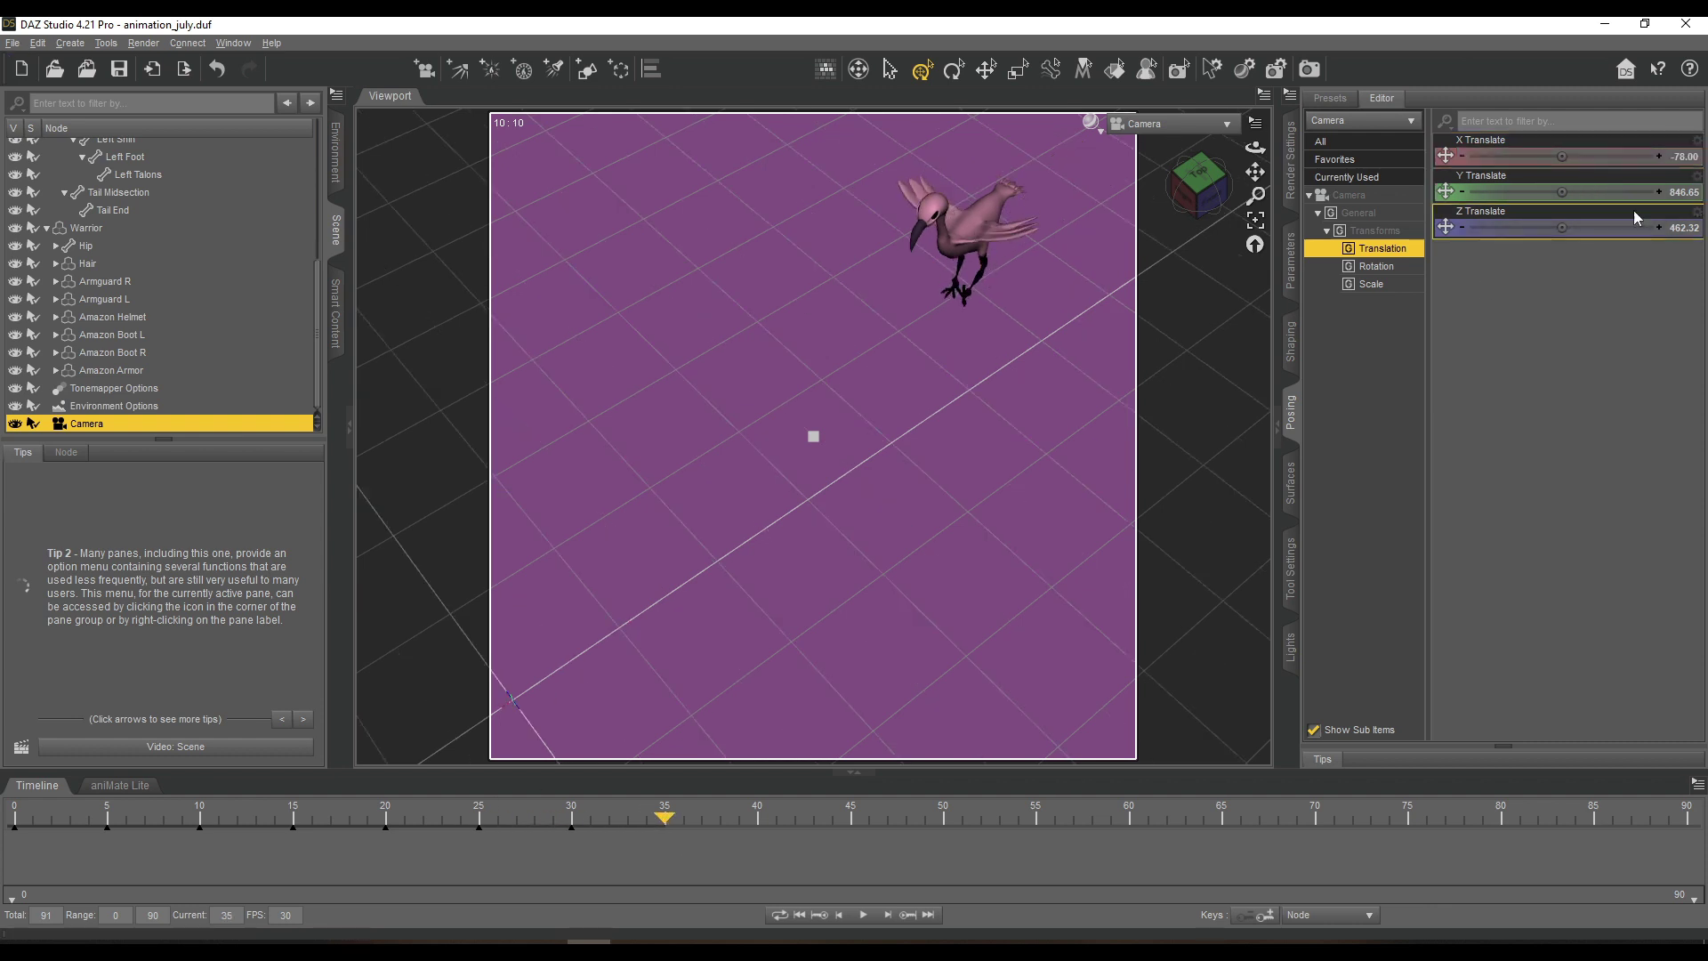
key(Return)
Keyframe the camera's X translation every five frames in steps of 50, from 22 at frame 40 to 172 at frame 55.
key(ctrl+Right)
click(1684, 156)
drag(671, 814, 1037, 817)
text(22)
key(Return)
key(Return)
click(1681, 157)
text(122)
key(Return)
click(1684, 156)
text(172)
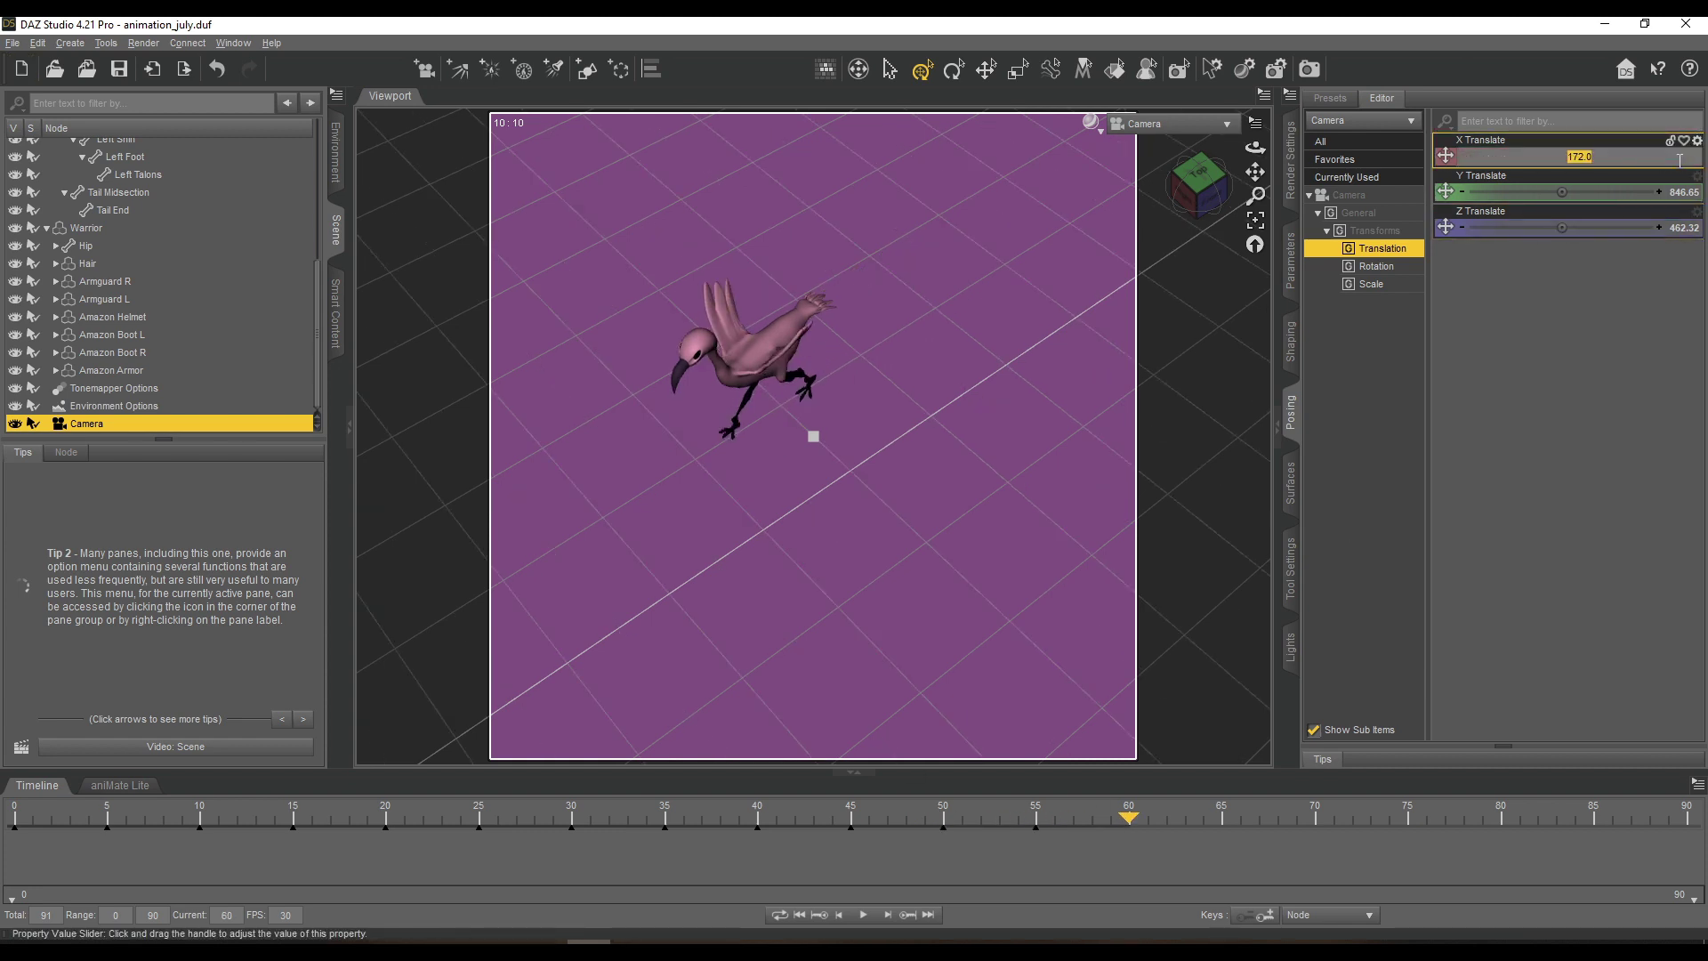
Keyframe the camera's X translation at 222, 272 and 322 on frames 60, 65 and 70.
text(22)
key(Return)
key(ctrl+Right)
text(272)
key(Return)
key(ctrl+Right)
text(322)
key(Return)
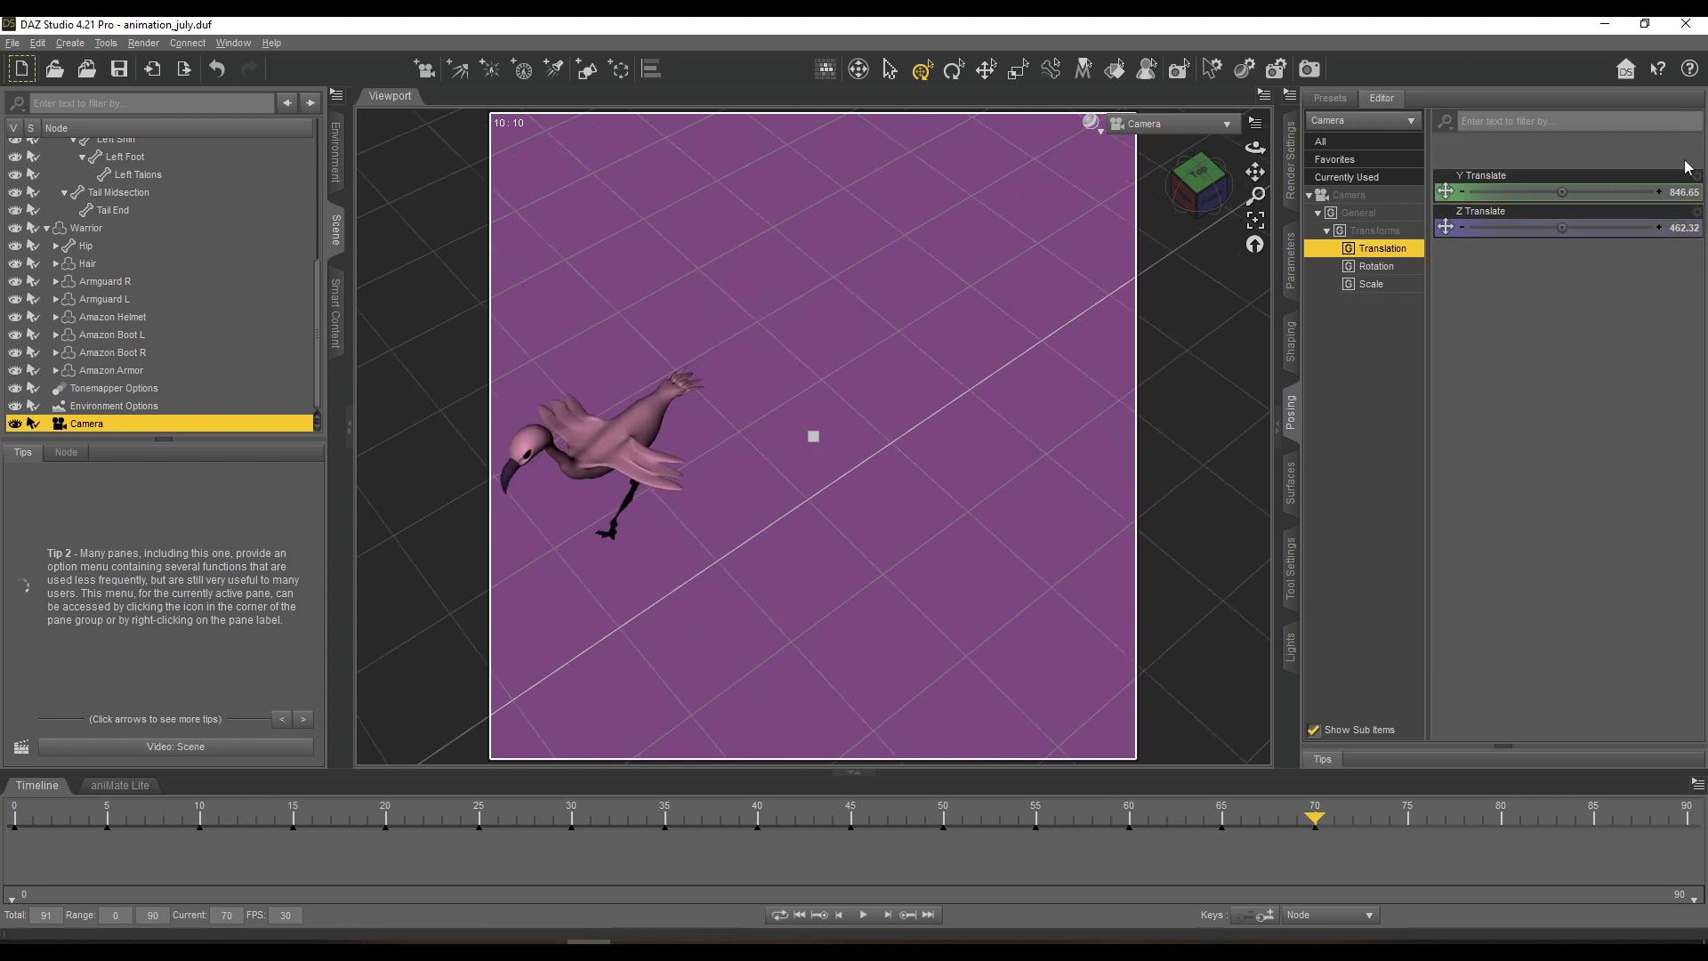
Keyframe the camera's X translation in steps of 50 from 372 at frame 75 to 522 at frame 90, then play the animation.
key(ctrl+Right)
text(372)
key(Return)
key(ctrl+Right)
text(422)
key(Return)
key(ctrl+Right)
text(472)
key(Return)
drag(1594, 817, 1687, 817)
click(1679, 158)
text(522)
key(Return)
click(861, 916)
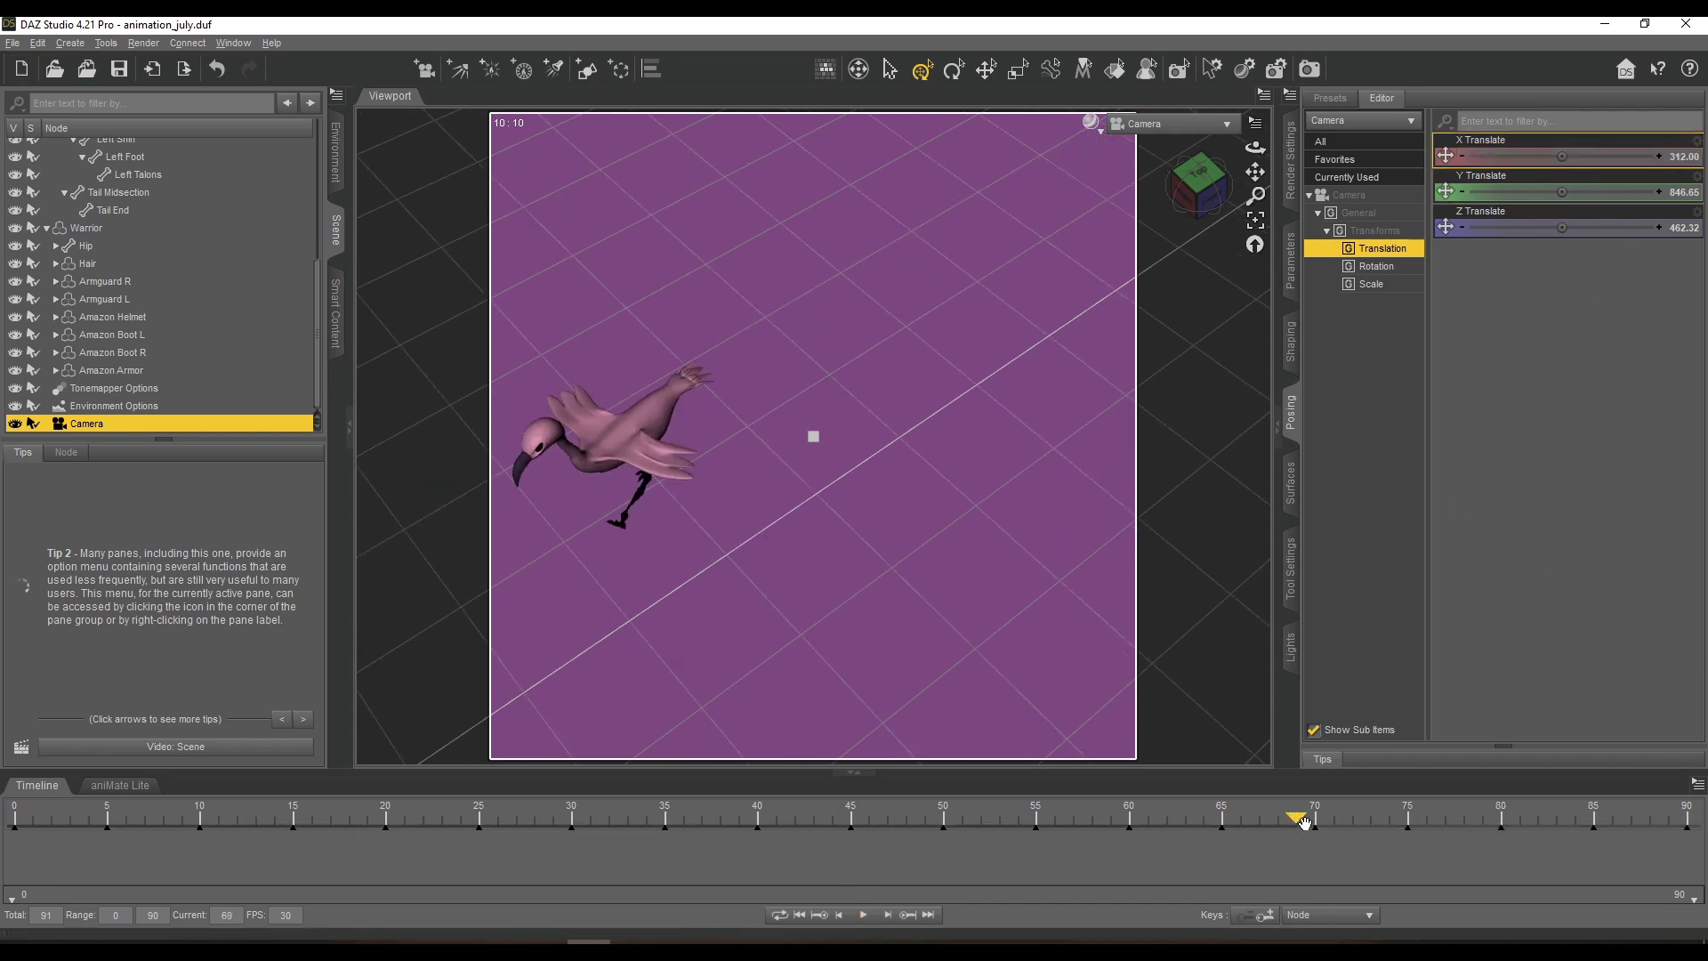
Switch to the perspective view and reposition the warrior figure.
click(1175, 124)
click(1139, 149)
click(771, 185)
drag(776, 220, 939, 558)
click(1201, 166)
drag(1179, 155, 1159, 205)
drag(828, 291, 831, 183)
mouse_move(1193, 169)
mouse_down()
mouse_move(1212, 210)
mouse_move(1188, 167)
mouse_move(1221, 147)
mouse_move(1176, 210)
mouse_move(1212, 174)
mouse_up()
Apply a pose from the Running category of the Smart Content poses to the warrior.
click(336, 312)
click(9, 322)
click(17, 340)
scroll(53, 427, down, 1)
click(50, 446)
double_click(270, 202)
double_click(176, 202)
Move the warrior to about X 1080 and Z -244, behind the flamingo.
drag(711, 258, 773, 676)
drag(1200, 182, 1181, 189)
drag(823, 712, 834, 703)
mouse_move(1200, 185)
mouse_down()
mouse_move(1217, 147)
mouse_move(1192, 195)
mouse_up()
drag(790, 666, 721, 426)
Browse the By Function pose categories for the warrior, down to the Walking poses.
click(49, 287)
click(44, 375)
click(50, 412)
click(71, 429)
click(51, 500)
drag(321, 265, 319, 481)
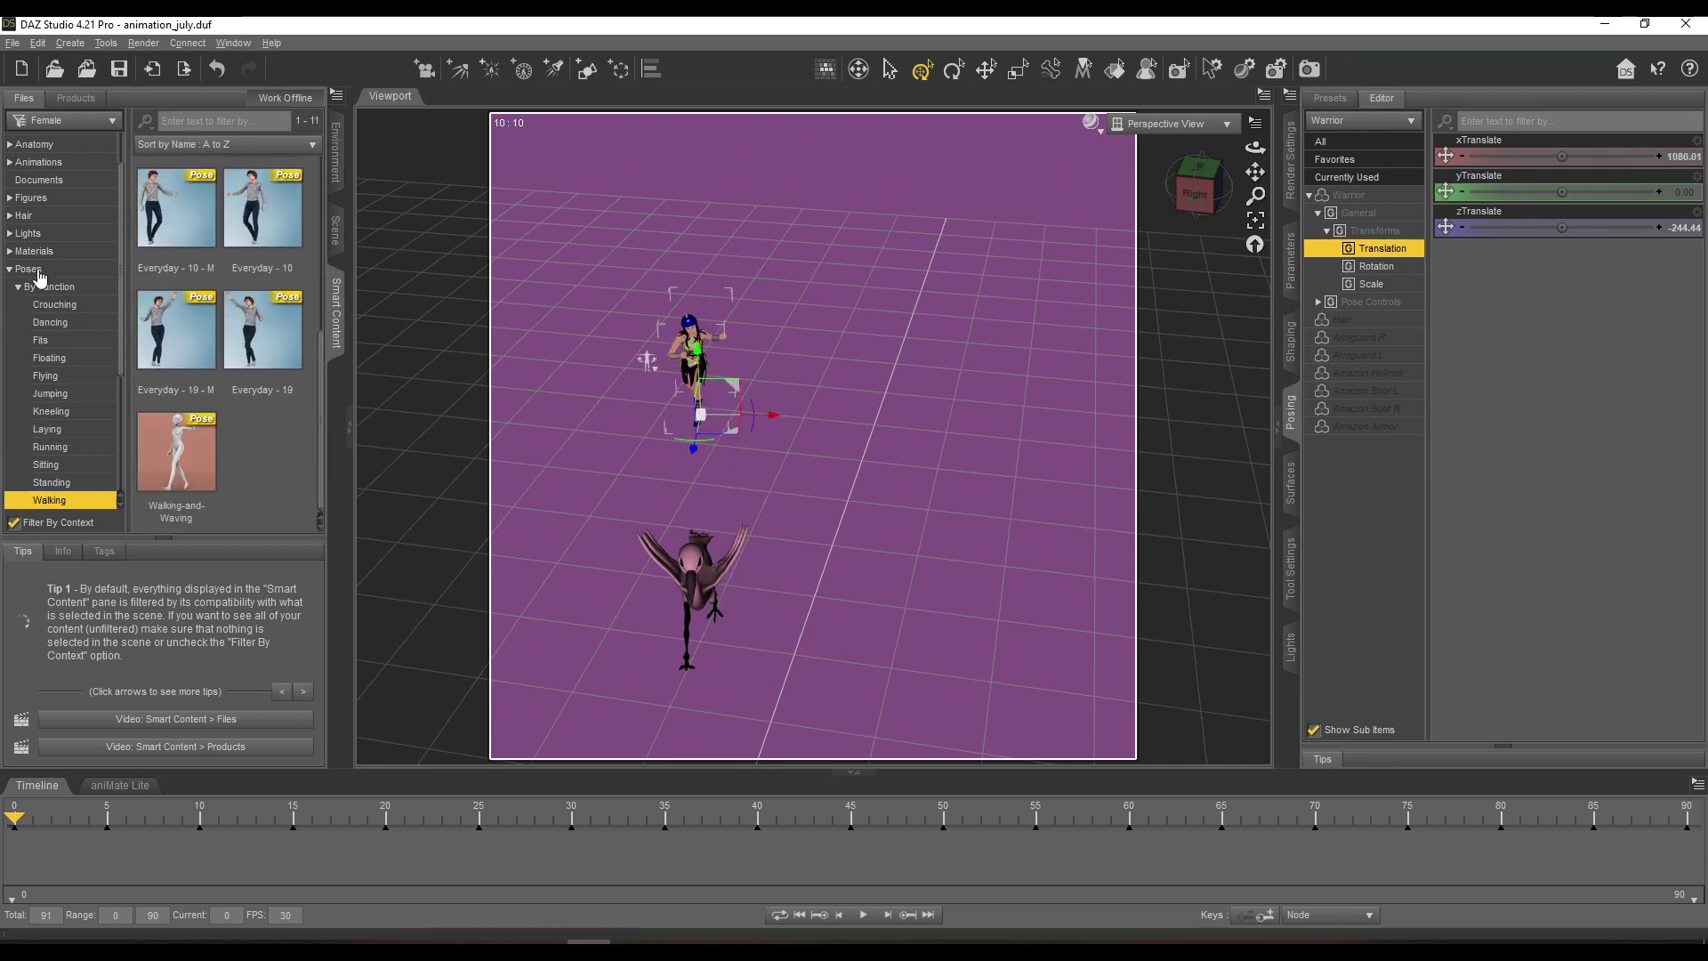
Play the animation through the Camera view to check where the warrior runs.
drag(1202, 185, 1180, 183)
click(1136, 124)
click(1109, 276)
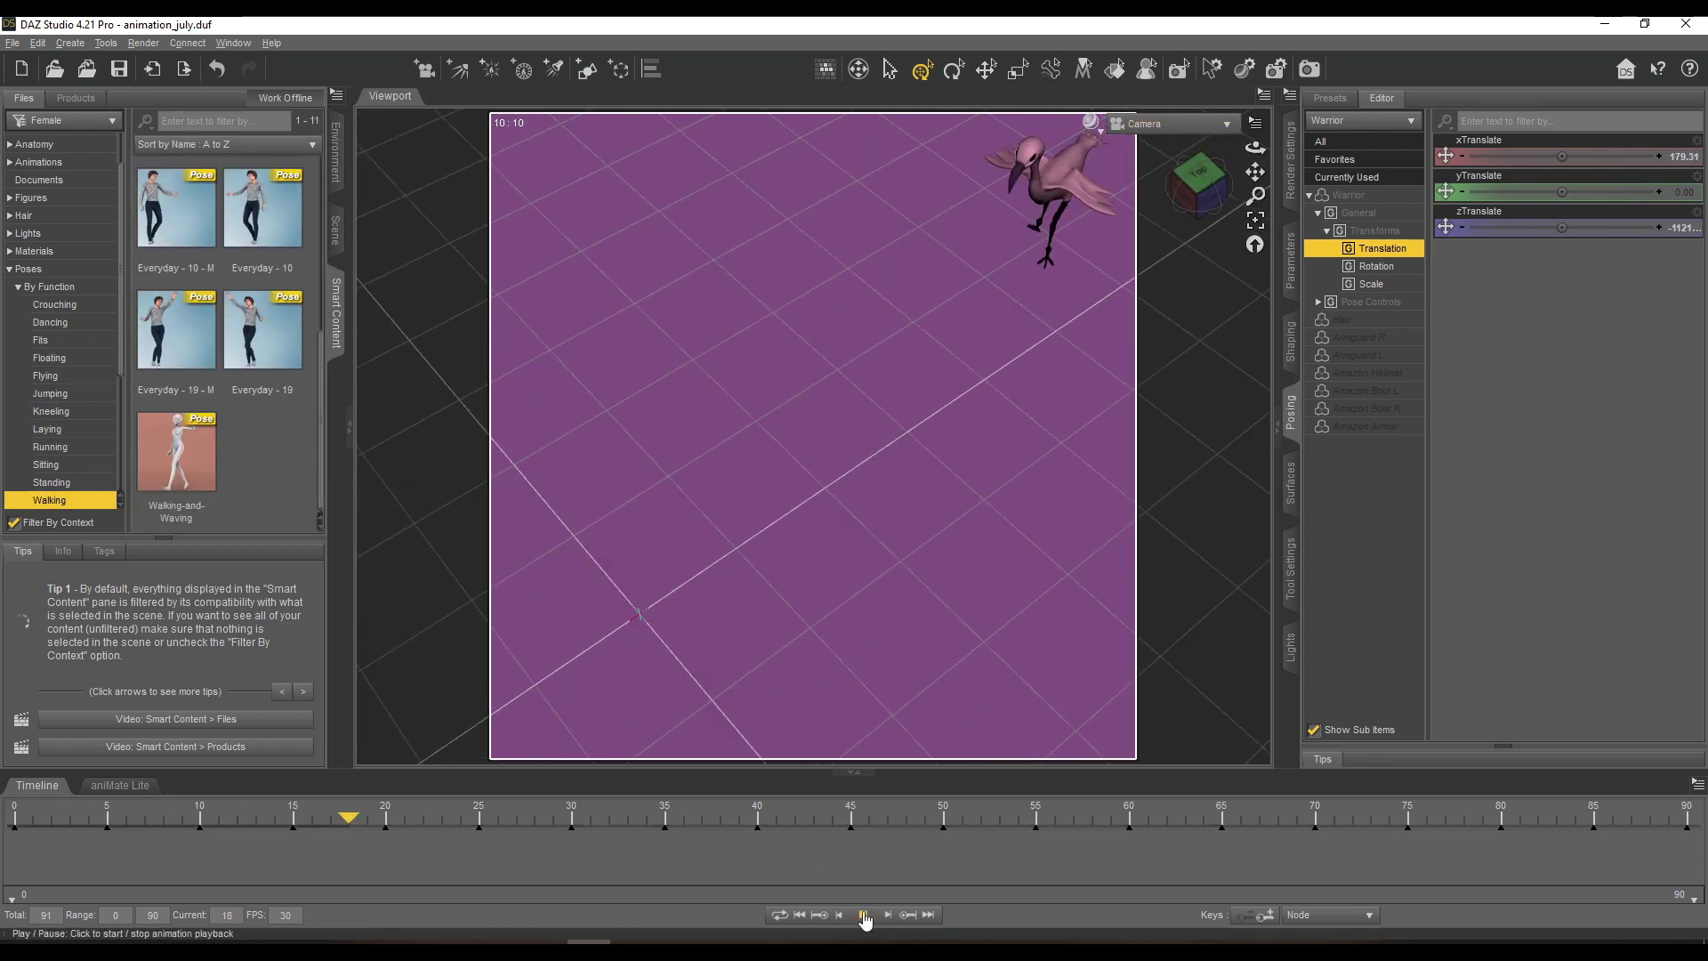
click(336, 230)
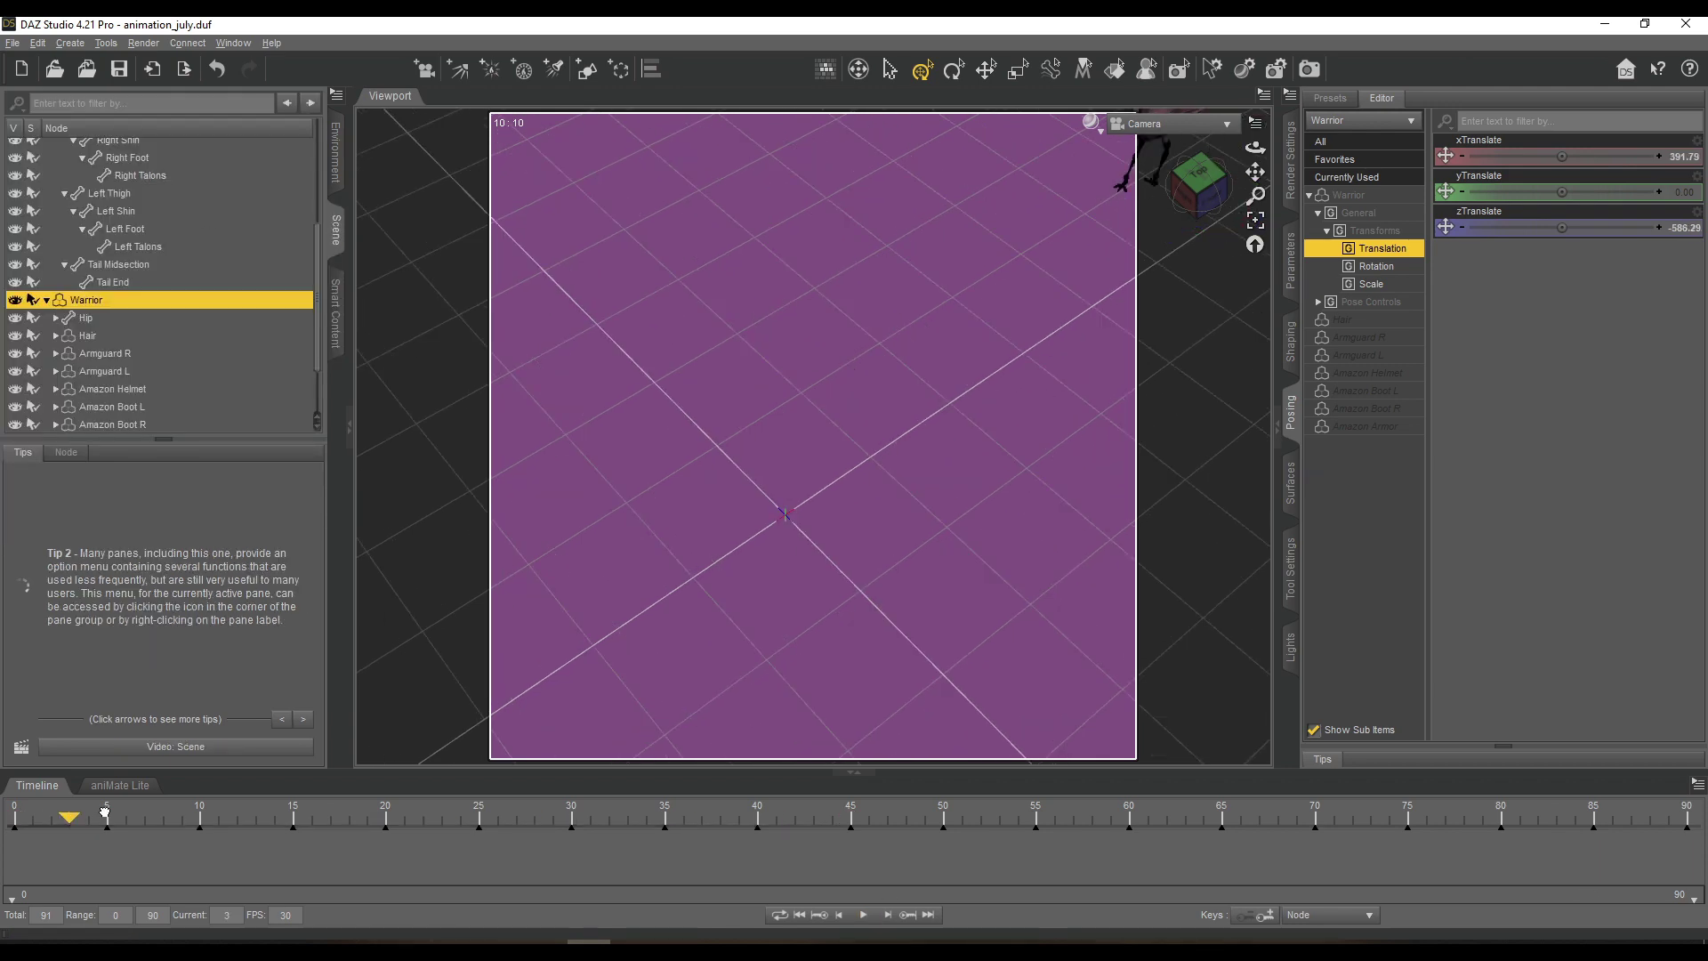
In the perspective view, reposition the warrior behind the flamingo at frames 45 and 40, about X 1252 and Z -109 at frame 40.
click(1136, 126)
click(1117, 257)
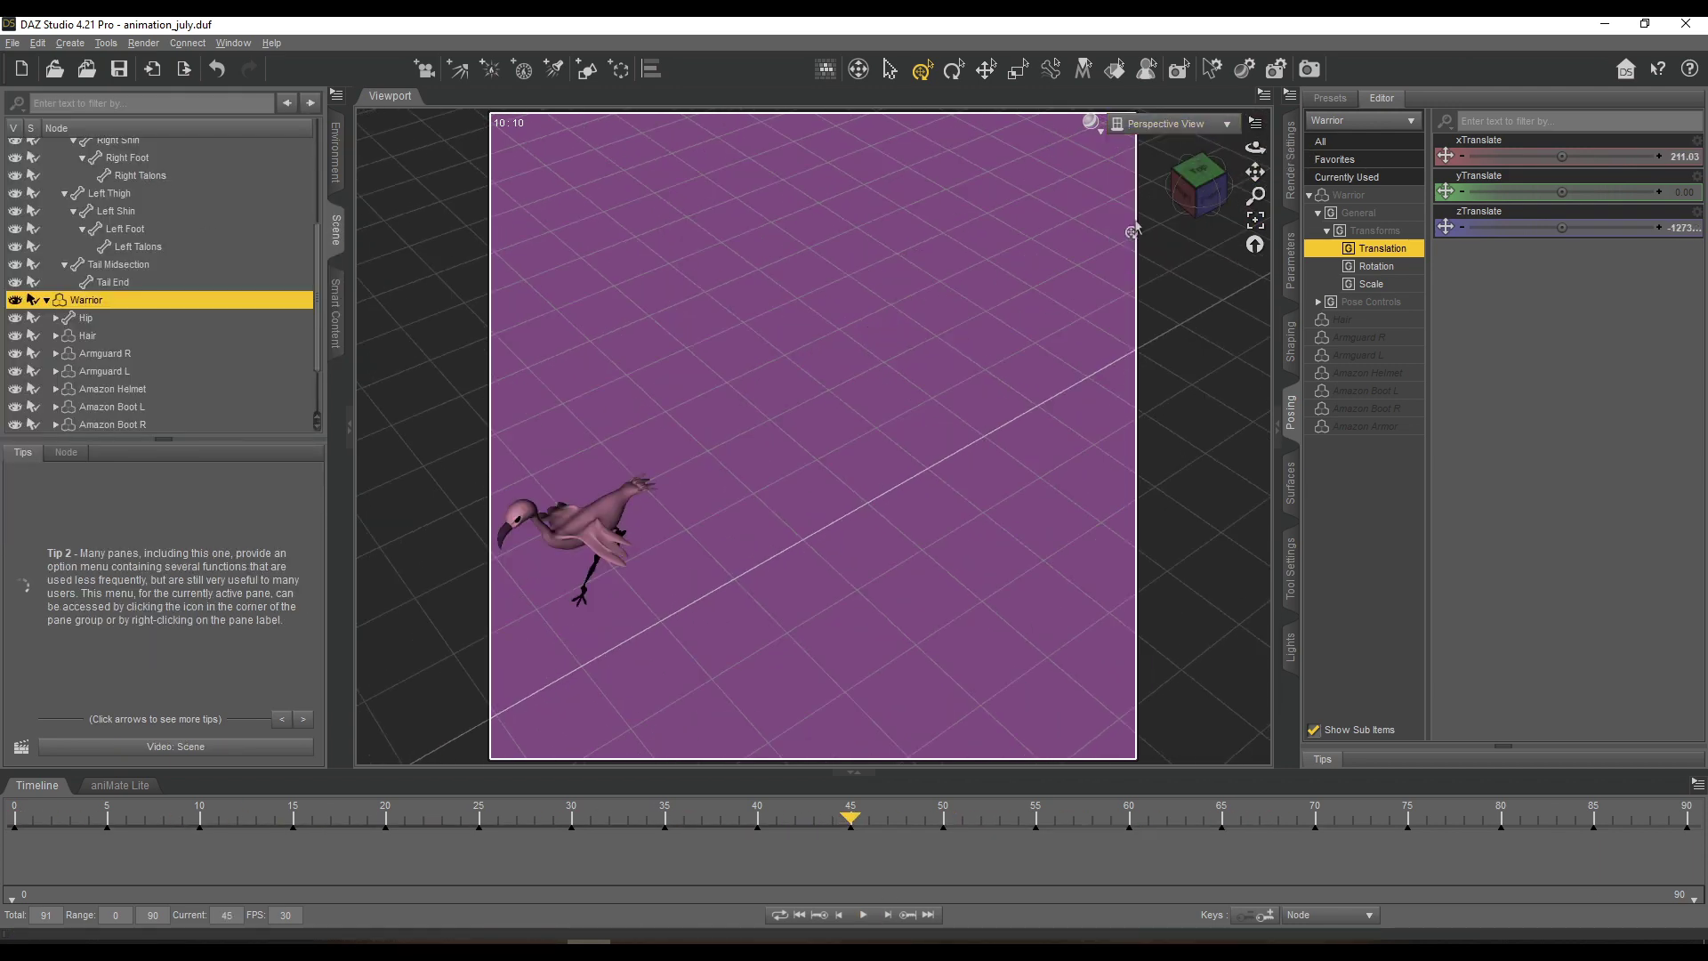
scroll(979, 472, down, 8)
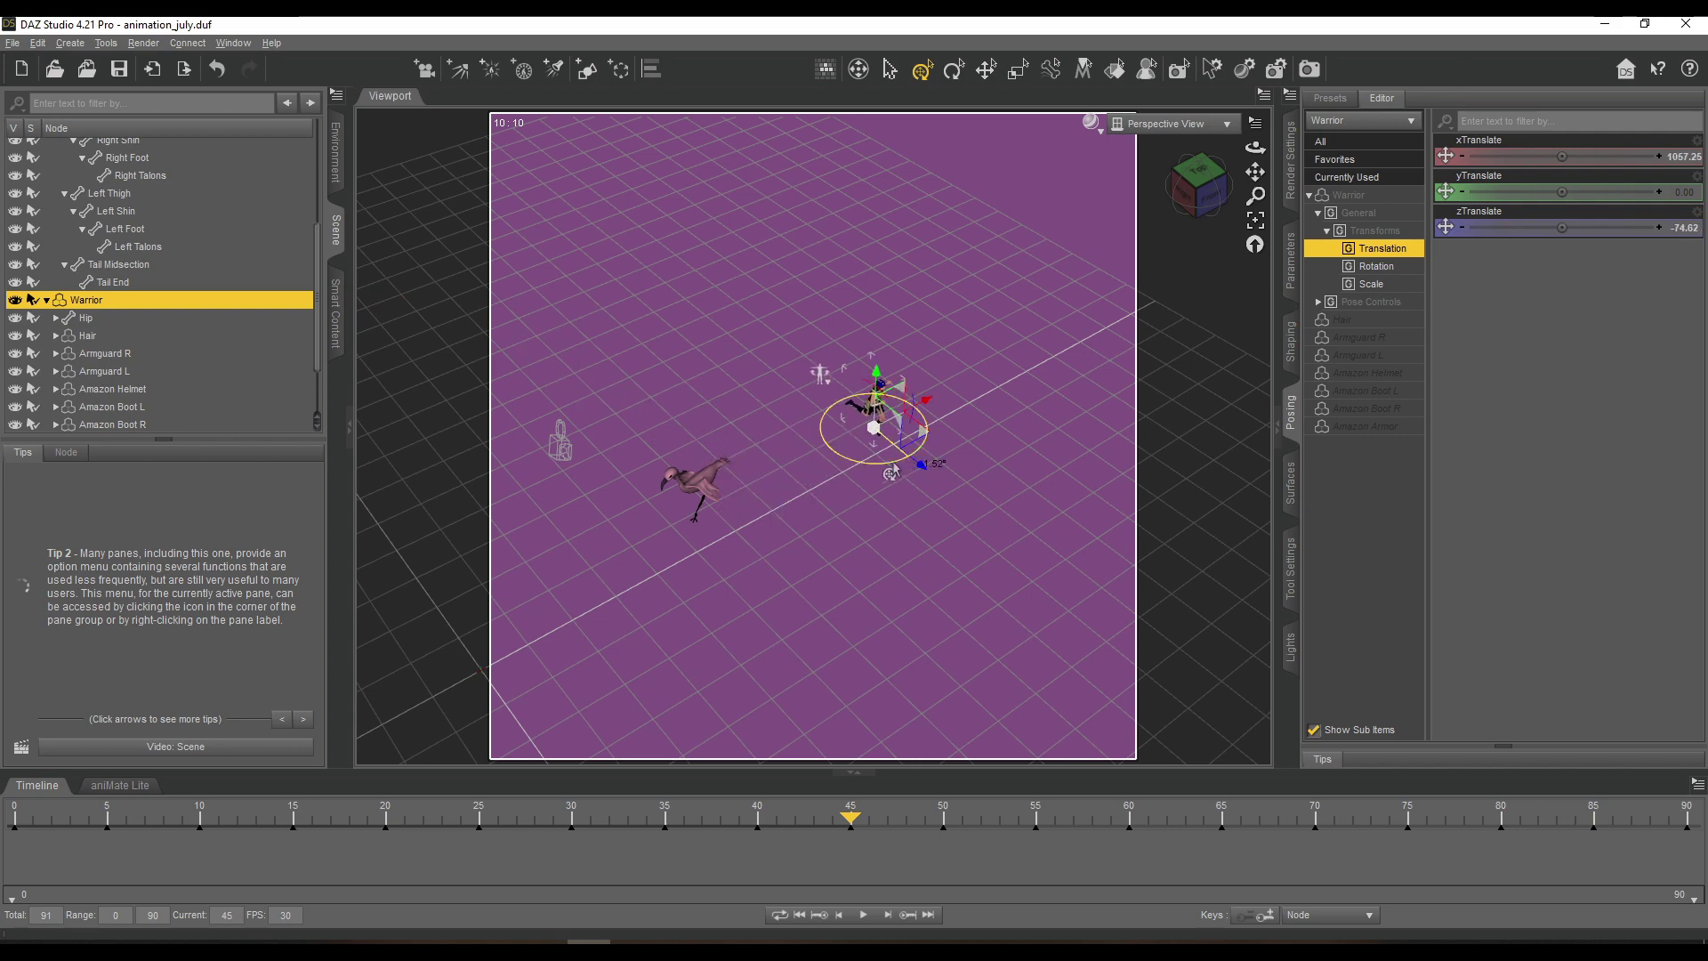
click(755, 830)
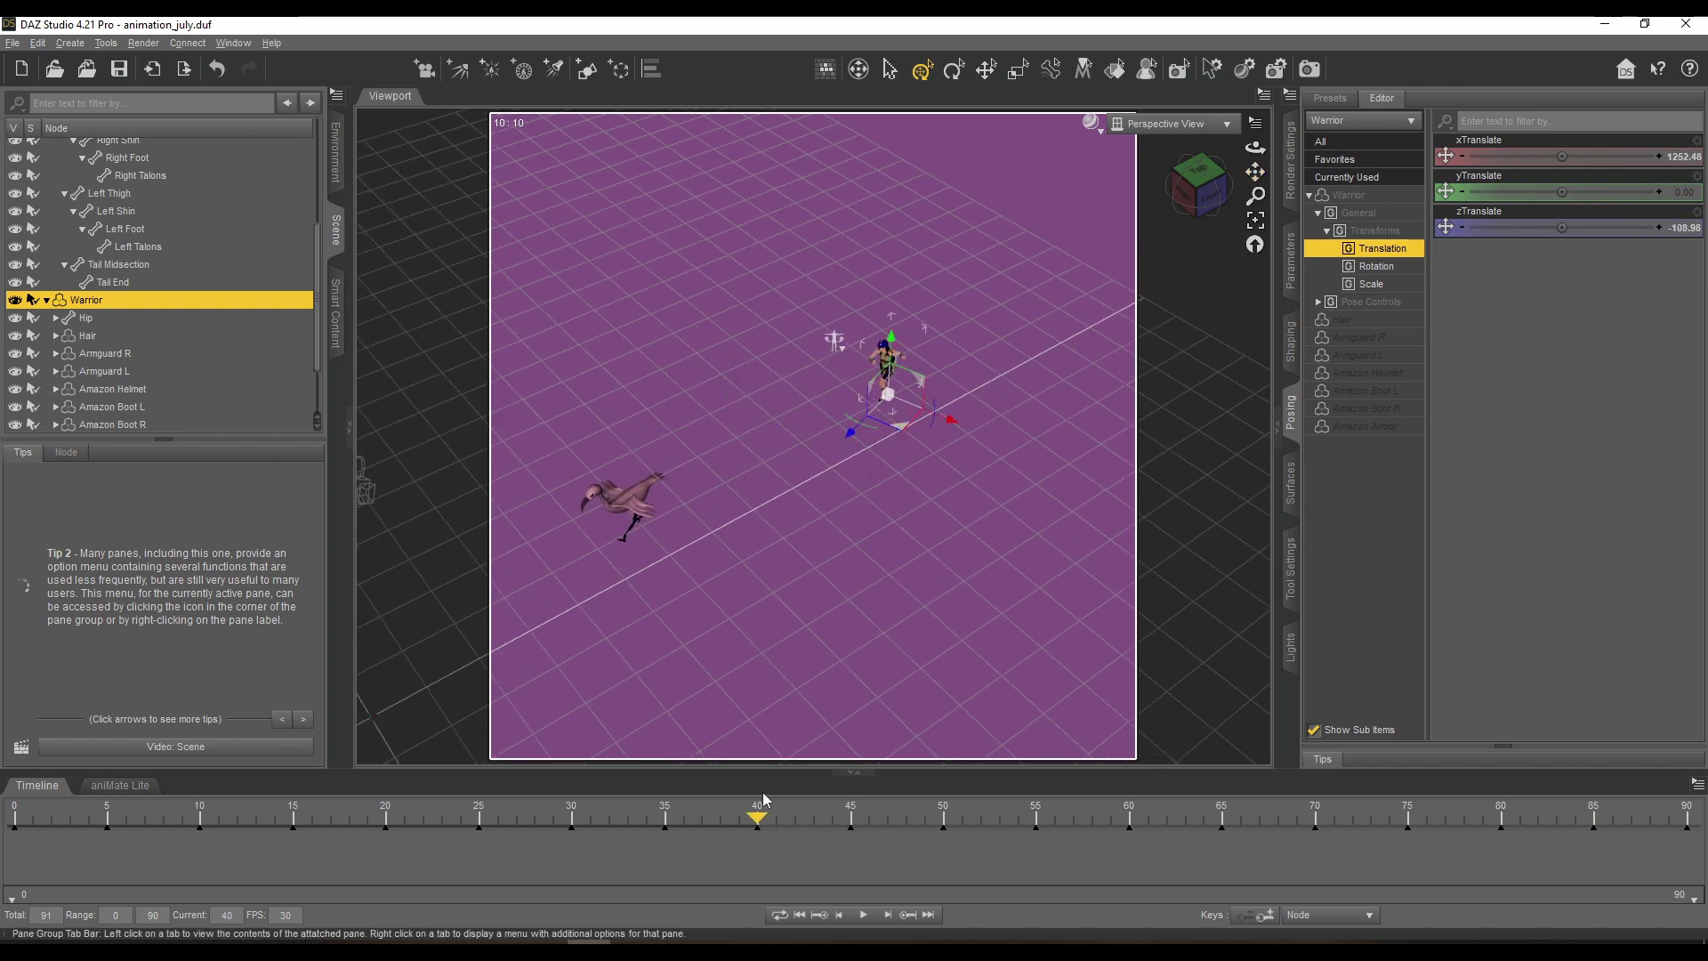
Reposition the warrior behind the flamingo at the earlier frames up to 35, about X 1318 and Z -132 at frame 35.
drag(758, 811, 665, 814)
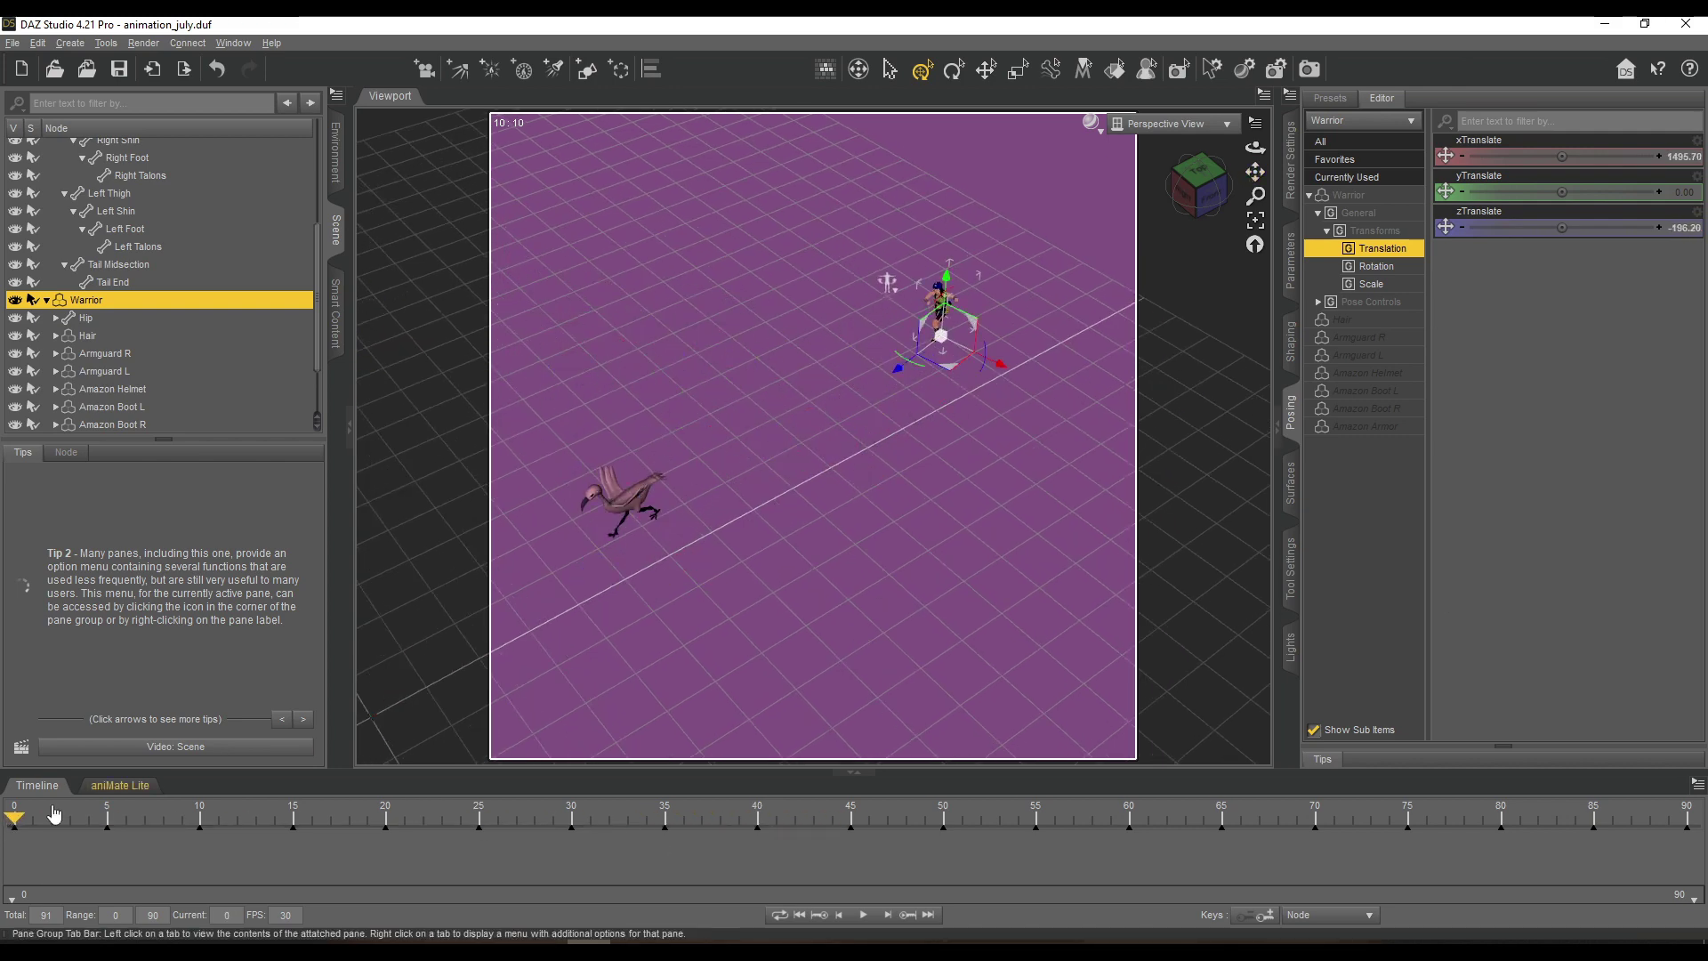
drag(369, 389, 521, 341)
drag(251, 817, 293, 817)
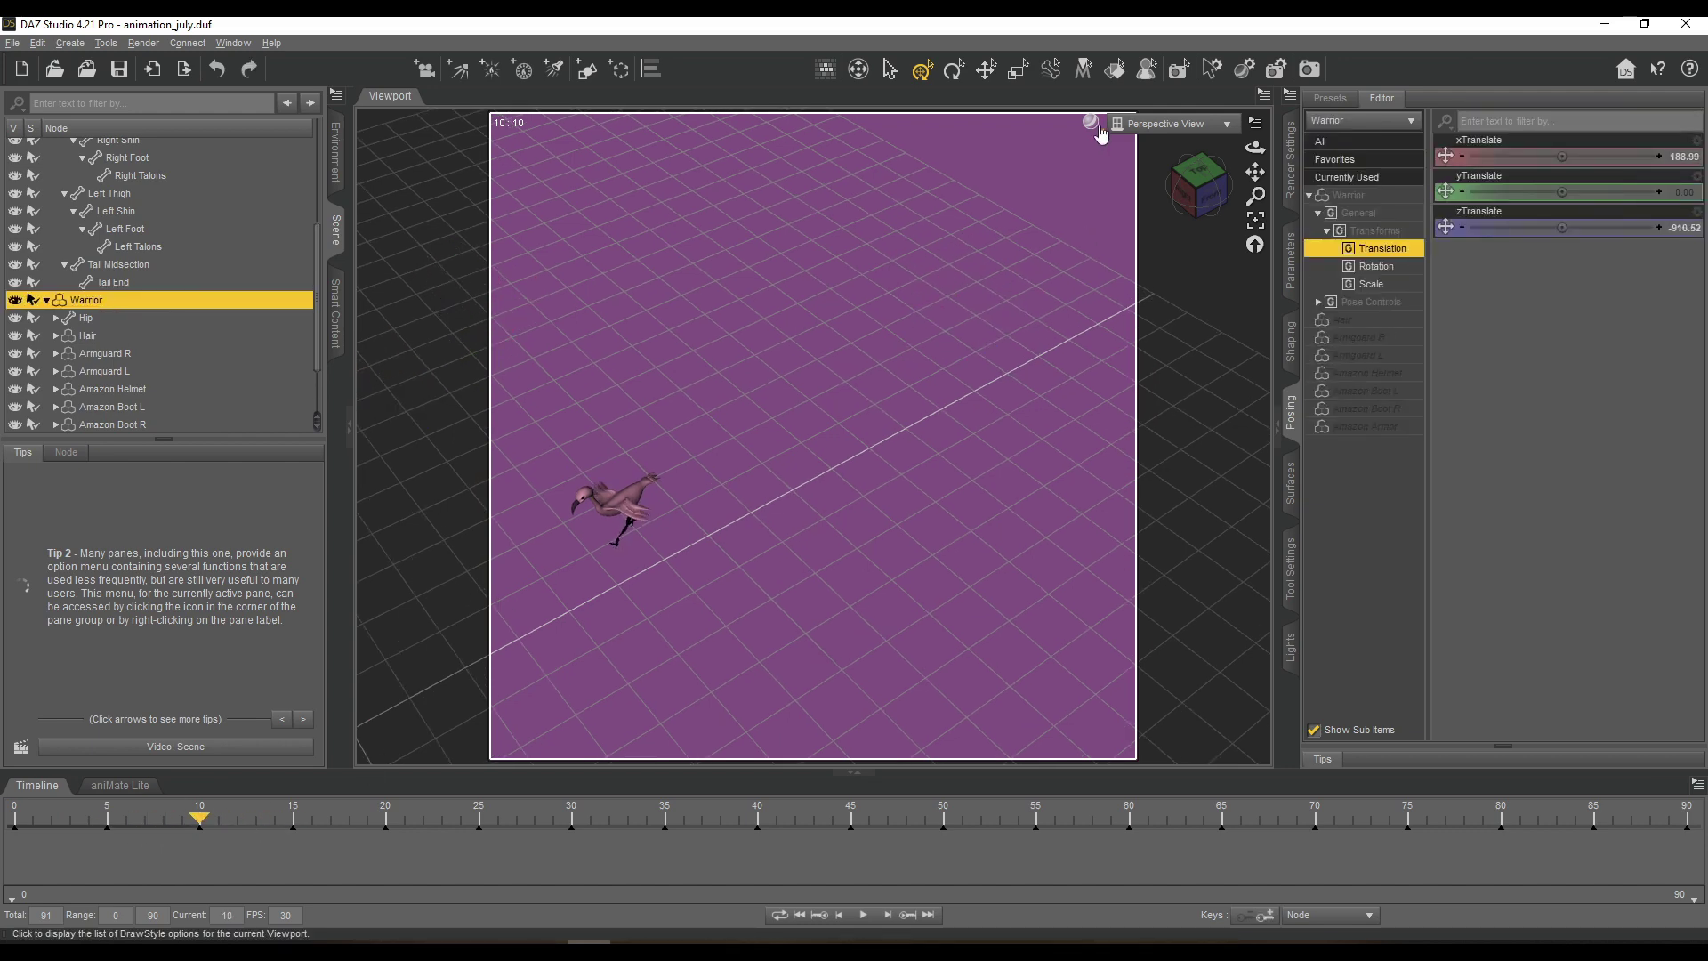
drag(1199, 185, 1157, 183)
drag(883, 376, 950, 413)
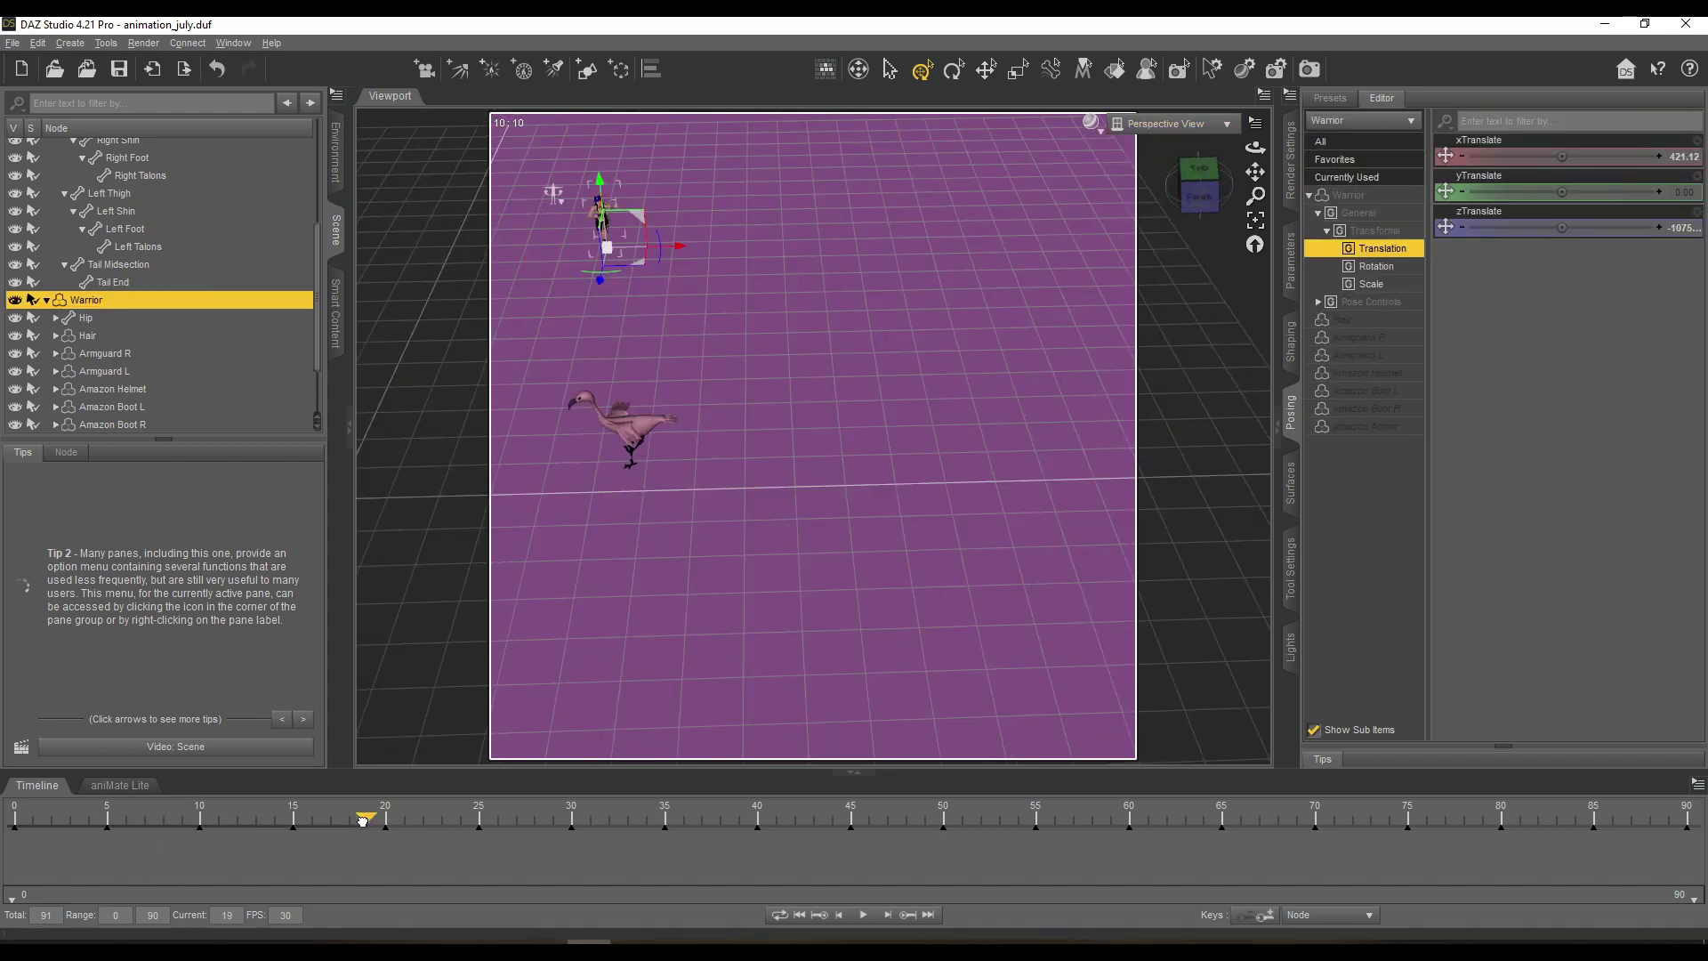
drag(403, 817, 479, 817)
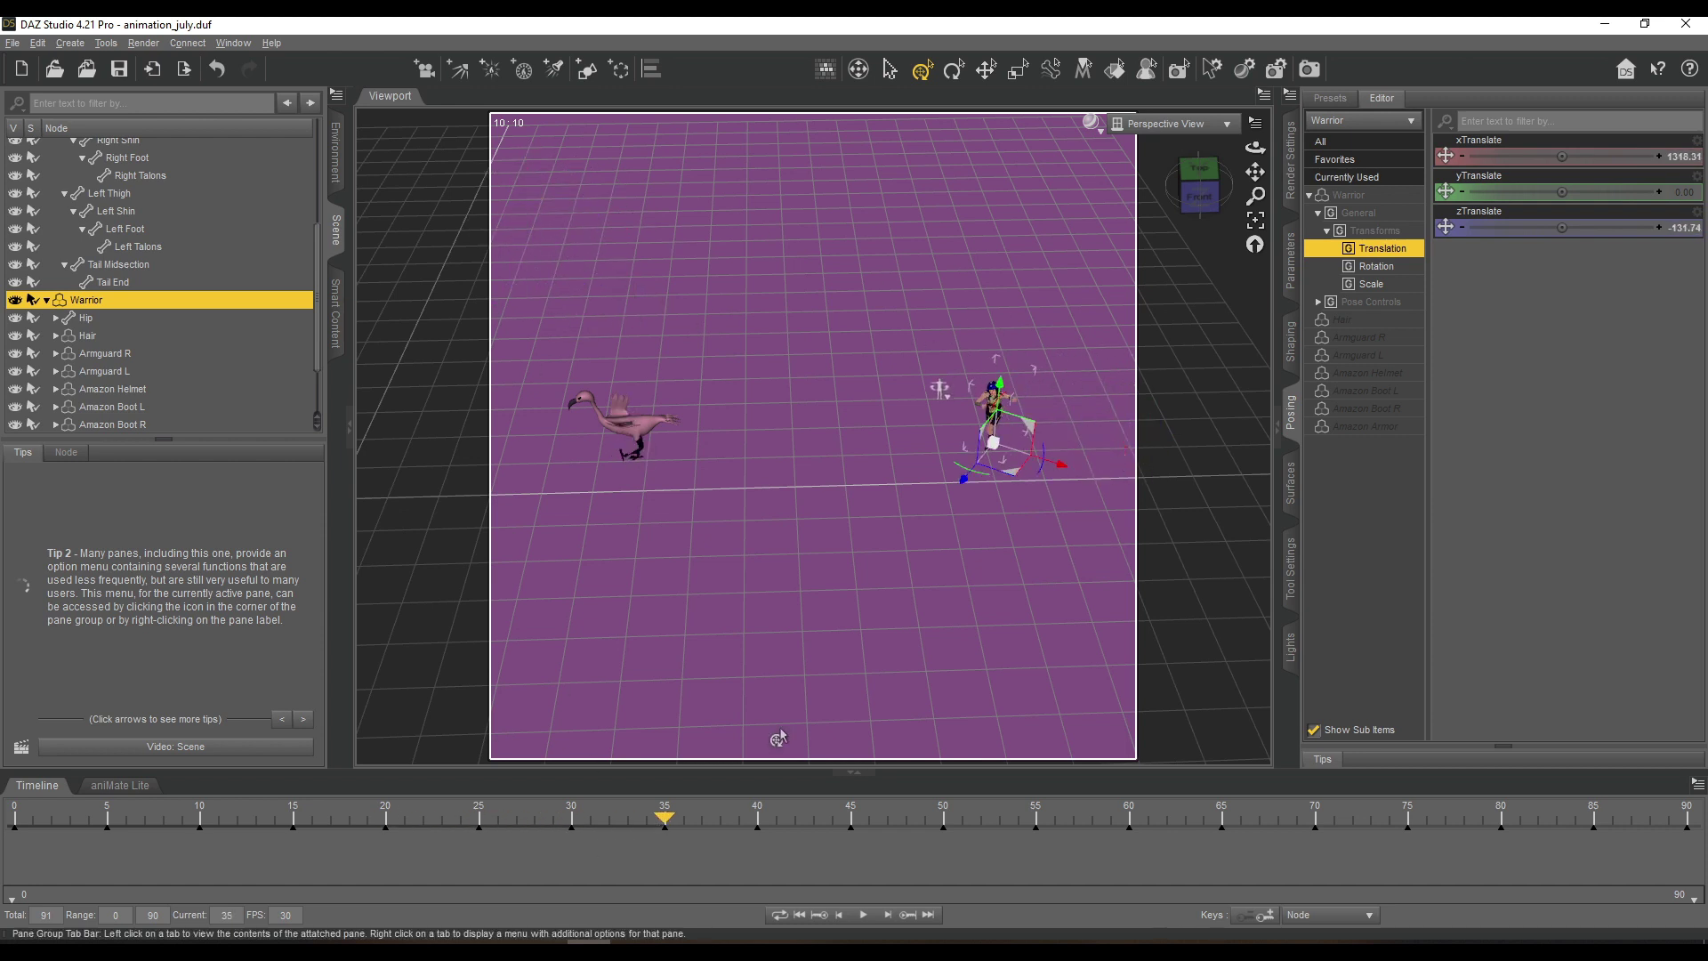
Reposition the warrior from frame 0 up to frame 30, about X 1498 and Z -134 at frame 30.
drag(664, 817, 14, 817)
drag(1116, 482, 988, 519)
drag(14, 817, 107, 817)
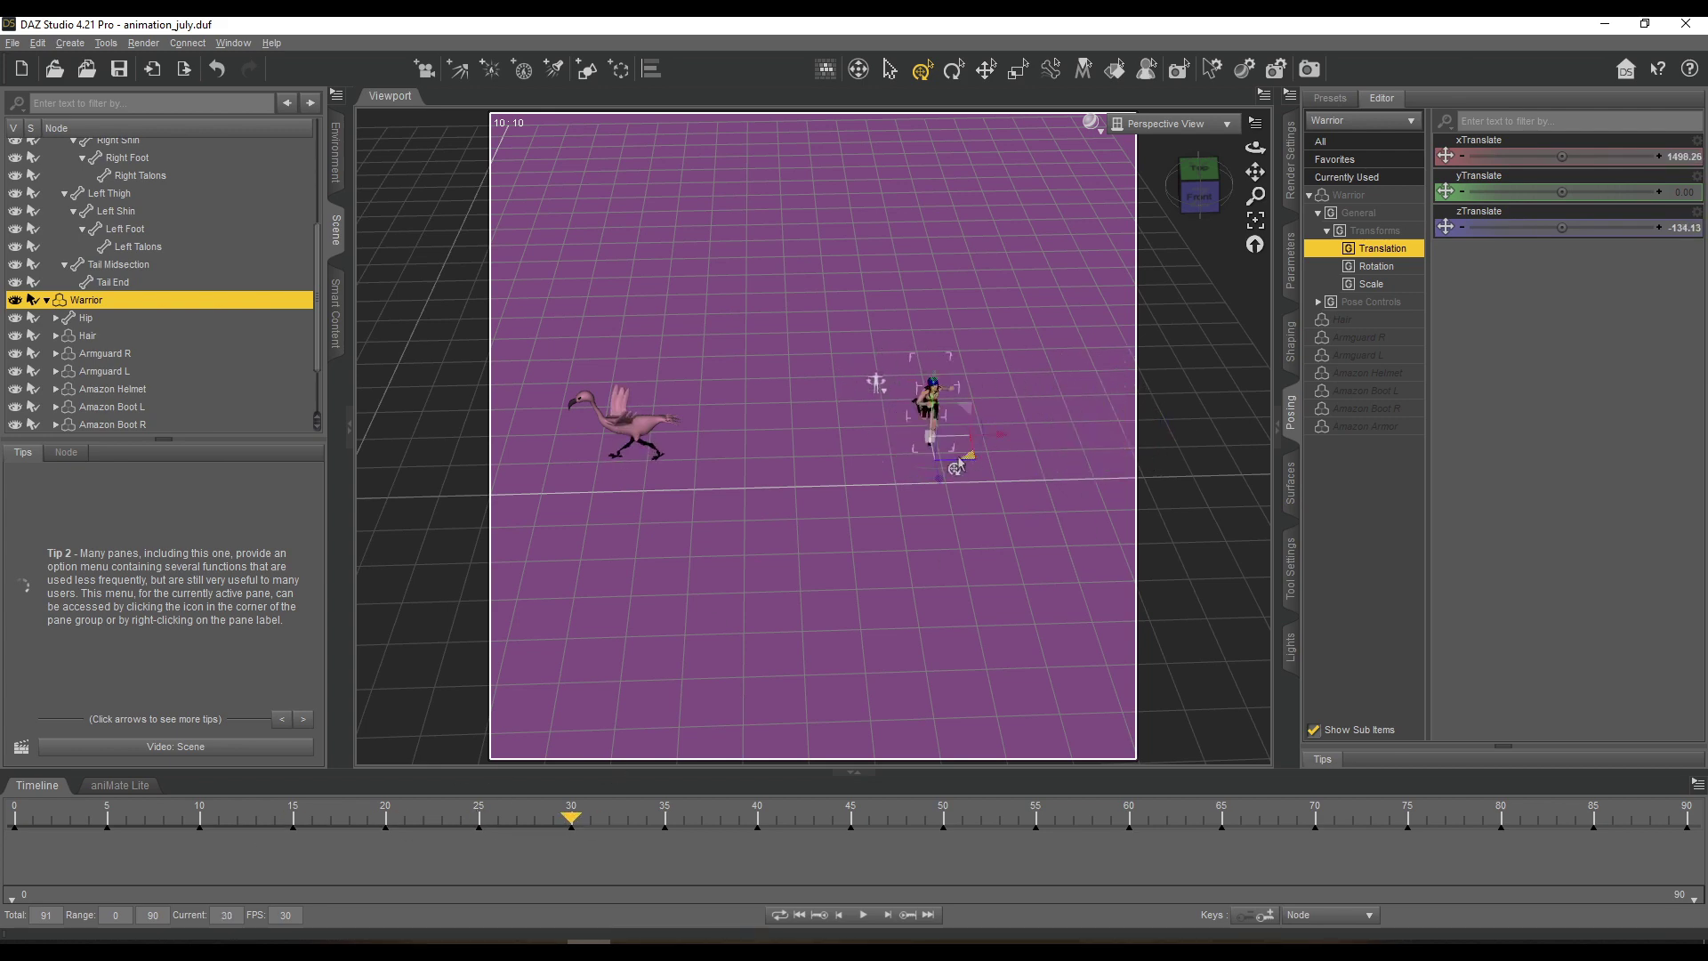
Check the warrior's placement at frame 45 through the Camera view and return to the perspective view.
drag(744, 819, 851, 828)
drag(1197, 189, 1213, 210)
click(1173, 124)
click(1117, 280)
mouse_move(850, 820)
mouse_down()
mouse_move(896, 824)
mouse_move(848, 831)
mouse_up()
click(1173, 124)
click(1157, 258)
Focus on the warrior at frame 45 and adjust the rotation of the chosen body part.
scroll(1011, 294, up, 8)
click(1193, 192)
drag(1255, 172, 1281, 146)
click(773, 542)
drag(1593, 227, 1605, 228)
drag(1200, 187, 1162, 202)
Examine the warrior's parts and shaping settings and return to the posing controls.
scroll(1011, 374, down, 8)
scroll(110, 343, down, 2)
click(110, 412)
click(1291, 341)
drag(1544, 229, 1547, 180)
mouse_move(1202, 188)
mouse_down()
mouse_move(1230, 203)
mouse_move(1156, 196)
mouse_move(1200, 212)
mouse_move(1200, 169)
mouse_up()
click(921, 205)
click(1291, 412)
Rotate the warrior's head at frame 45 to Bend -14.67, Twist -2.94 and Side-Side 10.07, and refine the bend.
click(1068, 356)
click(870, 220)
click(1572, 228)
click(870, 183)
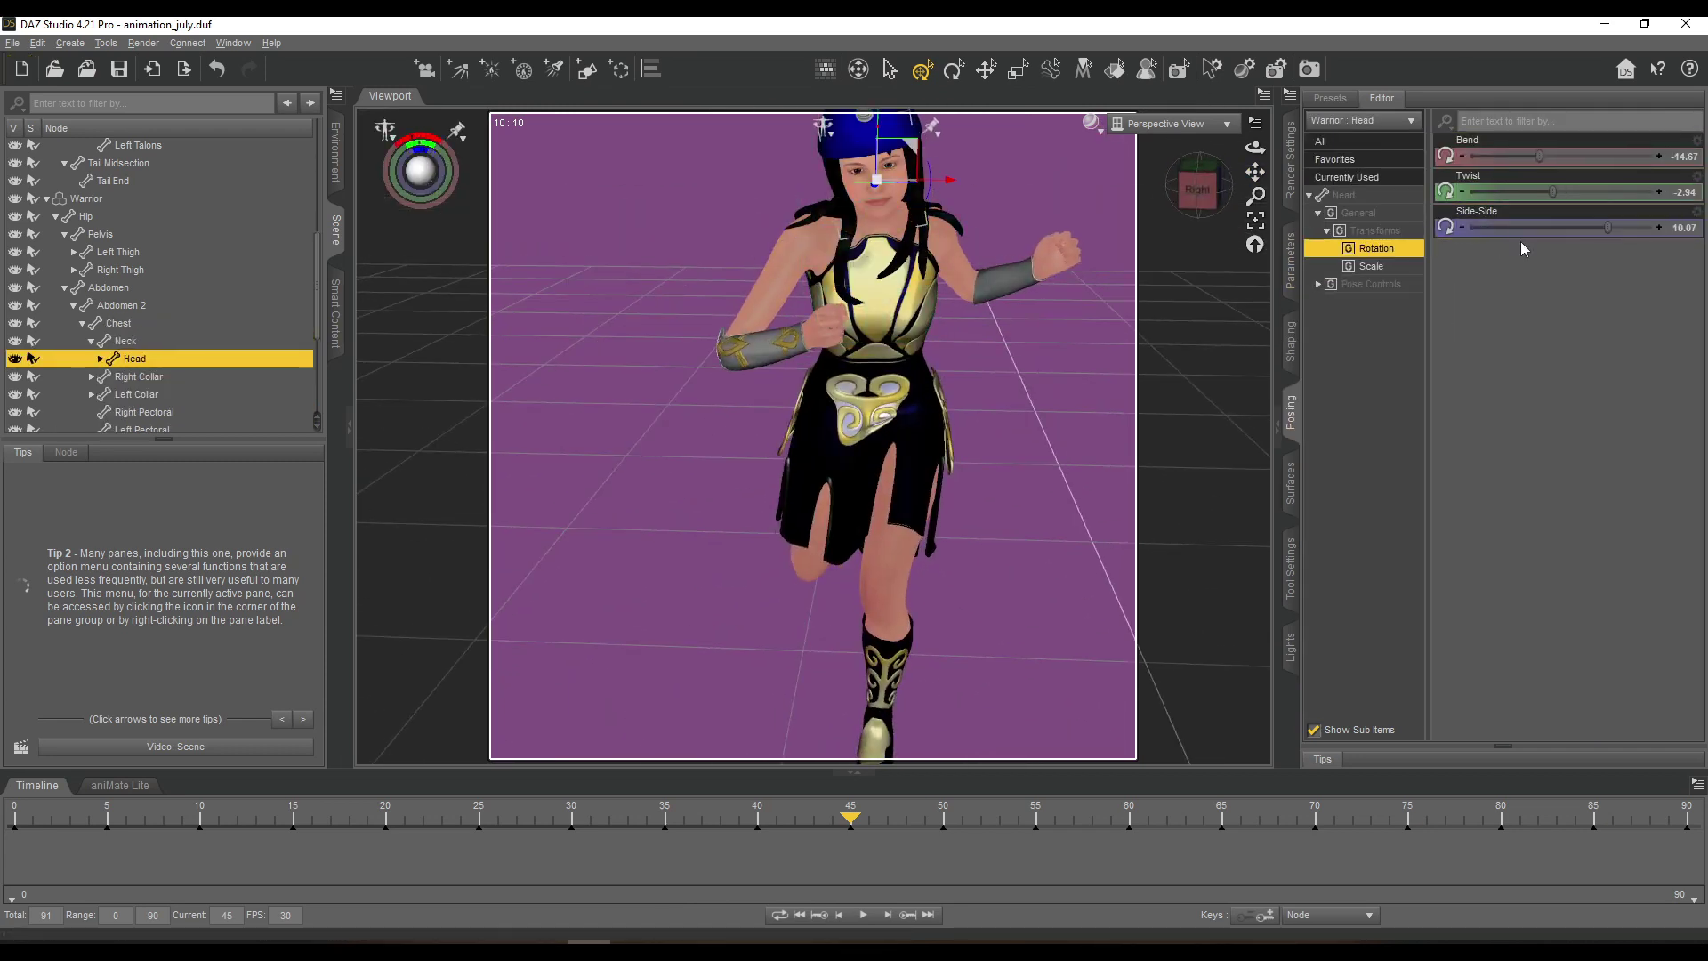
click(871, 221)
drag(1548, 157, 1501, 156)
Pose the warrior's arms at frame 45, with the left shoulder at Front-Back 21.55 and the right forearm at Bend 66.23.
drag(1199, 188, 1147, 186)
drag(1561, 192, 1633, 193)
click(901, 238)
click(939, 257)
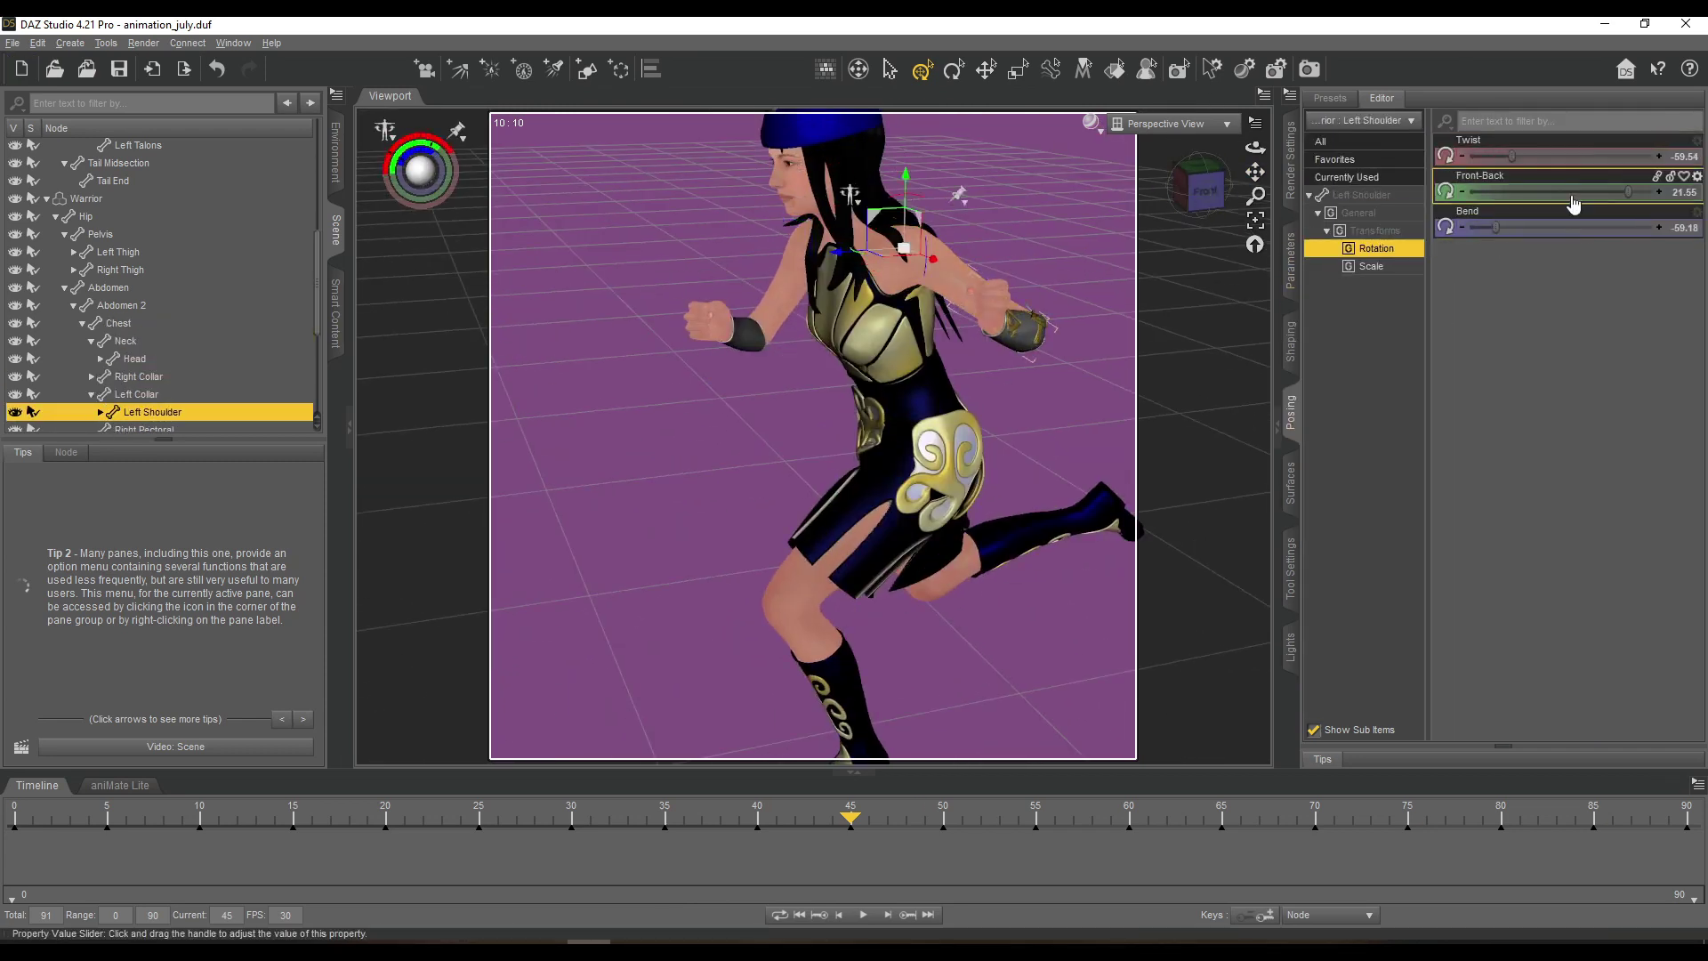
drag(1512, 156, 1566, 156)
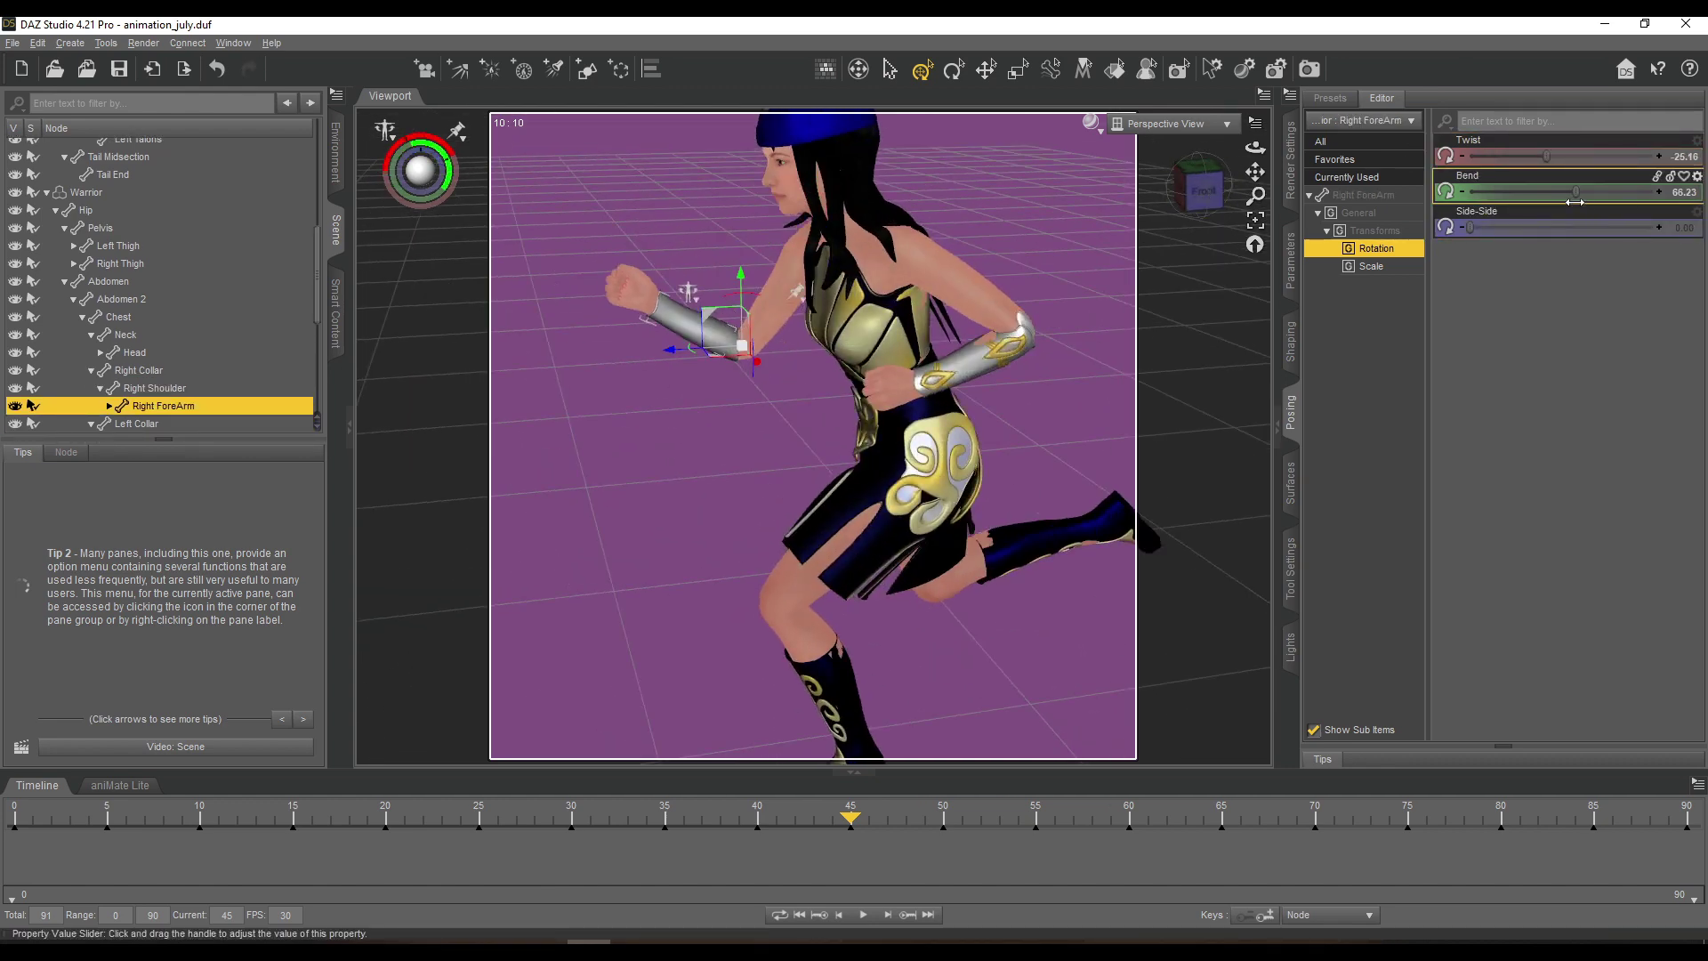
Adjust the warrior's left thigh, shin and foot for the running pose at frame 50.
click(335, 312)
click(340, 242)
drag(1255, 148, 1228, 165)
drag(1256, 196, 1268, 160)
click(1023, 552)
drag(851, 819, 943, 834)
drag(1256, 148, 1210, 116)
mouse_move(1256, 171)
mouse_down()
mouse_move(1246, 182)
mouse_move(1255, 147)
mouse_move(1256, 170)
mouse_up()
click(832, 570)
click(914, 514)
click(954, 561)
click(829, 591)
click(897, 542)
click(932, 551)
Rotate the warrior's pelvis, set the right thigh to Bend -27.32 at frame 50 and adjust the right shoulder.
click(894, 360)
drag(856, 317, 789, 306)
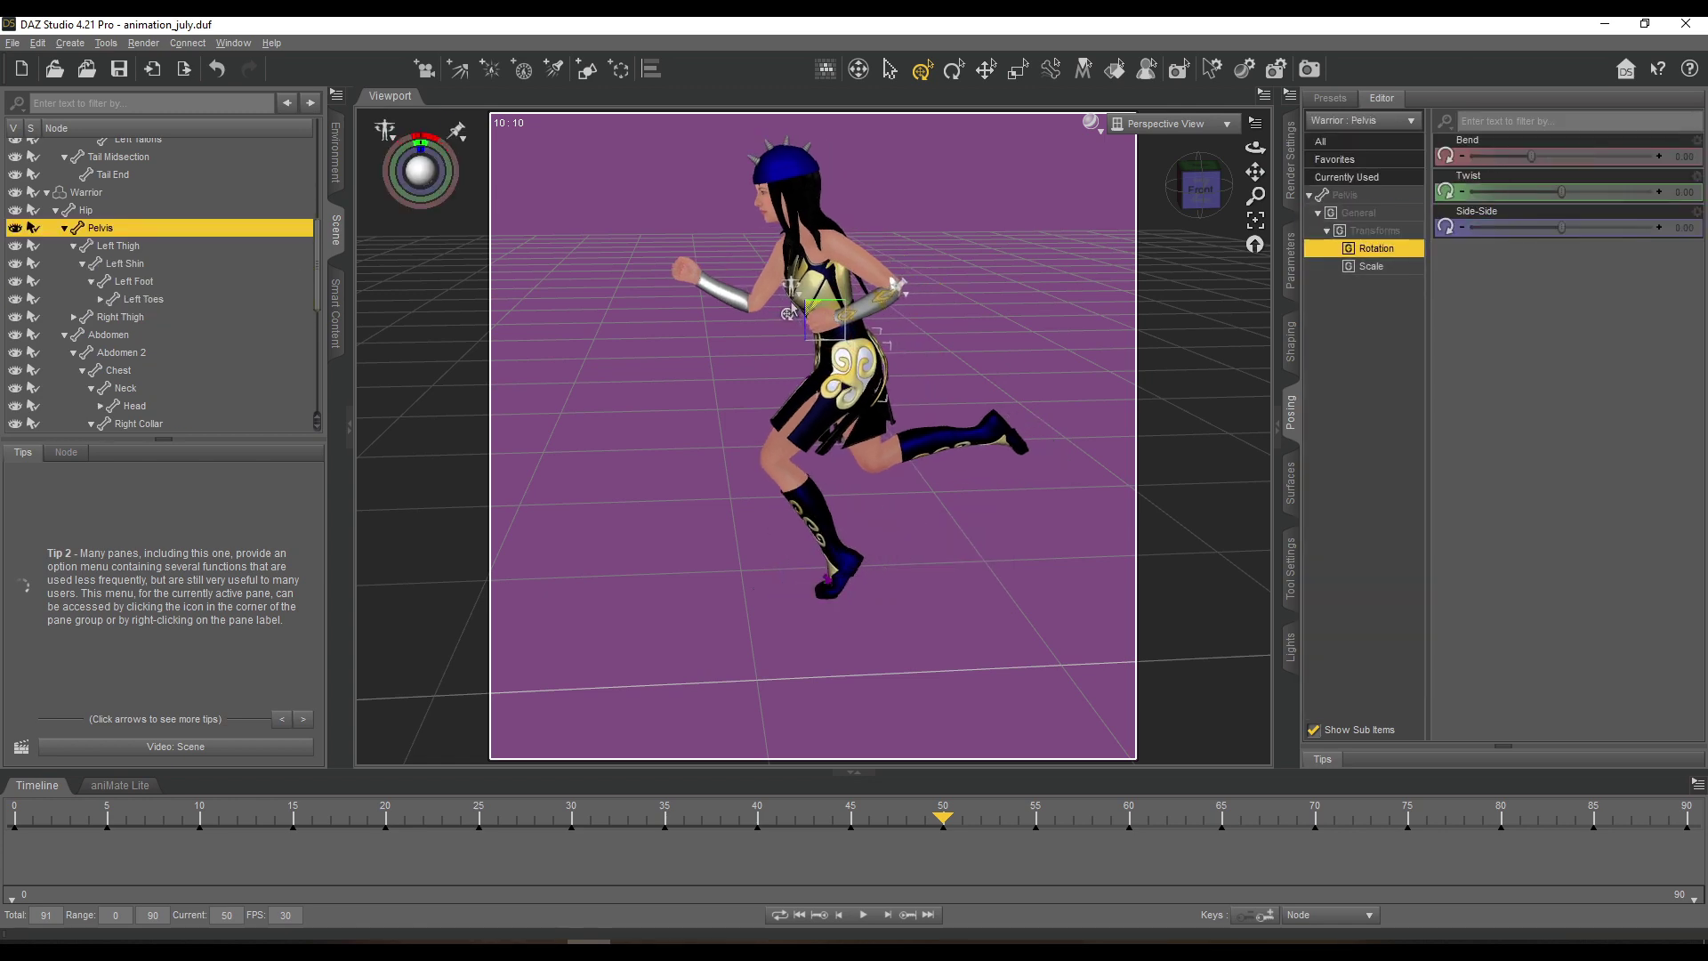
mouse_move(1201, 188)
mouse_down()
mouse_move(1246, 182)
mouse_move(1200, 175)
mouse_up()
click(867, 442)
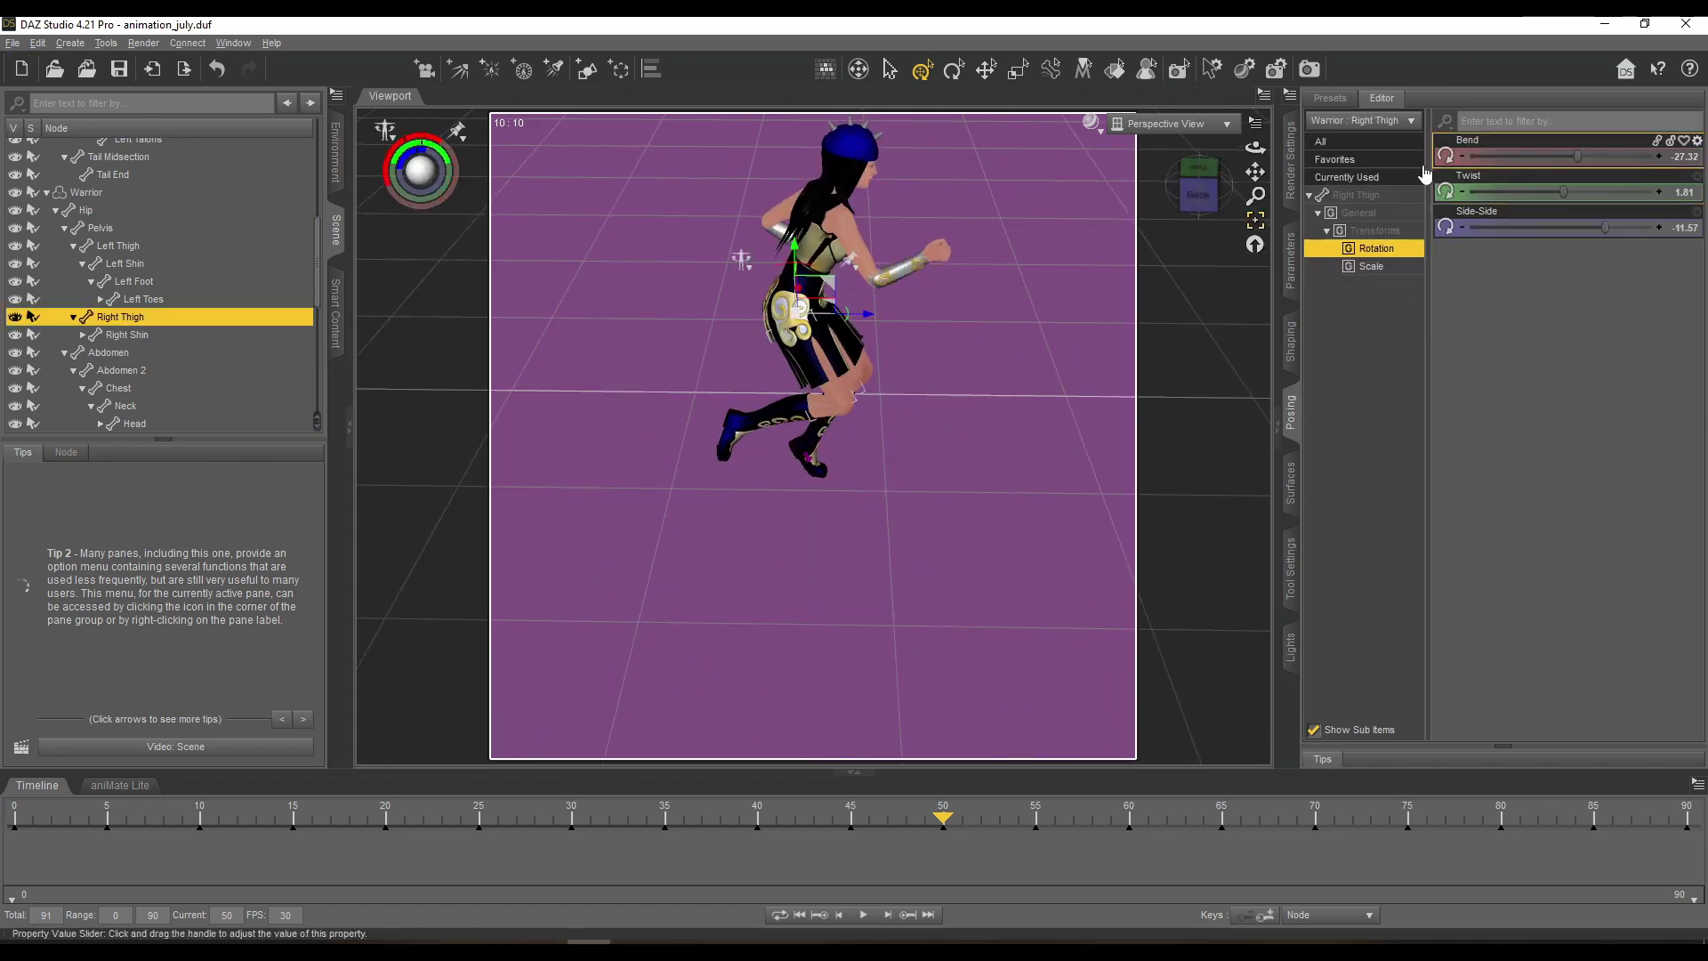
click(805, 258)
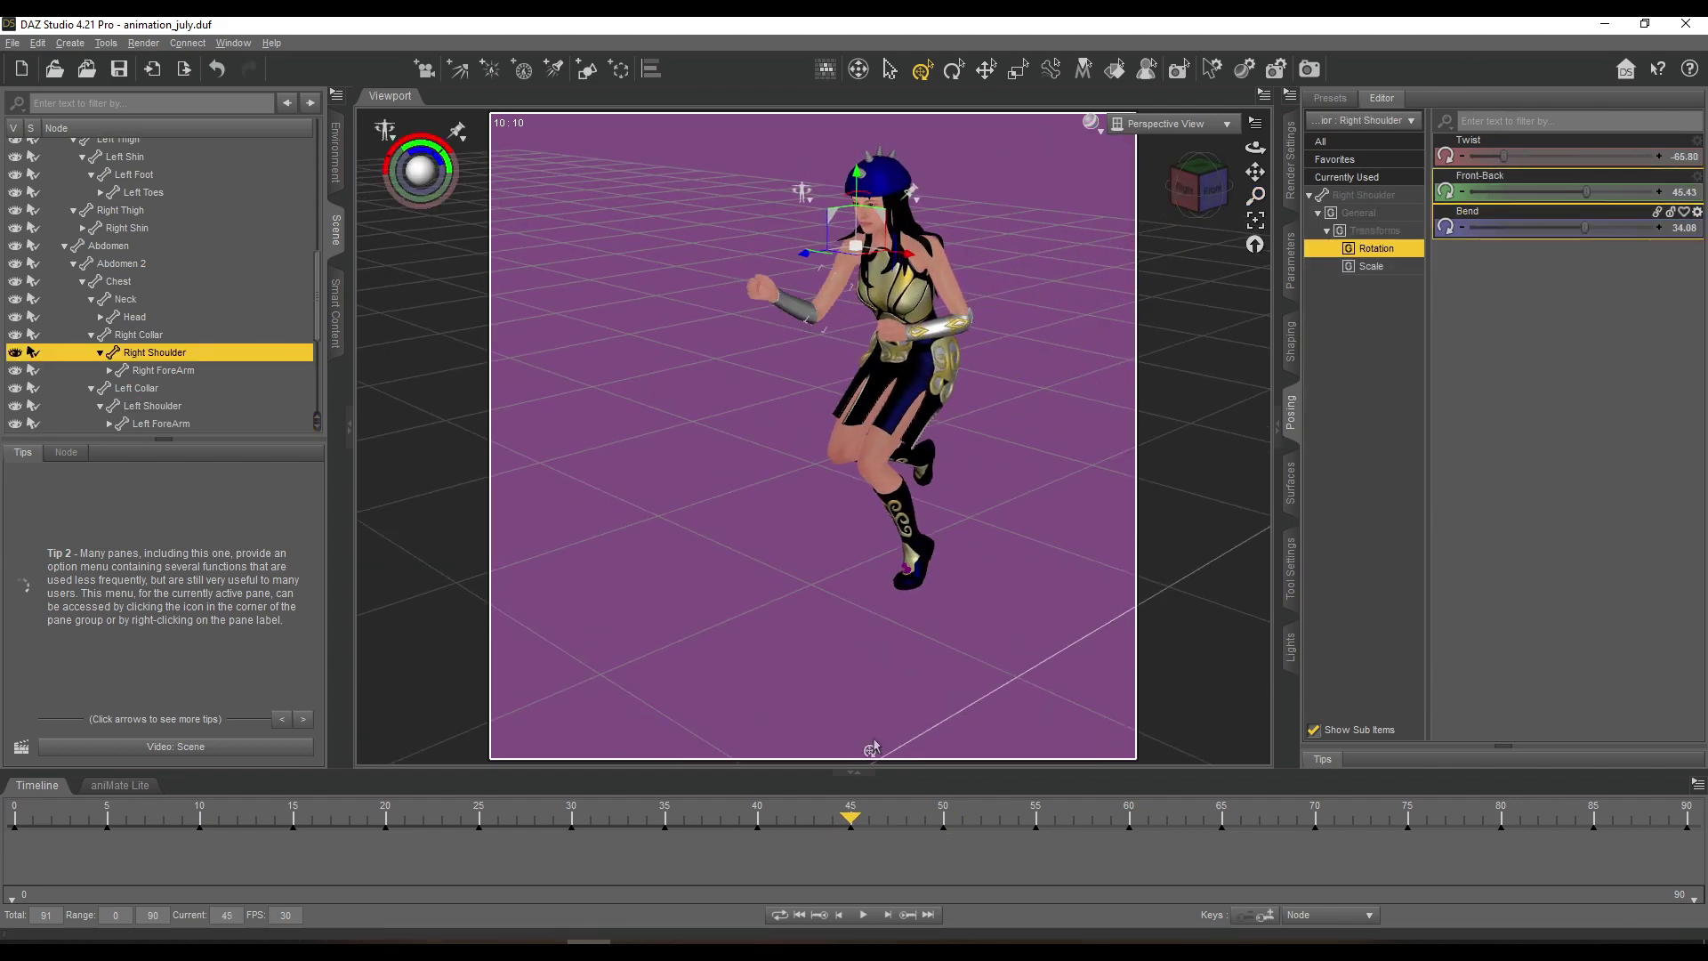
Browse the Walks aniBlocks in aniMate Lite for a motion that suits the warrior.
middle_drag(1103, 435, 1010, 400)
click(105, 789)
mouse_move(280, 822)
mouse_down()
mouse_move(233, 822)
mouse_move(416, 829)
mouse_move(267, 822)
mouse_move(292, 823)
mouse_up()
click(37, 786)
drag(942, 821, 846, 820)
click(119, 786)
click(60, 917)
click(34, 669)
click(54, 735)
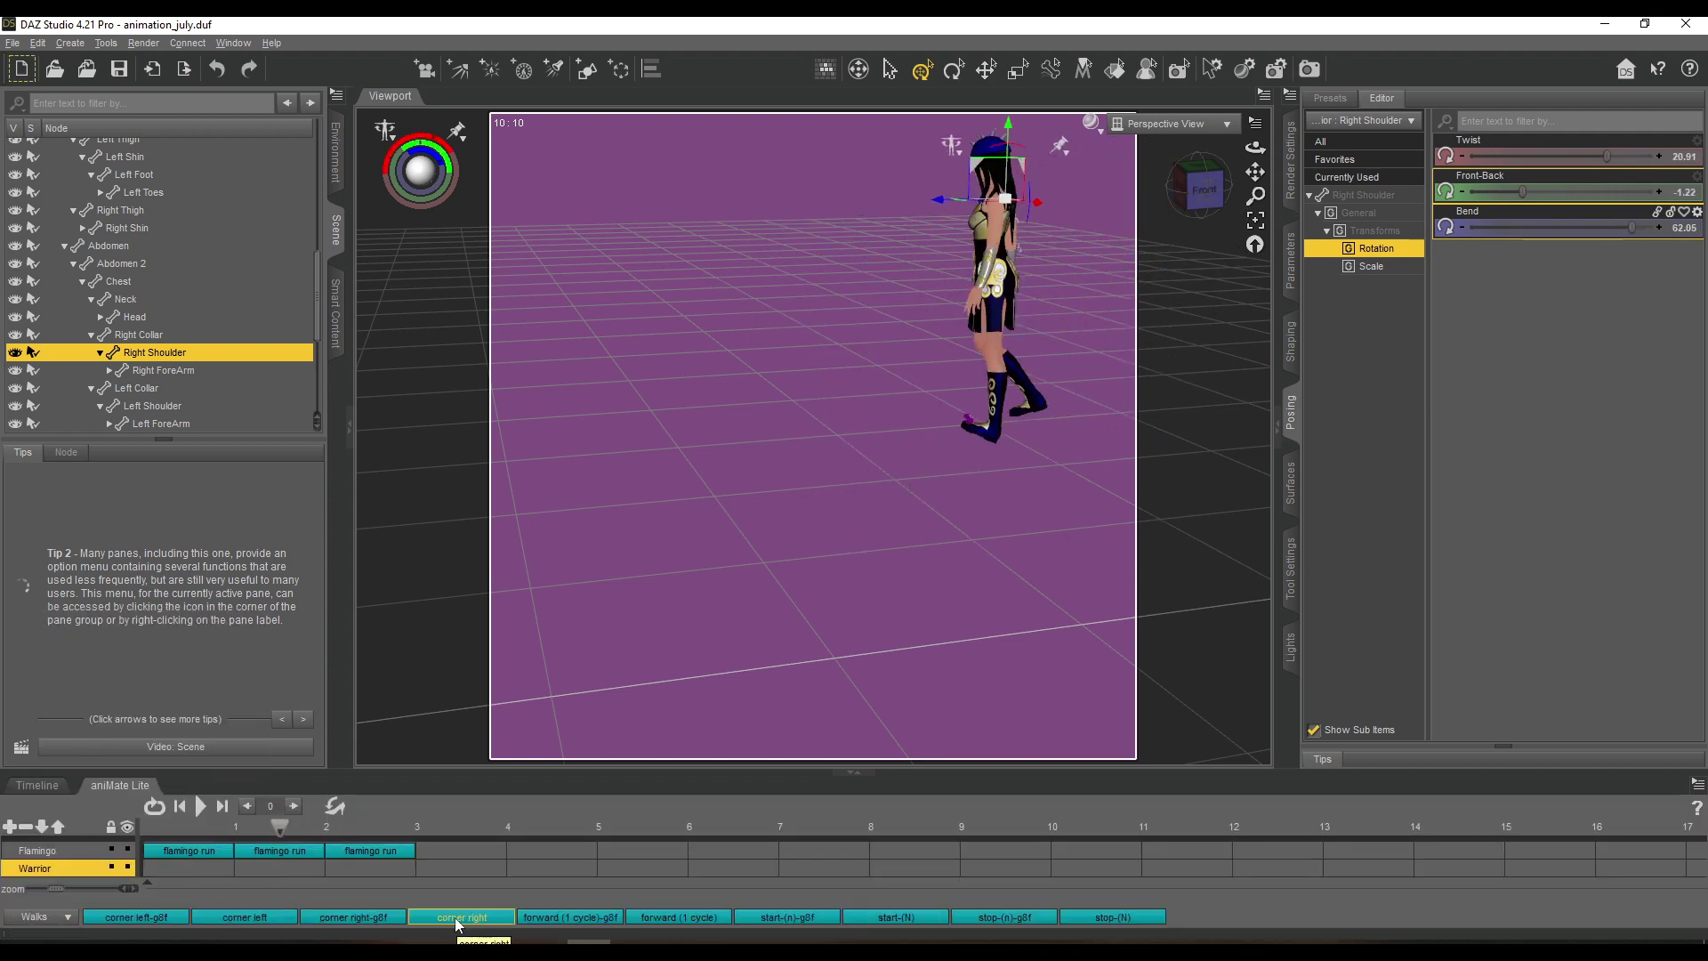
Browse the Gestures aniBlocks and the remaining aniBlock categories for the warrior.
click(42, 917)
click(65, 706)
click(43, 917)
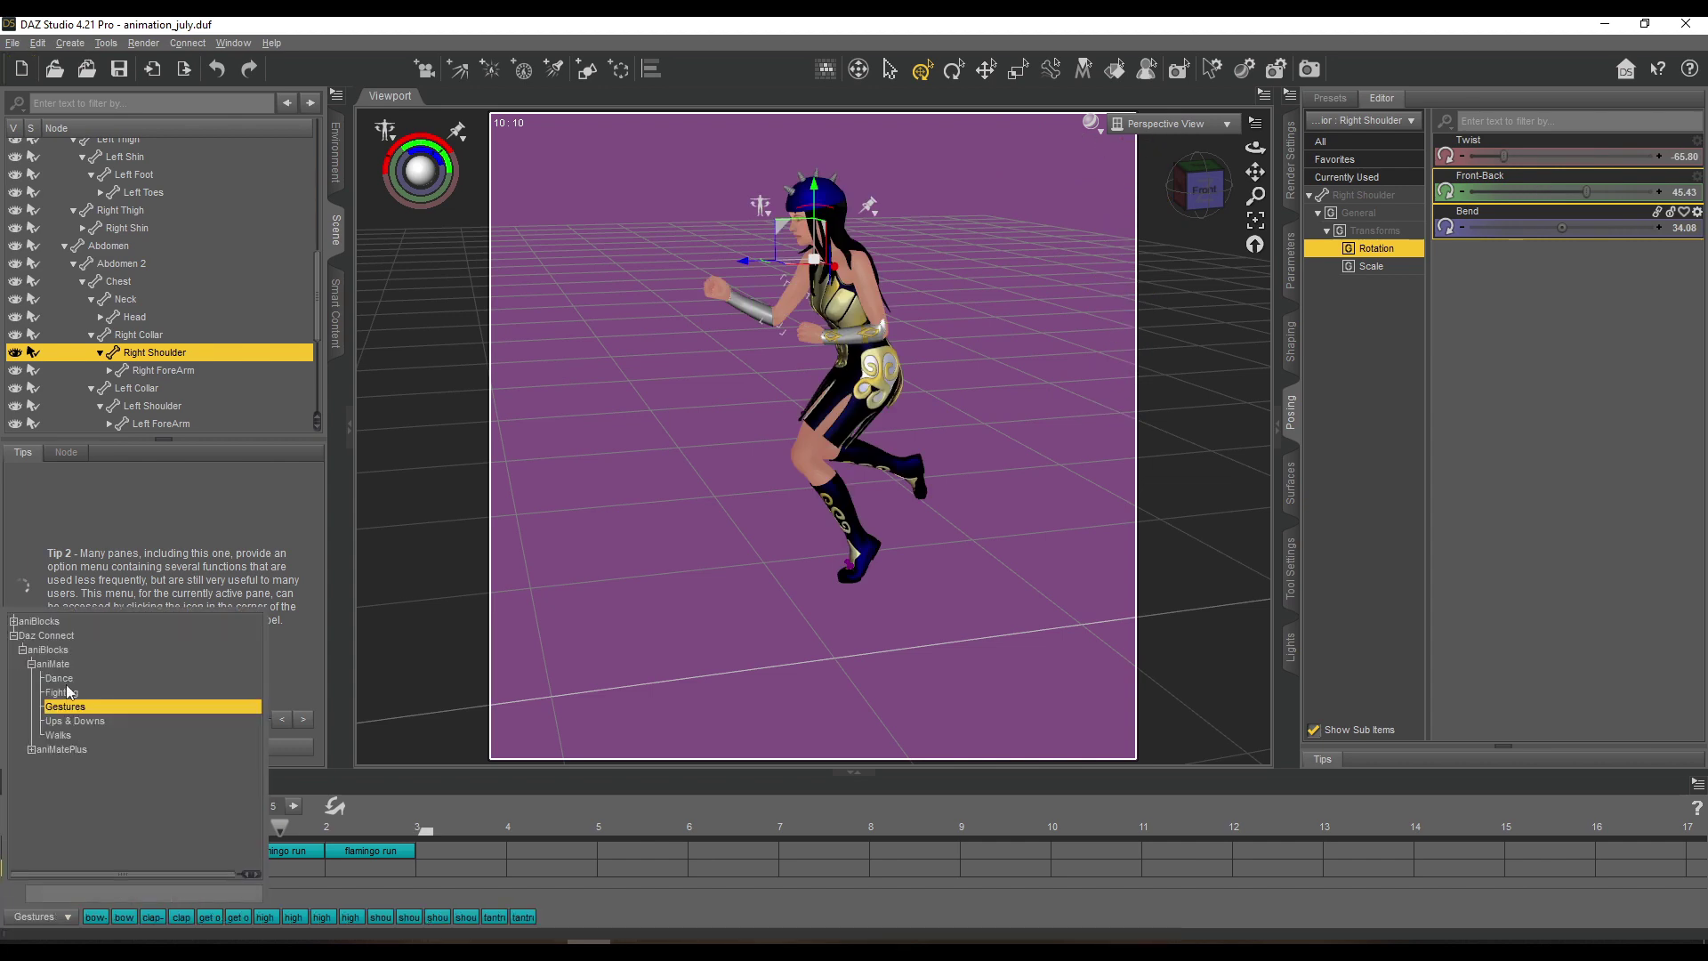
click(13, 621)
click(22, 635)
click(23, 635)
click(23, 649)
click(51, 703)
scroll(634, 684, down, 3)
middle_drag(634, 676, 698, 711)
Check the animation from another view between the first frame and frame 45, and return to the perspective view.
click(38, 786)
click(799, 915)
click(1168, 125)
click(1162, 146)
drag(596, 855, 850, 828)
click(1169, 125)
click(1168, 131)
Refine the warrior's running pose at frame 50 by rotating the body in the side view.
drag(1201, 185, 1257, 182)
scroll(1219, 203, up, 5)
mouse_move(850, 822)
mouse_down()
mouse_move(777, 822)
mouse_move(930, 824)
mouse_move(808, 817)
mouse_move(863, 816)
mouse_up()
click(874, 434)
click(728, 488)
drag(736, 339, 817, 342)
Raise the warrior's right leg forward at frame 55, with the right shin at Bend 89.03.
click(795, 536)
drag(943, 818, 974, 817)
drag(712, 519, 728, 436)
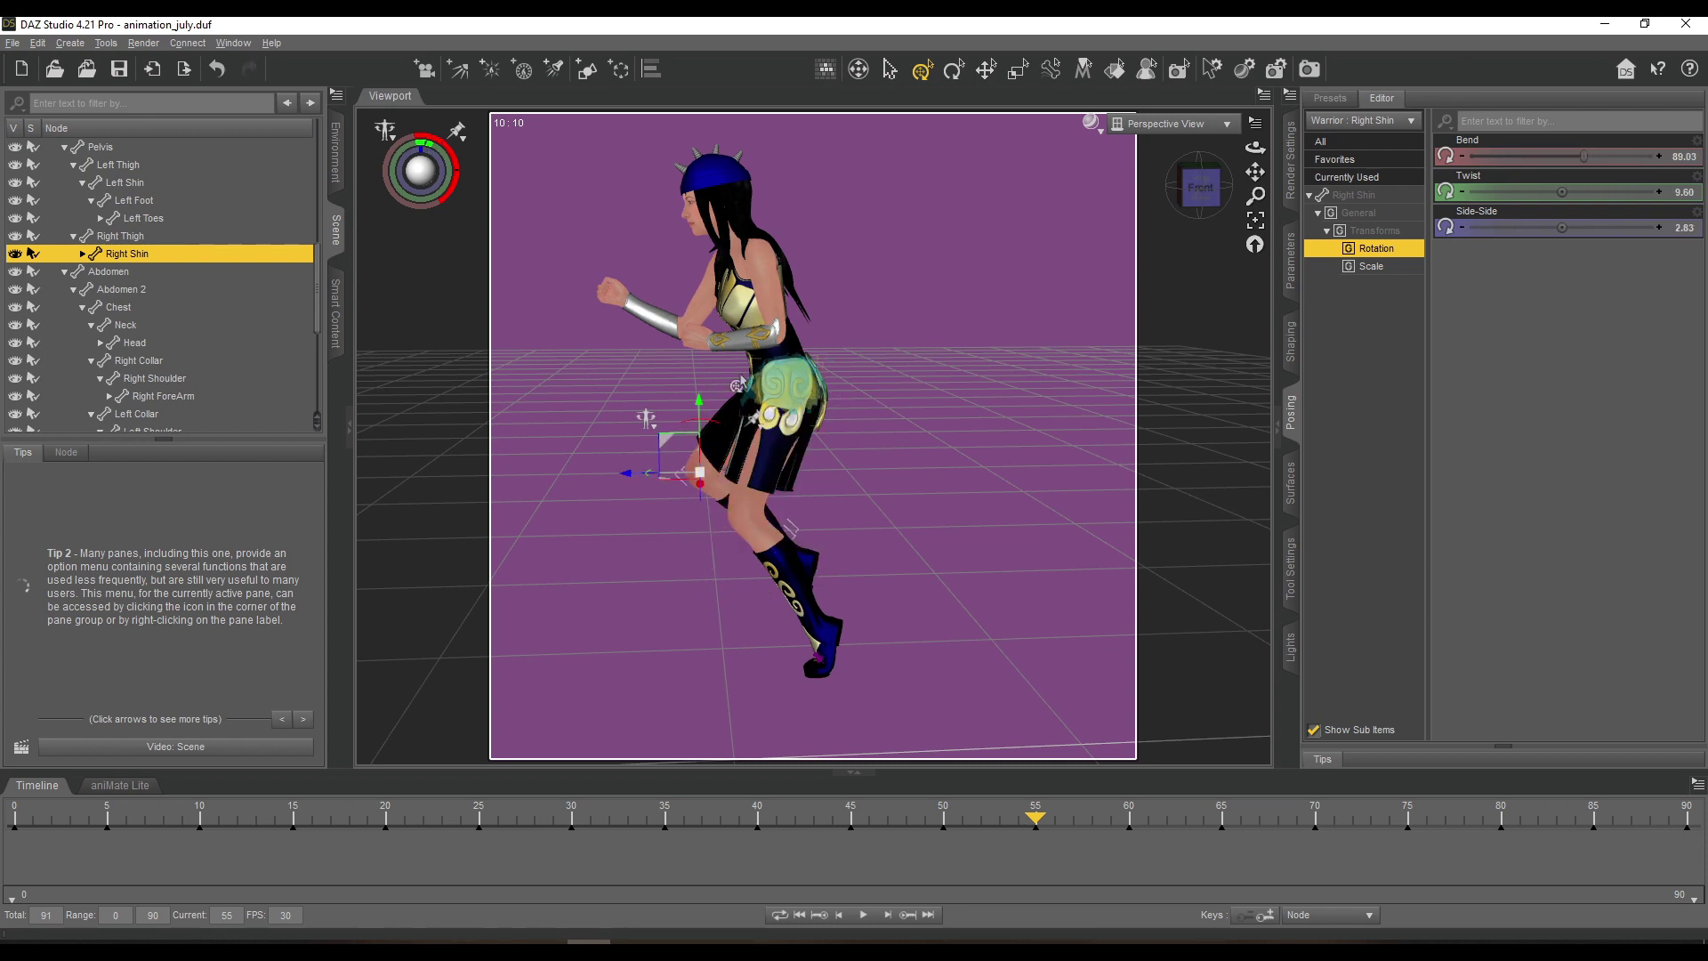
Rotate the warrior's pelvis and upper body into a more upright stance at frame 55.
click(768, 384)
drag(744, 331, 741, 322)
click(753, 287)
drag(772, 258, 799, 267)
Swing the warrior's right shin forward and set the right foot to Bend 34.12 at frame 55.
click(715, 489)
drag(704, 421, 745, 440)
click(633, 628)
drag(616, 589, 617, 605)
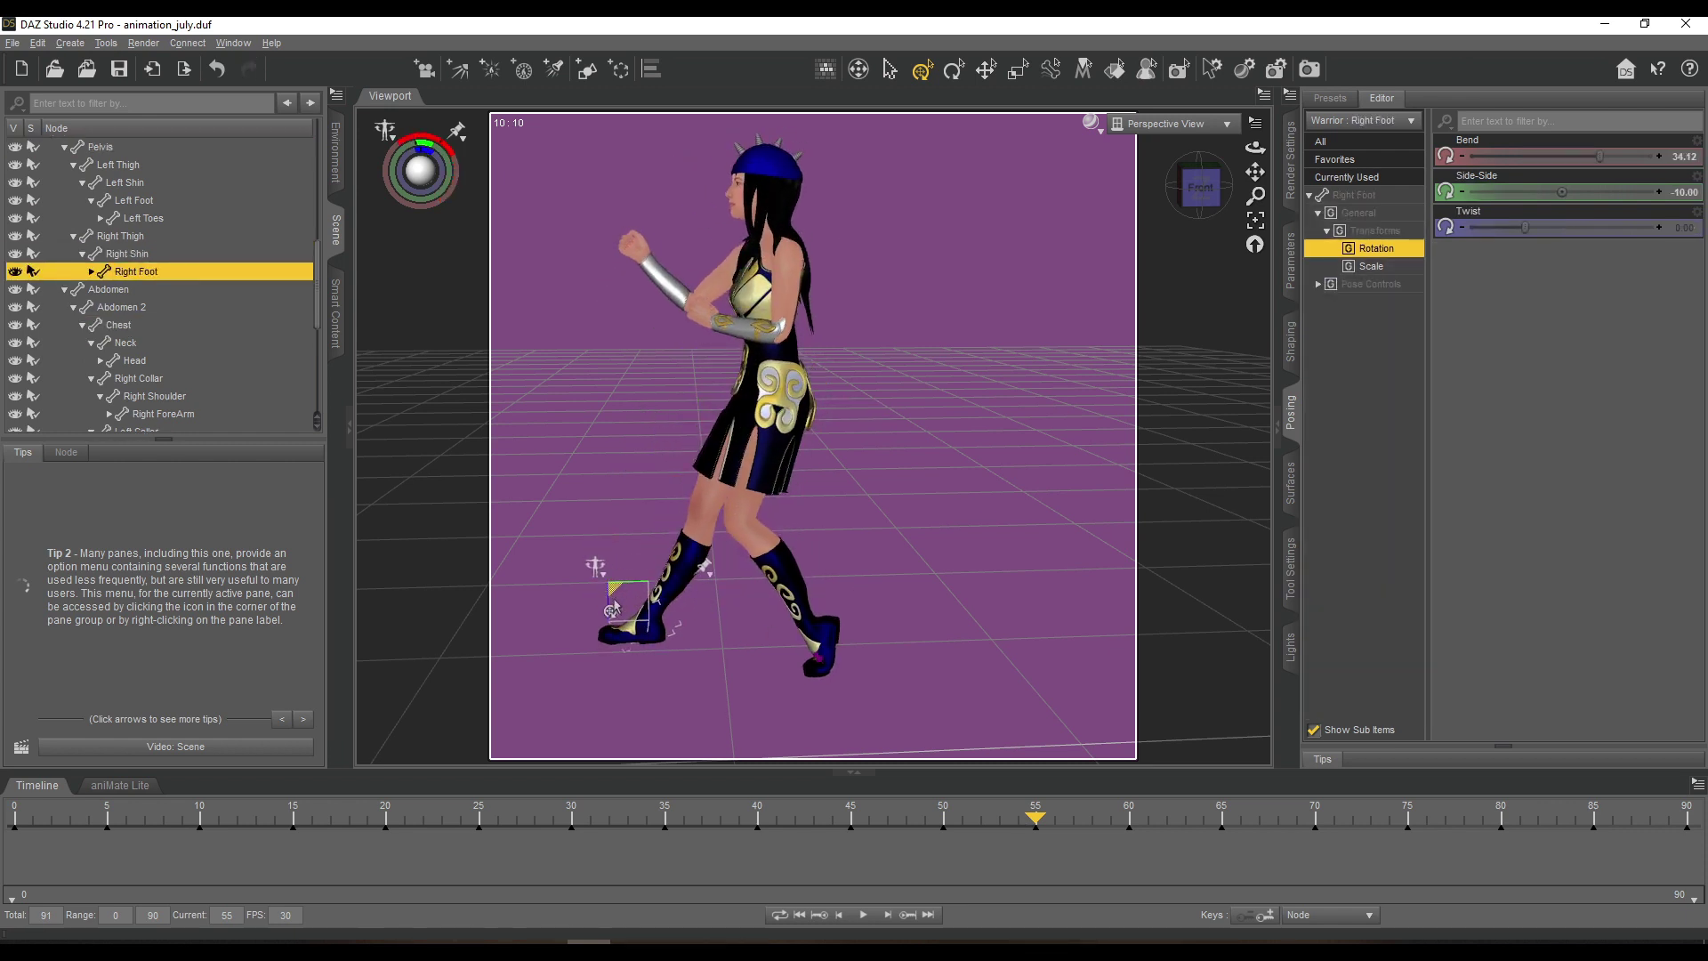
Bring the warrior's right leg and foot under the body at frame 60.
click(756, 294)
drag(1035, 817, 1129, 829)
click(630, 628)
drag(1255, 148, 1290, 112)
drag(730, 386, 724, 409)
Rotate the warrior's pelvis at frame 60 to Bend -15, Twist 9.50 and Side-Side 10.
drag(1255, 172, 1105, 220)
click(862, 536)
click(898, 552)
click(910, 357)
drag(884, 284, 861, 287)
drag(1255, 148, 1253, 171)
drag(1256, 172, 1253, 200)
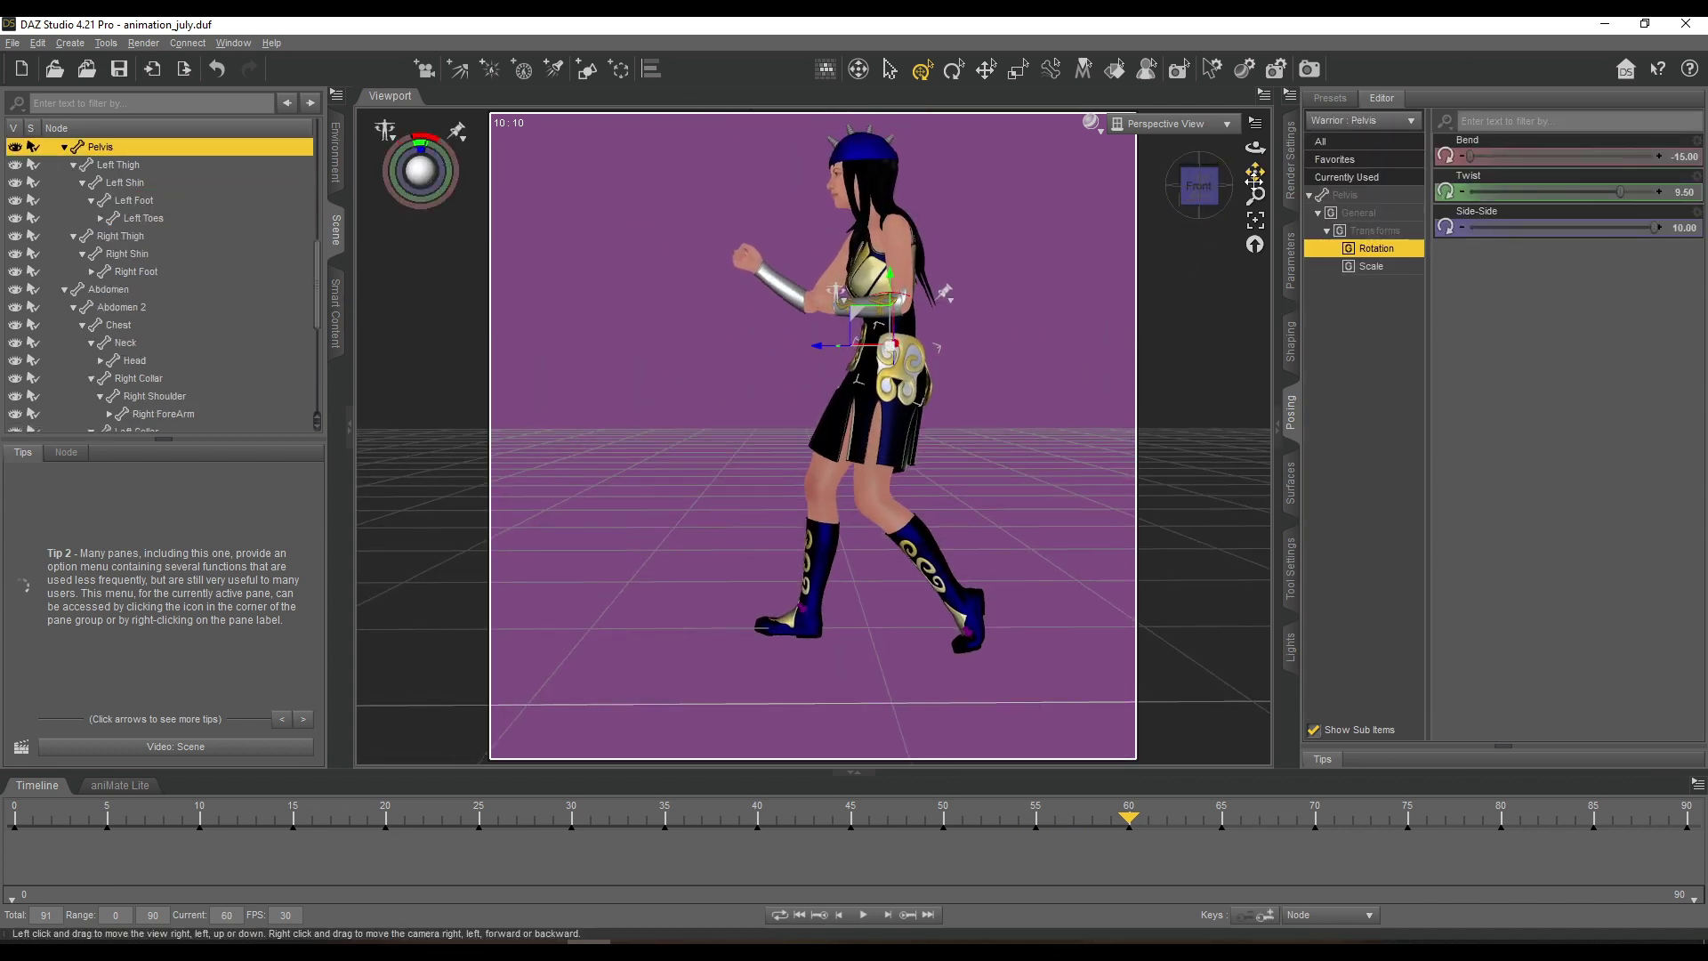
Pose the warrior's left thigh and foot at frame 60 and set the left shin to Bend 62.60.
click(966, 642)
click(1022, 585)
click(1039, 618)
click(879, 498)
drag(900, 314, 922, 321)
click(867, 543)
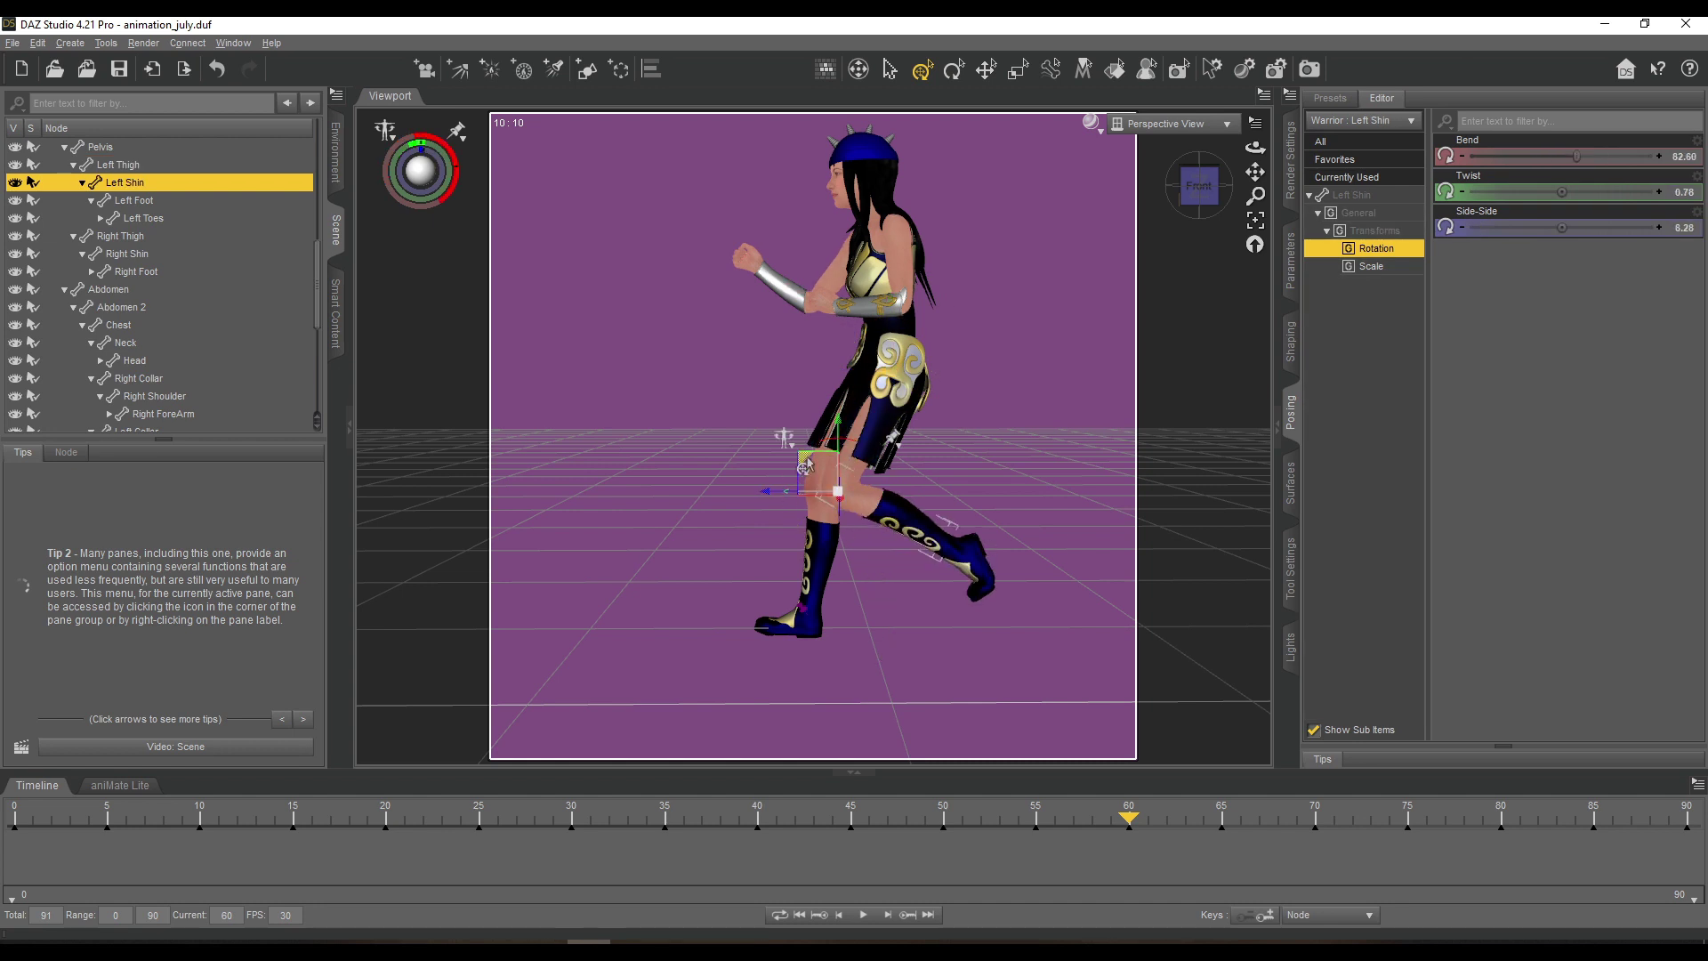
Adjust the rotation of the warrior's left shin and chest at frame 60.
drag(810, 462, 848, 461)
click(882, 265)
drag(874, 258, 863, 261)
Bring the warrior's right leg under her body at frame 65 and lean the chest to Bend 9.97.
click(771, 588)
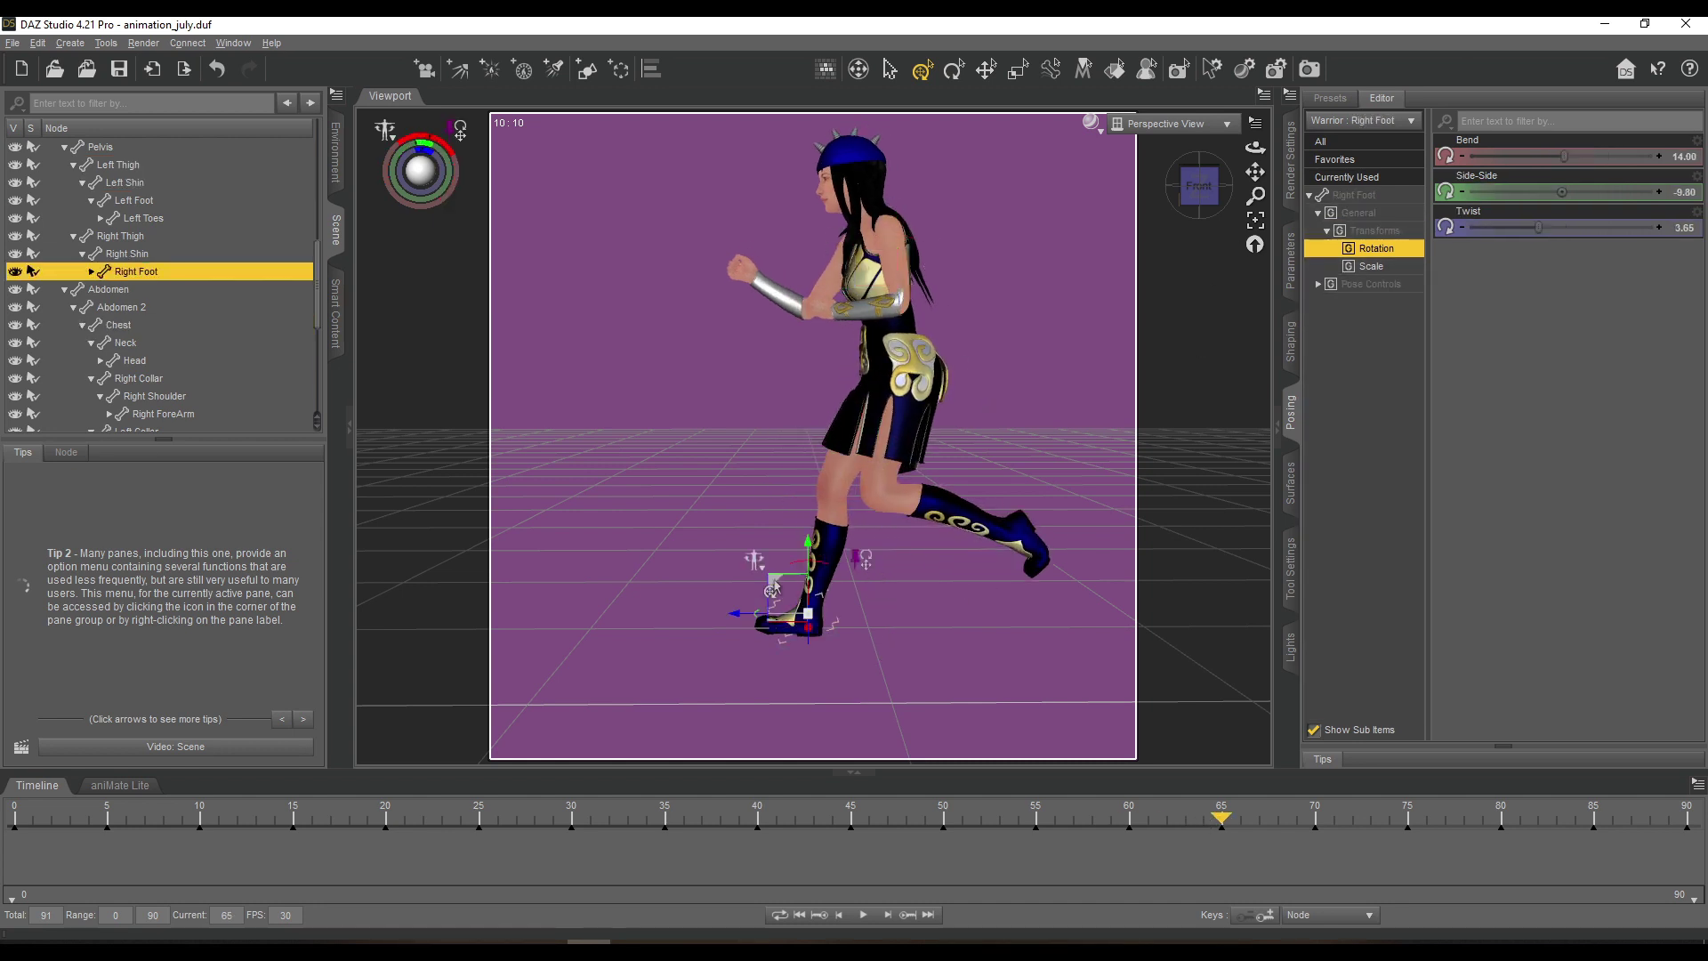
drag(885, 499, 823, 491)
drag(878, 274, 863, 272)
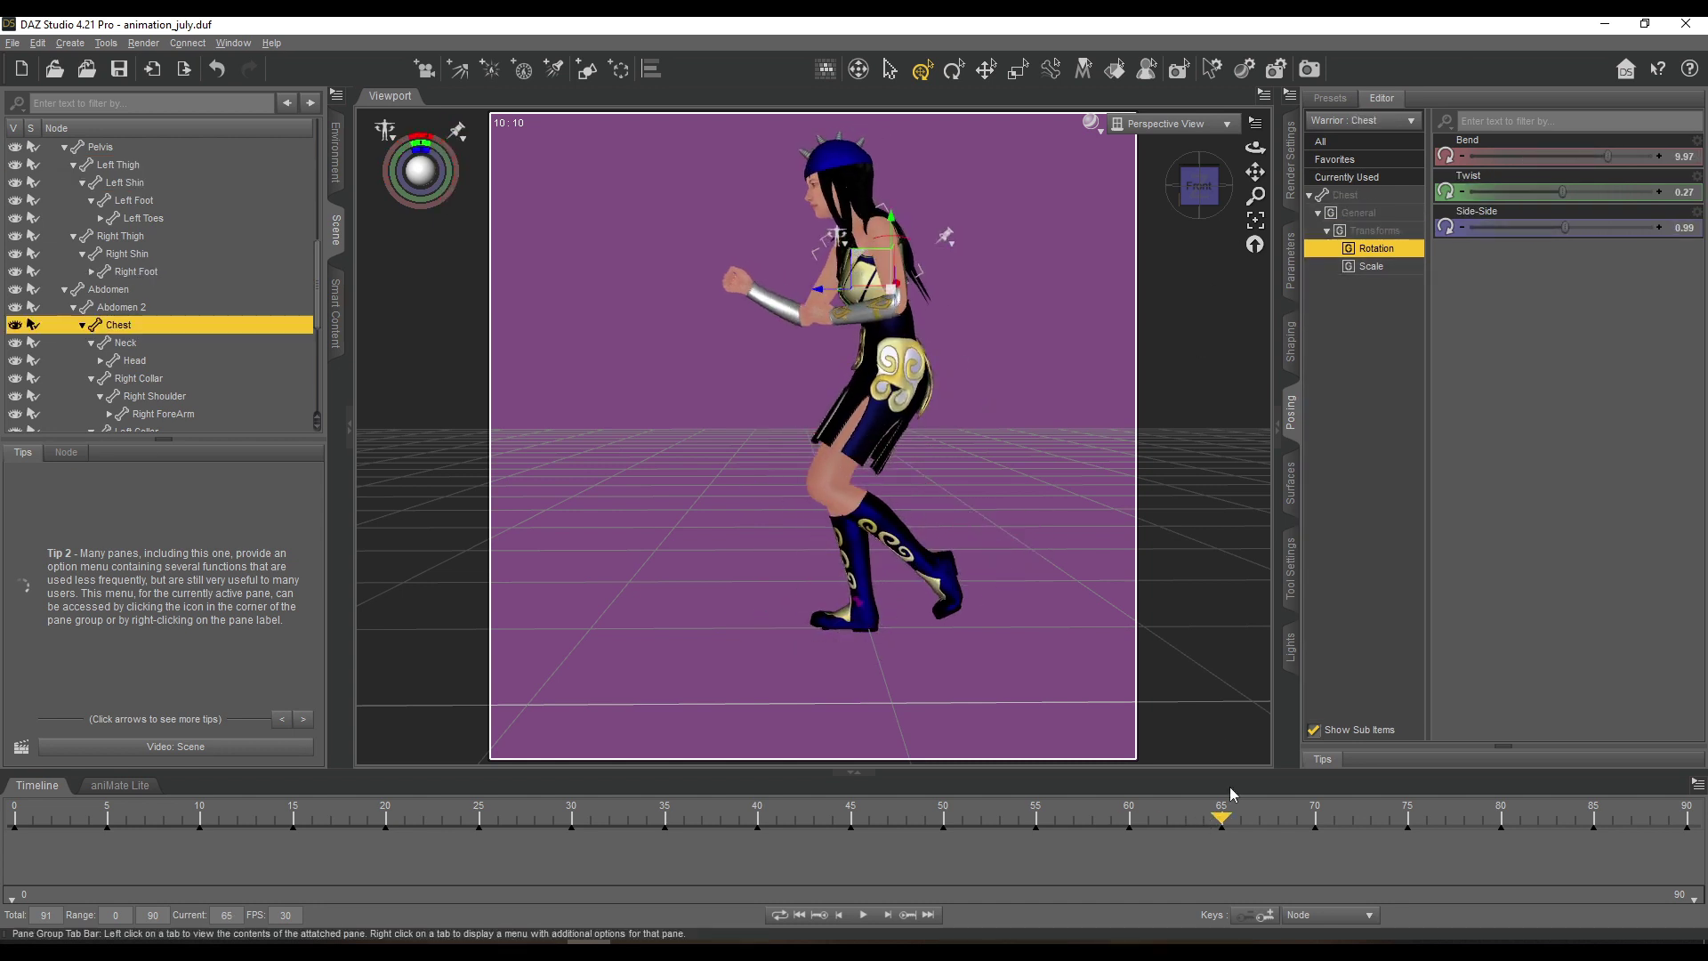
drag(1222, 820, 943, 823)
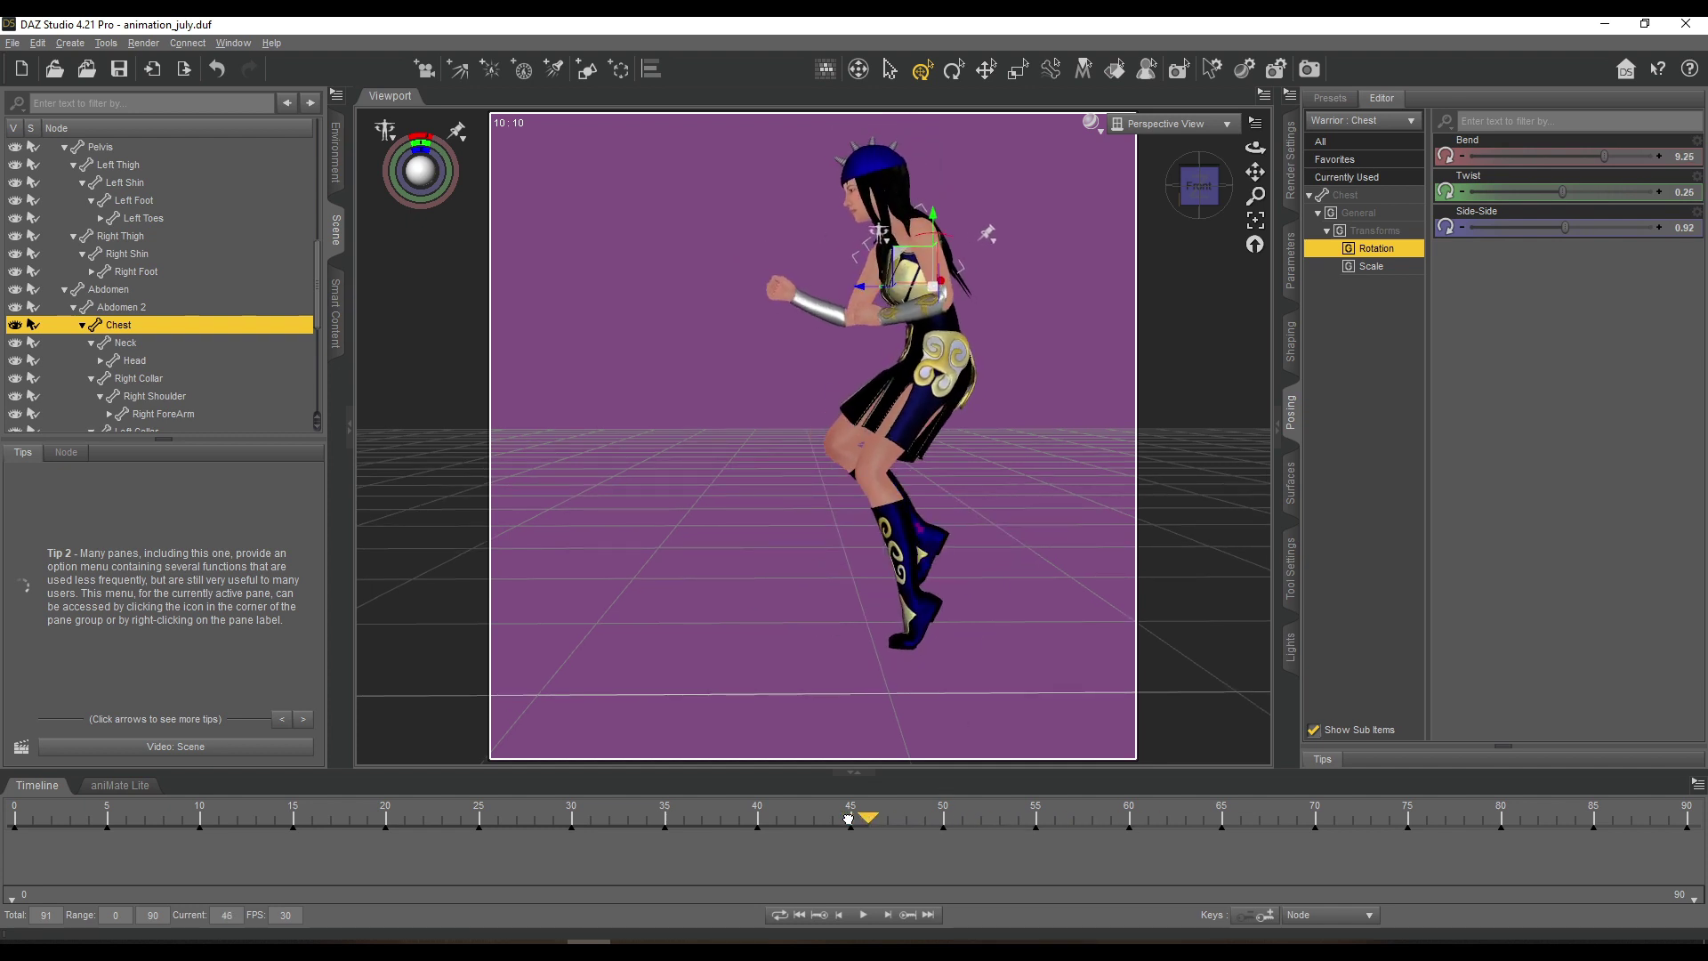
drag(1066, 819, 1145, 818)
Swing the warrior's left leg forward and push her right leg and foot back at frame 70.
click(893, 378)
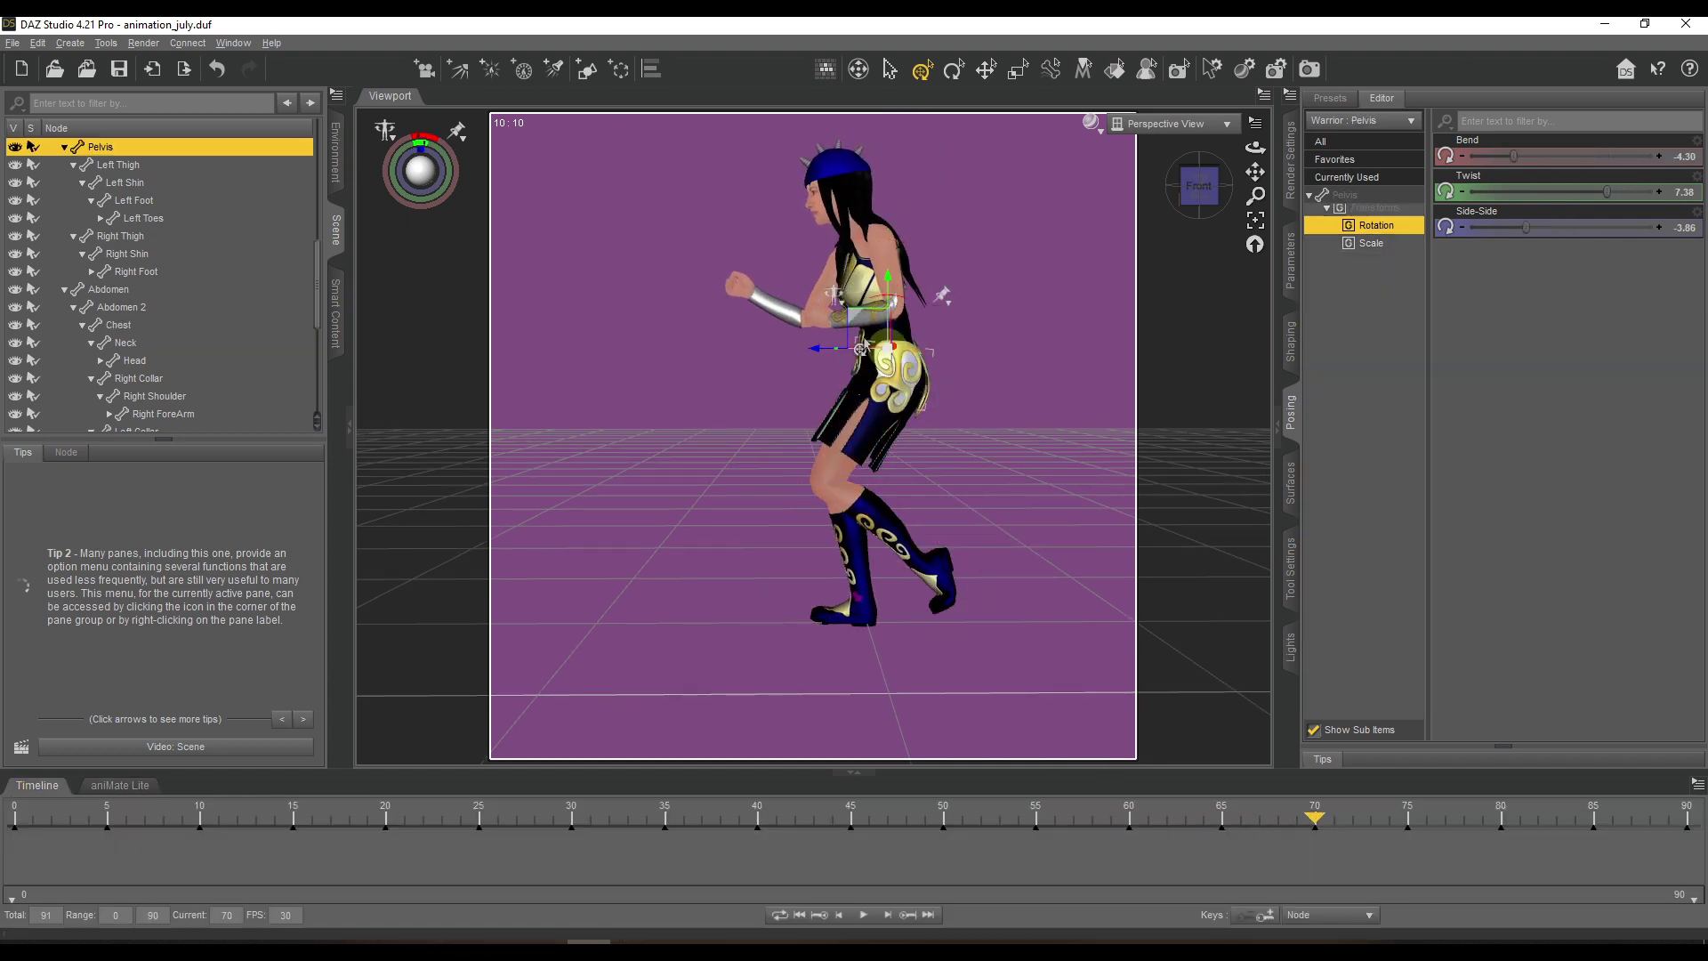
click(856, 553)
click(853, 612)
drag(833, 574, 892, 574)
click(907, 635)
click(832, 481)
drag(852, 346, 870, 335)
click(852, 534)
drag(762, 432, 787, 420)
Lean the warrior's chest forward to Bend 11.80 at frame 70 and adjust the abdomen.
click(862, 276)
drag(876, 248, 873, 249)
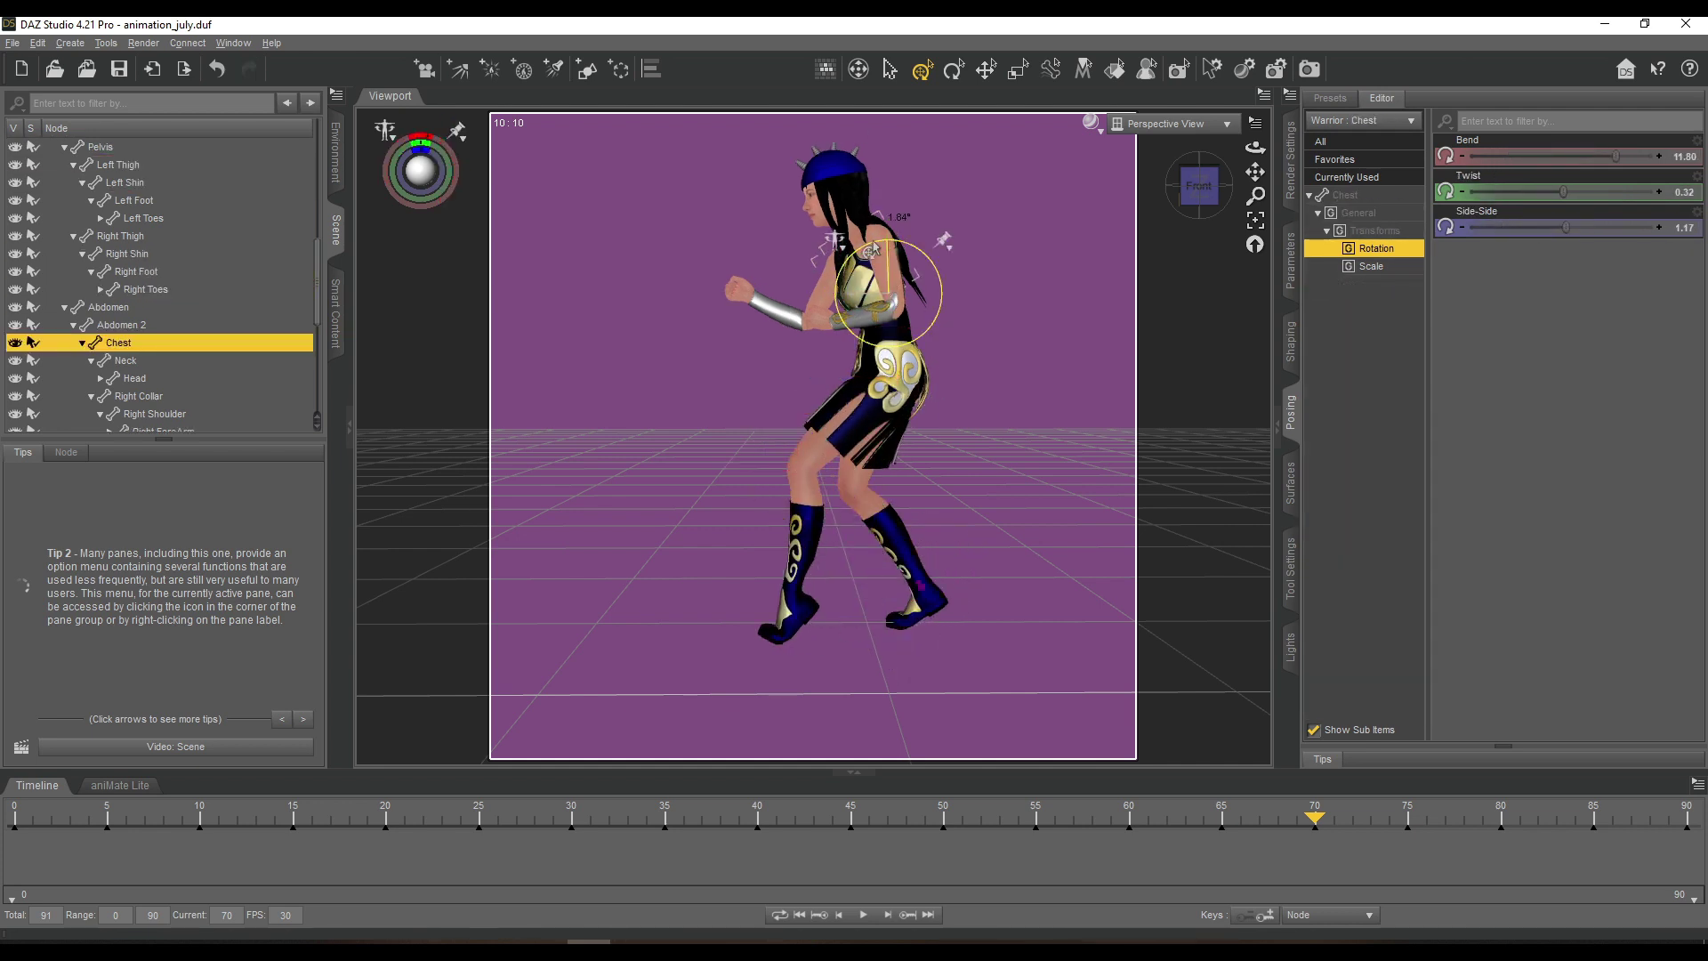
click(904, 347)
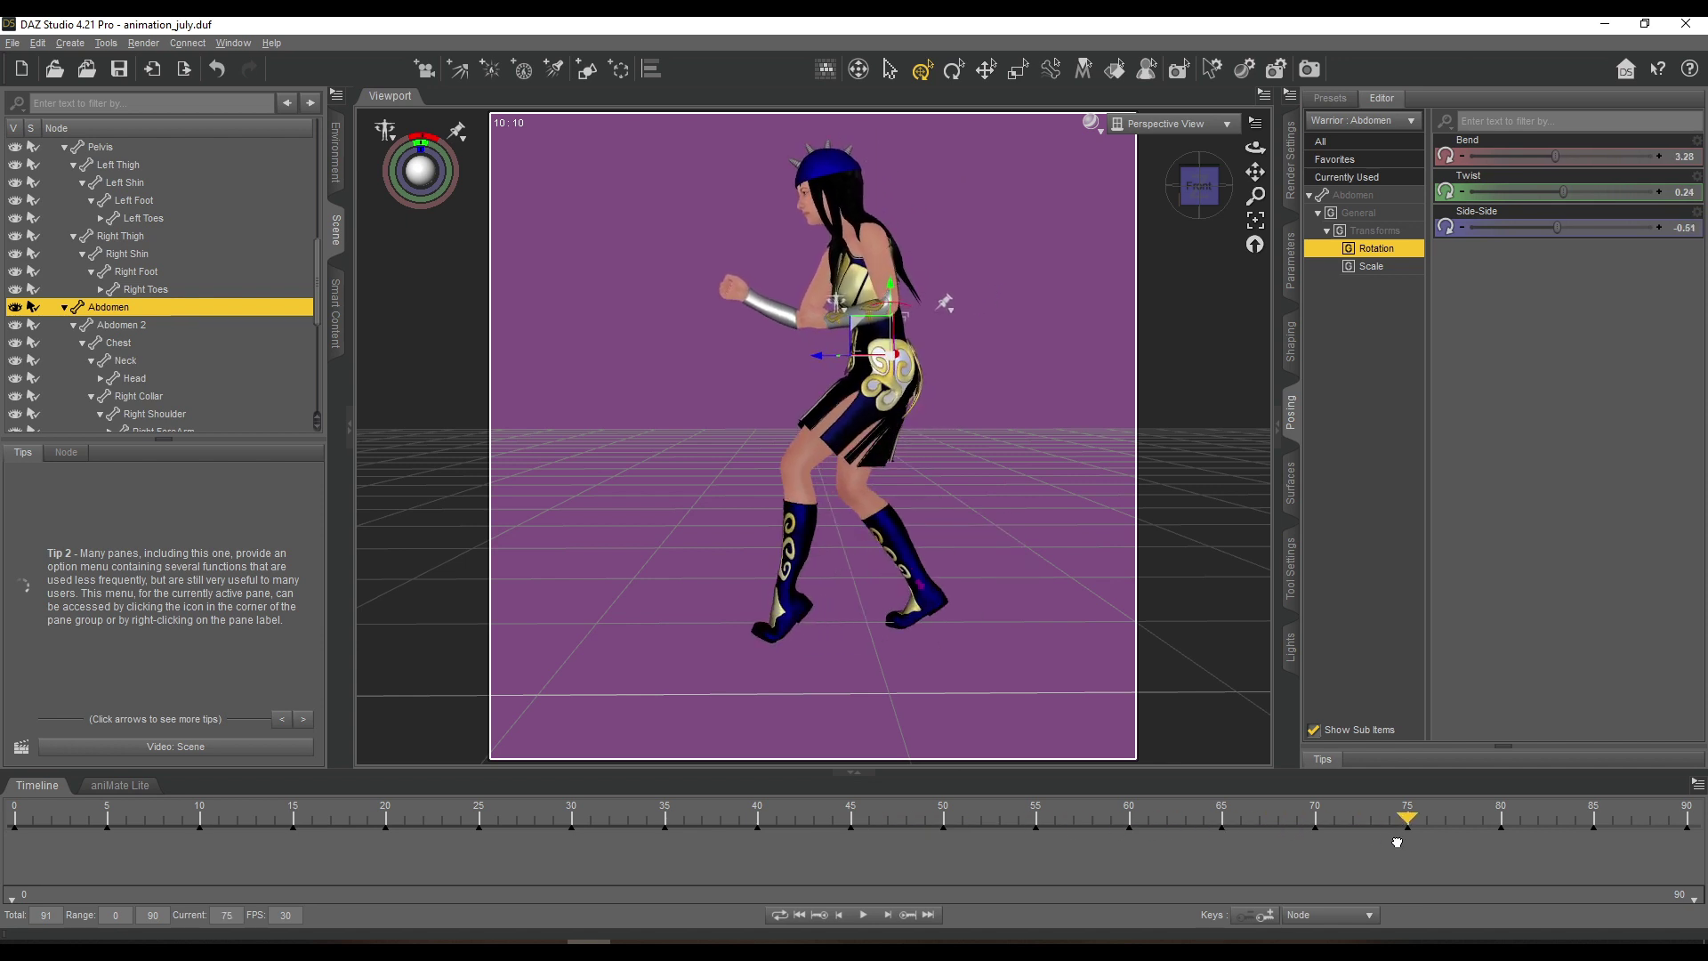
Compare the warrior's leg and pelvis poses between frame 75 and the earlier stride near frame 46.
click(921, 598)
click(979, 538)
click(1019, 605)
click(892, 381)
click(935, 294)
click(974, 343)
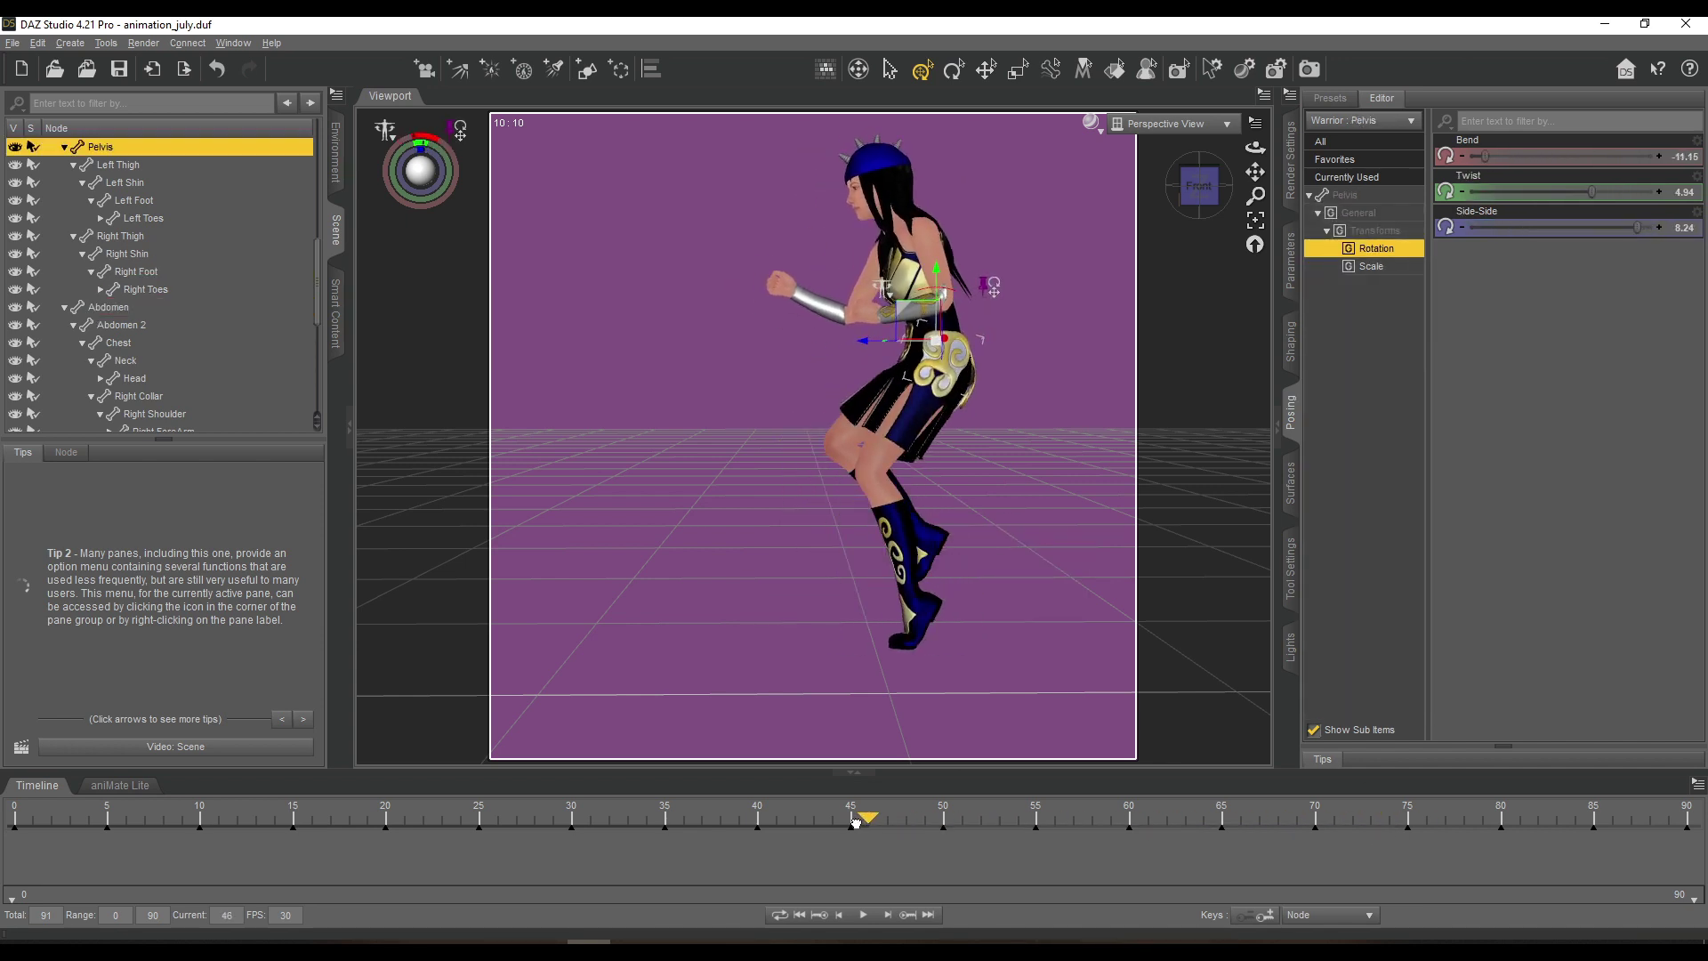
Rework the pelvis and right foot at frame 65 and raise the left thigh to Bend -40.08.
drag(851, 342, 851, 348)
click(856, 612)
drag(828, 568, 867, 555)
click(895, 381)
drag(852, 320, 845, 311)
click(864, 543)
drag(782, 453, 765, 438)
drag(1222, 818, 1273, 820)
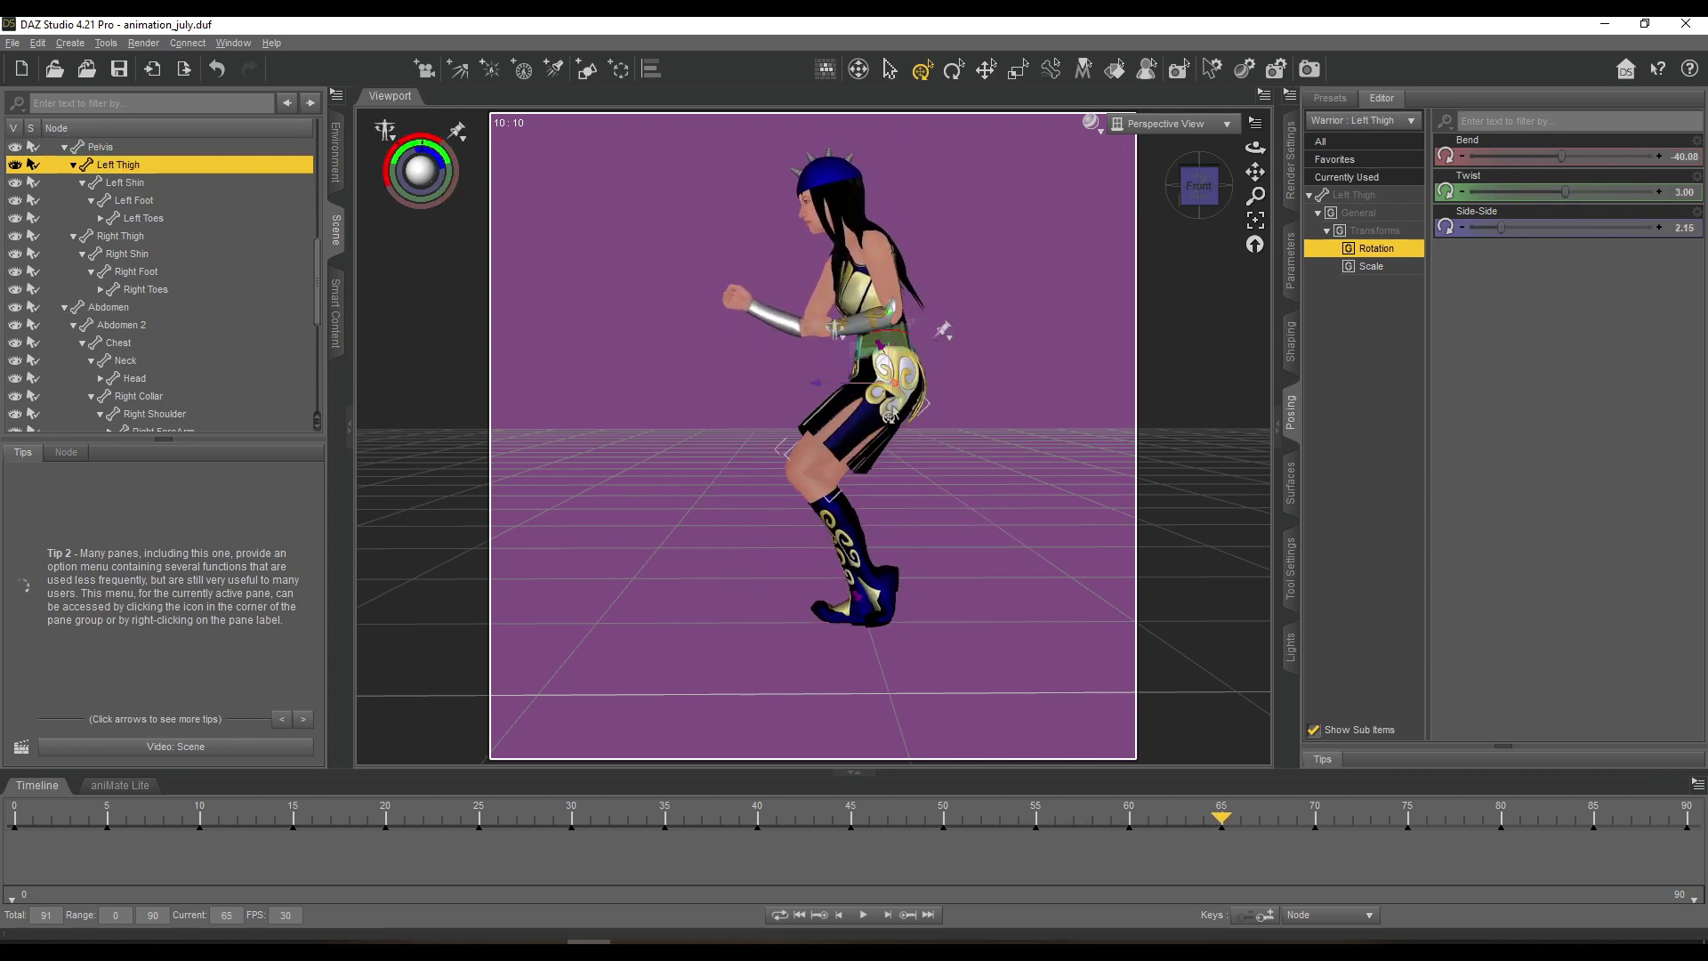
Bring the warrior's left leg under her body at frame 75 and raise her onto straighter legs.
click(1168, 822)
click(787, 605)
click(797, 544)
click(776, 606)
click(740, 625)
click(776, 613)
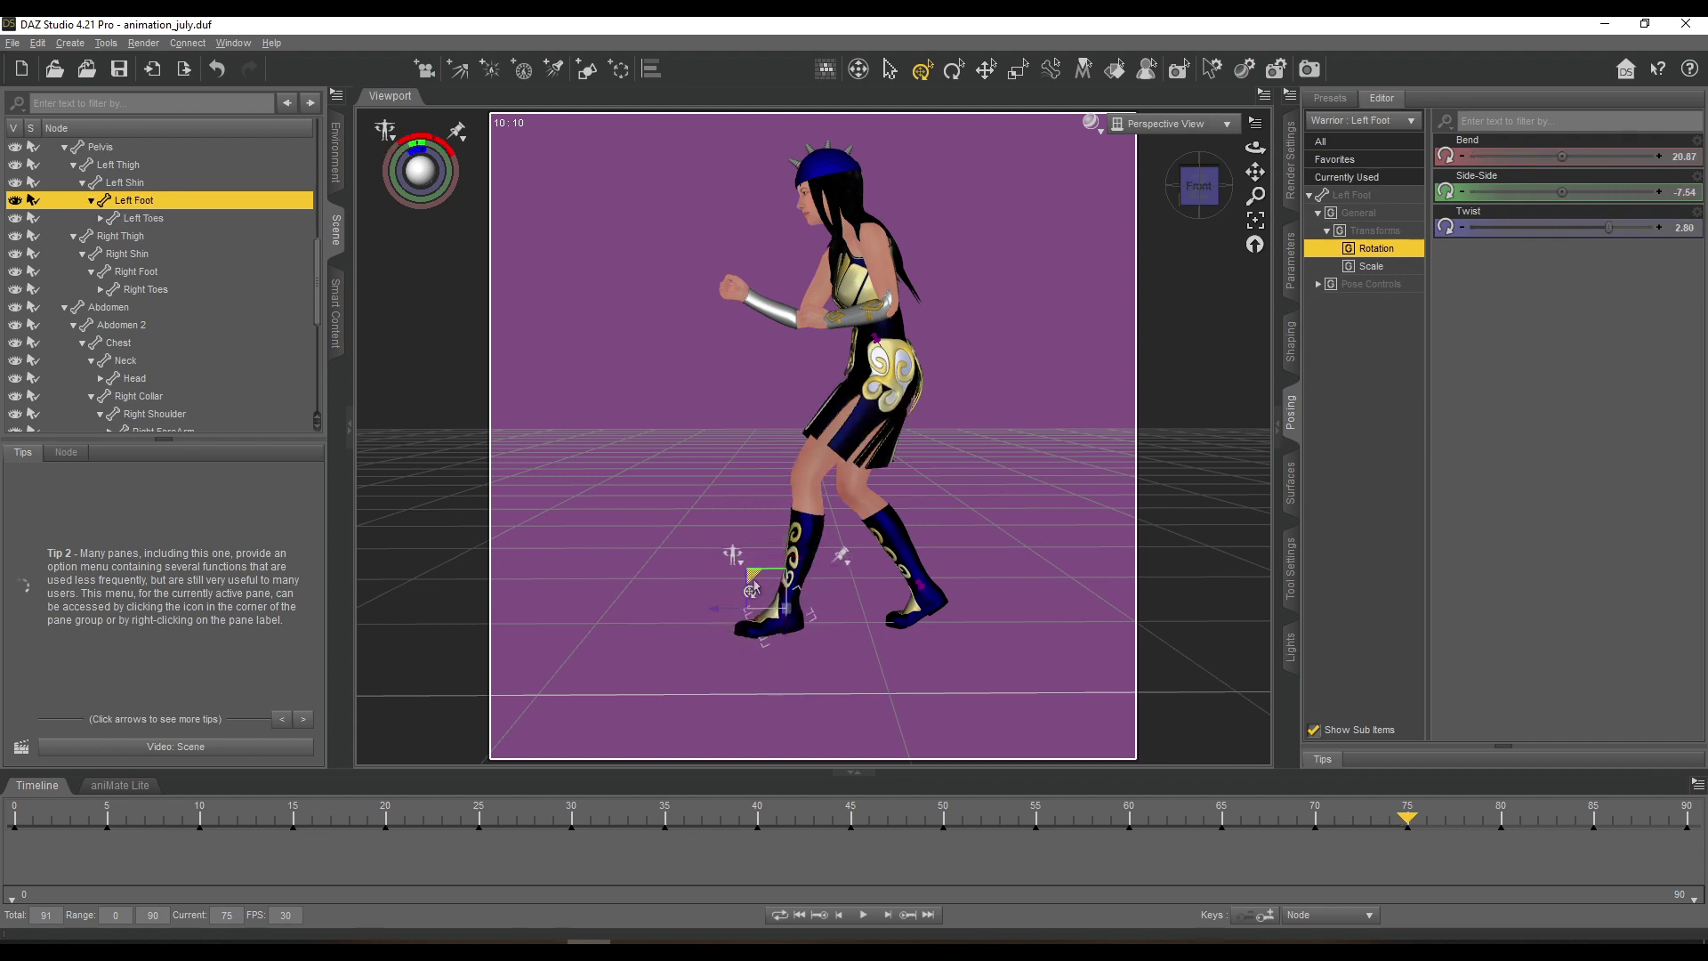
middle_drag(831, 586, 838, 572)
click(857, 410)
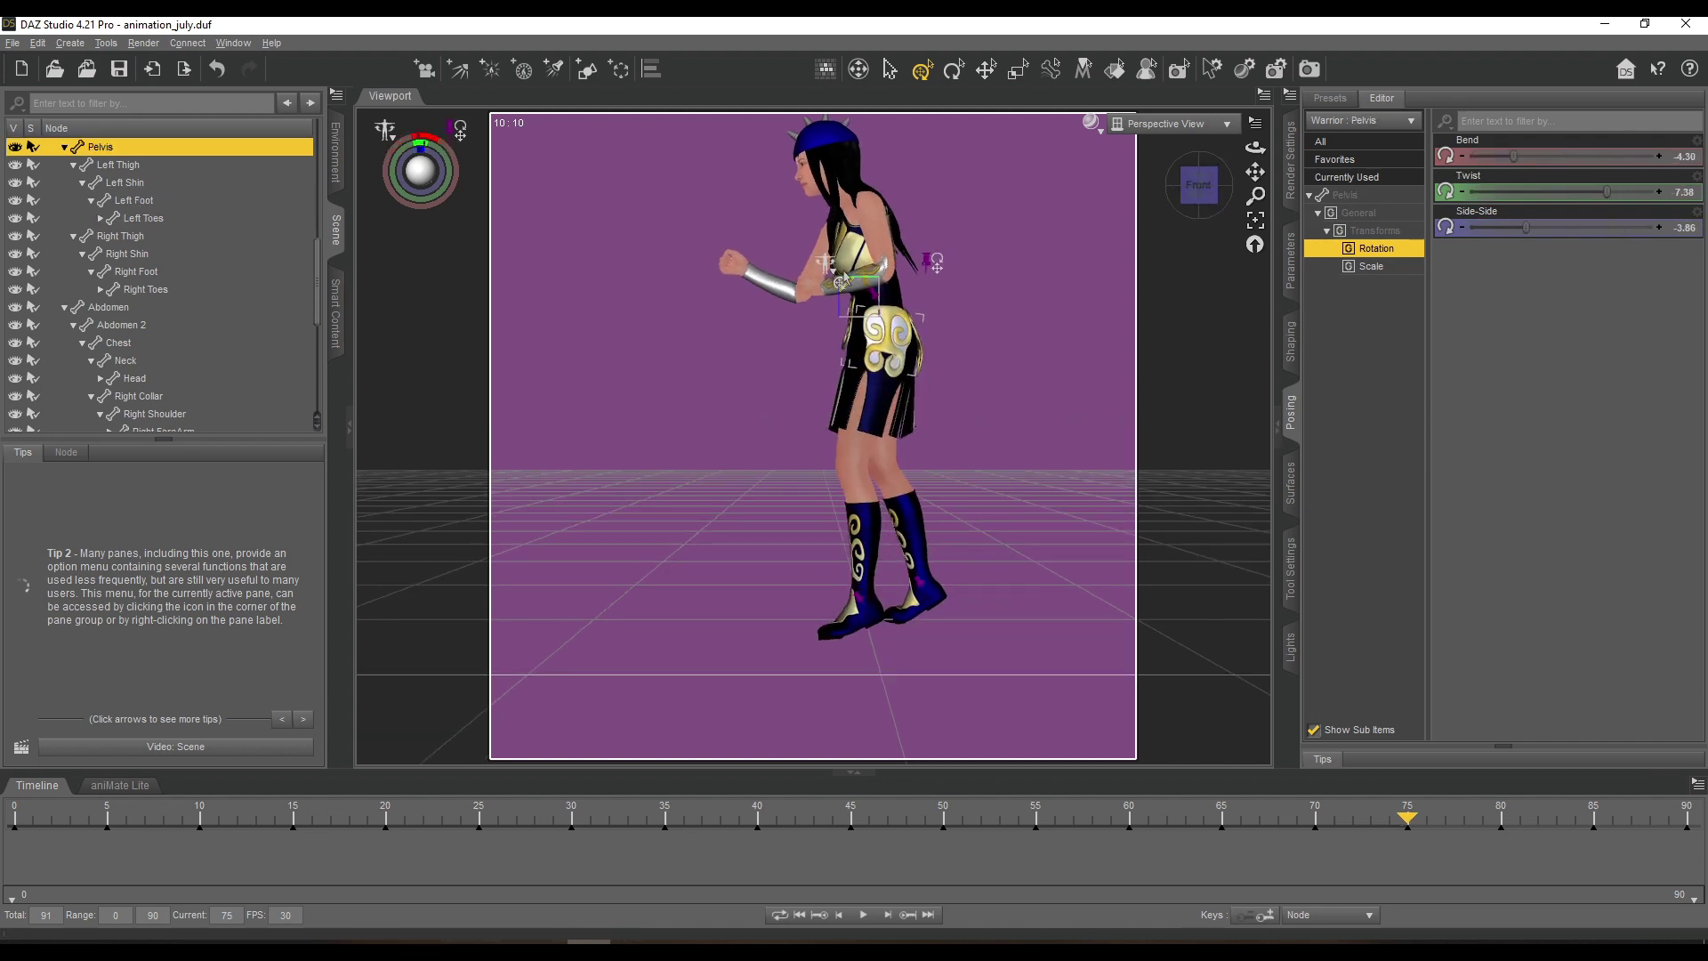
Bend the warrior's right leg back at frame 80 and lean the chest forward to Bend 13.63.
click(899, 525)
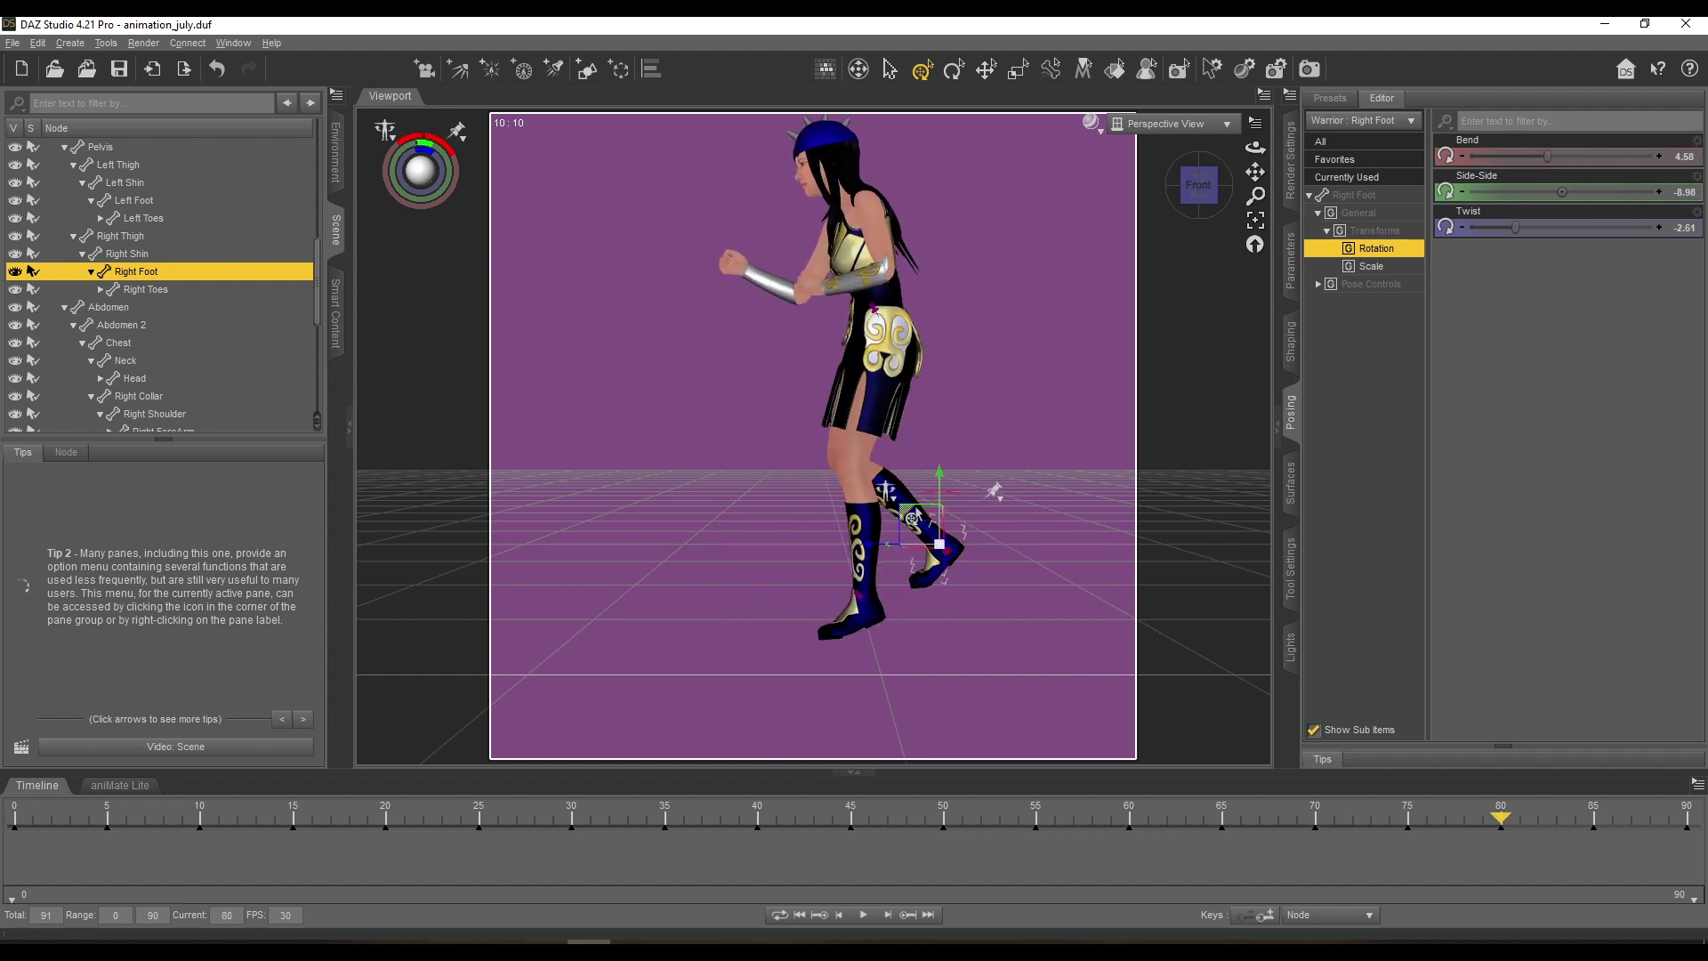
click(888, 345)
drag(852, 281, 838, 297)
click(842, 254)
click(845, 242)
drag(839, 237, 834, 241)
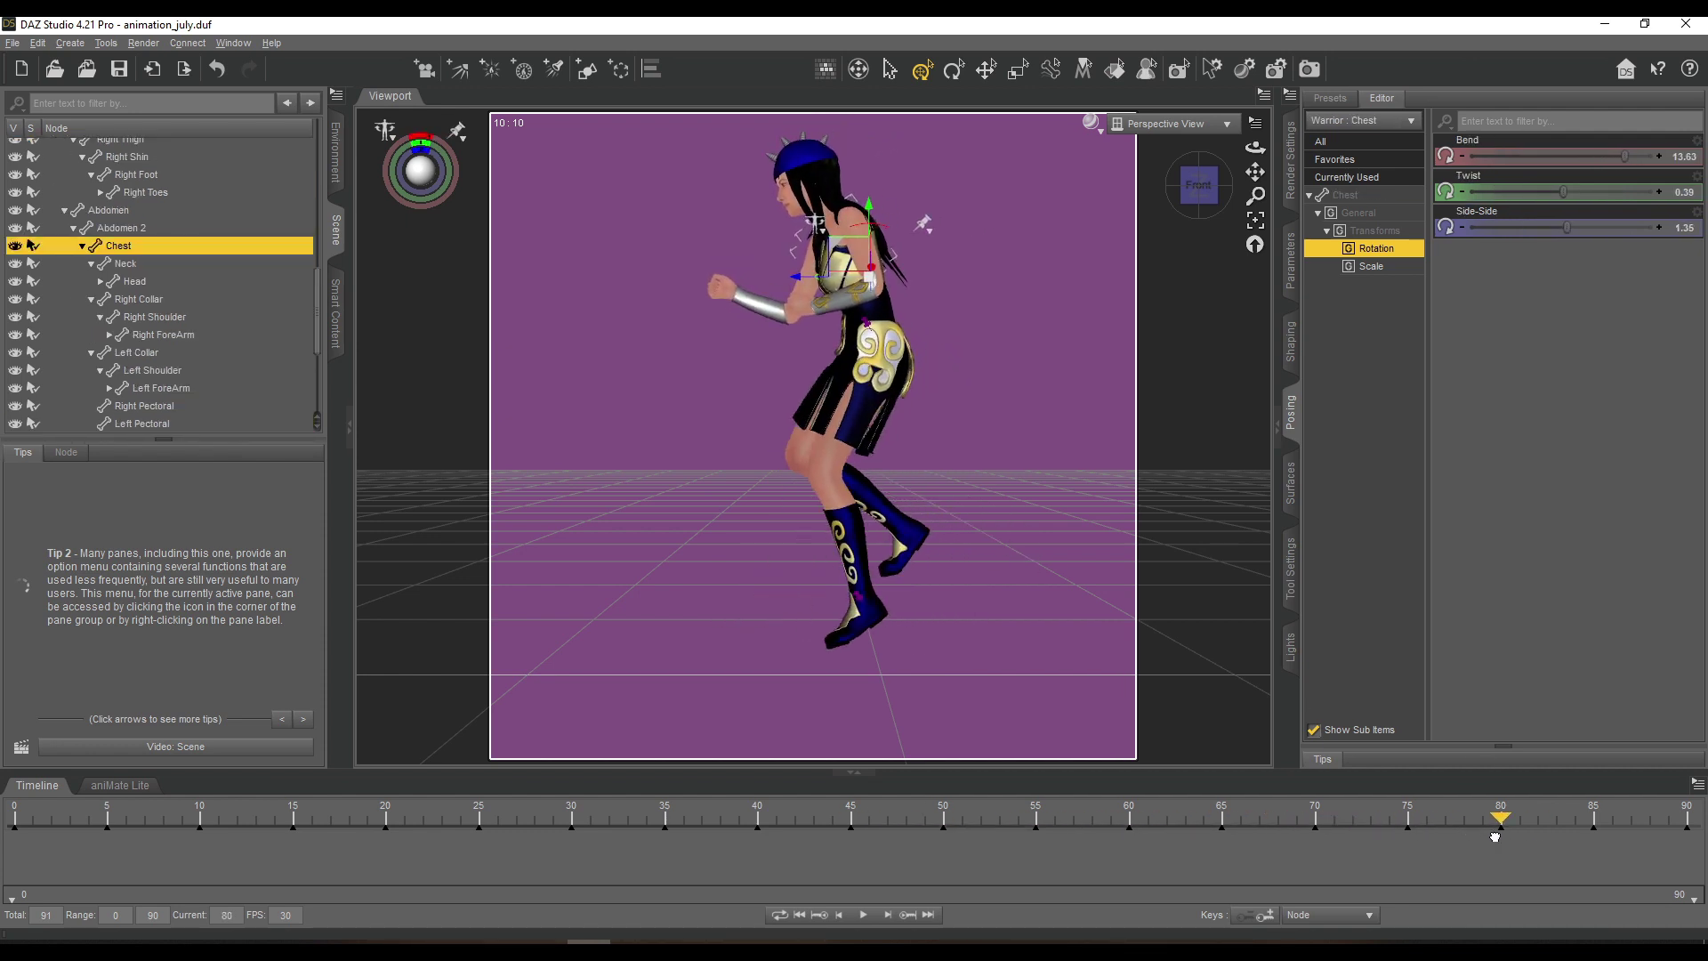
Pose the warrior's stride at frame 85 with the right leg forward and the left leg back.
drag(1514, 837, 1593, 836)
click(882, 345)
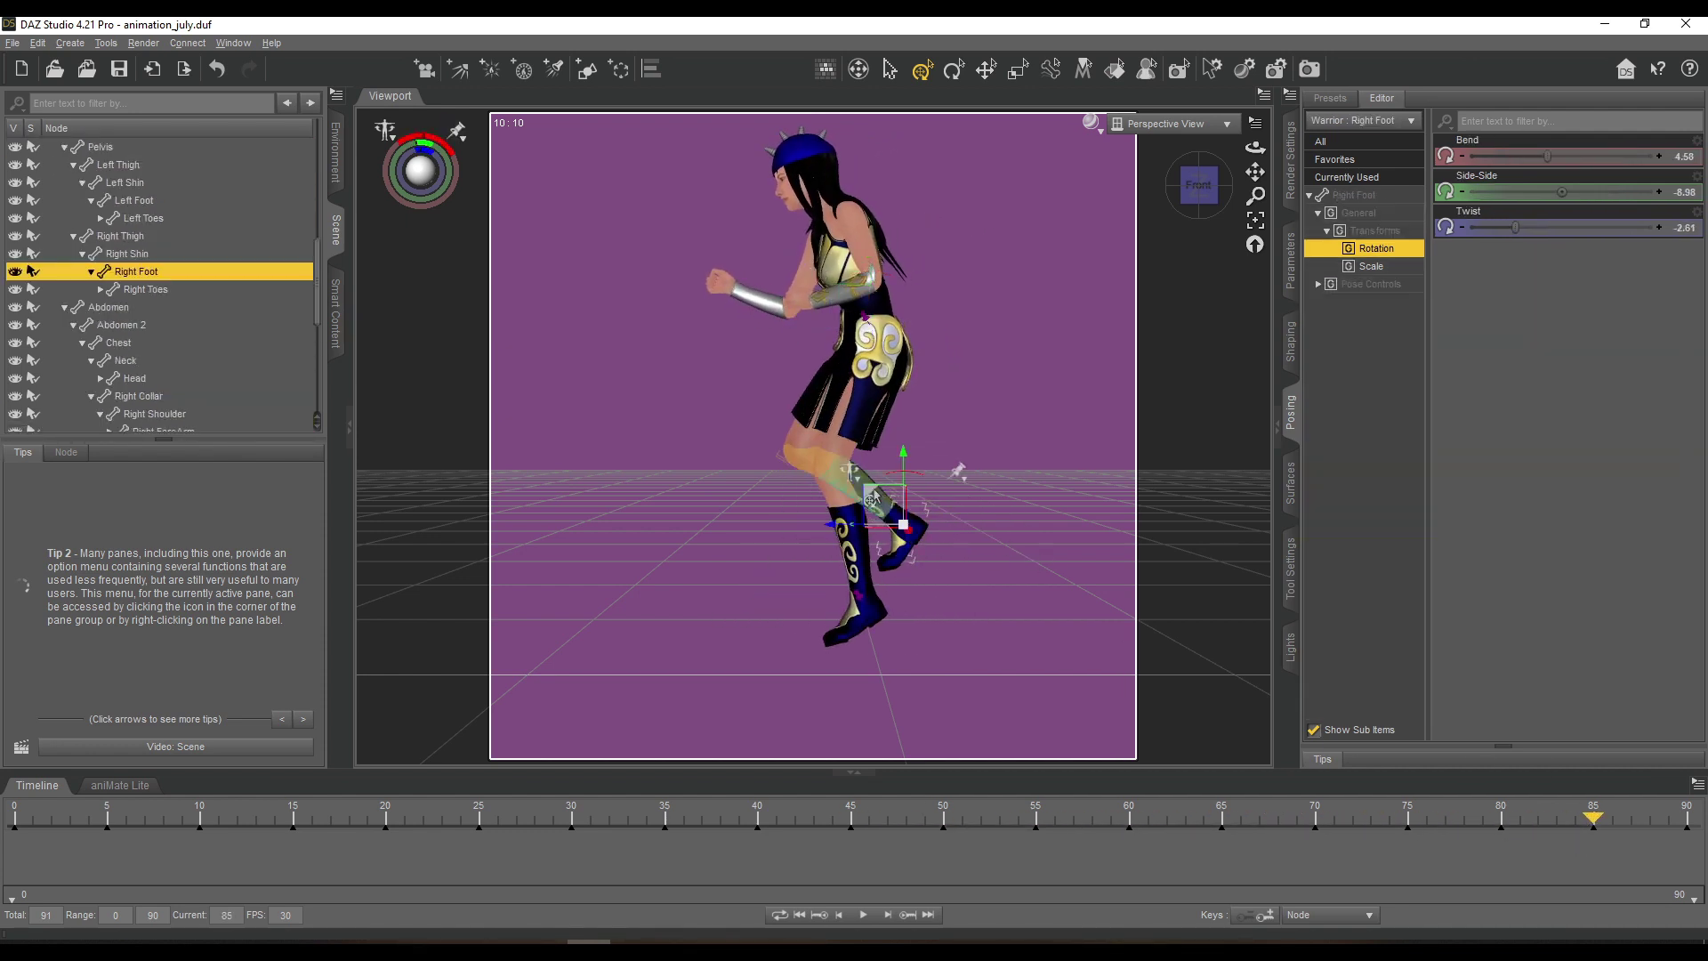
click(853, 525)
click(852, 316)
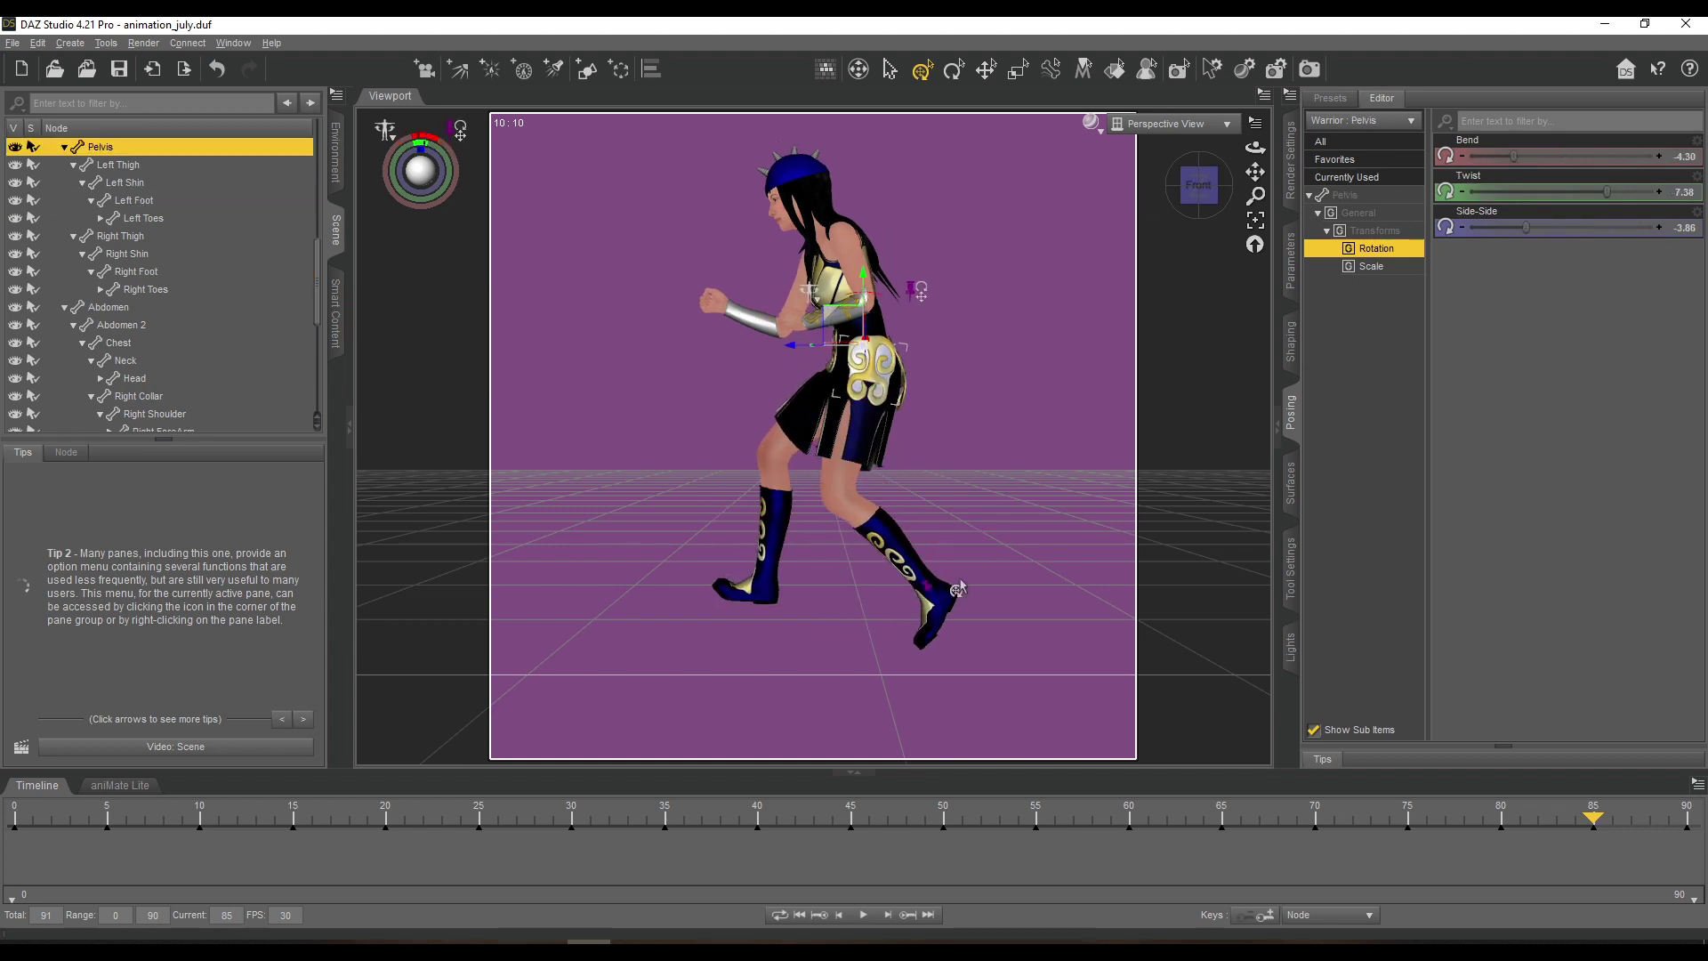
Refine the rotation of the warrior's trailing left shin and foot at frame 85.
drag(1199, 184, 1193, 169)
click(924, 582)
click(904, 619)
drag(911, 559, 936, 564)
click(921, 576)
drag(1199, 201, 1202, 217)
Pose the warrior's pelvis and legs for the running stride at frame 90.
drag(1620, 822, 1686, 820)
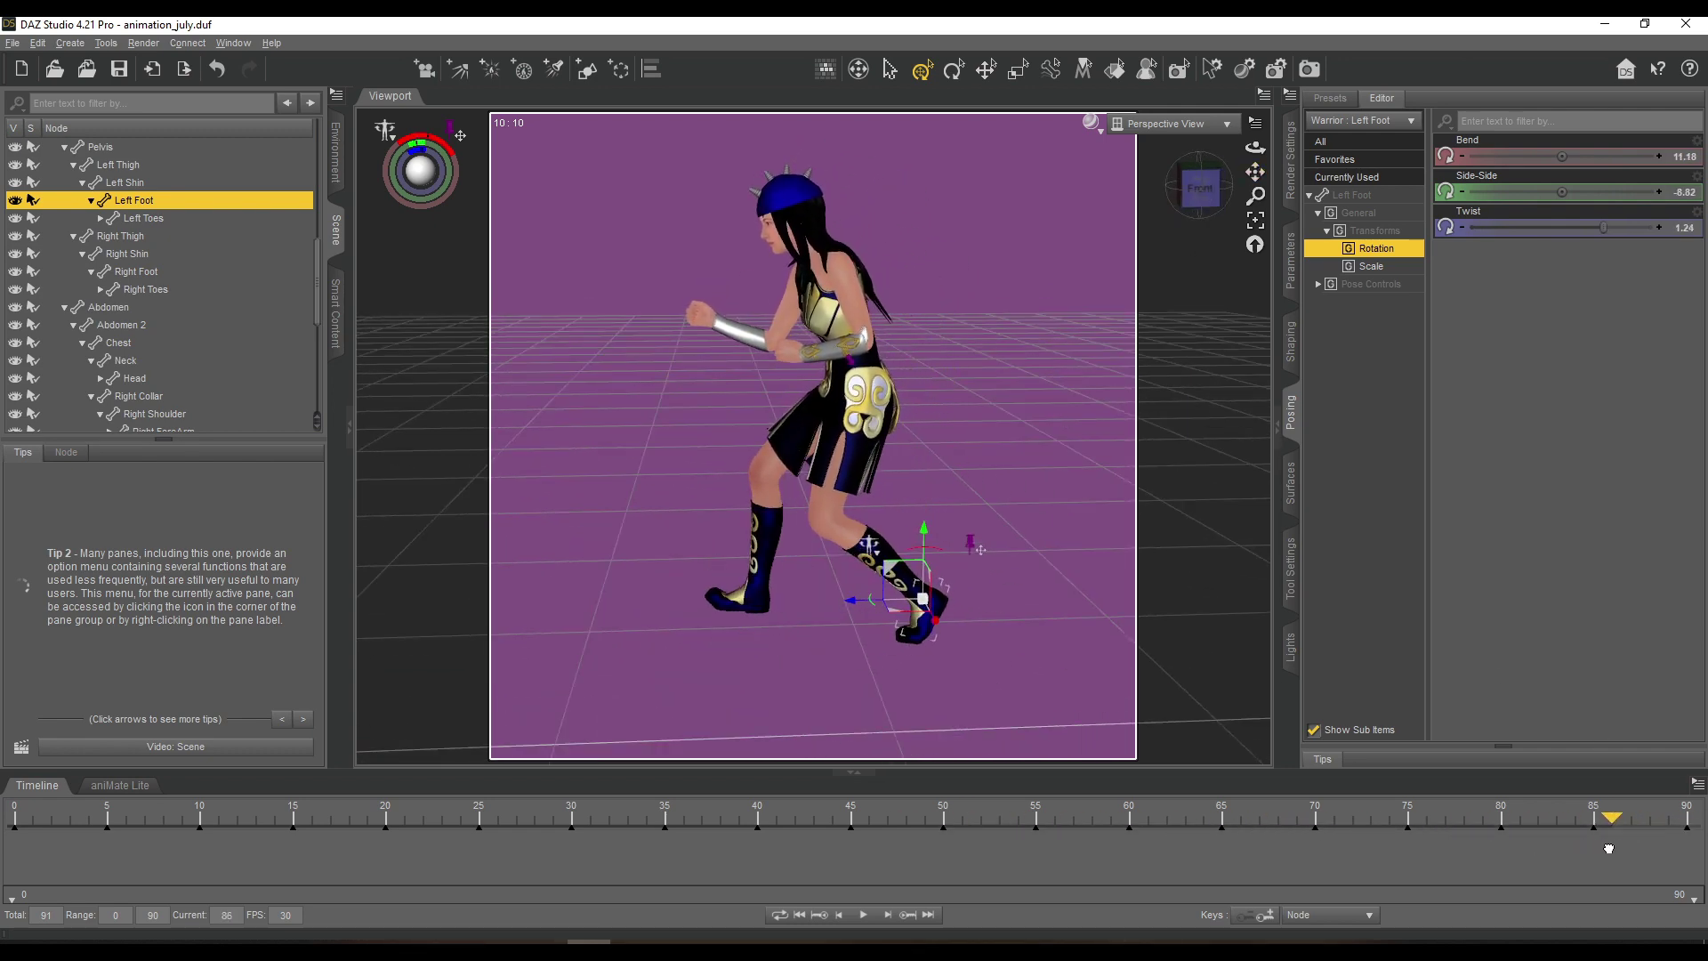
drag(1623, 848, 1686, 841)
drag(1199, 185, 1199, 169)
click(758, 491)
click(844, 356)
click(876, 418)
drag(810, 344, 835, 344)
click(925, 497)
Lower the warrior's right forearm and bend the right hand at frame 50.
click(860, 212)
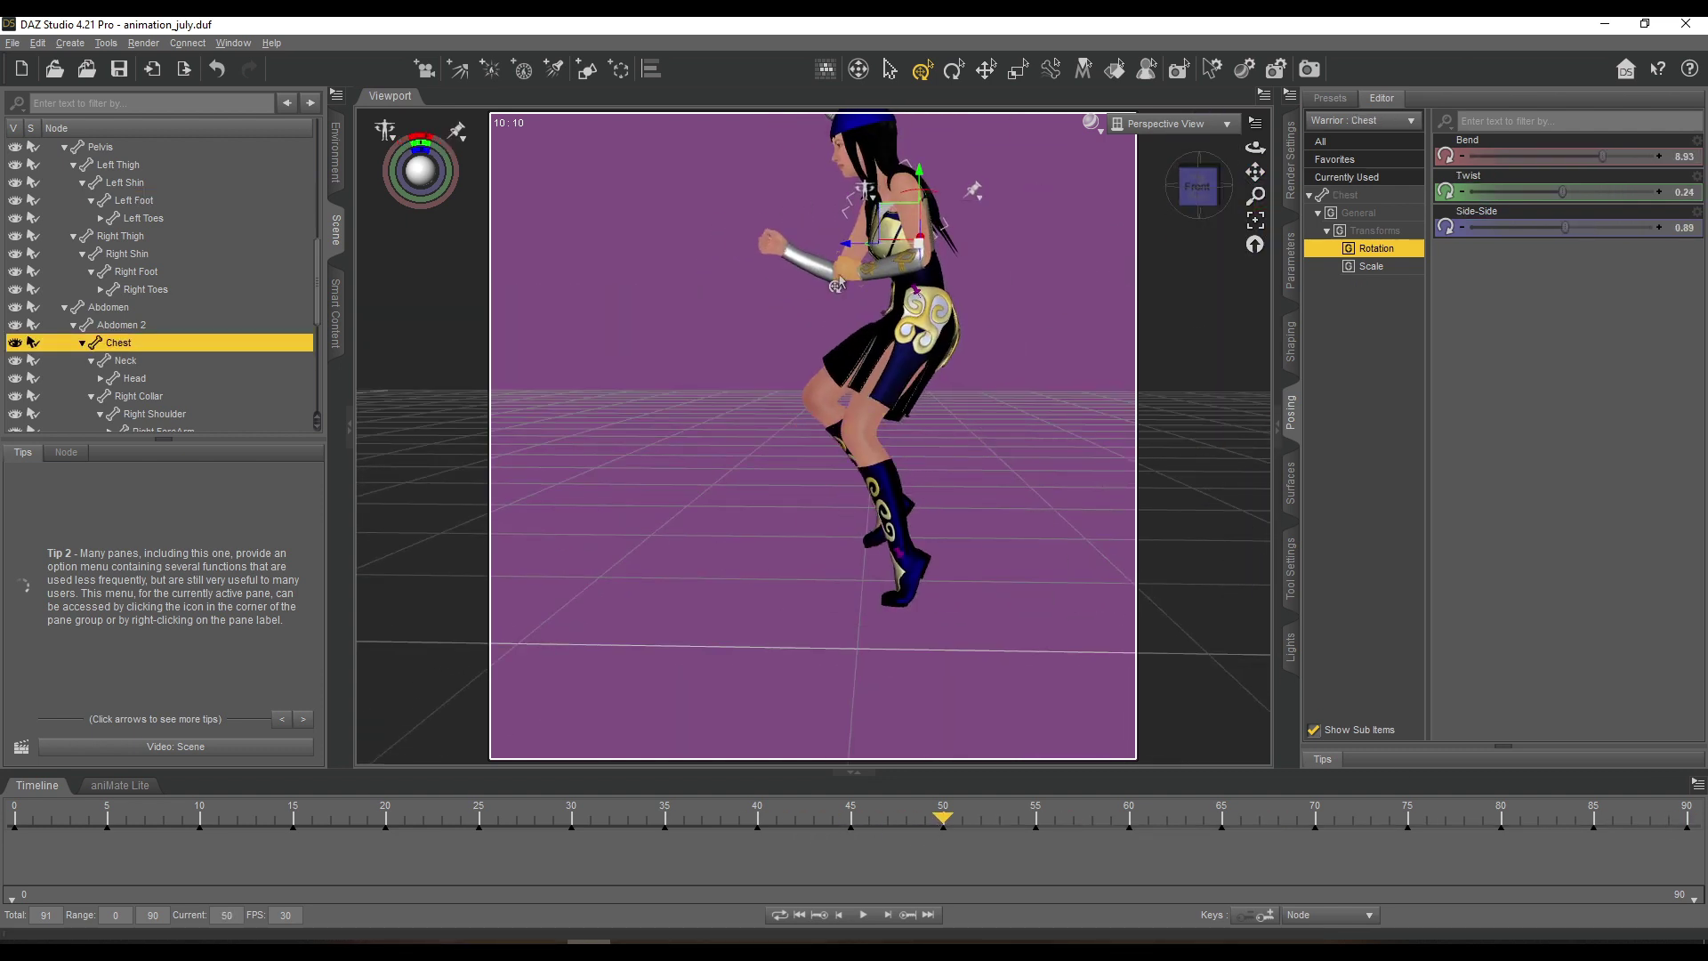
click(843, 279)
drag(829, 237, 790, 235)
click(771, 242)
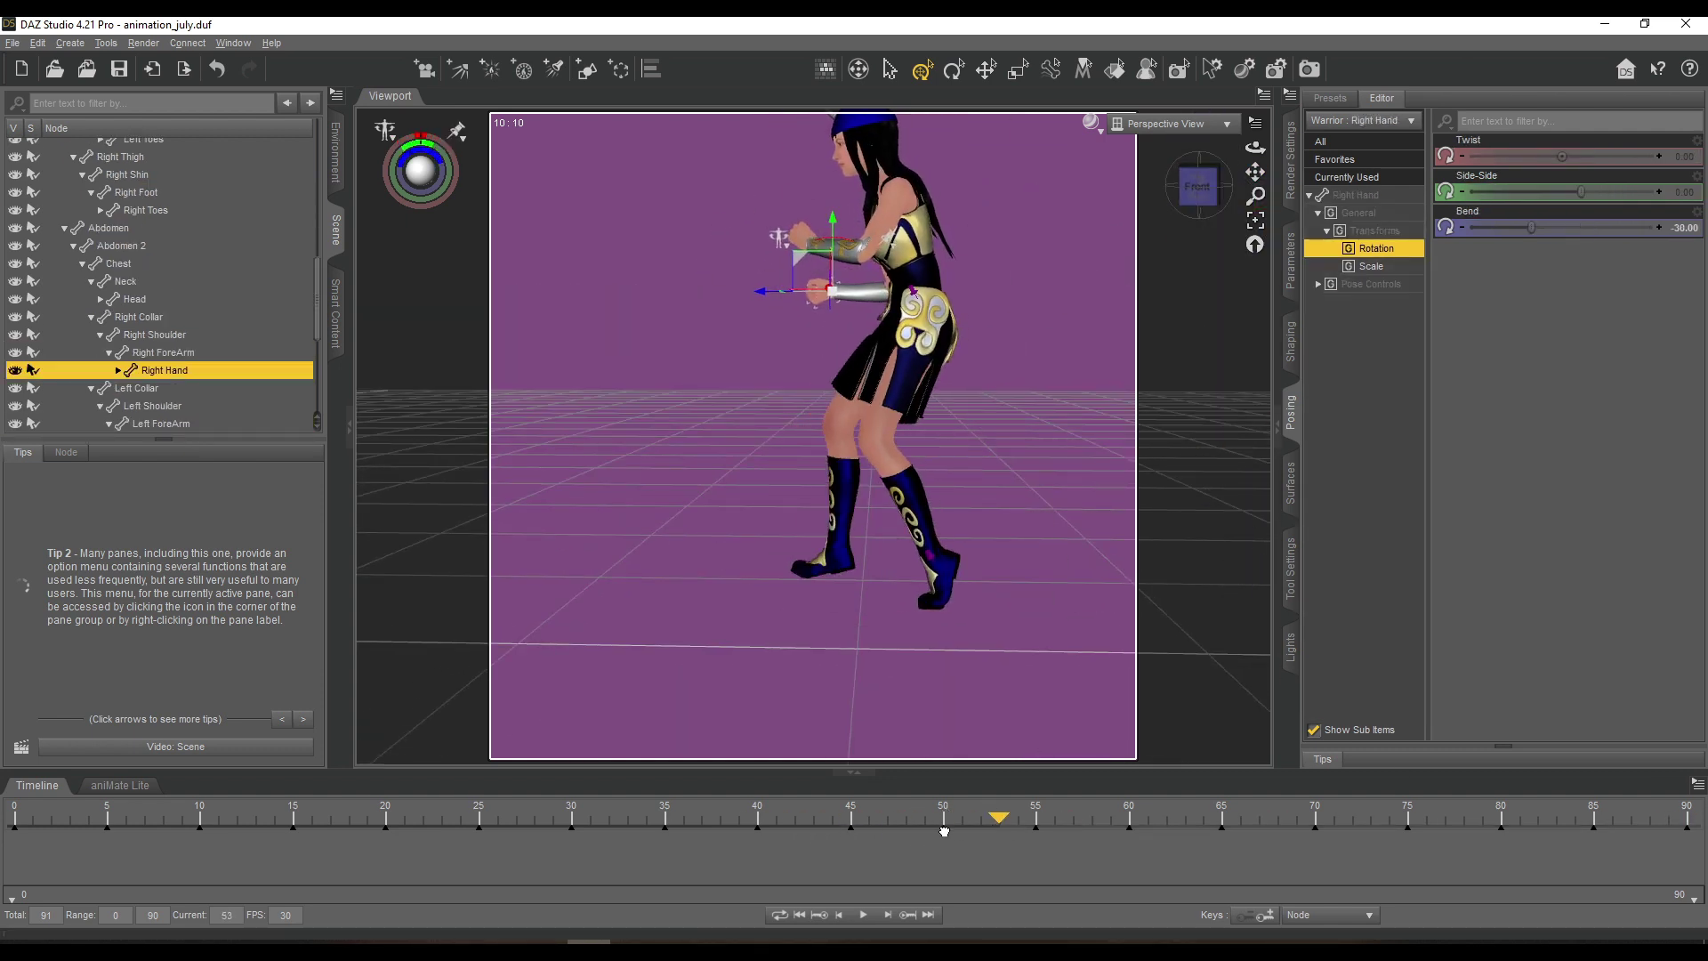
drag(883, 831, 926, 830)
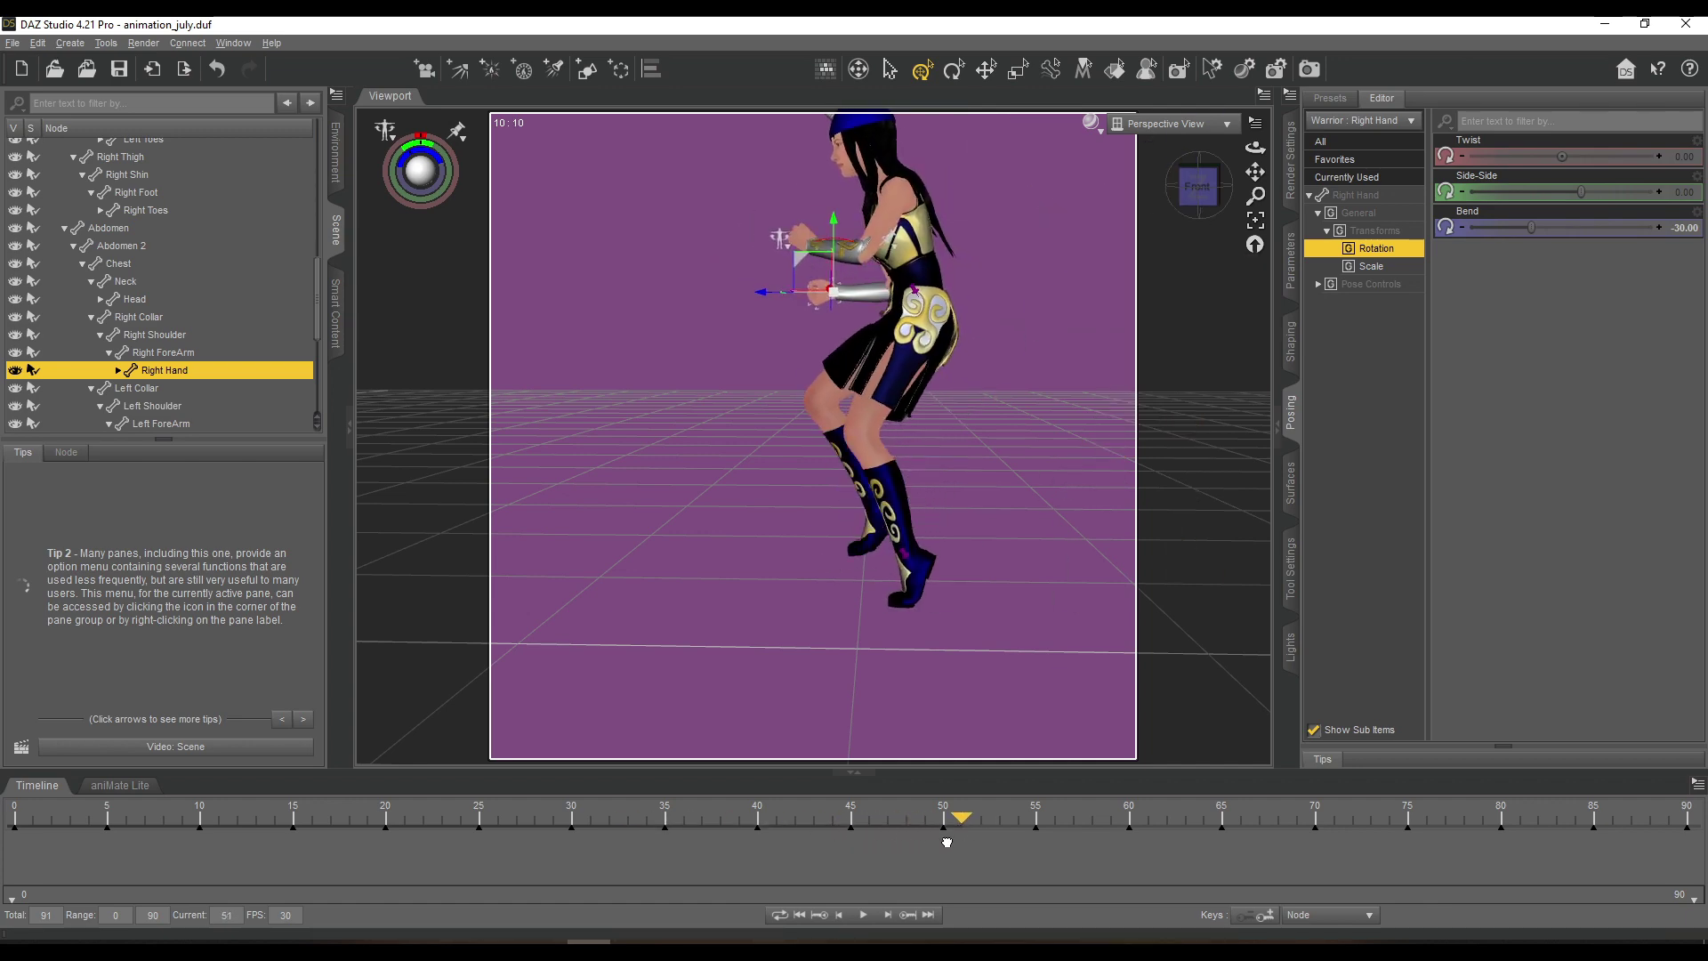
Swing the left arm forward and the right arm back at frame 55, with the left forearm at Twist -40.68 and Bend -48.51.
click(797, 234)
mouse_move(1200, 185)
mouse_down()
mouse_move(1245, 198)
mouse_move(1249, 233)
mouse_move(1199, 187)
mouse_move(1219, 194)
mouse_up()
click(841, 263)
drag(1562, 158, 1557, 194)
drag(1210, 191, 1191, 178)
drag(1036, 828, 896, 828)
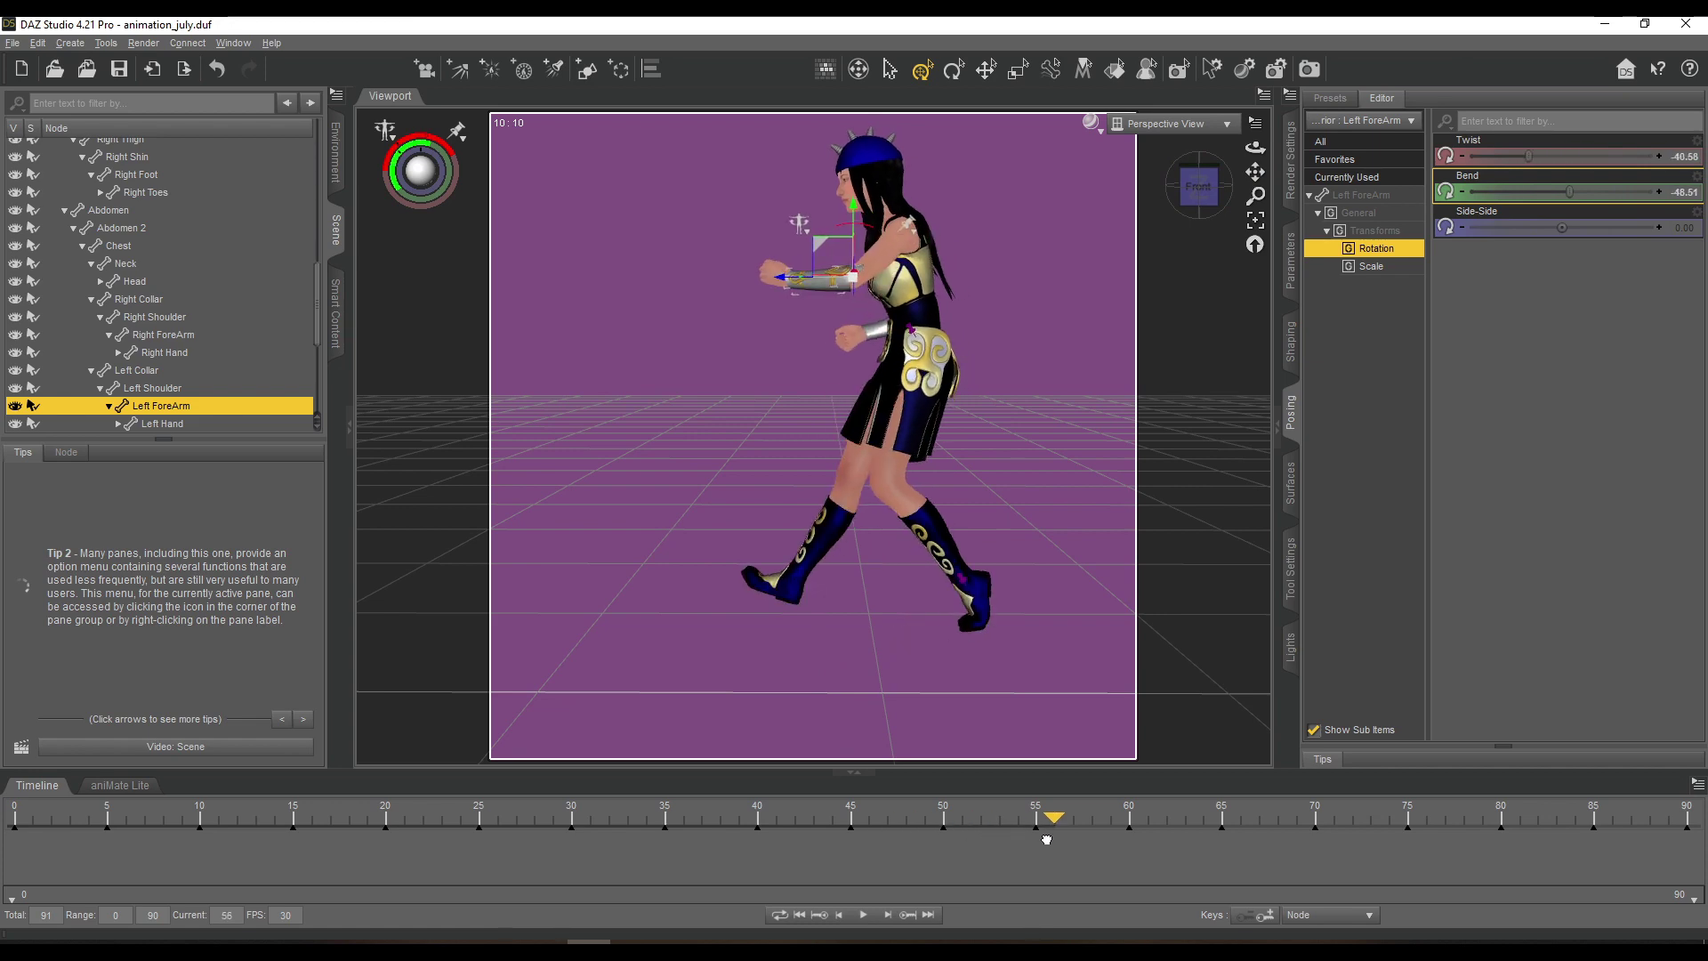
Rotate the warrior's left shoulder at frame 60 to Twist 14.33, Front-Back -36.96 and Bend -46.56.
drag(1032, 831, 1129, 831)
click(787, 331)
click(773, 251)
drag(1200, 185, 1173, 192)
click(1003, 267)
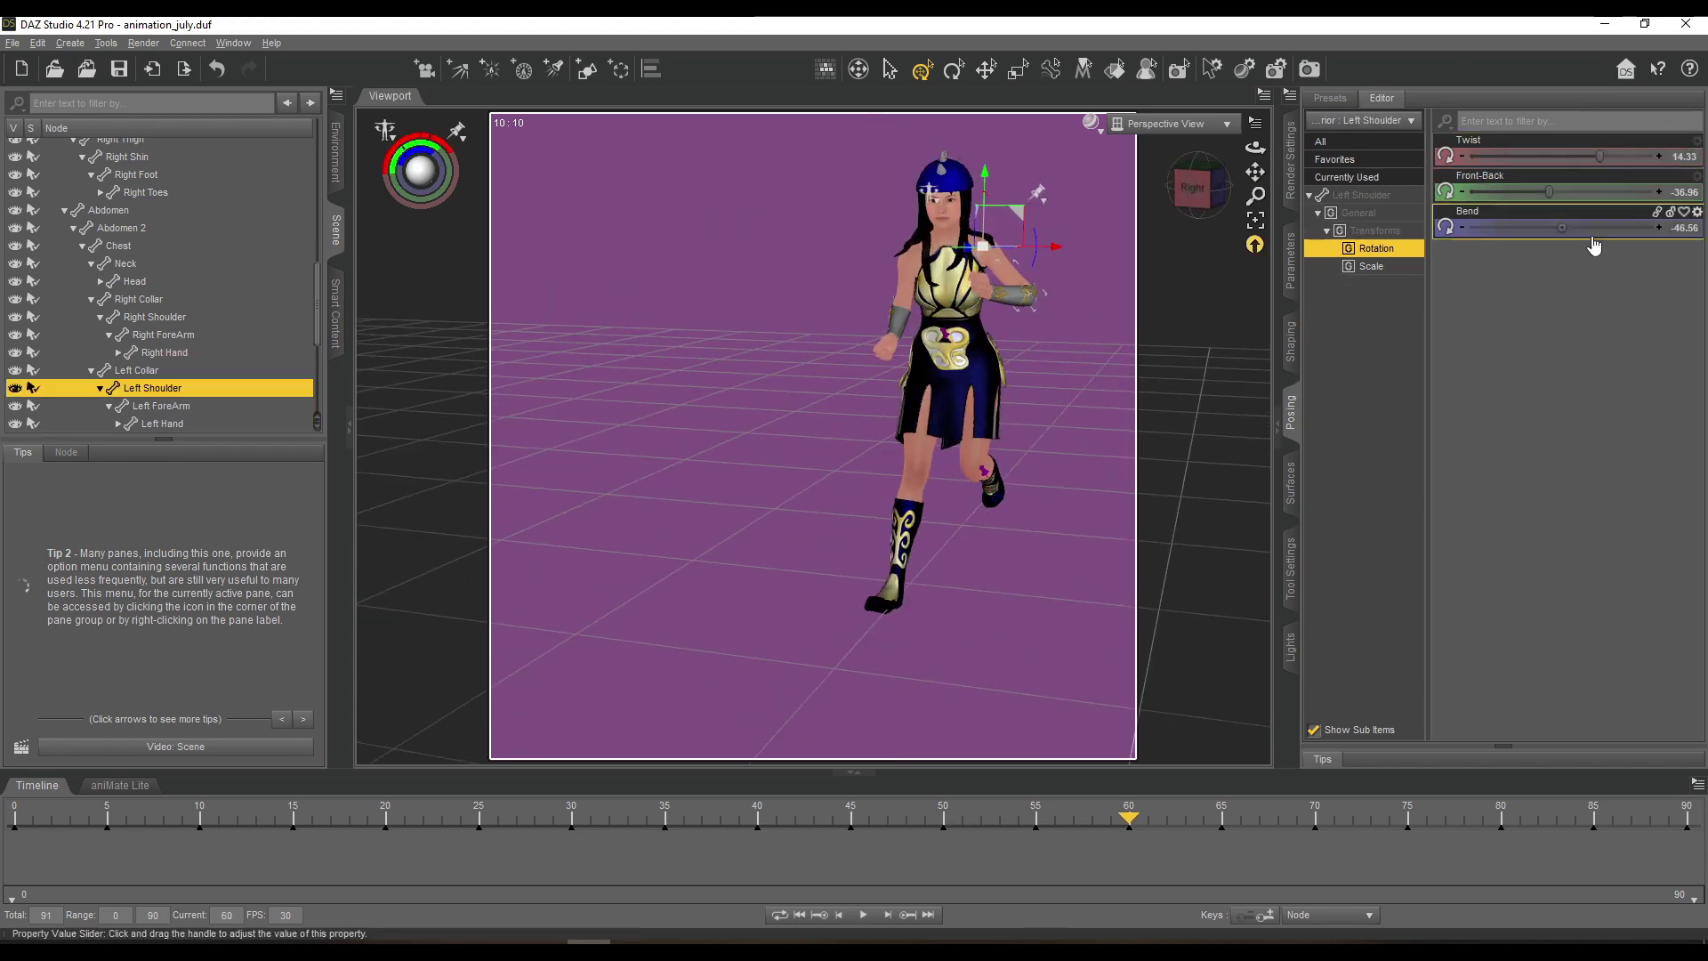
Swing the warrior's forward arm down and back at frame 65.
click(979, 821)
drag(1105, 835, 1222, 833)
click(787, 302)
drag(787, 303, 823, 363)
click(793, 341)
drag(1199, 187, 1226, 228)
Pose the arms at frame 70 with the right forearm at Twist -4.64 and Bend 70.64 and the right hand at Bend -3.91.
click(1165, 851)
click(795, 359)
drag(1542, 228, 1552, 228)
mouse_move(1201, 191)
mouse_down()
mouse_move(1195, 165)
mouse_move(1198, 218)
mouse_up()
click(1004, 322)
click(888, 370)
drag(1575, 228, 1563, 227)
click(886, 345)
drag(1202, 188, 1158, 166)
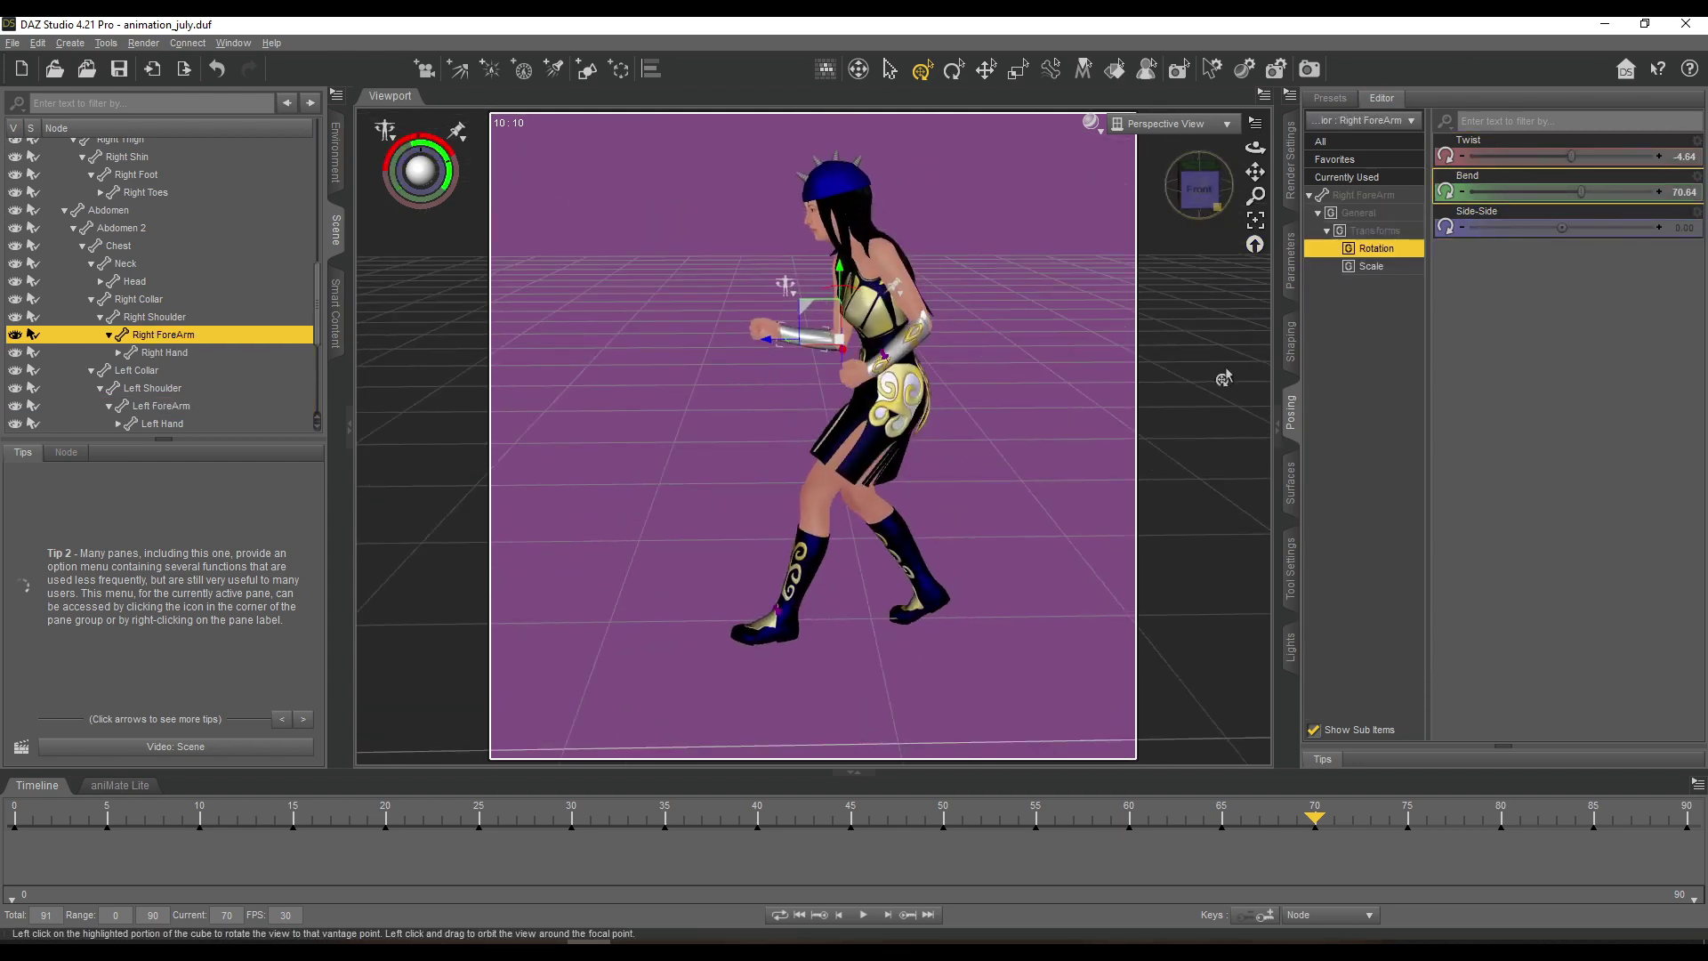
click(768, 339)
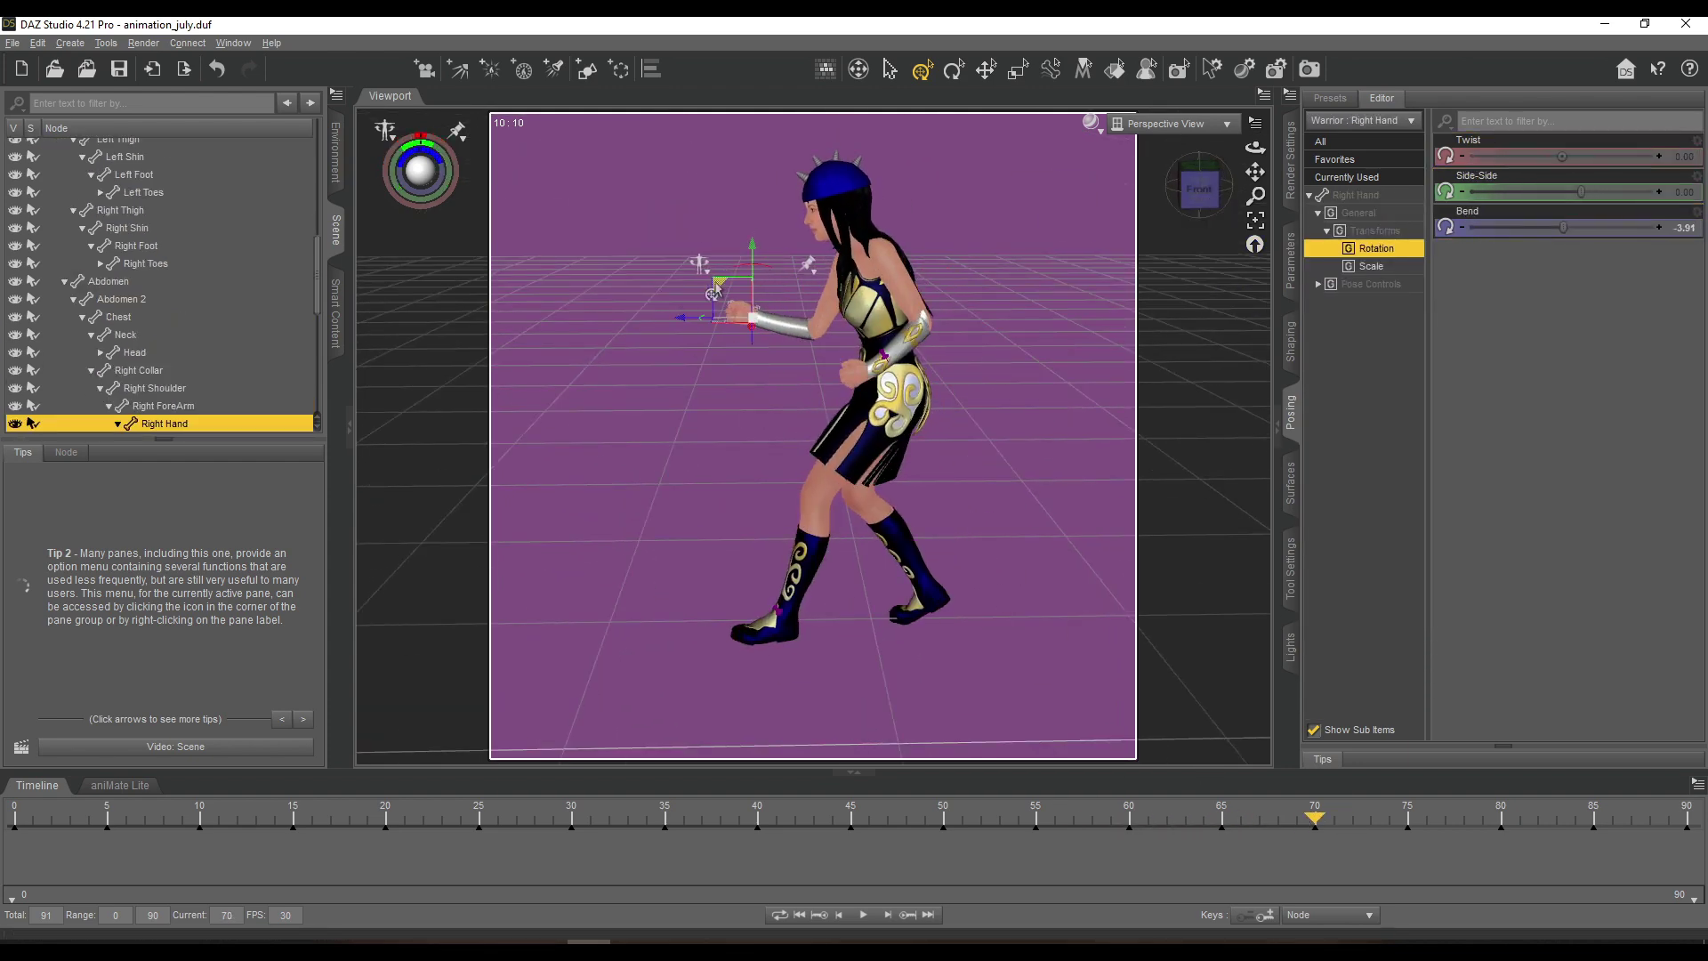
Pose the warrior's arms at frame 75, with the left hand at Side-Side -15.65 and Bend -12.03.
drag(1385, 819, 1407, 819)
click(830, 327)
click(746, 279)
click(817, 349)
mouse_move(1200, 187)
mouse_down()
mouse_move(1194, 203)
mouse_move(1200, 181)
mouse_up()
drag(1408, 820, 1215, 831)
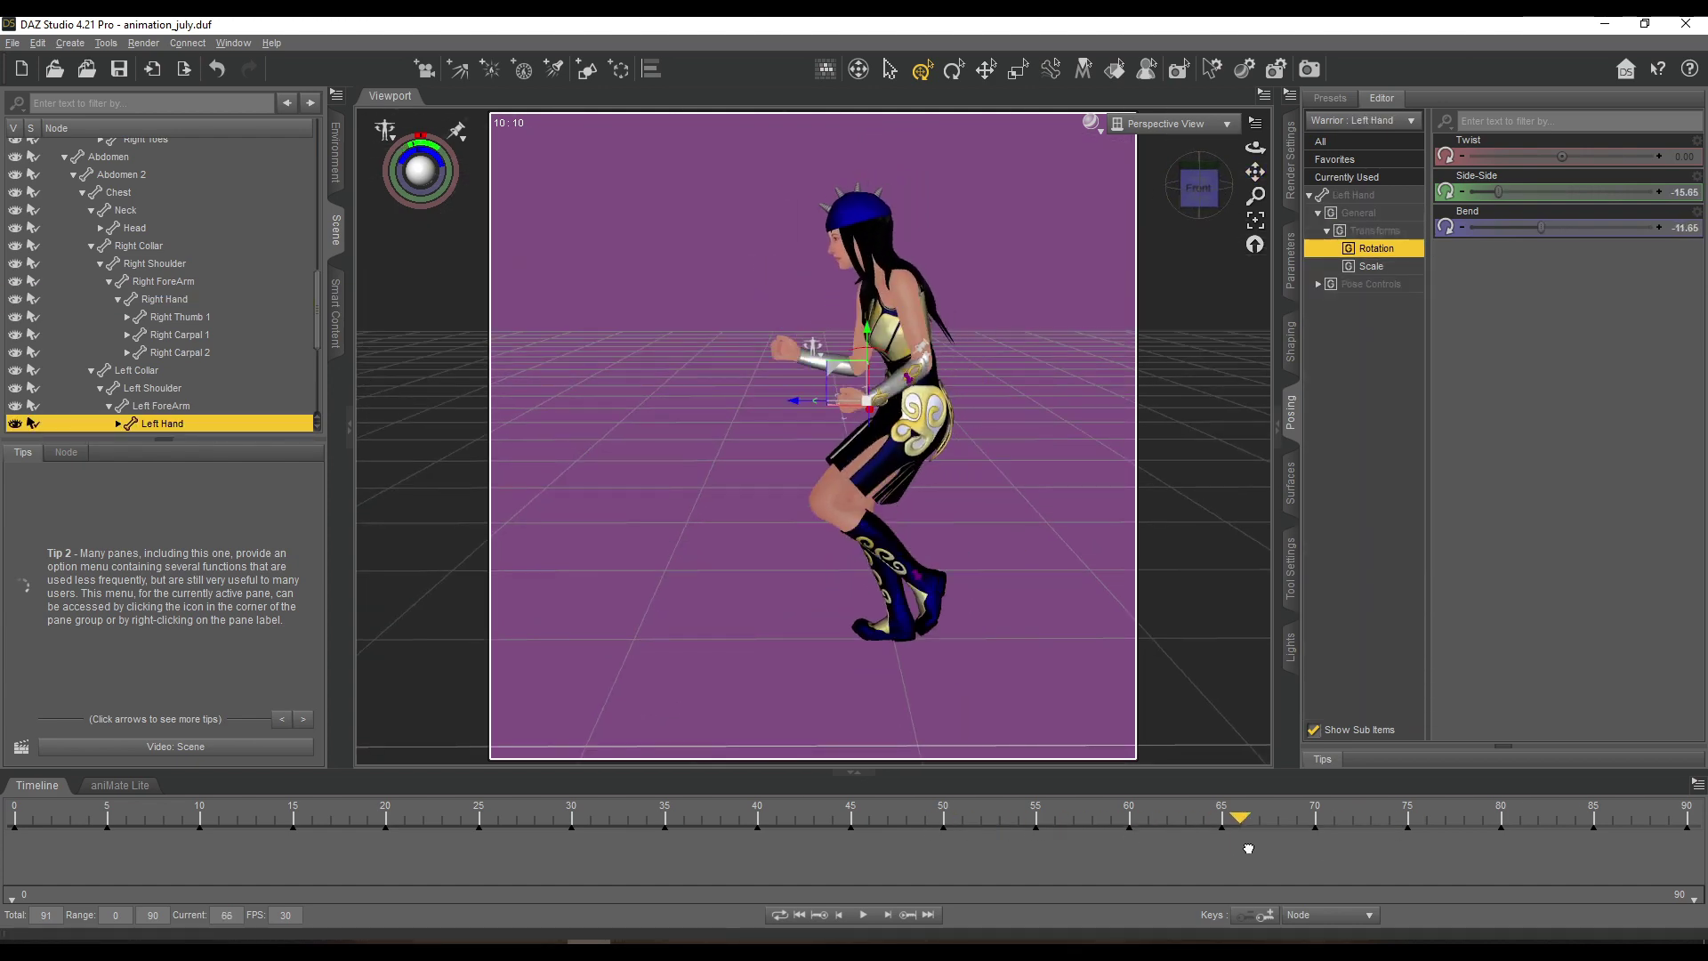
drag(1200, 187, 1207, 189)
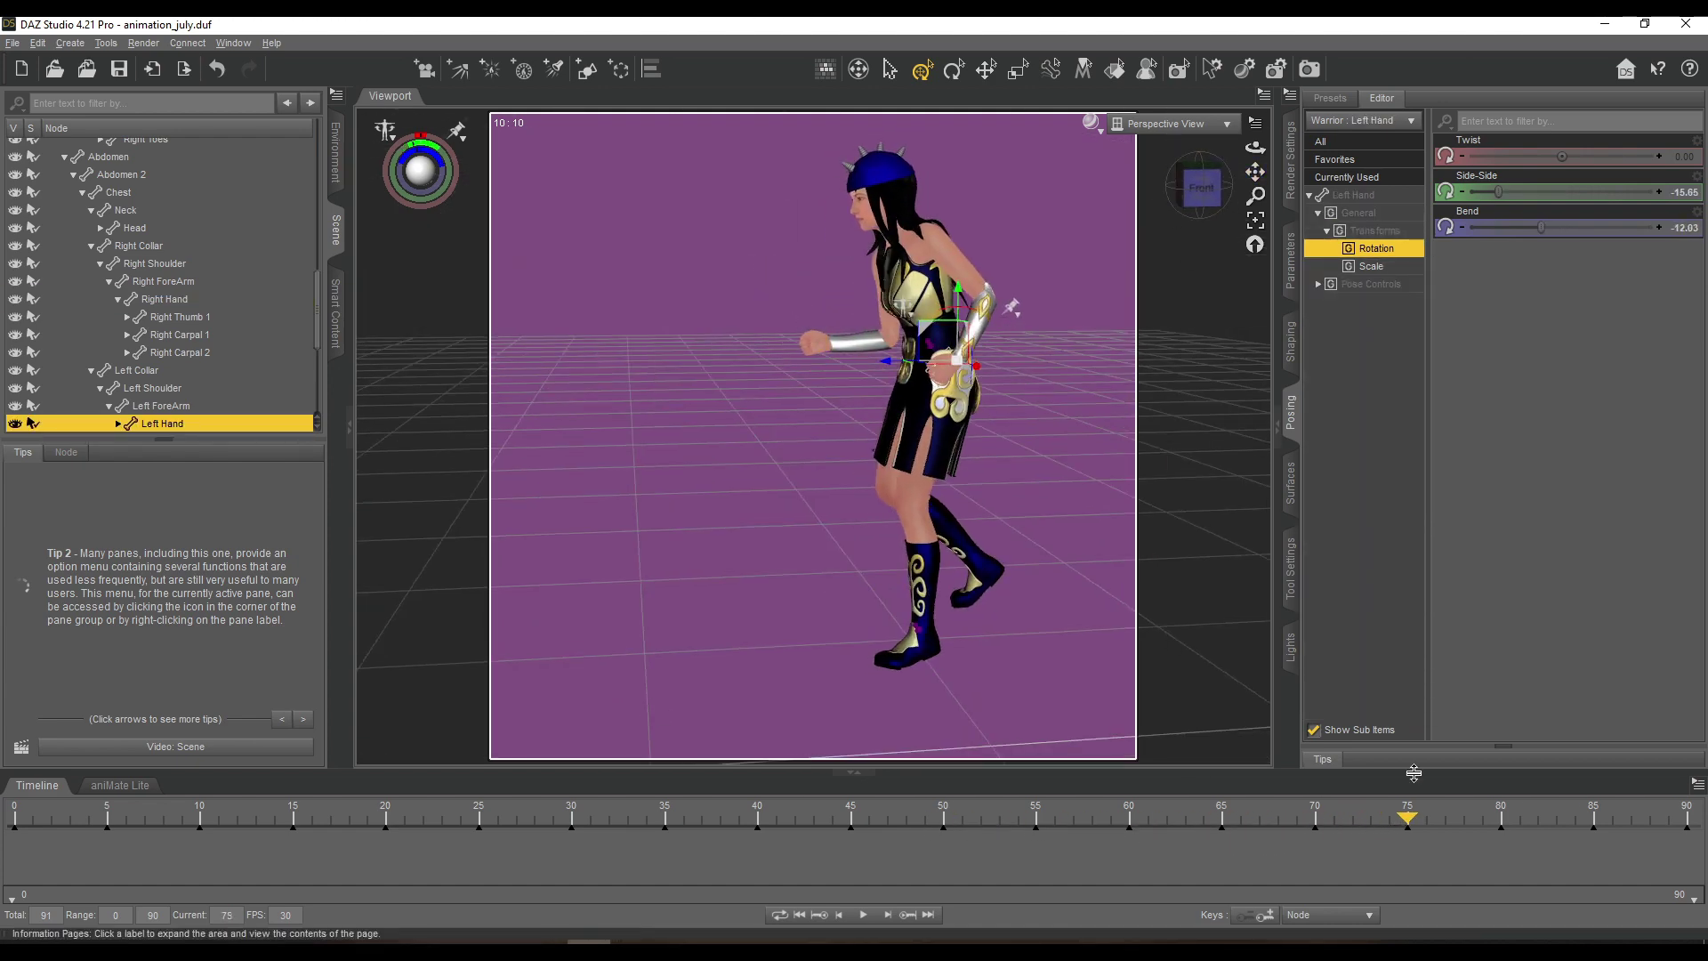
click(779, 304)
Reverse the warrior's arm swing at frame 85 and fine-tune the left arm's rotation.
drag(1313, 820, 1594, 823)
click(798, 353)
click(731, 303)
click(788, 378)
click(792, 357)
mouse_move(1200, 188)
mouse_down()
mouse_move(1160, 189)
mouse_move(1203, 214)
mouse_up()
click(1015, 283)
drag(1572, 196, 1584, 194)
drag(1575, 158, 1590, 157)
drag(1215, 210, 1162, 207)
Pose the warrior's right hand at frame 90.
drag(1591, 819, 1687, 811)
click(828, 385)
drag(1226, 205, 1198, 222)
Play the chase through the Camera view and extend the timeline to 151 total frames.
click(1177, 124)
click(1157, 283)
click(864, 917)
click(861, 918)
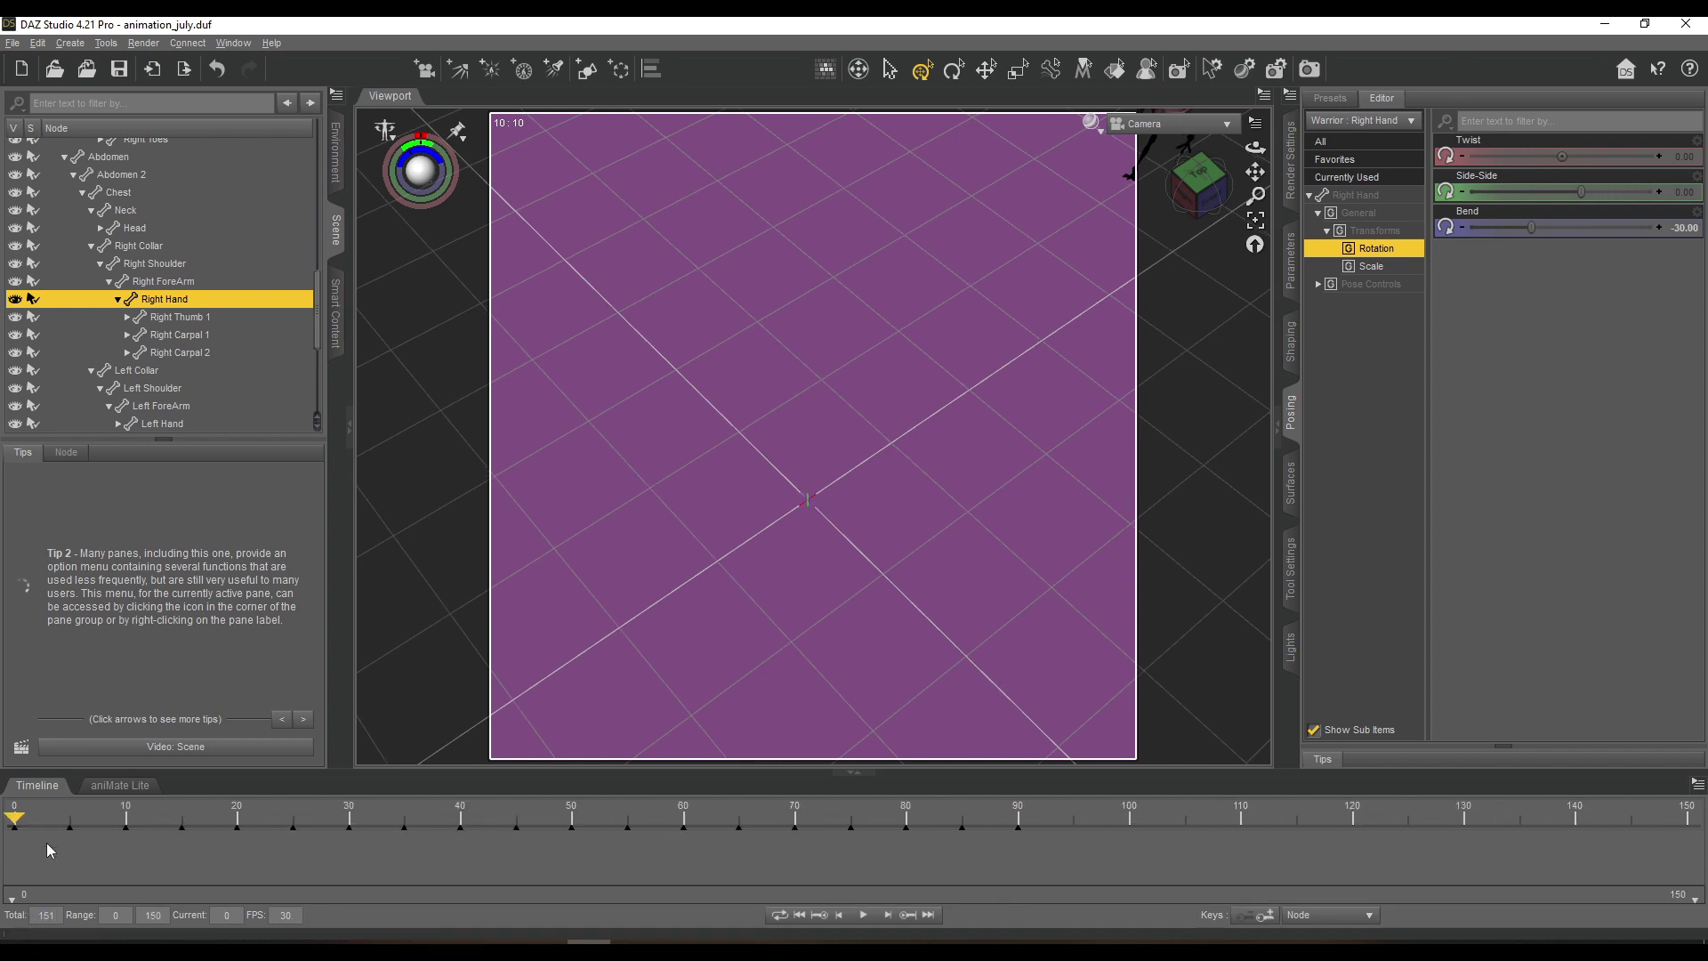
Extend the flamingo's run in aniMate Lite with two more flamingo run blocks after the existing three.
click(123, 787)
right_click(83, 806)
click(134, 834)
click(854, 571)
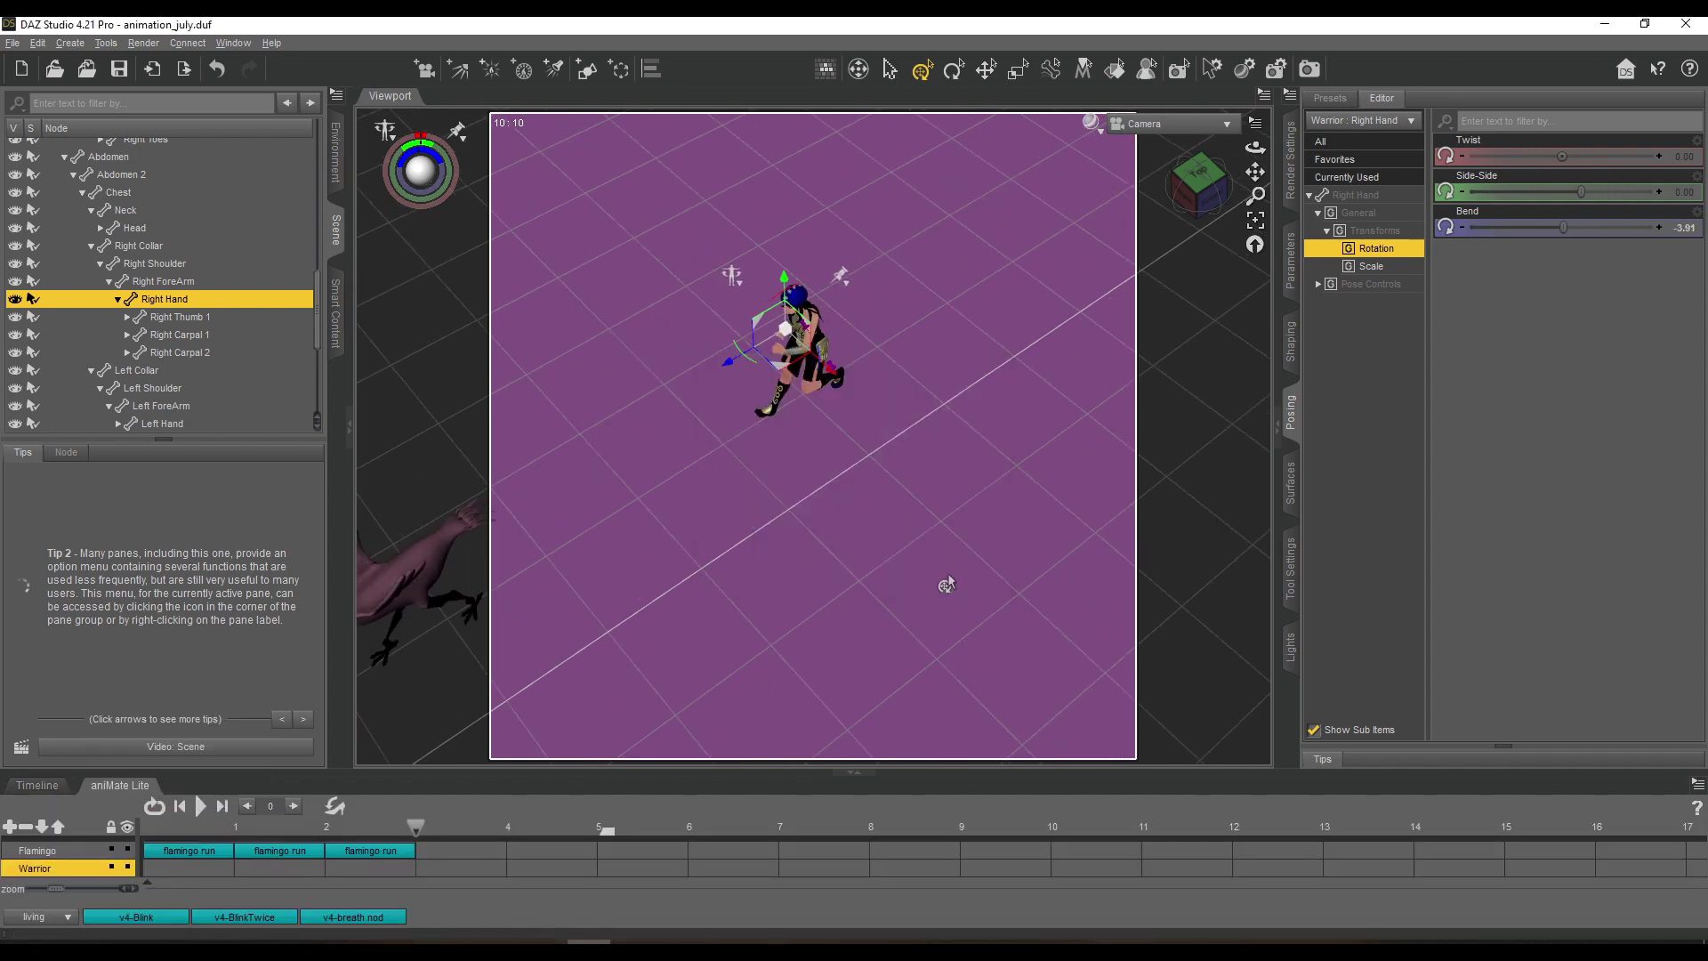
right_click(386, 856)
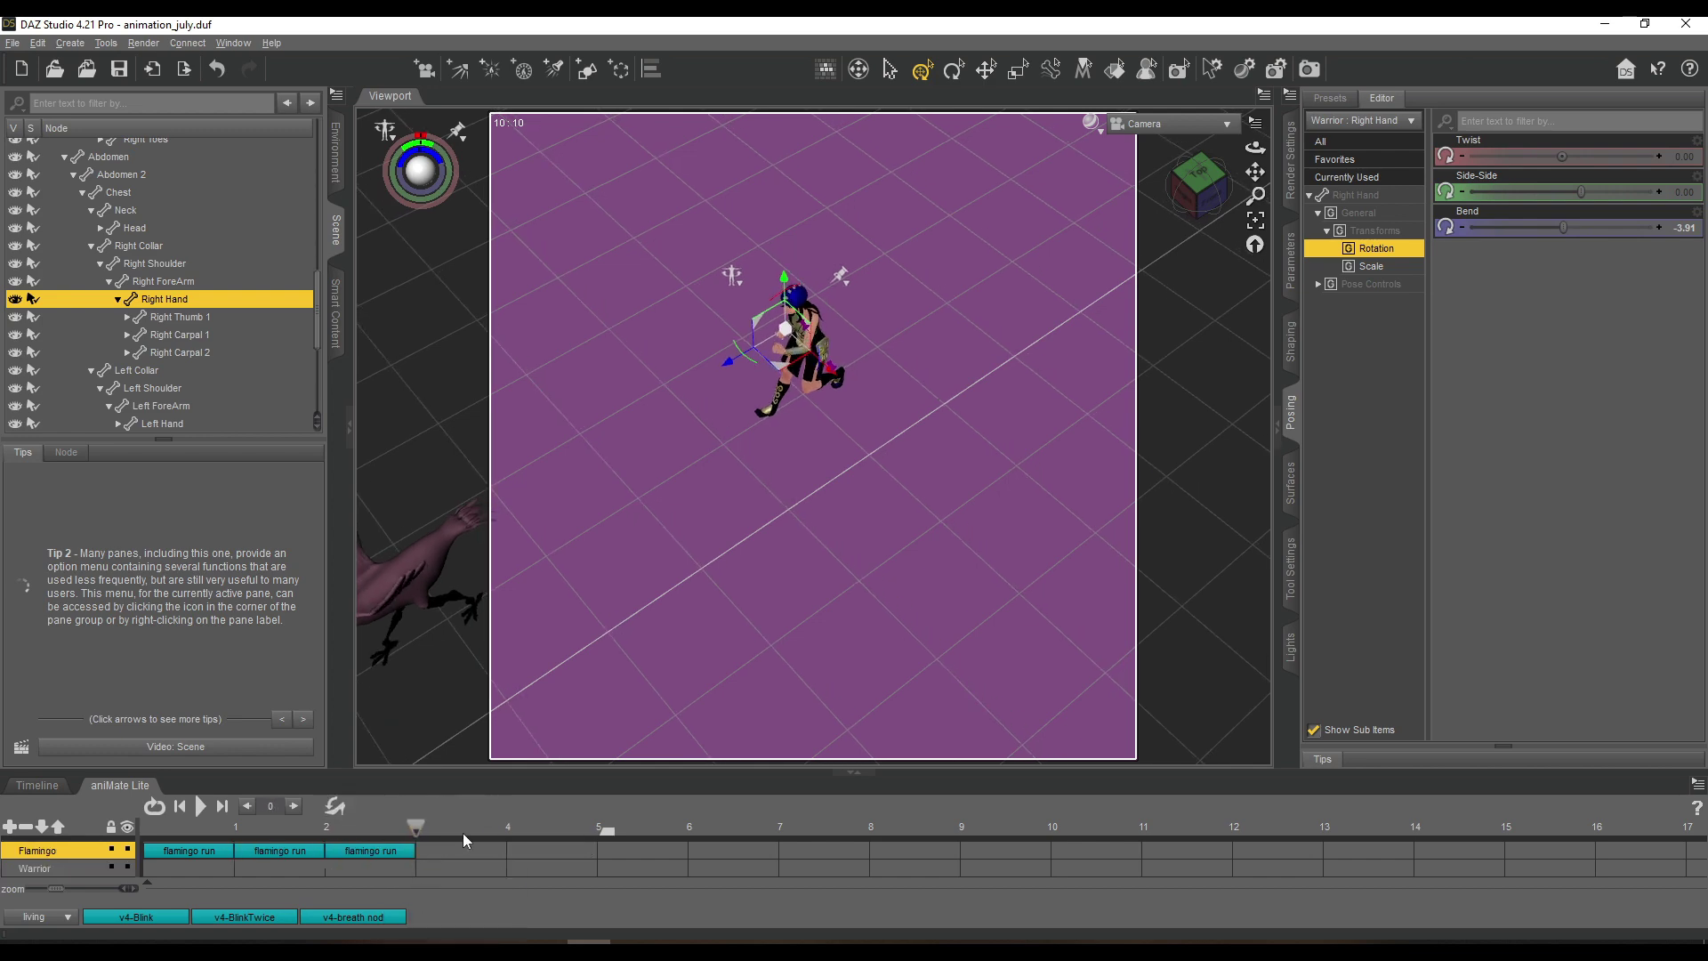
right_click(455, 850)
click(488, 710)
right_click(537, 846)
click(571, 708)
drag(583, 852, 556, 852)
mouse_move(415, 828)
mouse_down()
mouse_move(387, 836)
mouse_move(416, 832)
mouse_up()
Keyframe the Camera's X Translate at 572 on the timeline past frame 90.
click(38, 786)
drag(1017, 817, 1129, 817)
click(1368, 285)
click(1376, 249)
scroll(169, 267, up, 10)
click(55, 165)
click(47, 183)
click(87, 236)
click(1381, 249)
click(1692, 157)
text(572)
key(Return)
Keyframe the Camera's X Translate at 672 on frame 105 and 722 on frame 110.
click(1677, 156)
text(672)
key(Return)
click(1185, 816)
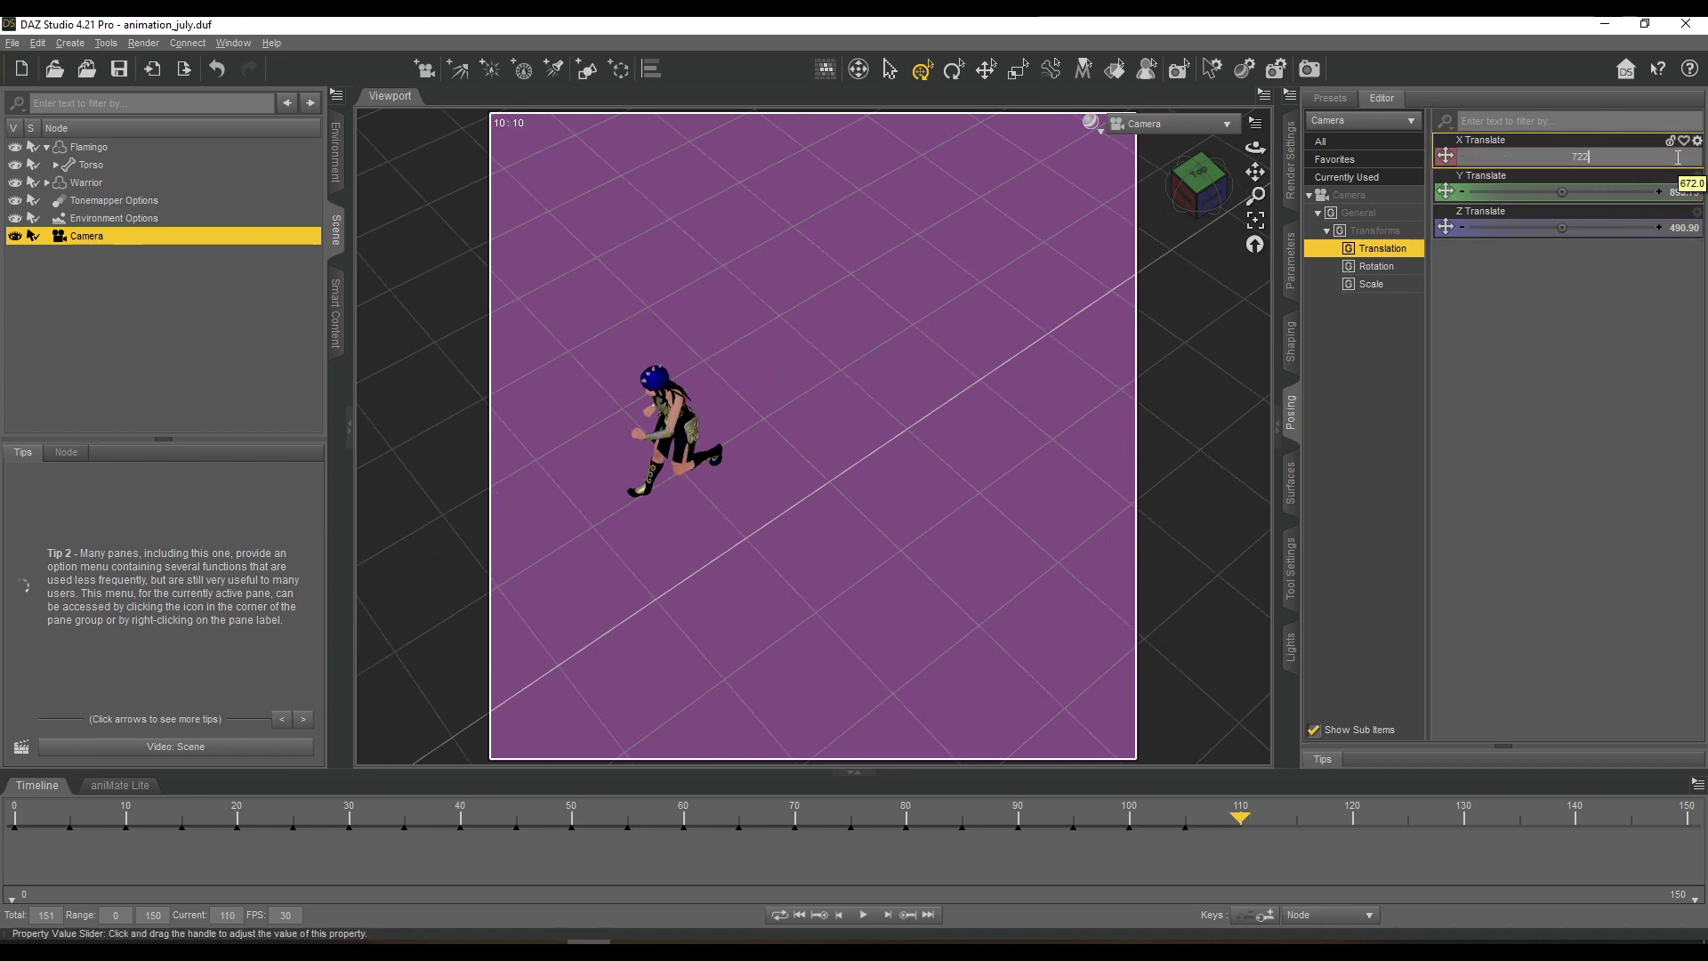
click(1675, 157)
text(722)
key(Return)
Keyframe the Camera's X Translate at 772 on frame 115 and 822 on frame 120.
click(1296, 816)
click(1674, 158)
text(772)
key(Return)
click(1352, 816)
click(1682, 158)
text(822)
key(Return)
Keyframe the Camera's X Translate at 872 on frame 125 and 922 on frame 130.
click(1407, 816)
click(1673, 156)
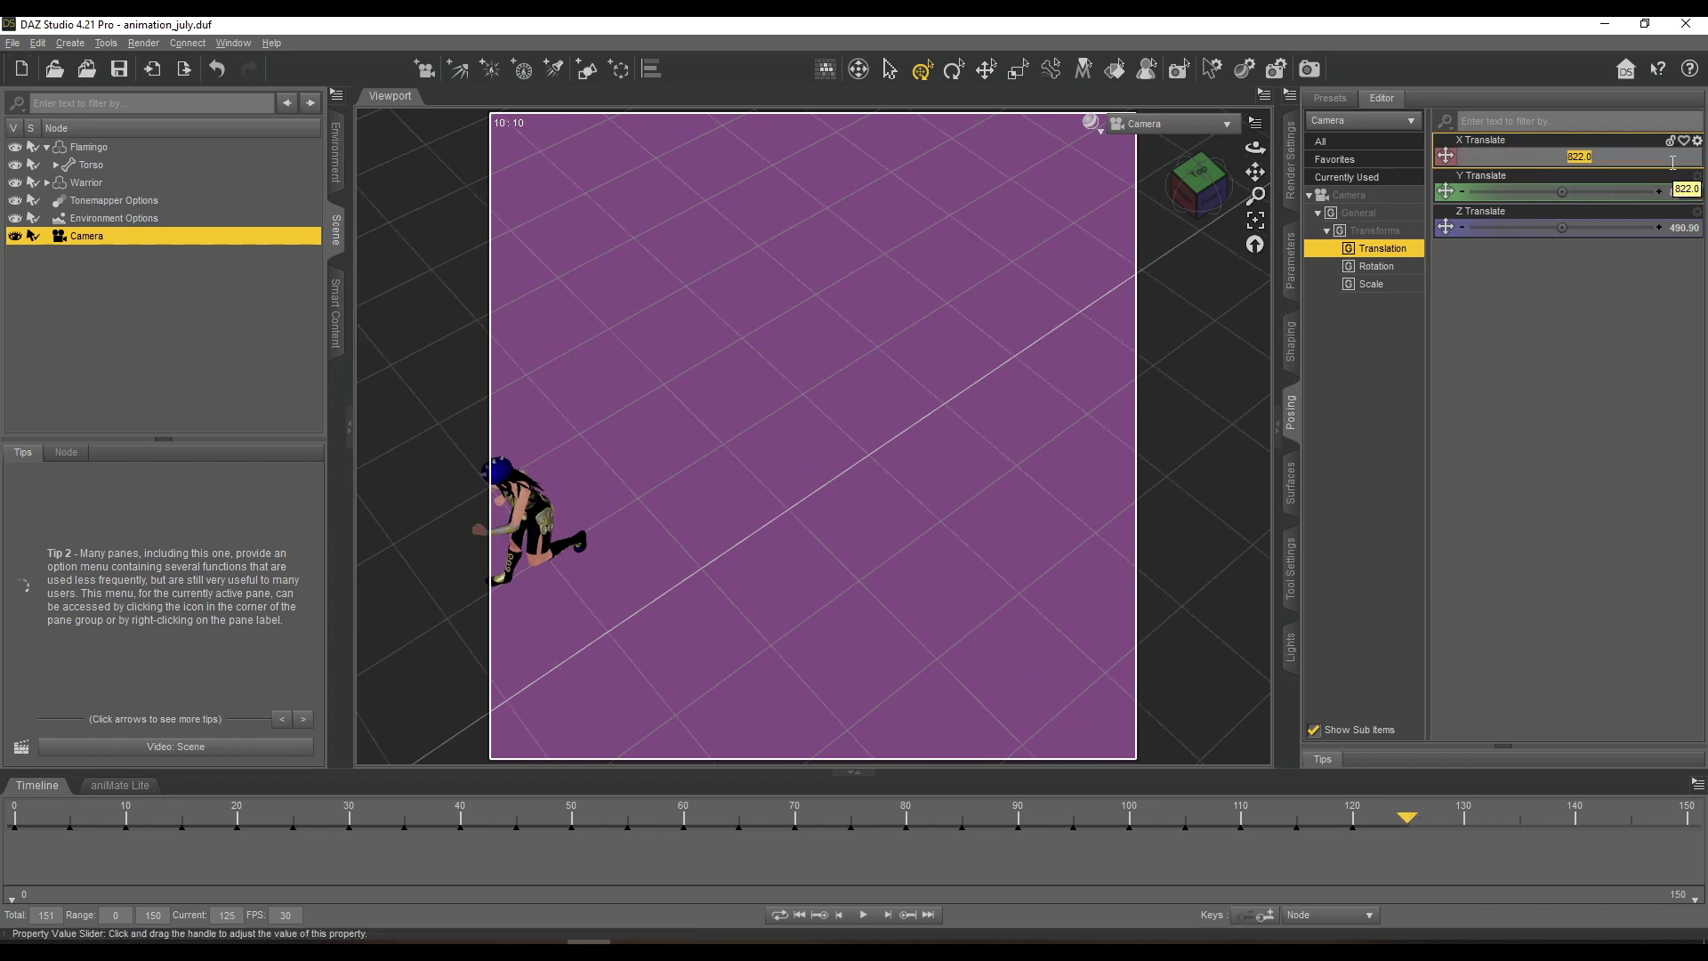
text(872)
key(Return)
click(1464, 816)
click(1677, 157)
text(922)
key(Return)
Shorten the timeline to 131 total frames and scrub through the chase.
key(BackSpace)
text(3)
key(Return)
drag(16, 820, 1161, 878)
In Perspective View, face the warrior from the Front side and move her planted foot back at frame 95.
click(1175, 124)
click(1161, 141)
click(1082, 816)
drag(1060, 814, 1236, 821)
click(923, 430)
click(786, 660)
click(1198, 187)
drag(1256, 171, 1219, 138)
drag(693, 561, 766, 566)
Pose the warrior's left foot and right hand for the running stride at frame 95, undoing one unwanted adjustment.
click(830, 337)
drag(794, 289, 852, 301)
click(792, 583)
click(828, 324)
click(808, 378)
key(ctrl+z)
click(857, 488)
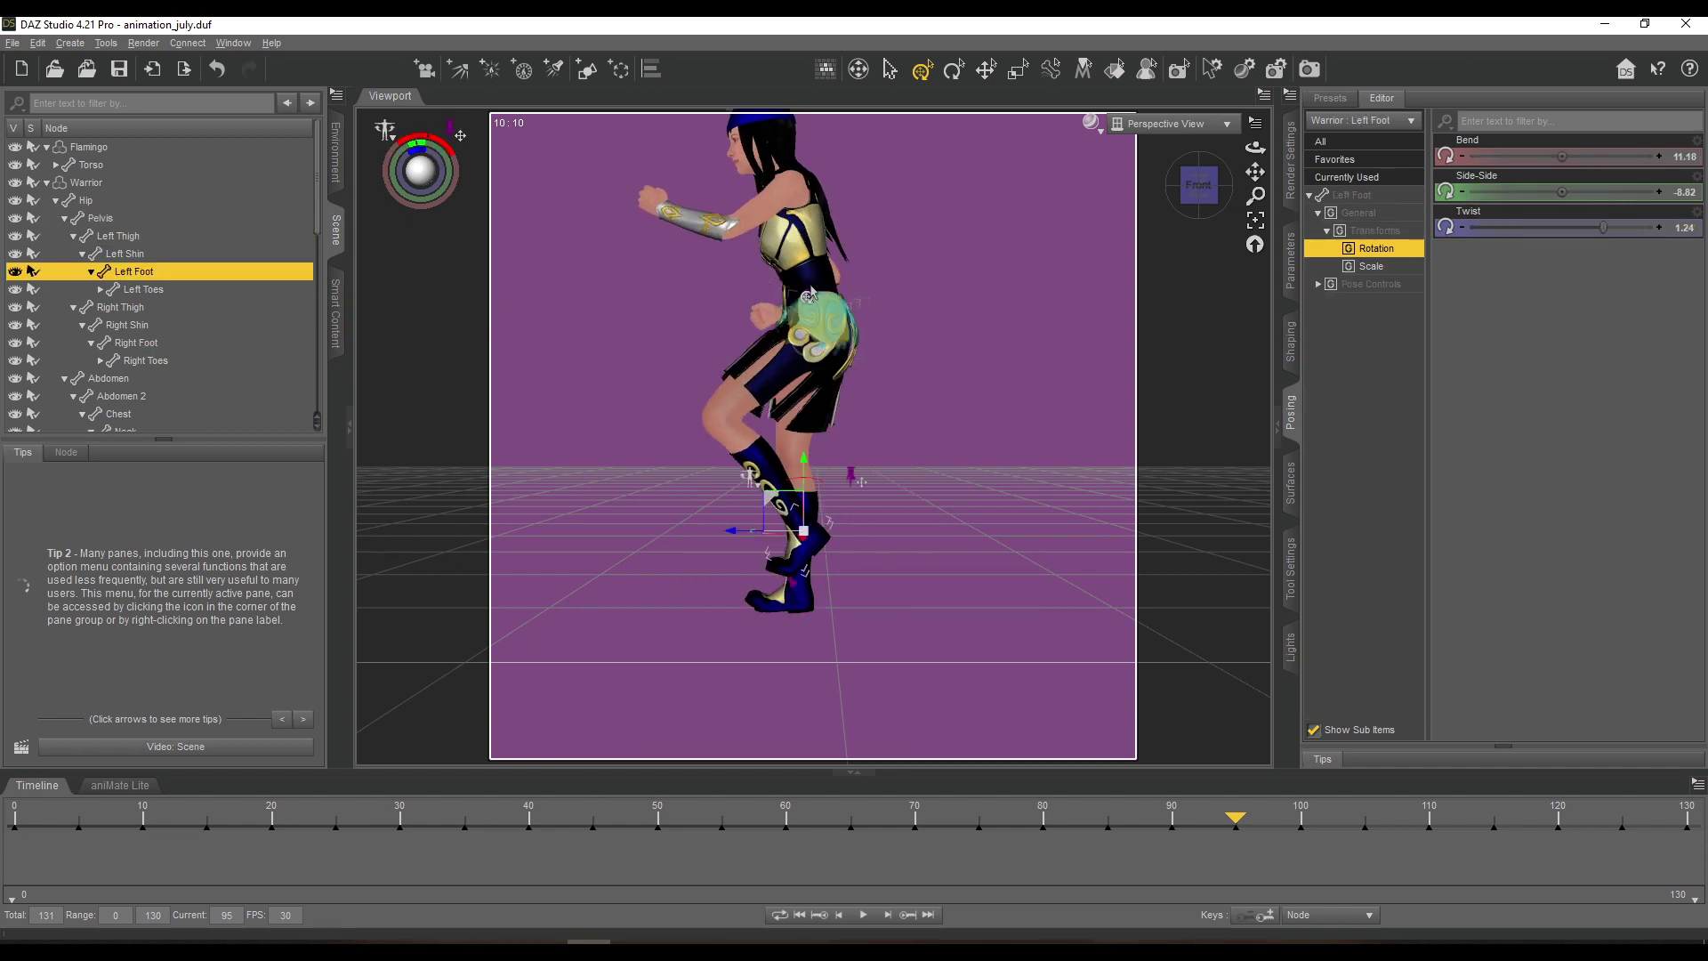
click(717, 279)
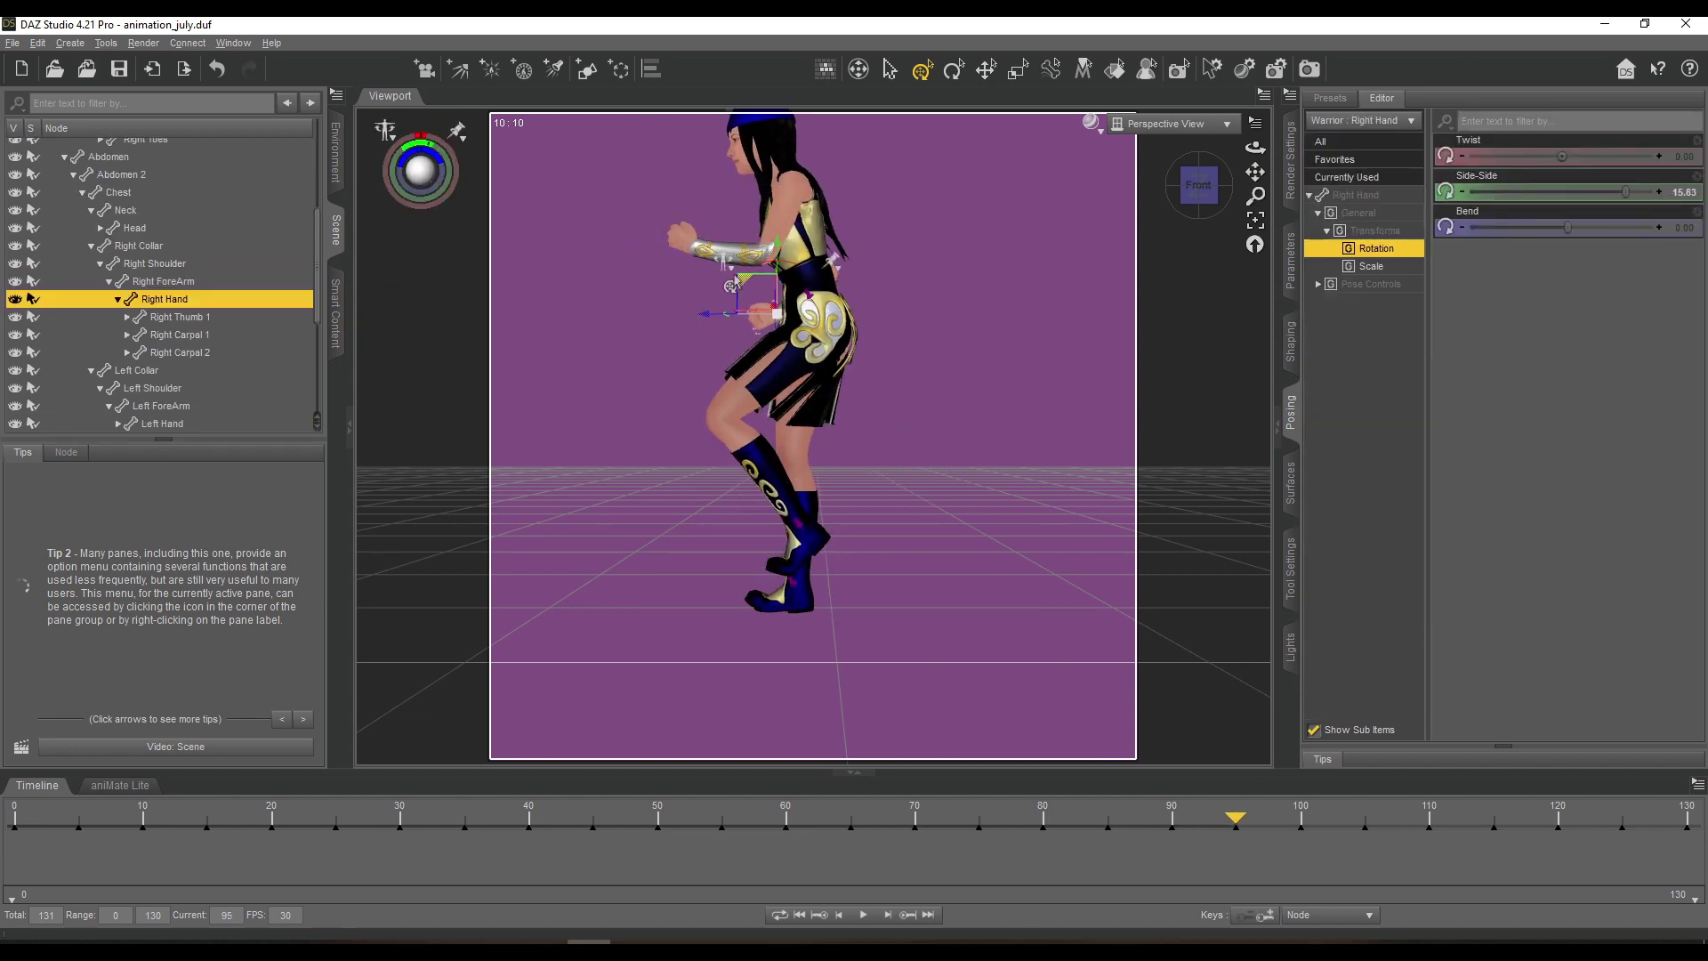
drag(721, 273, 683, 249)
Lift the warrior's left foot forward at frame 100 and adjust her right foot and right hand to match.
drag(1235, 817, 1300, 818)
click(790, 539)
drag(764, 495, 713, 483)
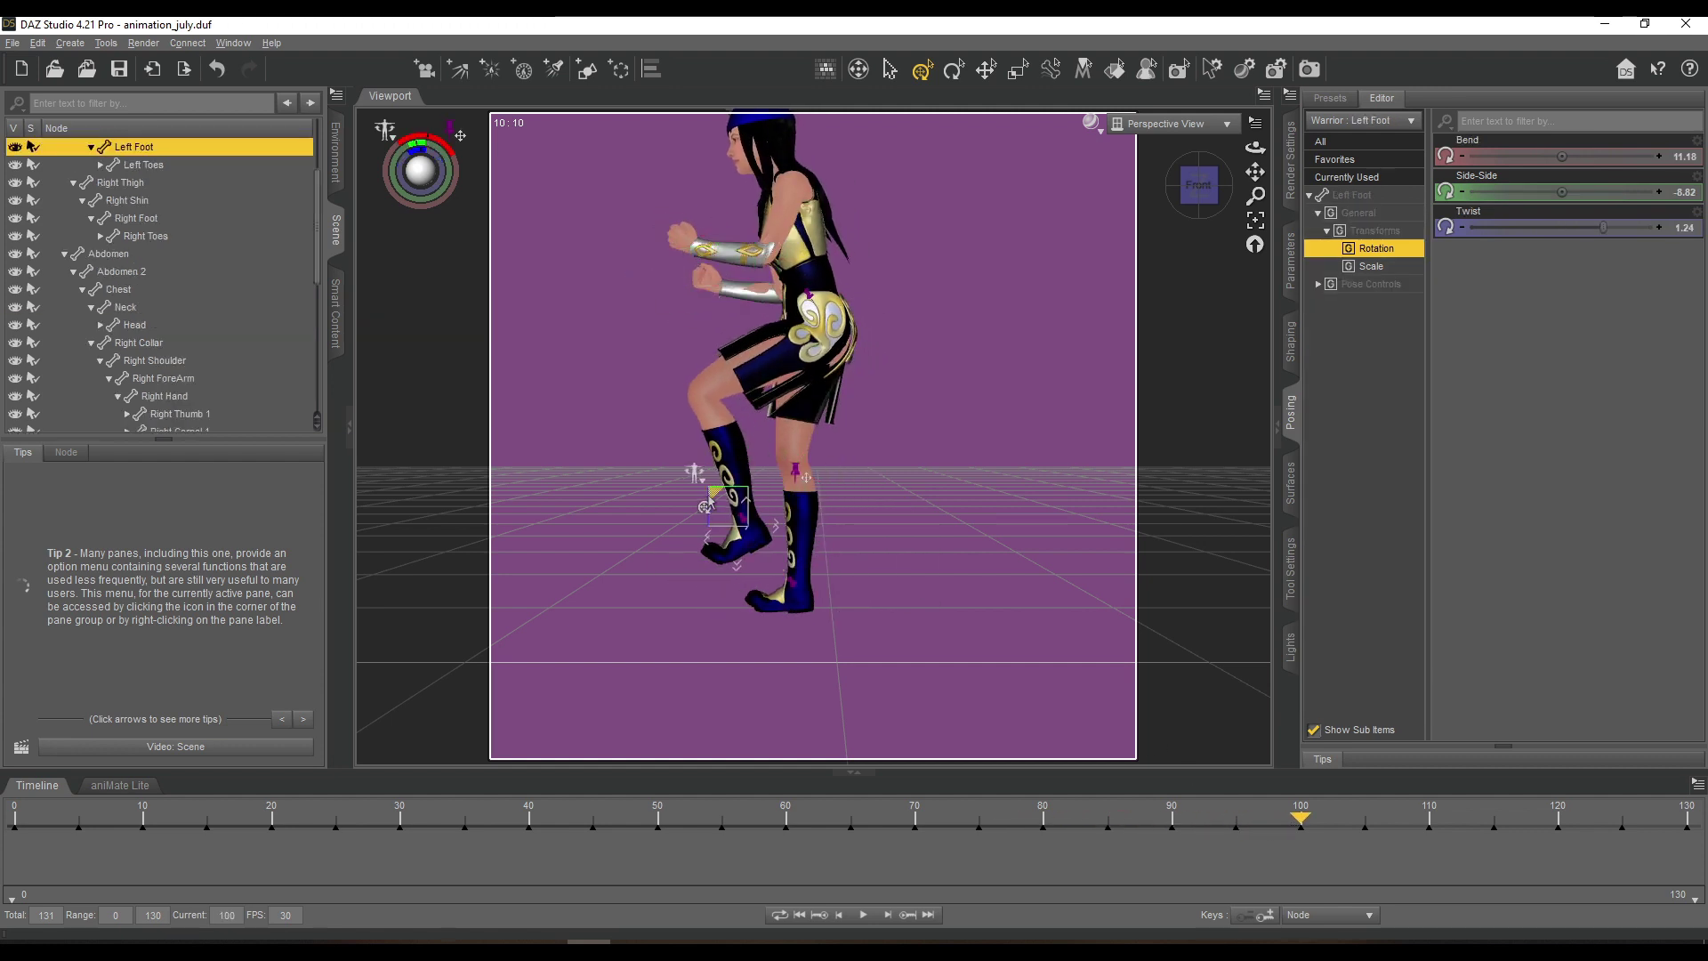
click(809, 562)
click(709, 258)
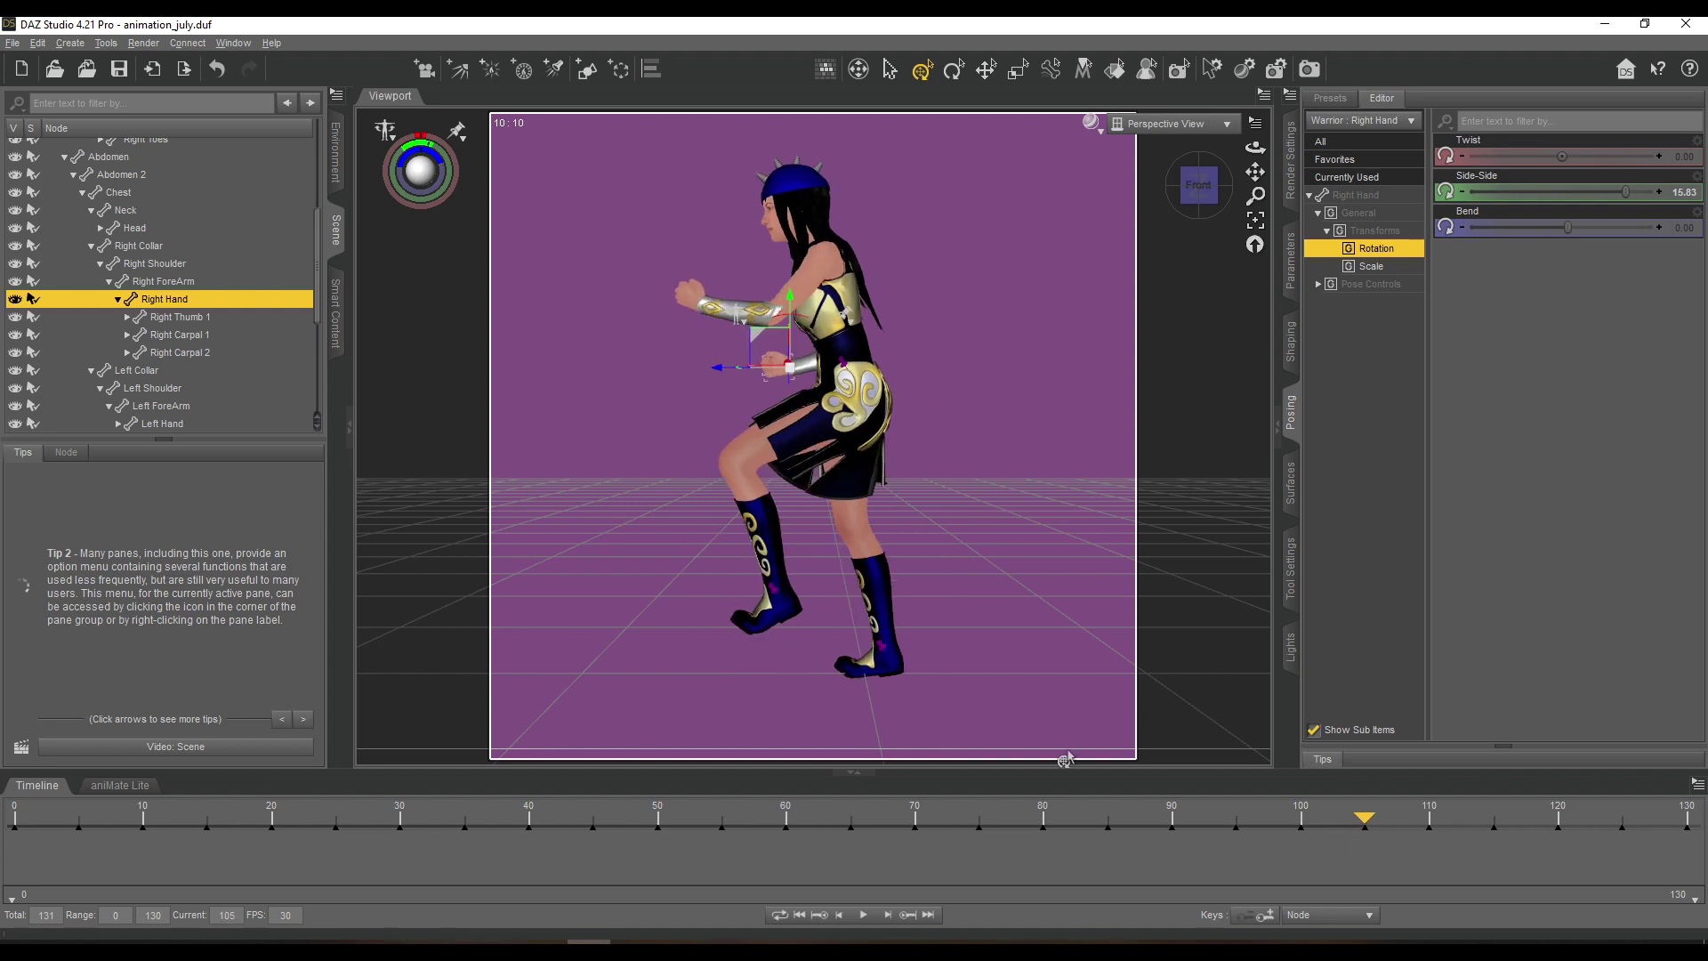
Stride the warrior's left foot forward and right foot back at frame 105, and adjust her chest bend and hands at frame 100.
click(767, 607)
drag(748, 567, 683, 603)
click(877, 656)
drag(857, 625, 882, 624)
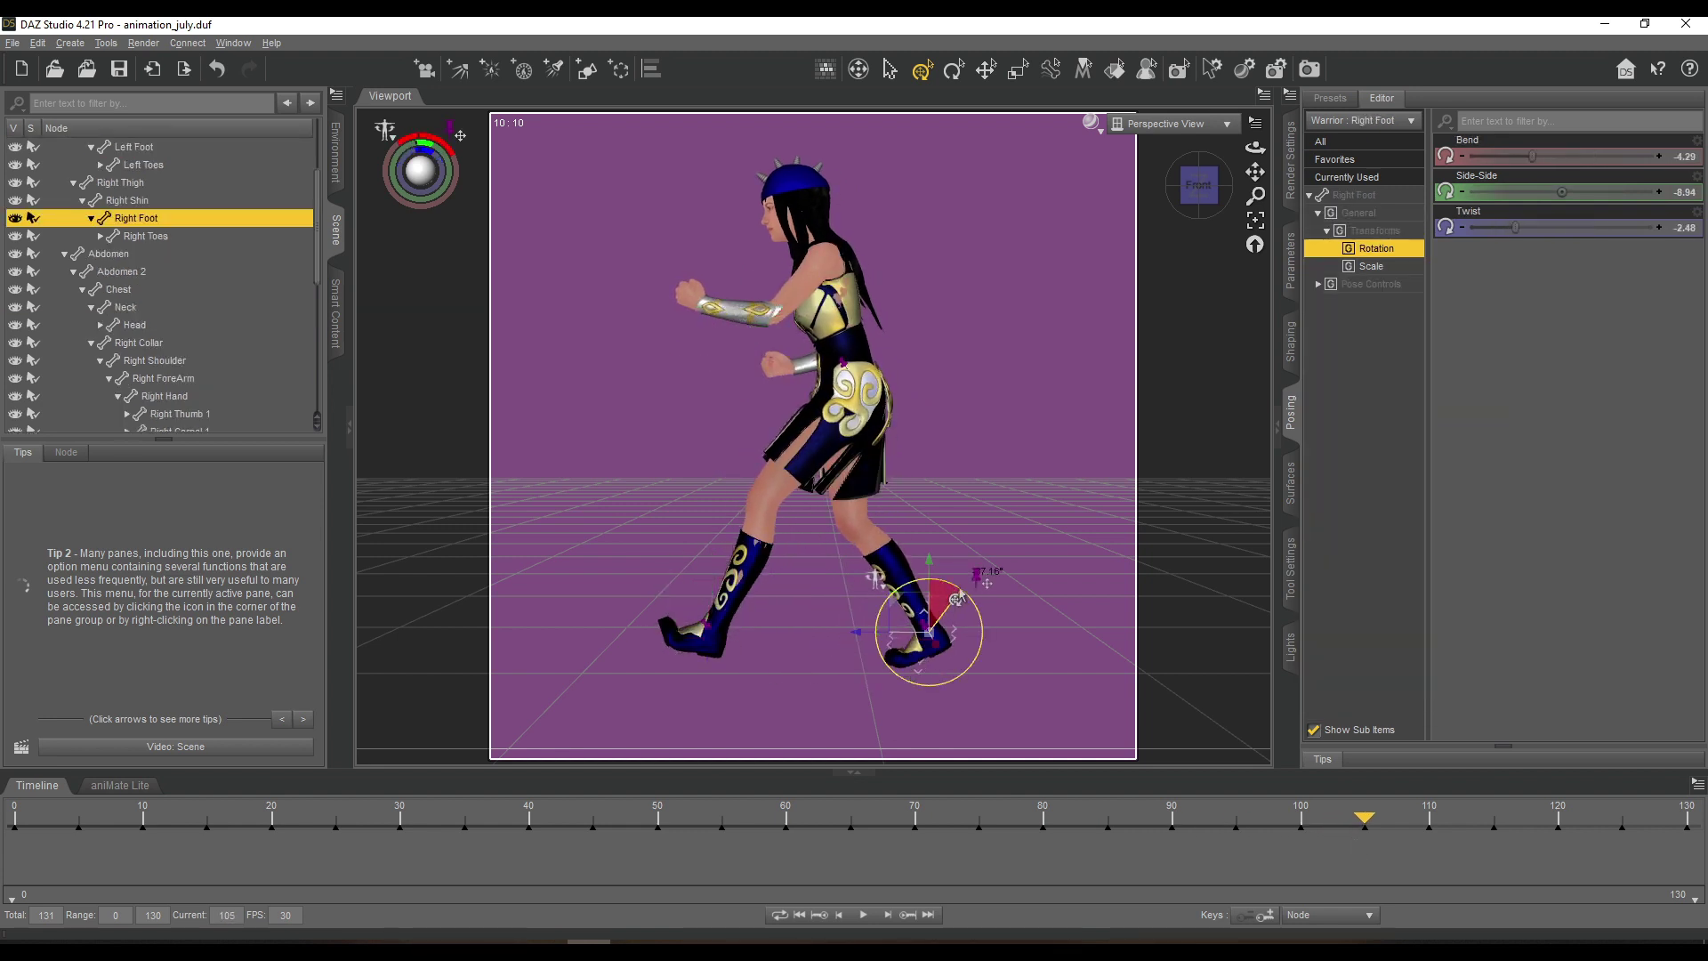
click(842, 325)
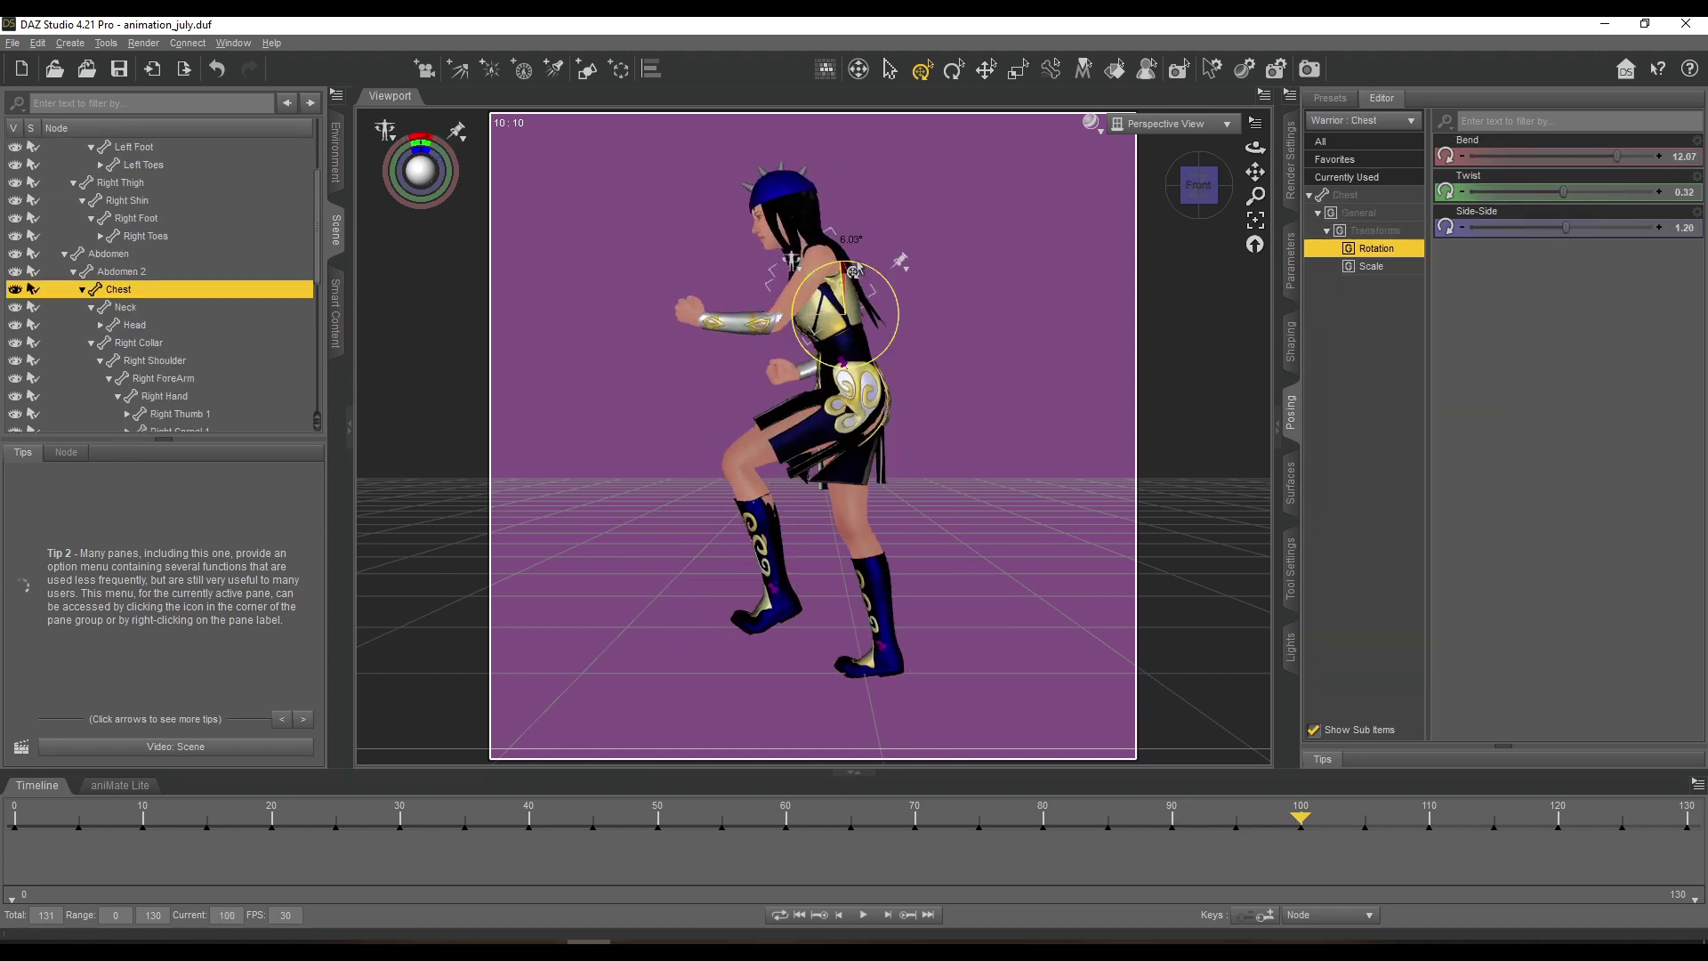
click(680, 335)
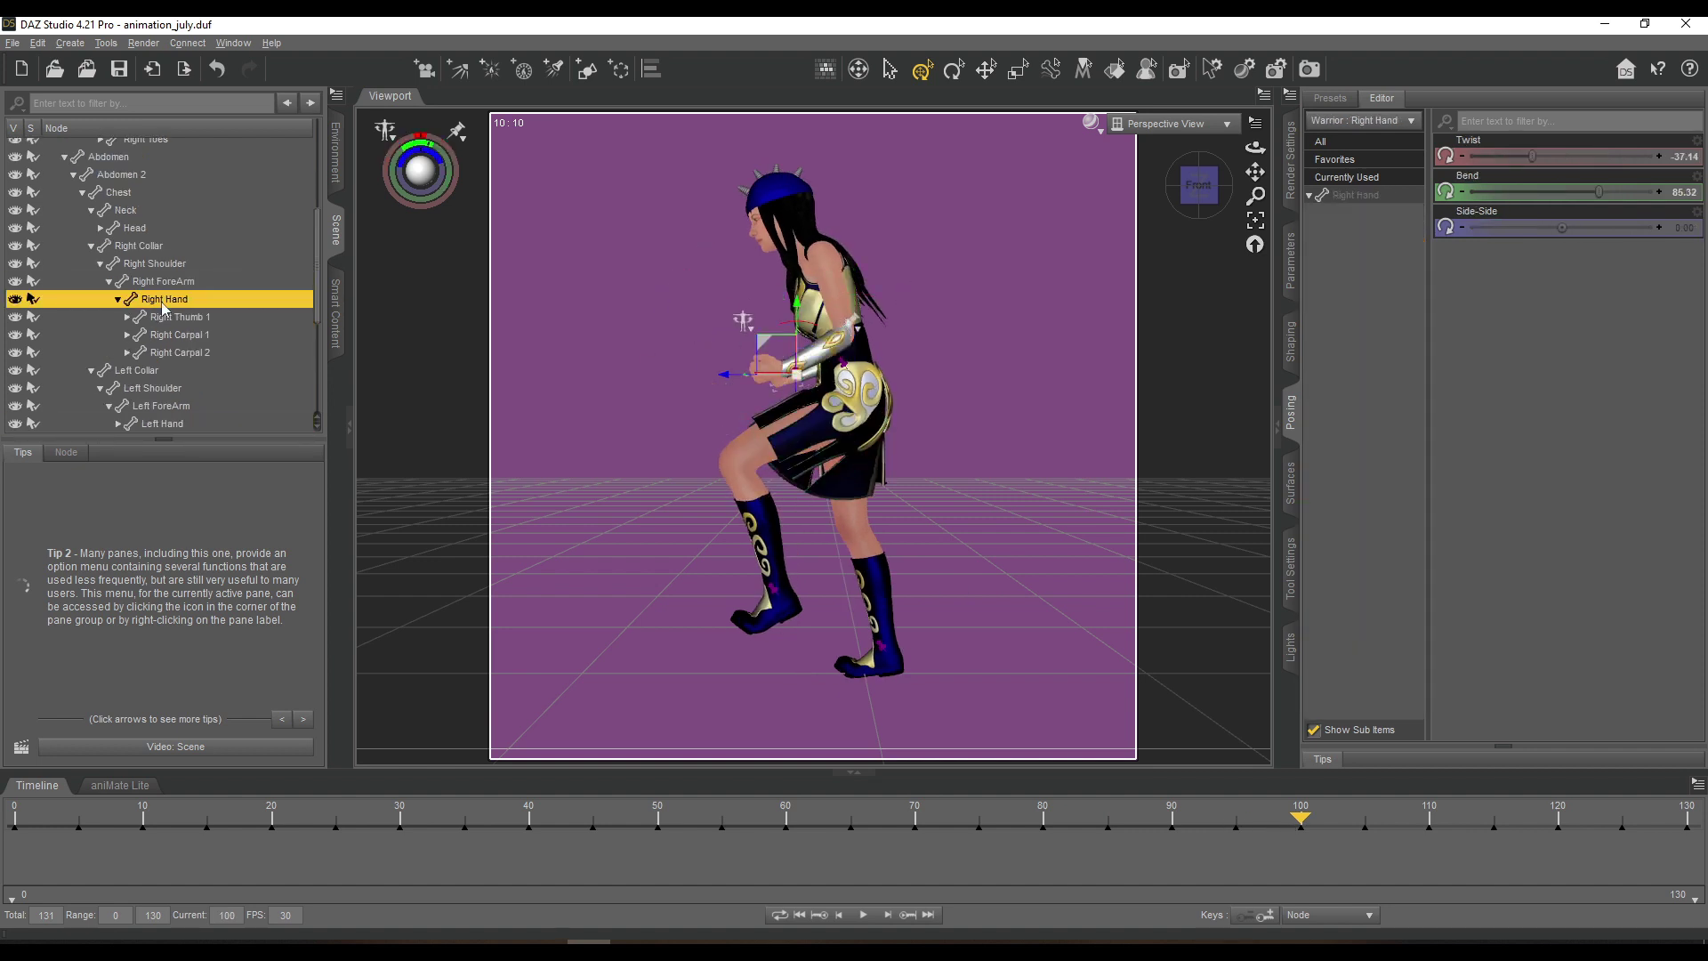
Pose the warrior's feet and extend her right hand forward at frame 110.
drag(1304, 828, 1429, 823)
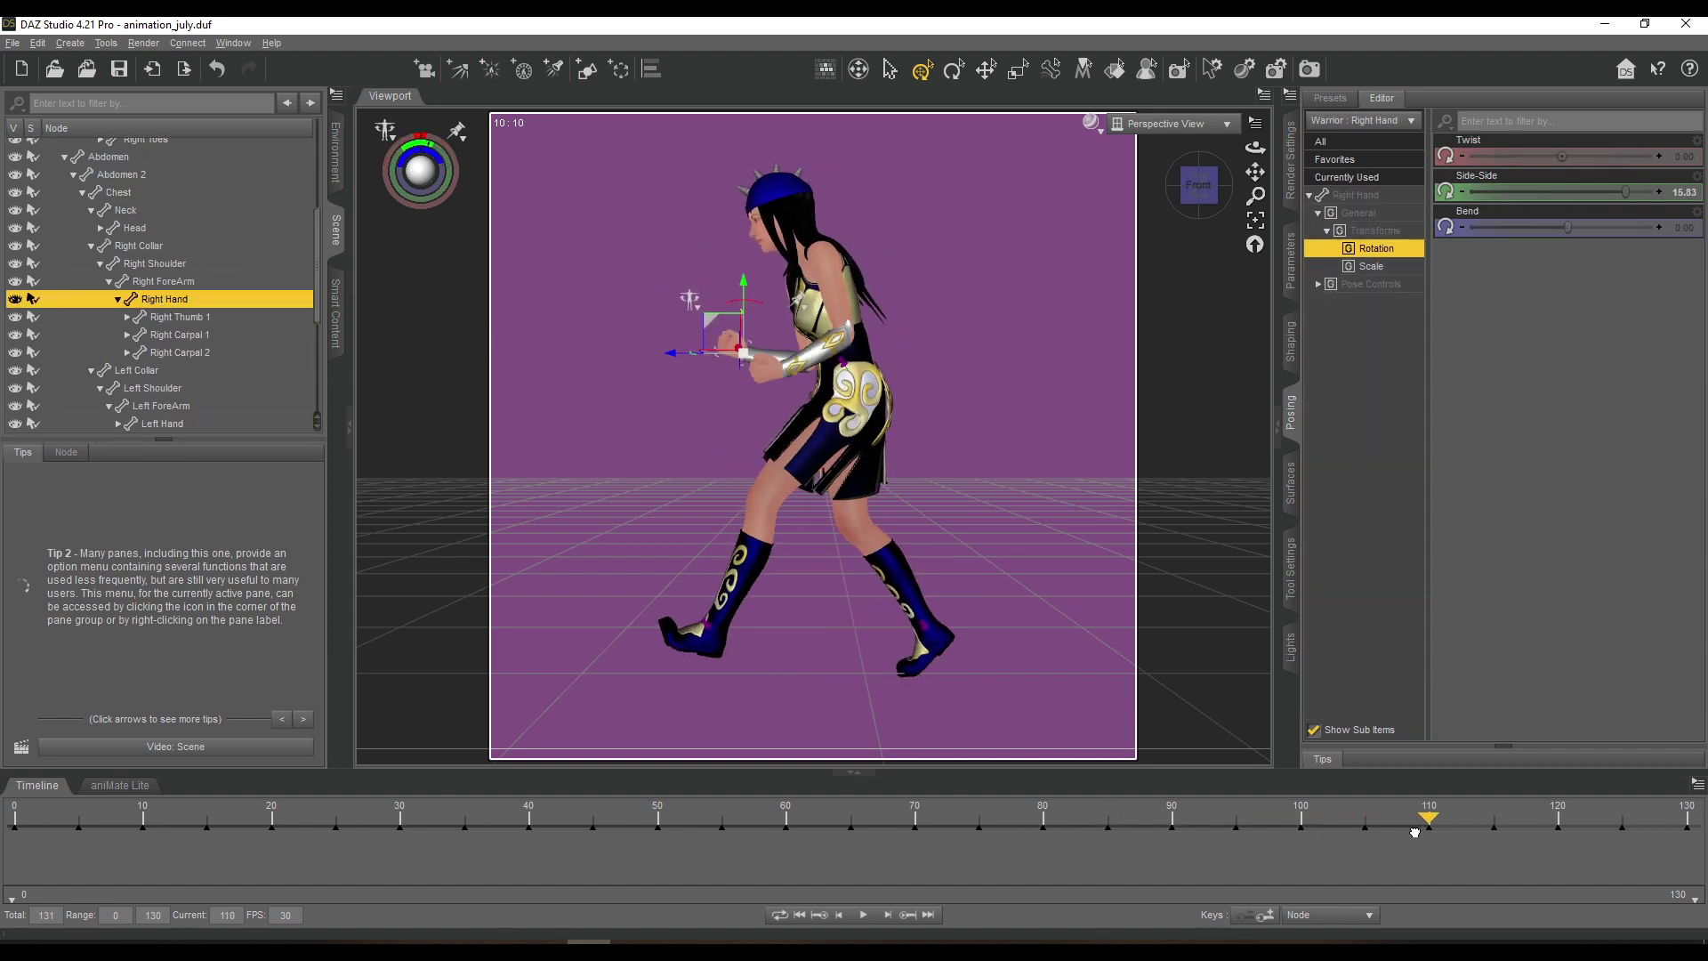
click(712, 605)
click(895, 608)
drag(765, 368, 694, 336)
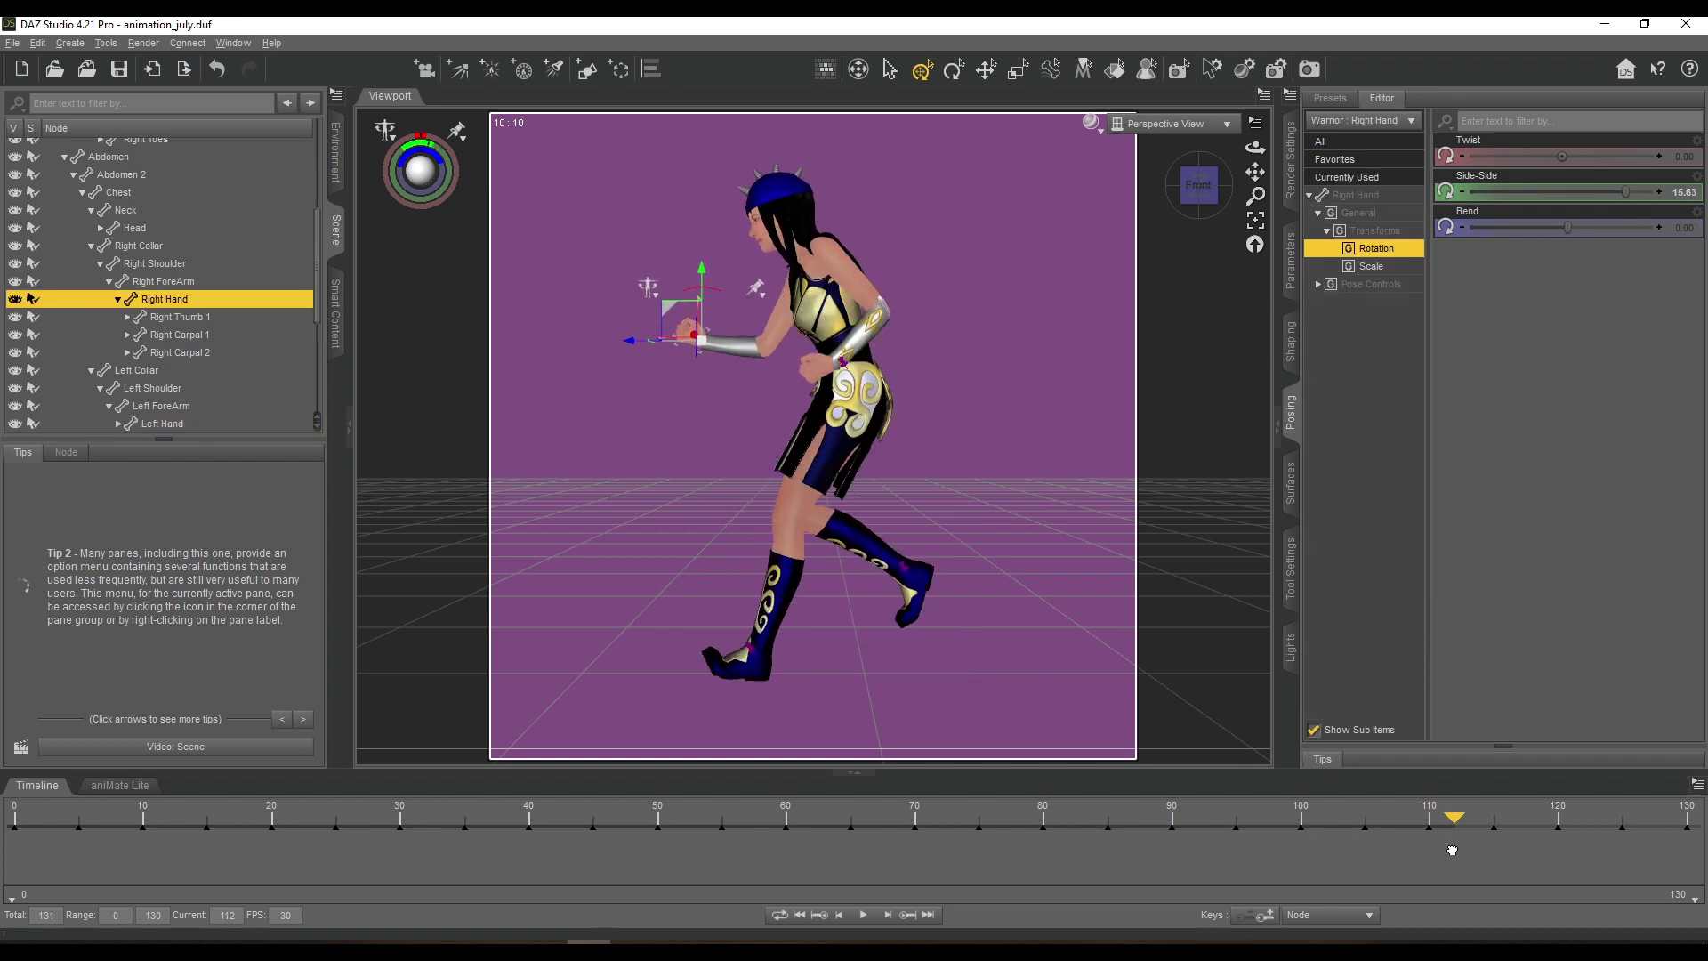
click(743, 654)
click(805, 365)
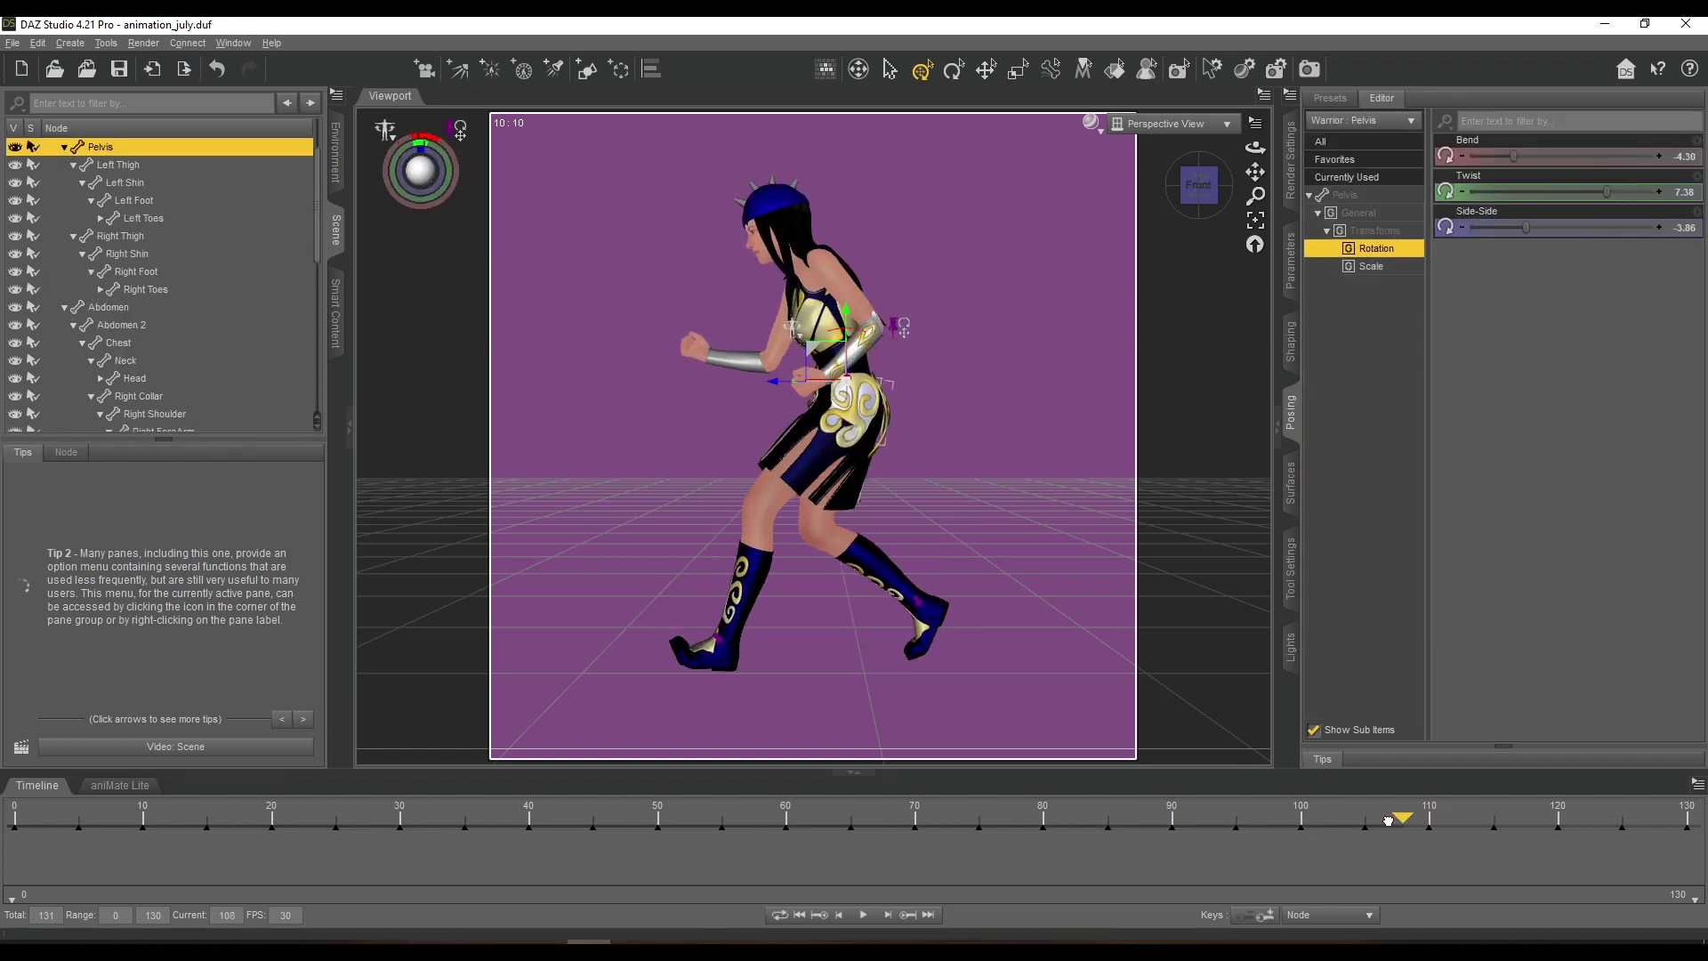
Bring the warrior's left foot back and right foot forward at frame 115, and adjust her chest bend and left hand.
click(1423, 814)
drag(756, 668, 841, 674)
drag(917, 583, 861, 571)
click(855, 274)
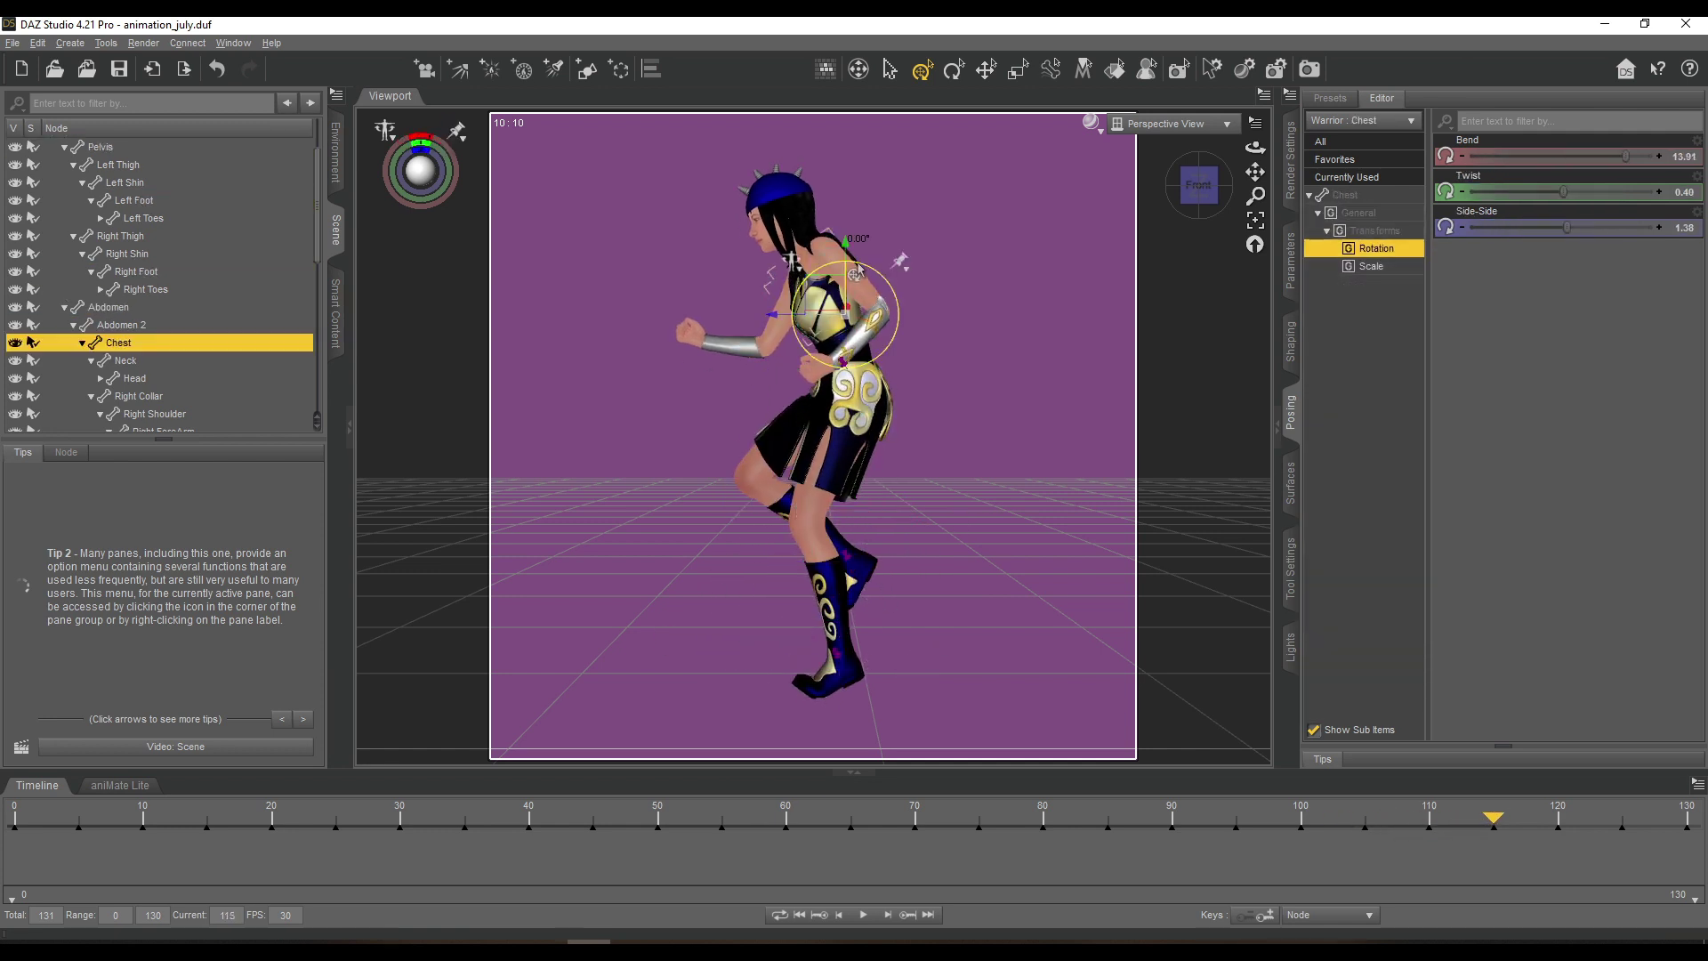
click(725, 347)
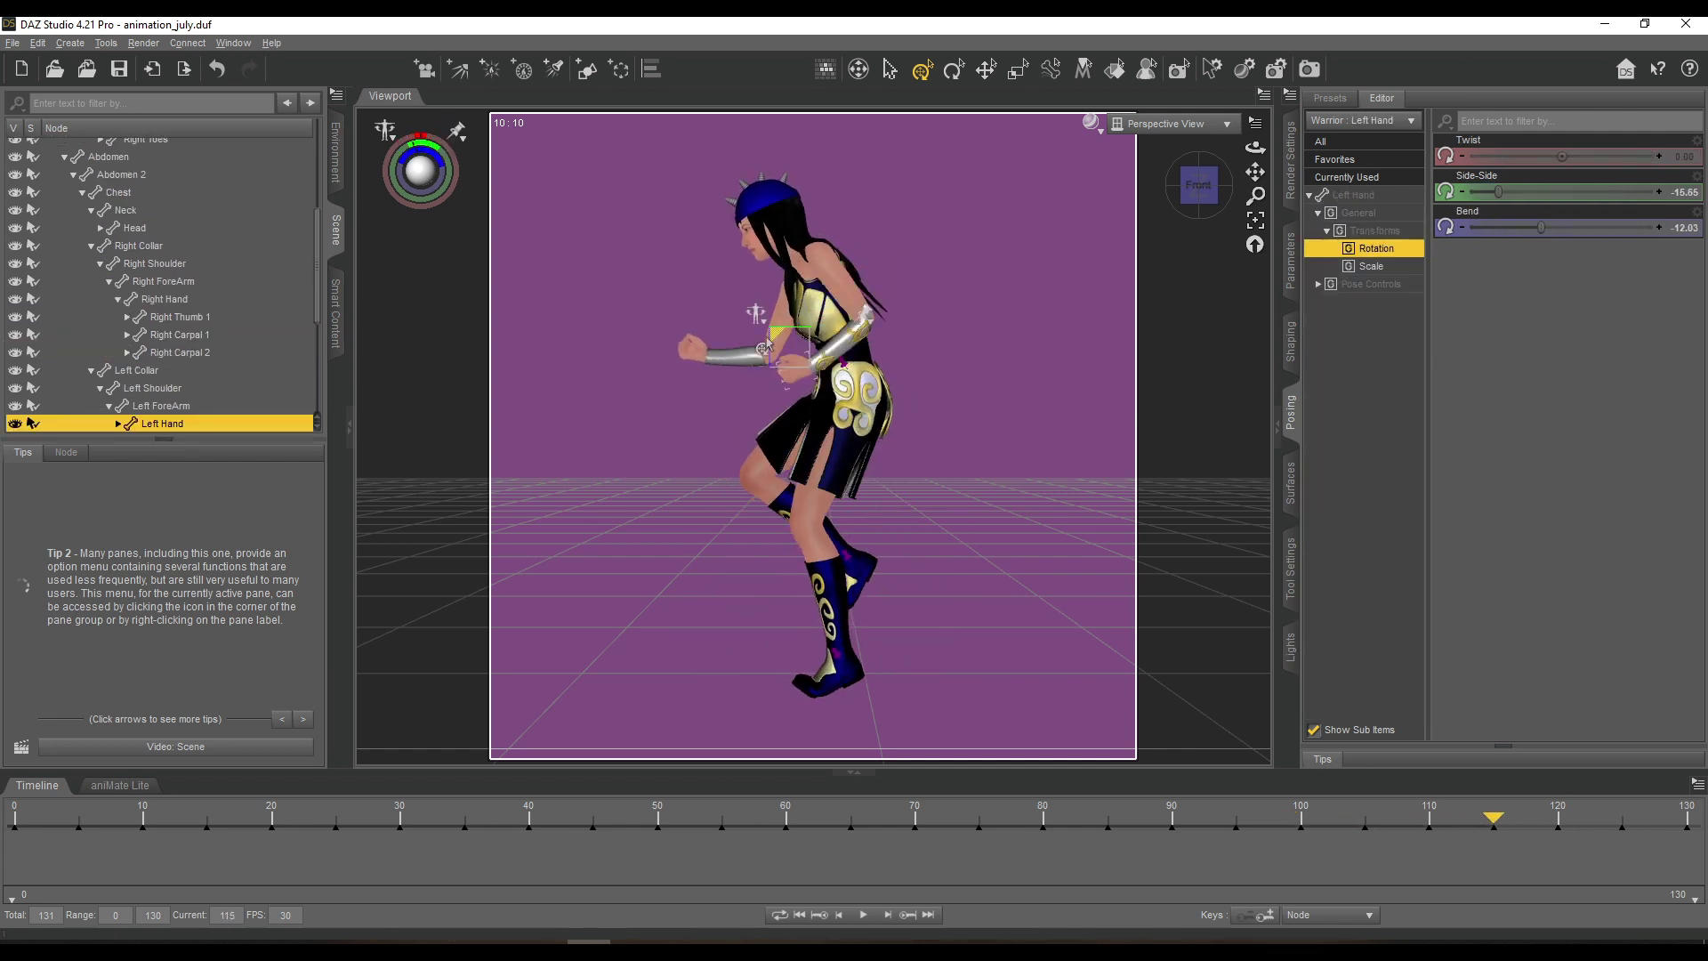
Pose the warrior's left hand and step her right foot forward at frame 120, and adjust the chest bend at frame 125.
click(748, 339)
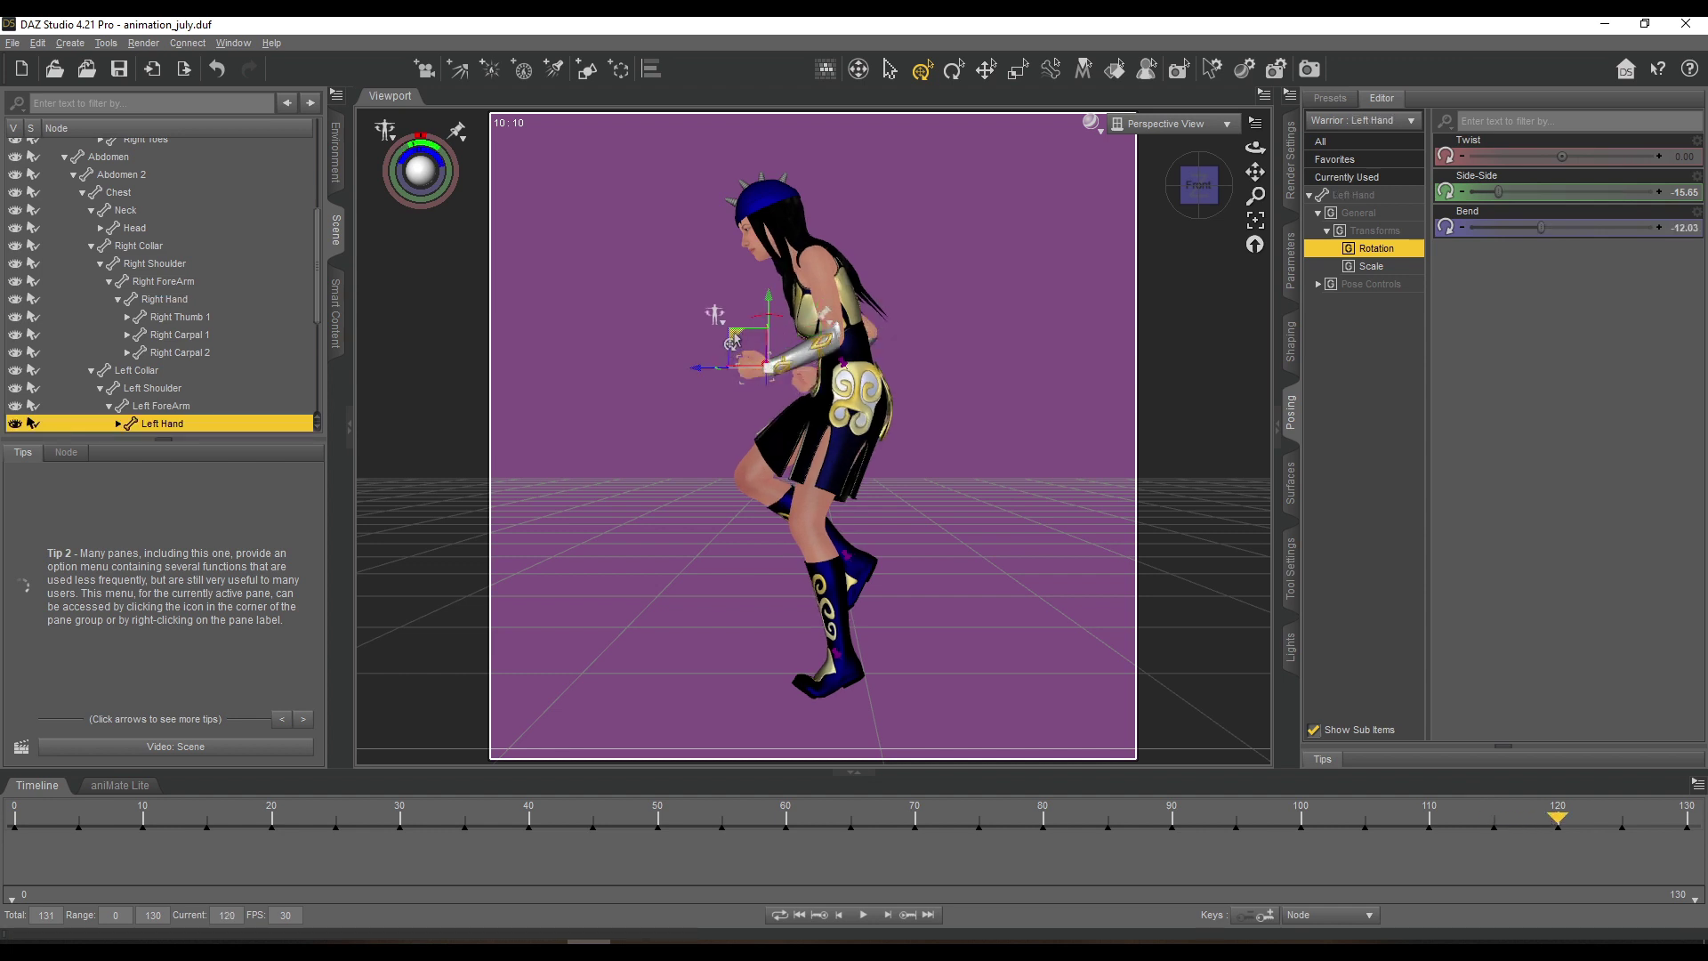
click(850, 569)
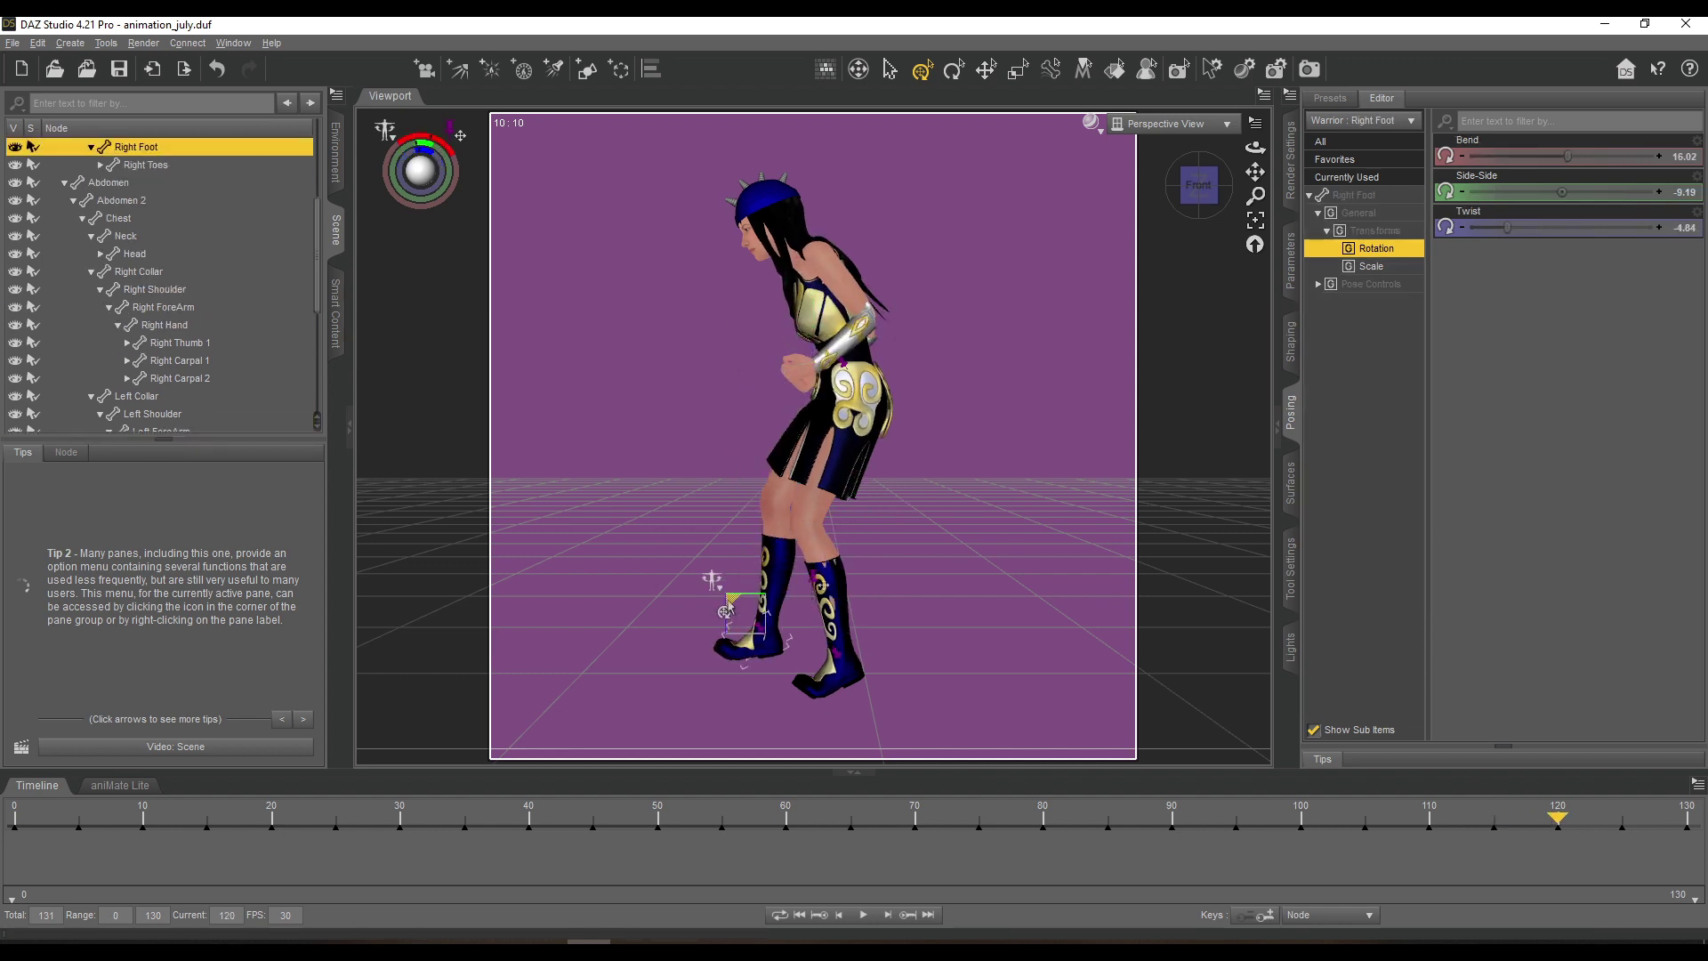
click(830, 304)
click(1391, 817)
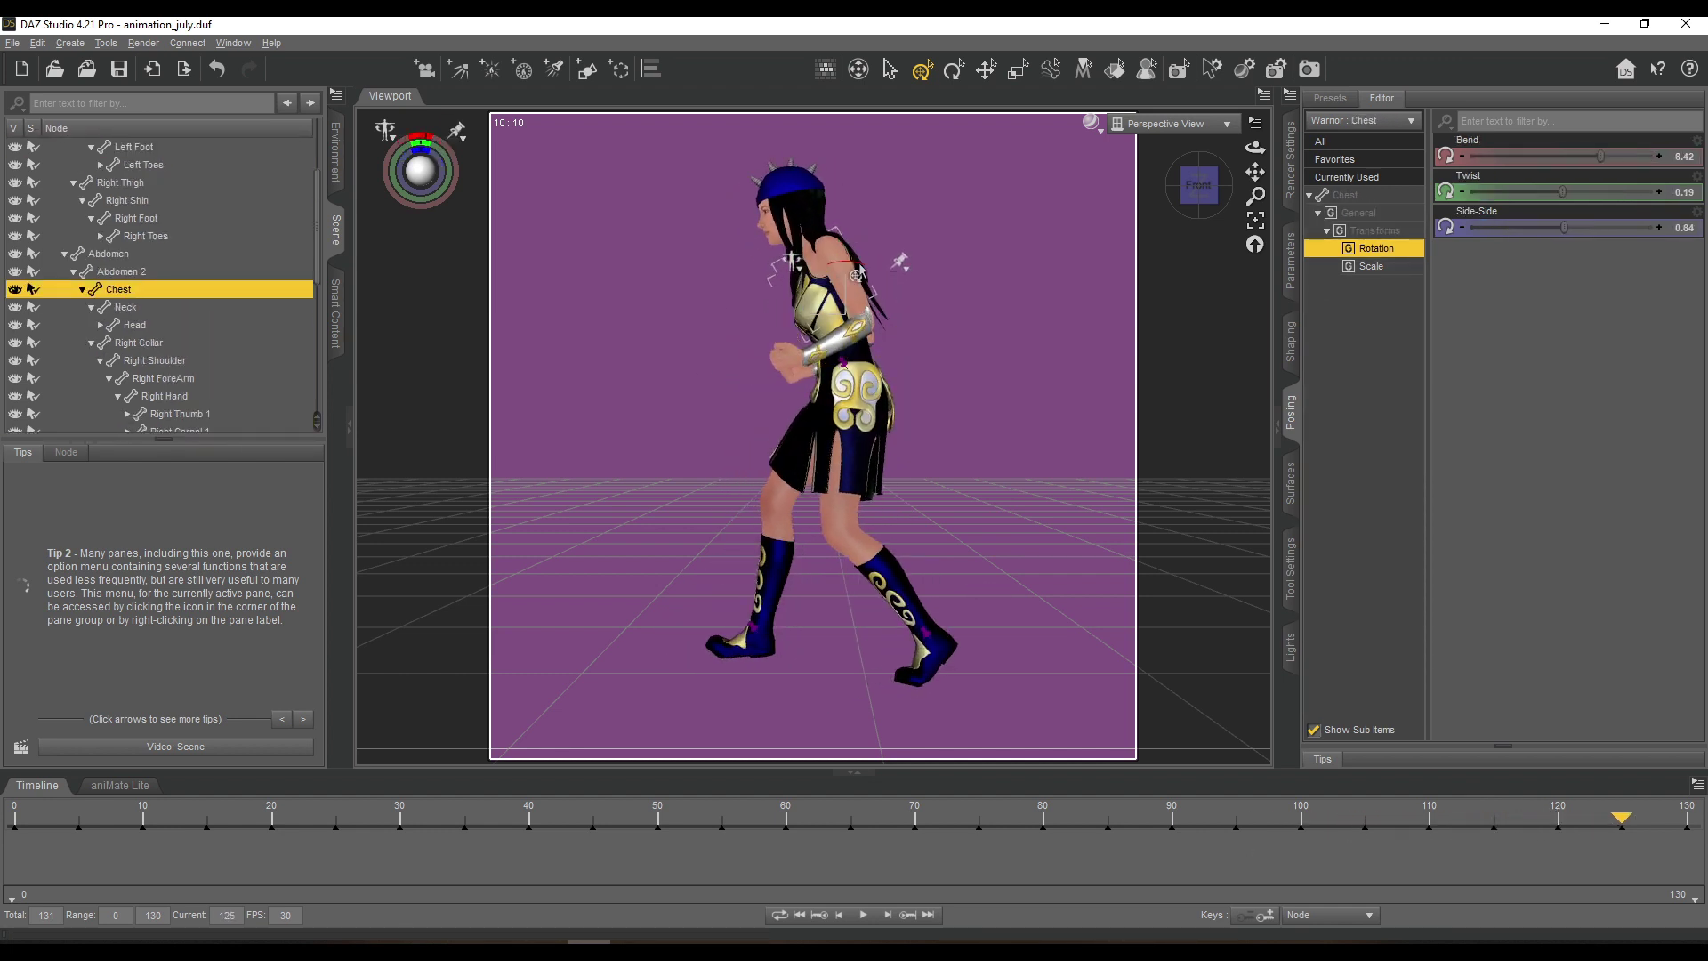
click(818, 343)
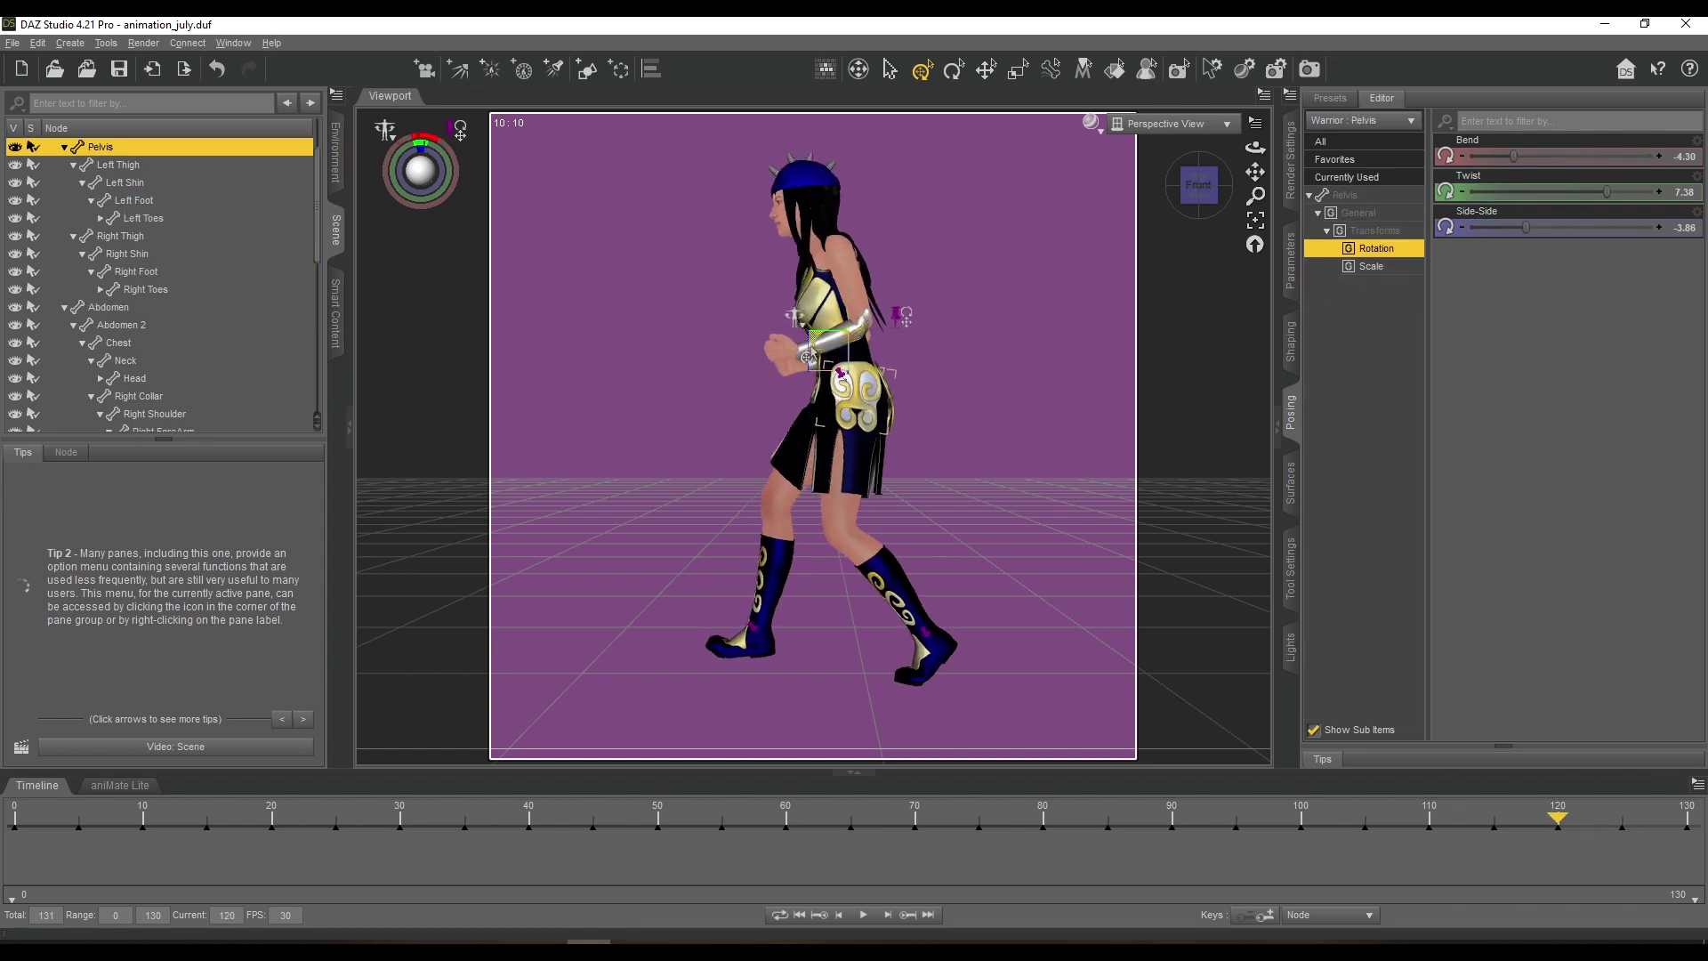
Pose the warrior's feet and both hands at frame 125, and refine her left hand at frame 120.
click(1622, 820)
click(707, 605)
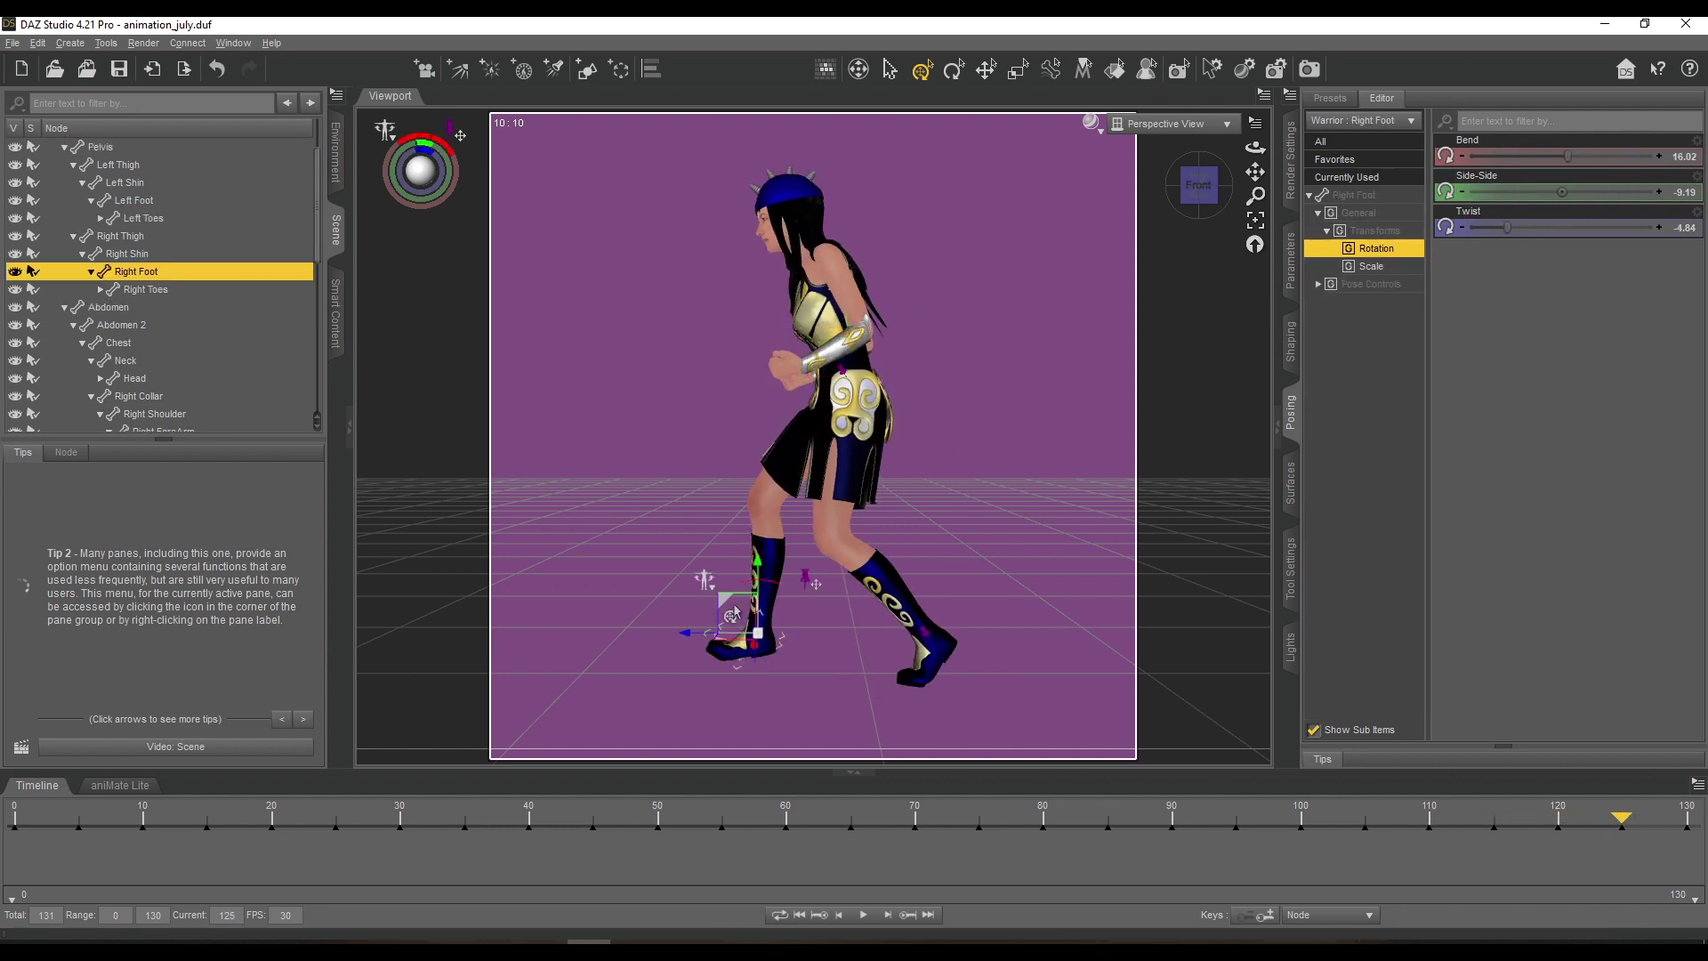
click(894, 612)
click(1558, 817)
click(770, 346)
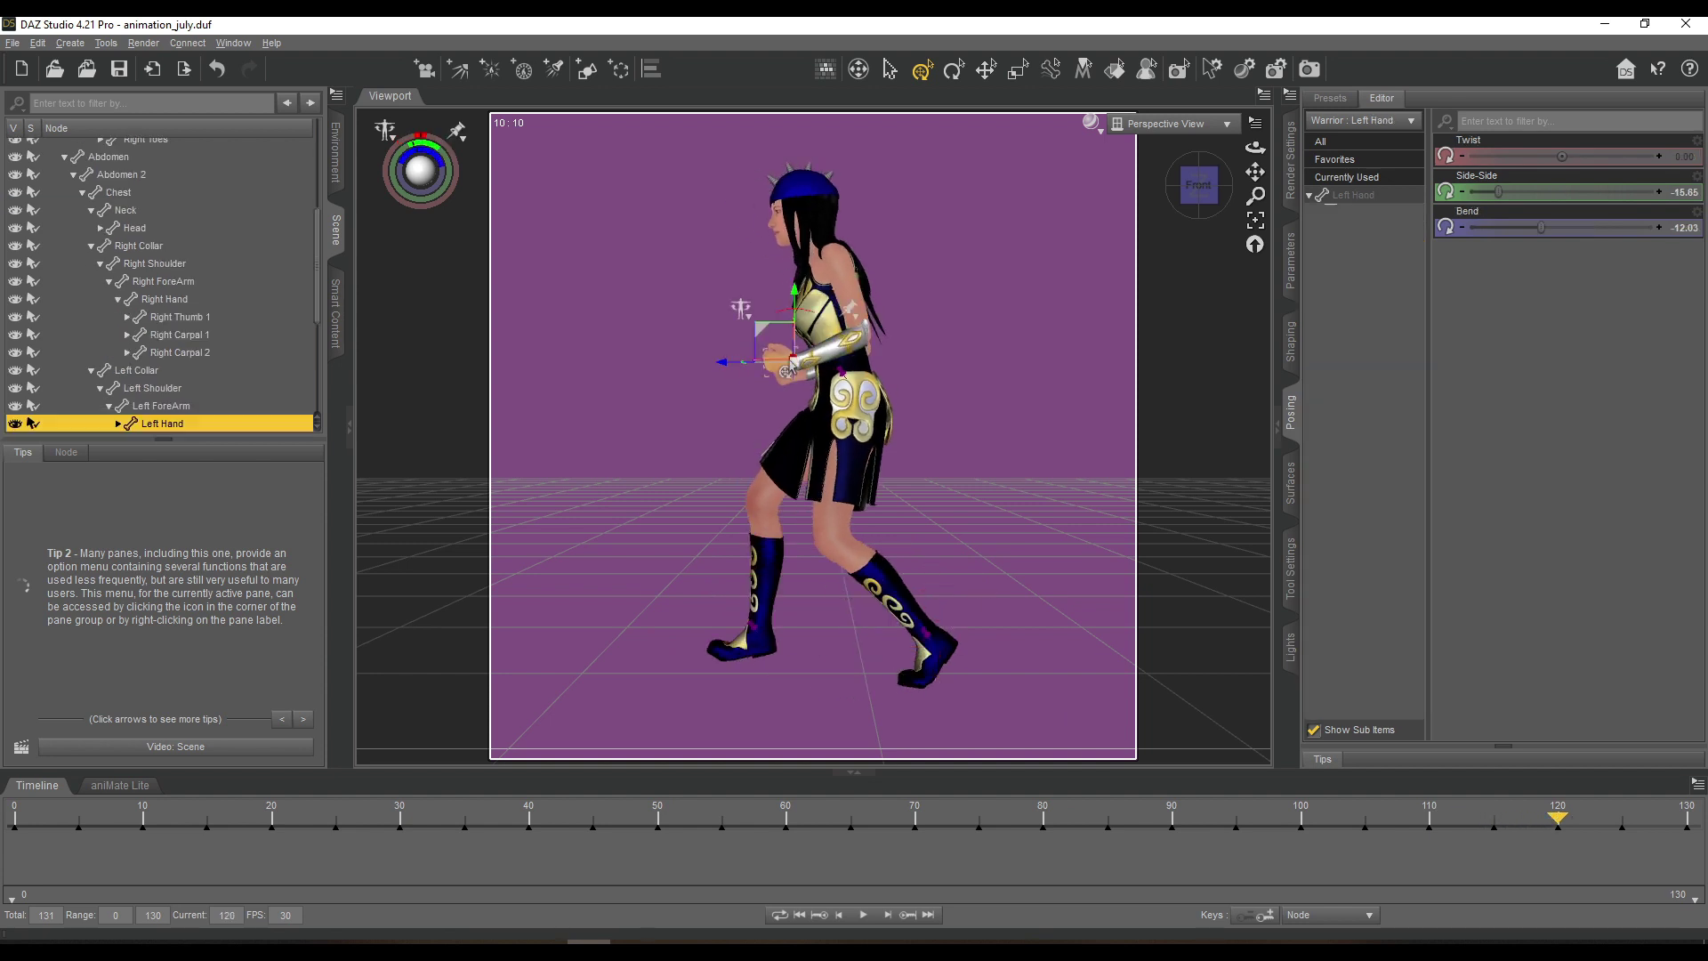
click(1622, 820)
click(708, 333)
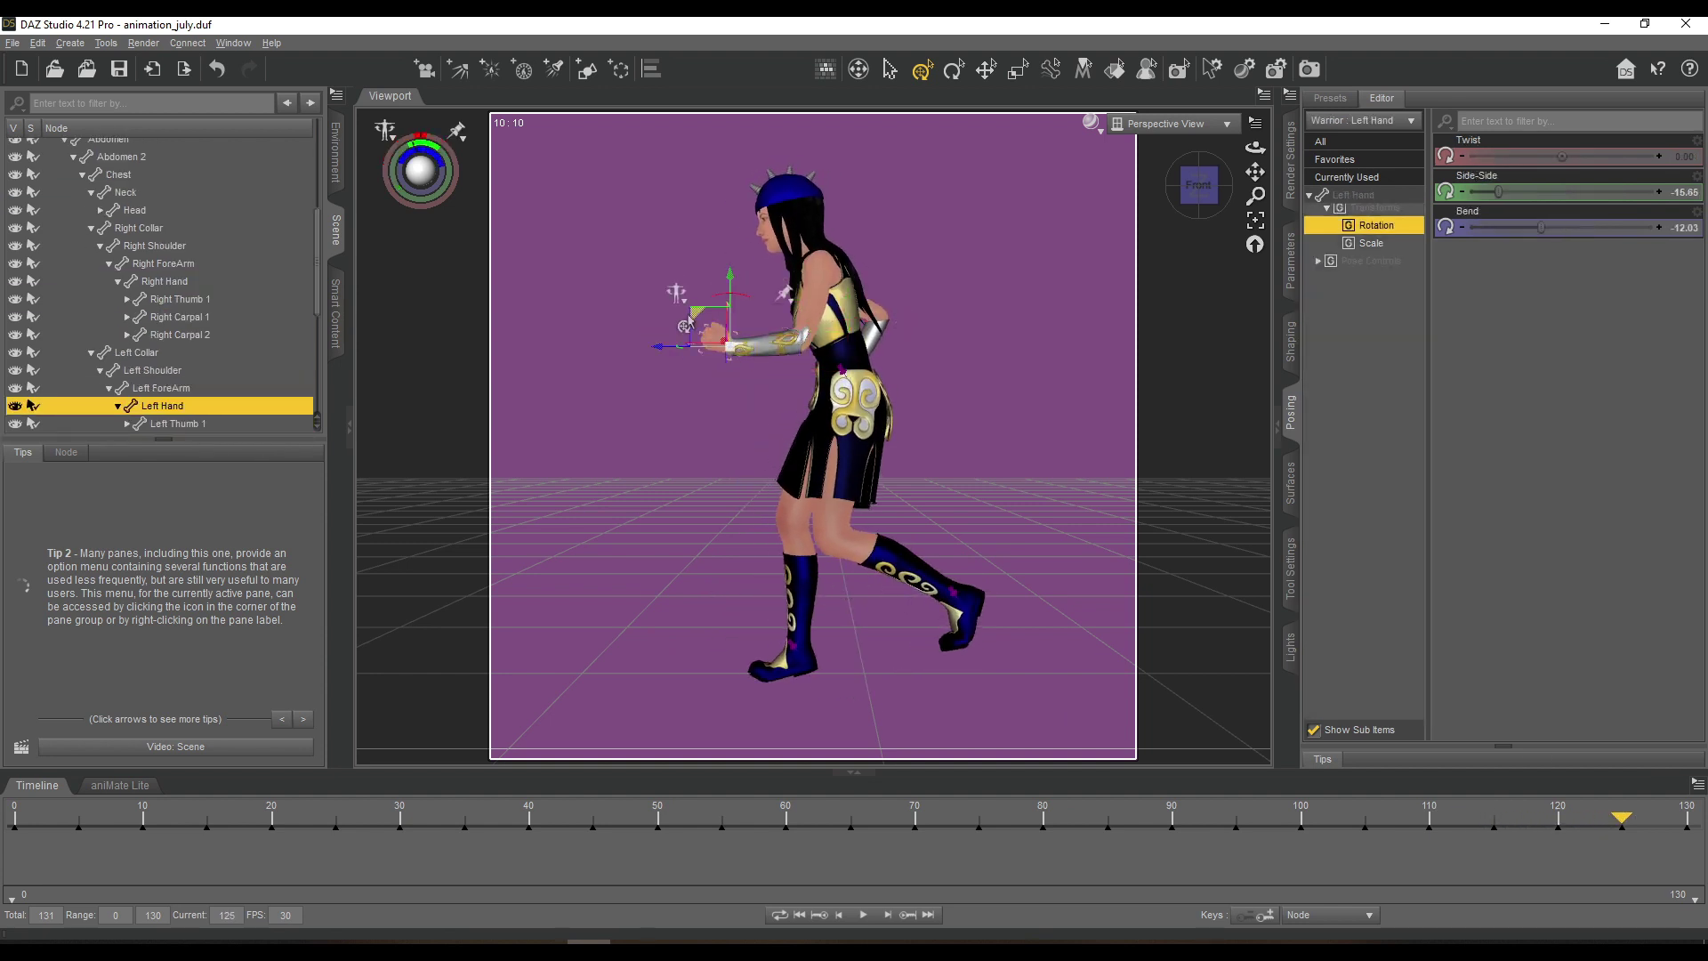
click(181, 282)
Pose the warrior's hands for the last stride at frame 130.
click(1687, 819)
click(773, 383)
click(783, 375)
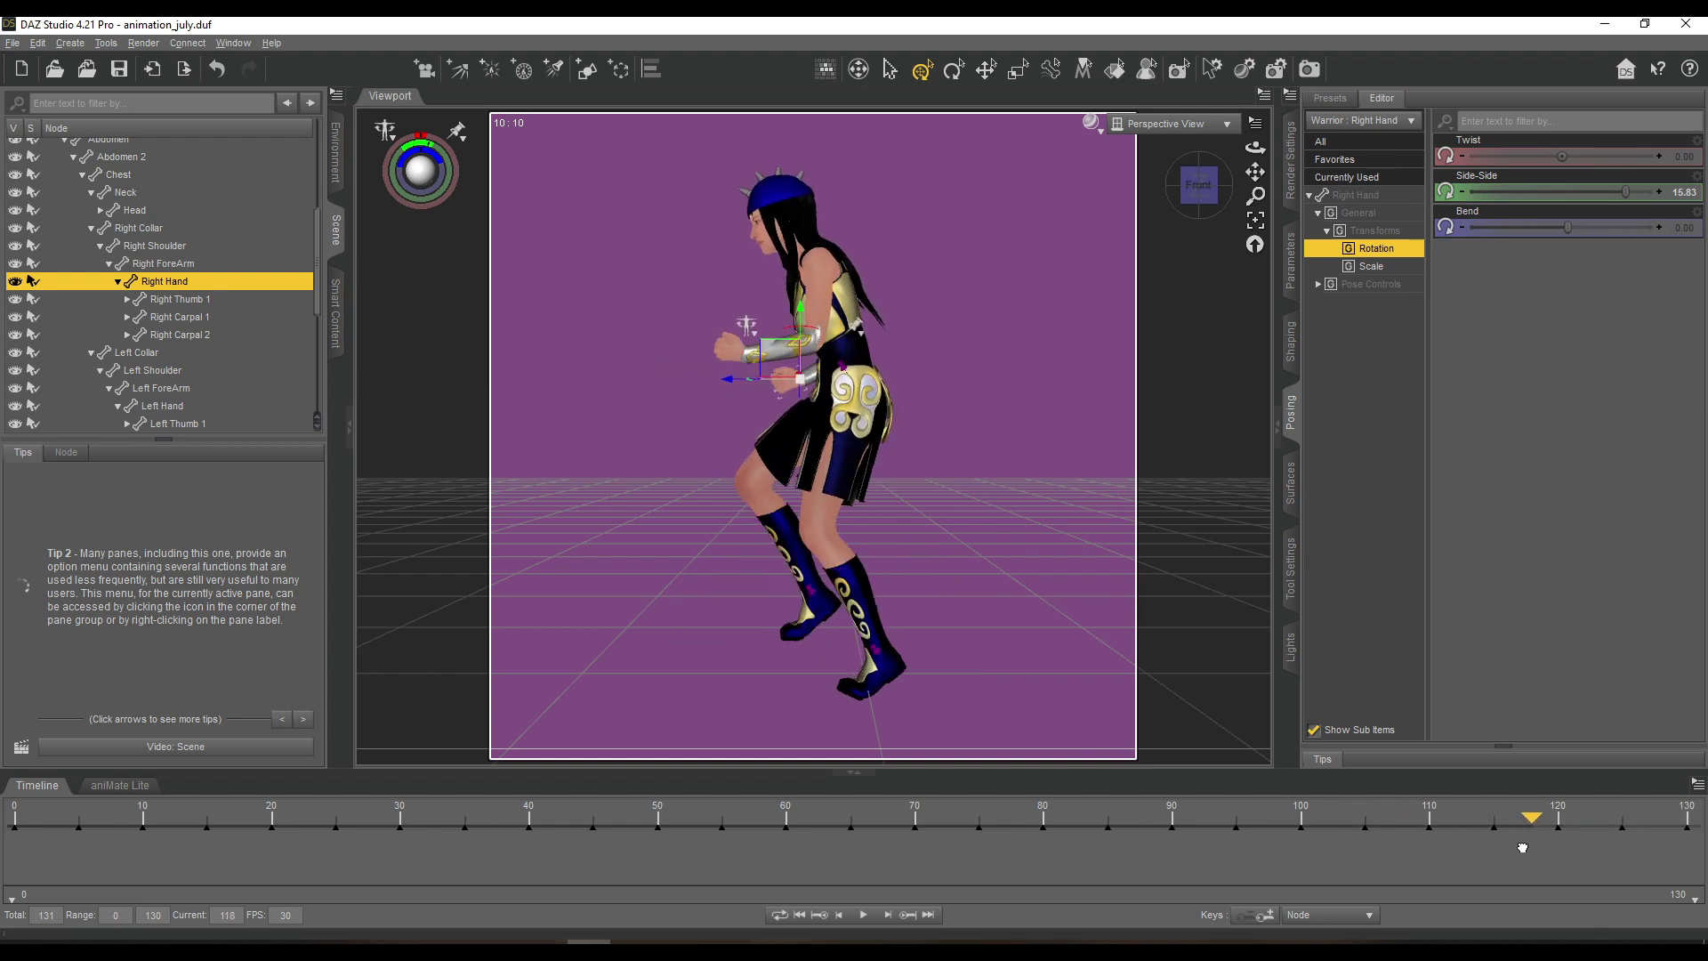
drag(1611, 851, 1676, 852)
Move the warrior's right foot back and bring her left foot forward at frame 130.
click(795, 656)
drag(795, 657, 863, 655)
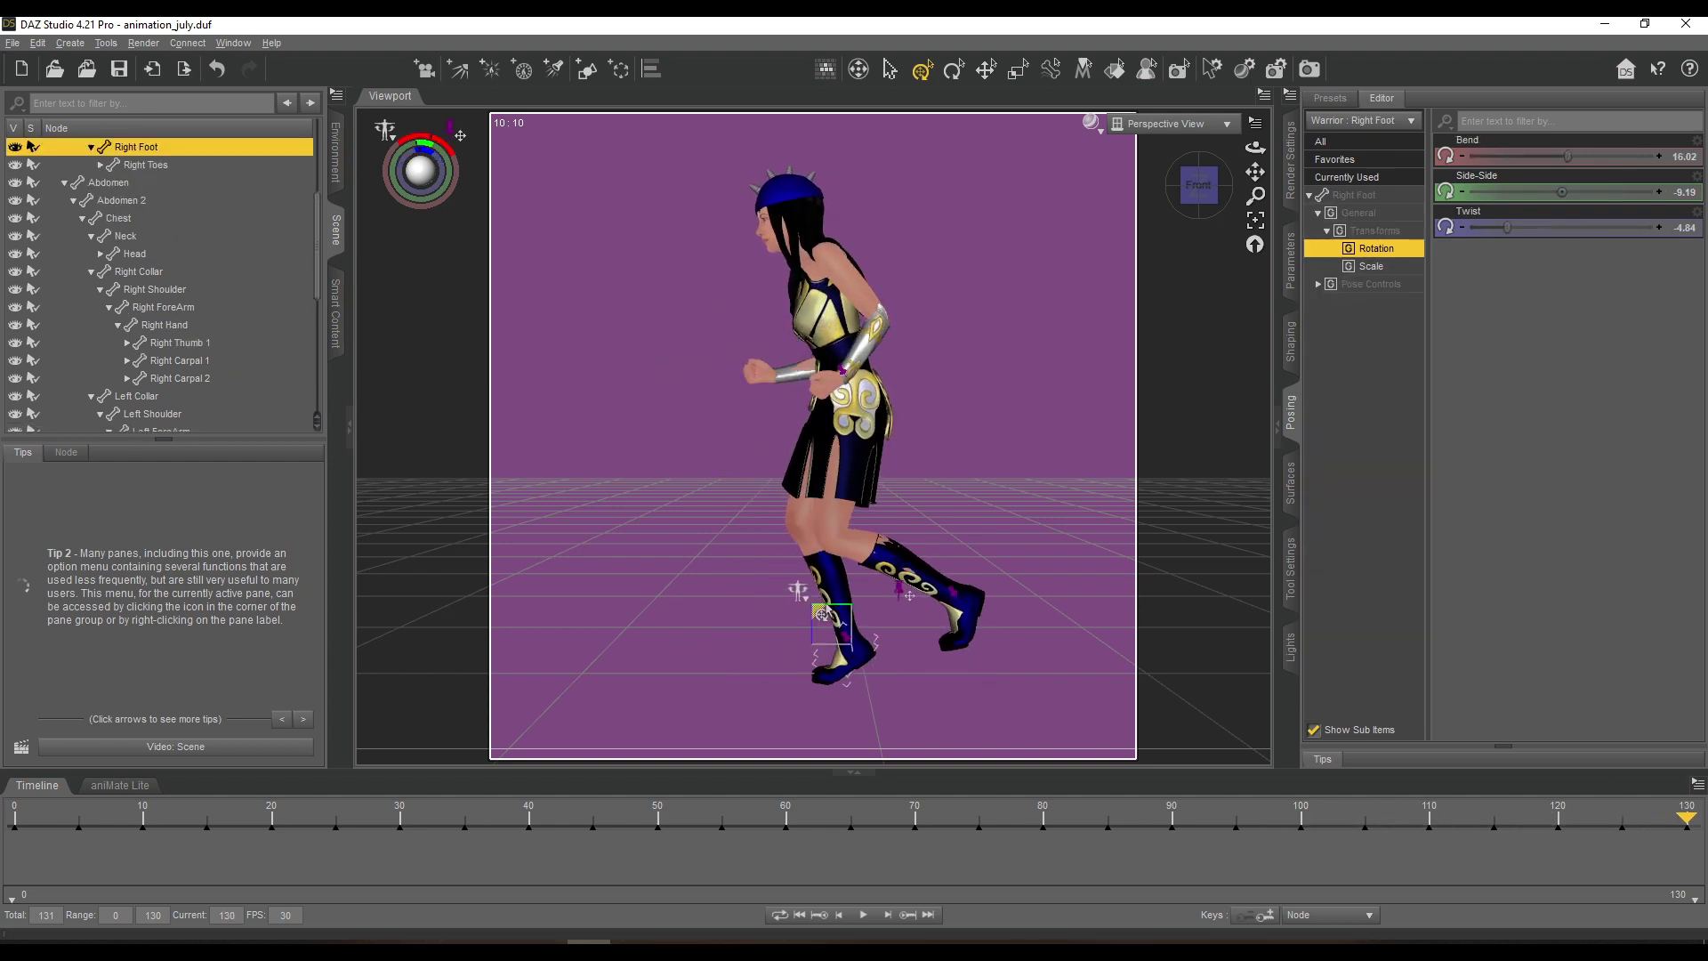
click(930, 582)
drag(965, 606, 879, 604)
click(856, 399)
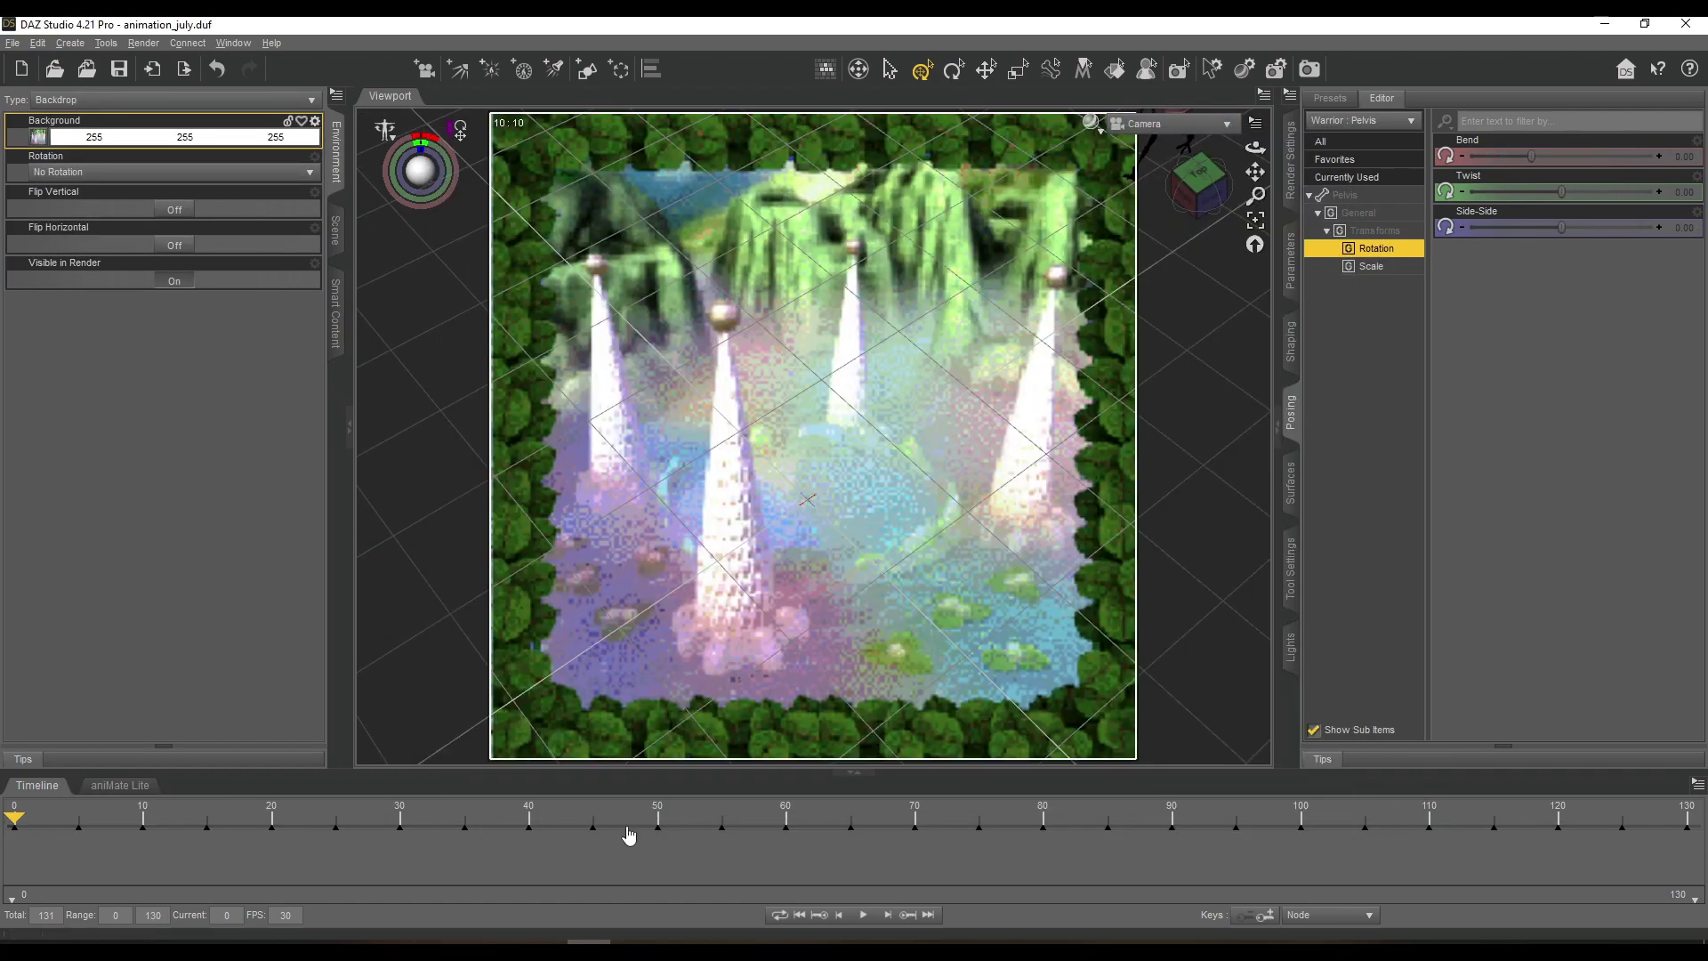
Play the chase over the backdrop through the Camera view and return to frame 0.
click(863, 915)
click(863, 915)
drag(104, 816, 25, 801)
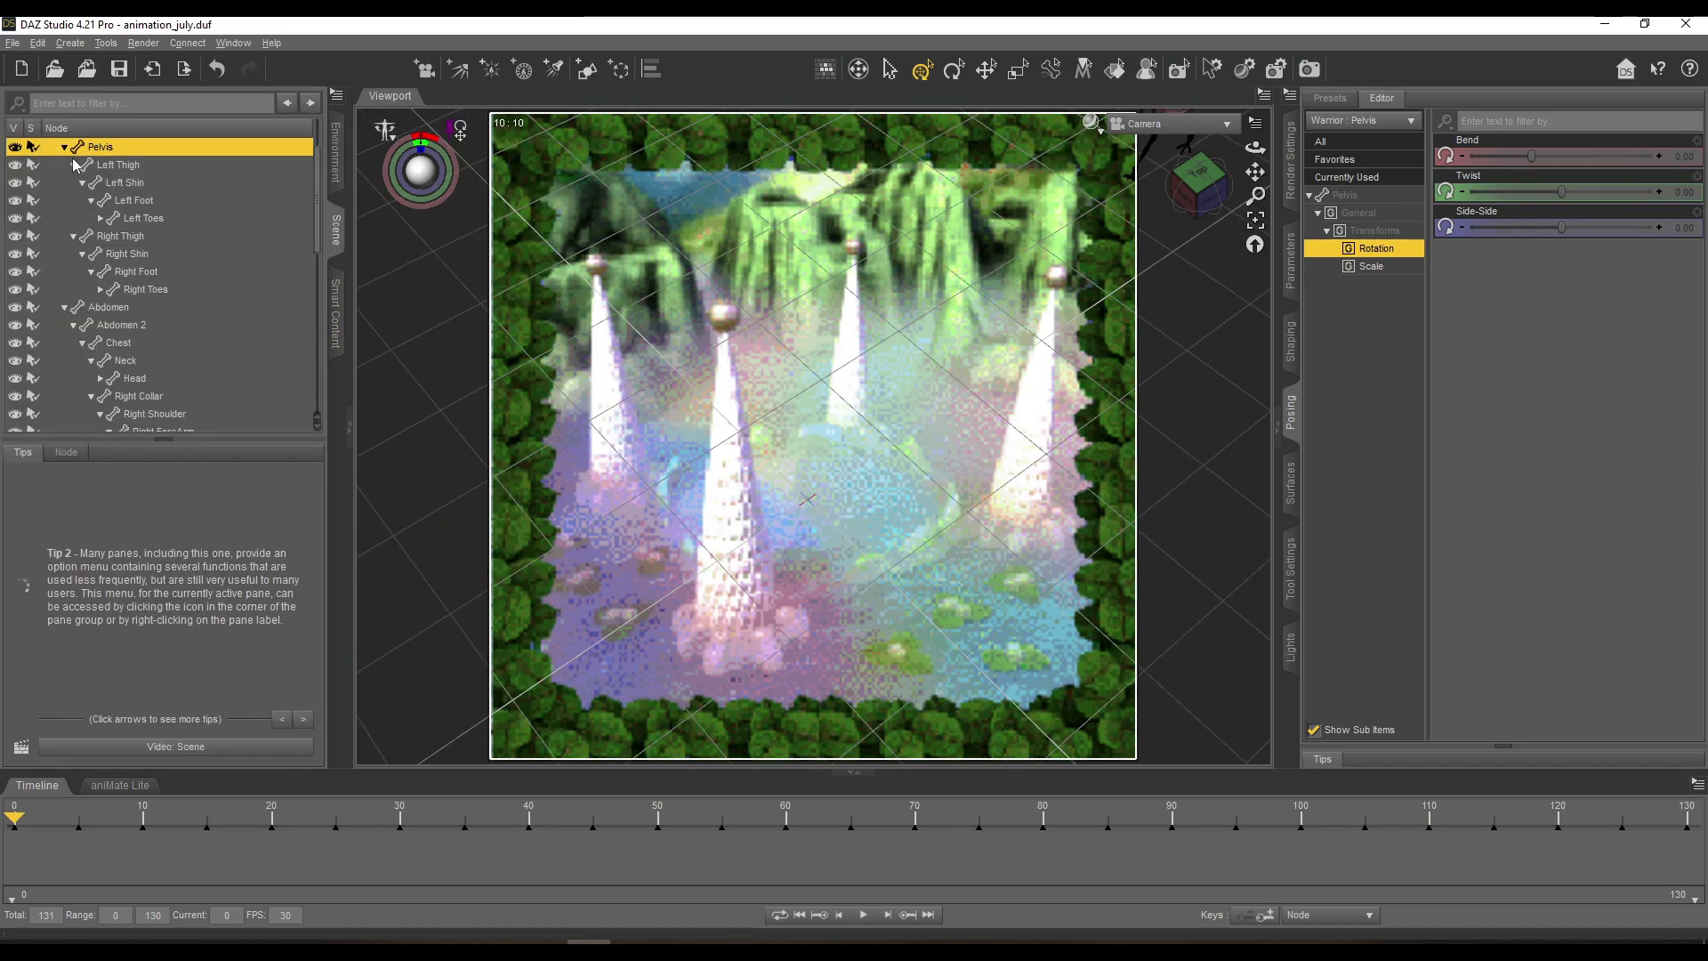
drag(16, 816, 12, 816)
Switch to Perspective View and duplicate the Warrior figure.
click(1176, 125)
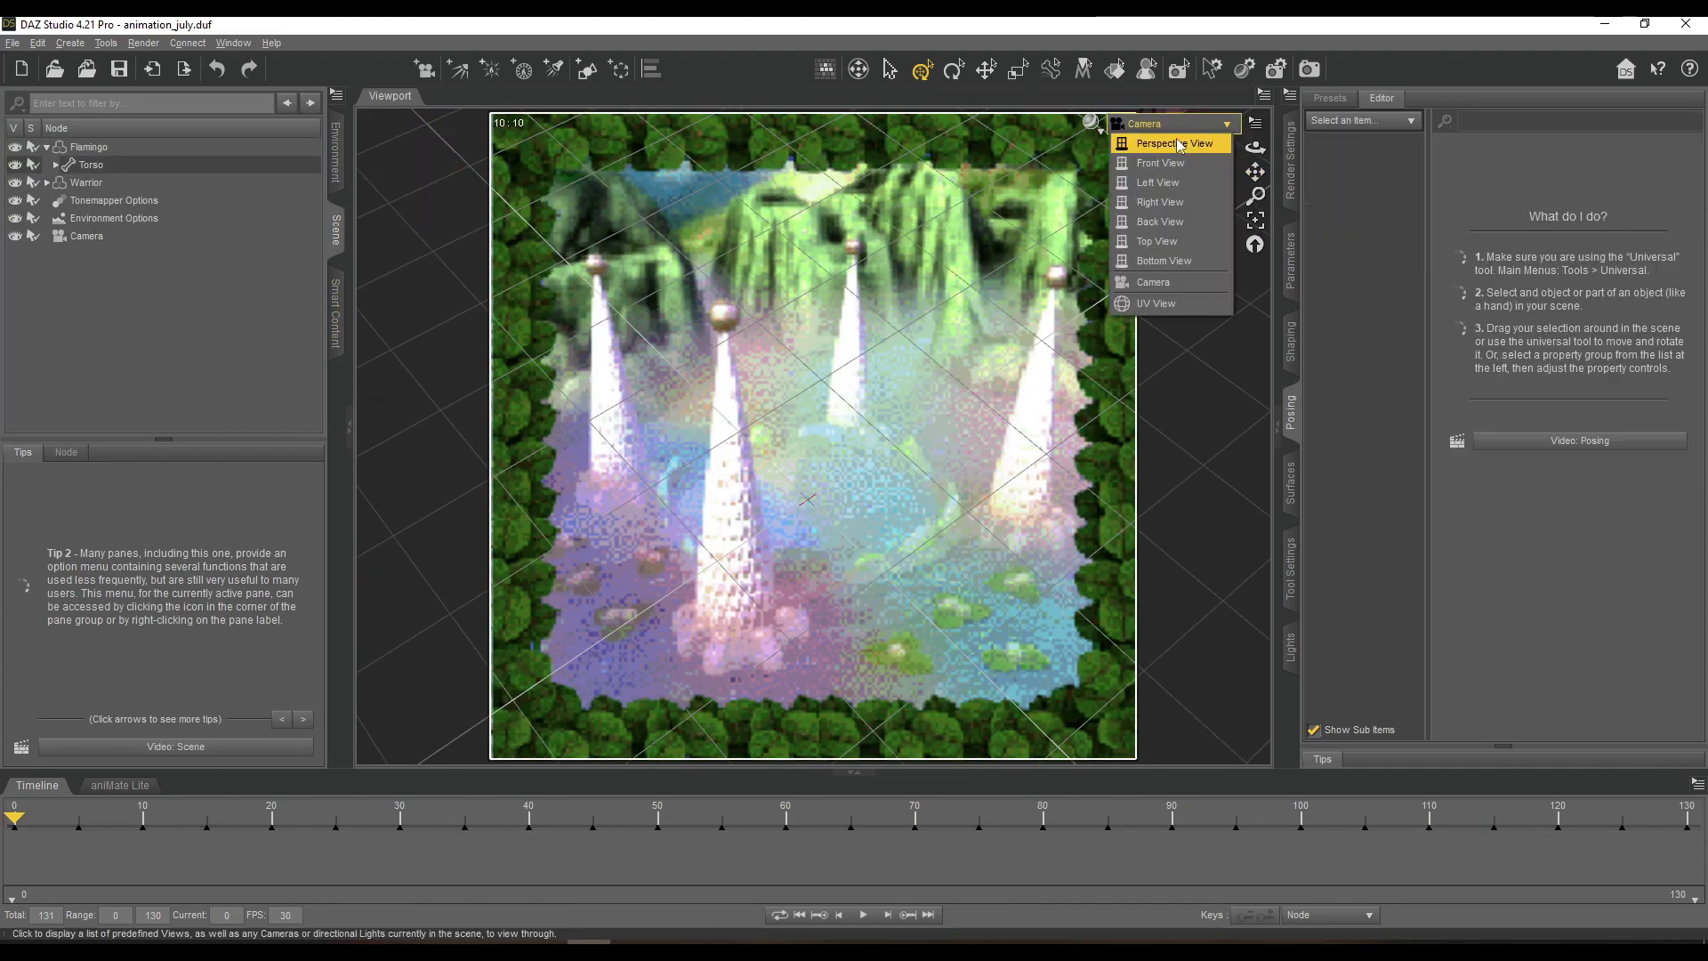
click(1171, 144)
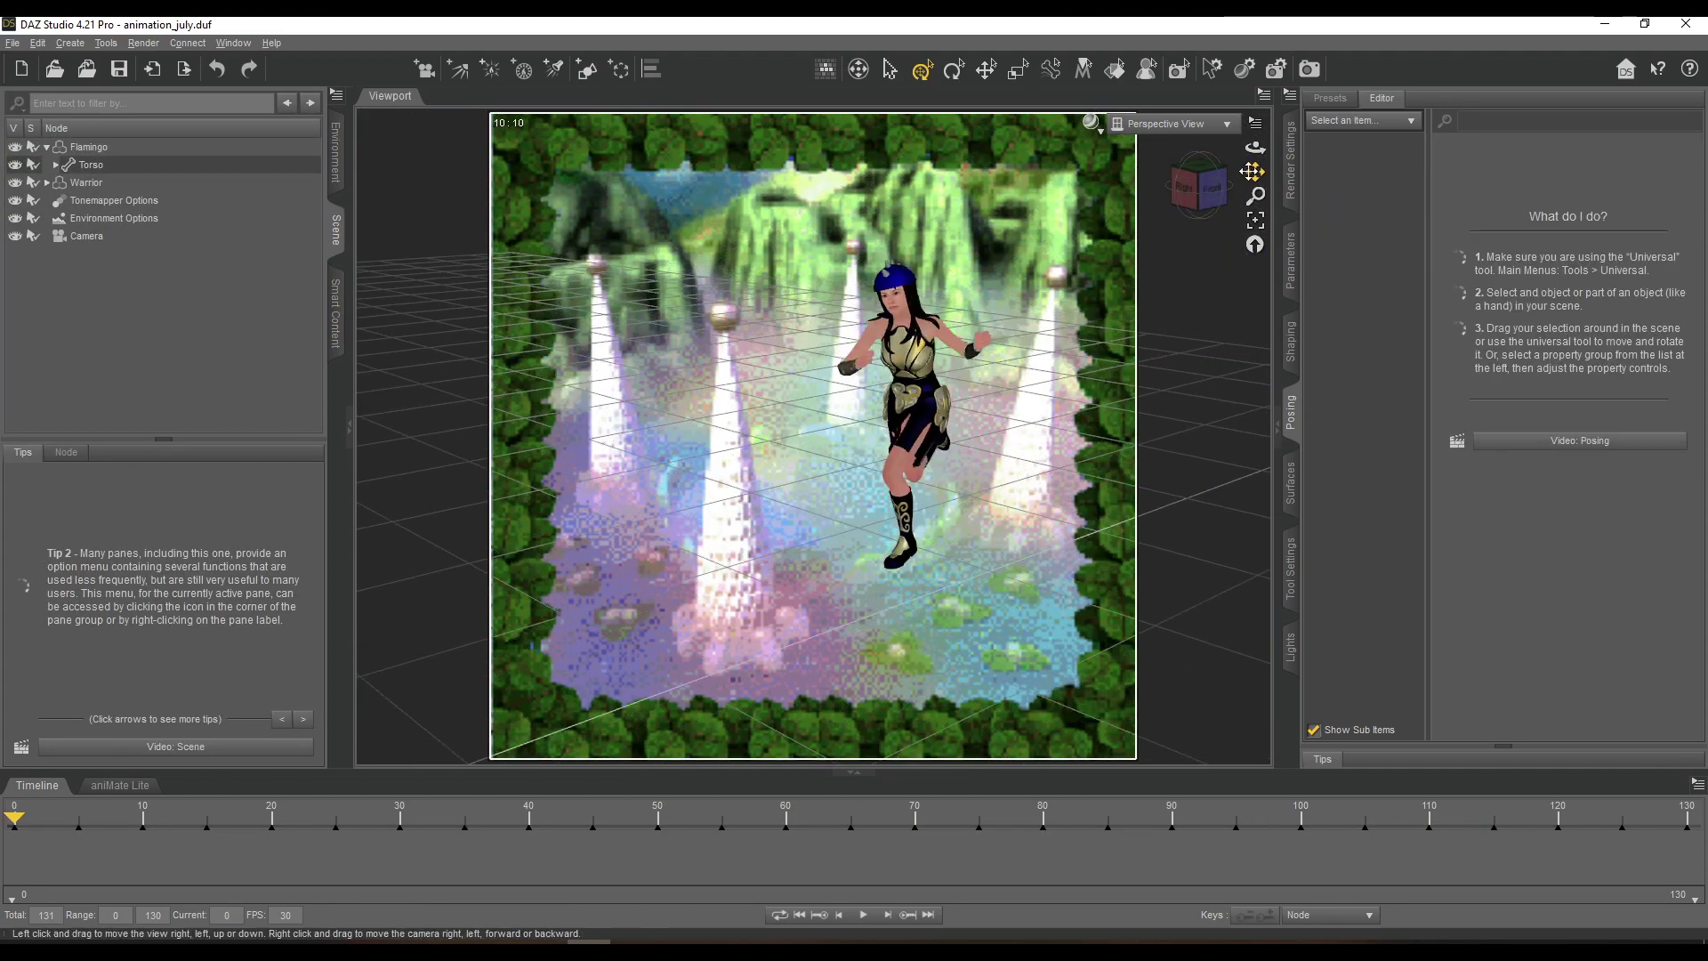
click(912, 405)
click(37, 43)
mouse_move(210, 144)
click(313, 164)
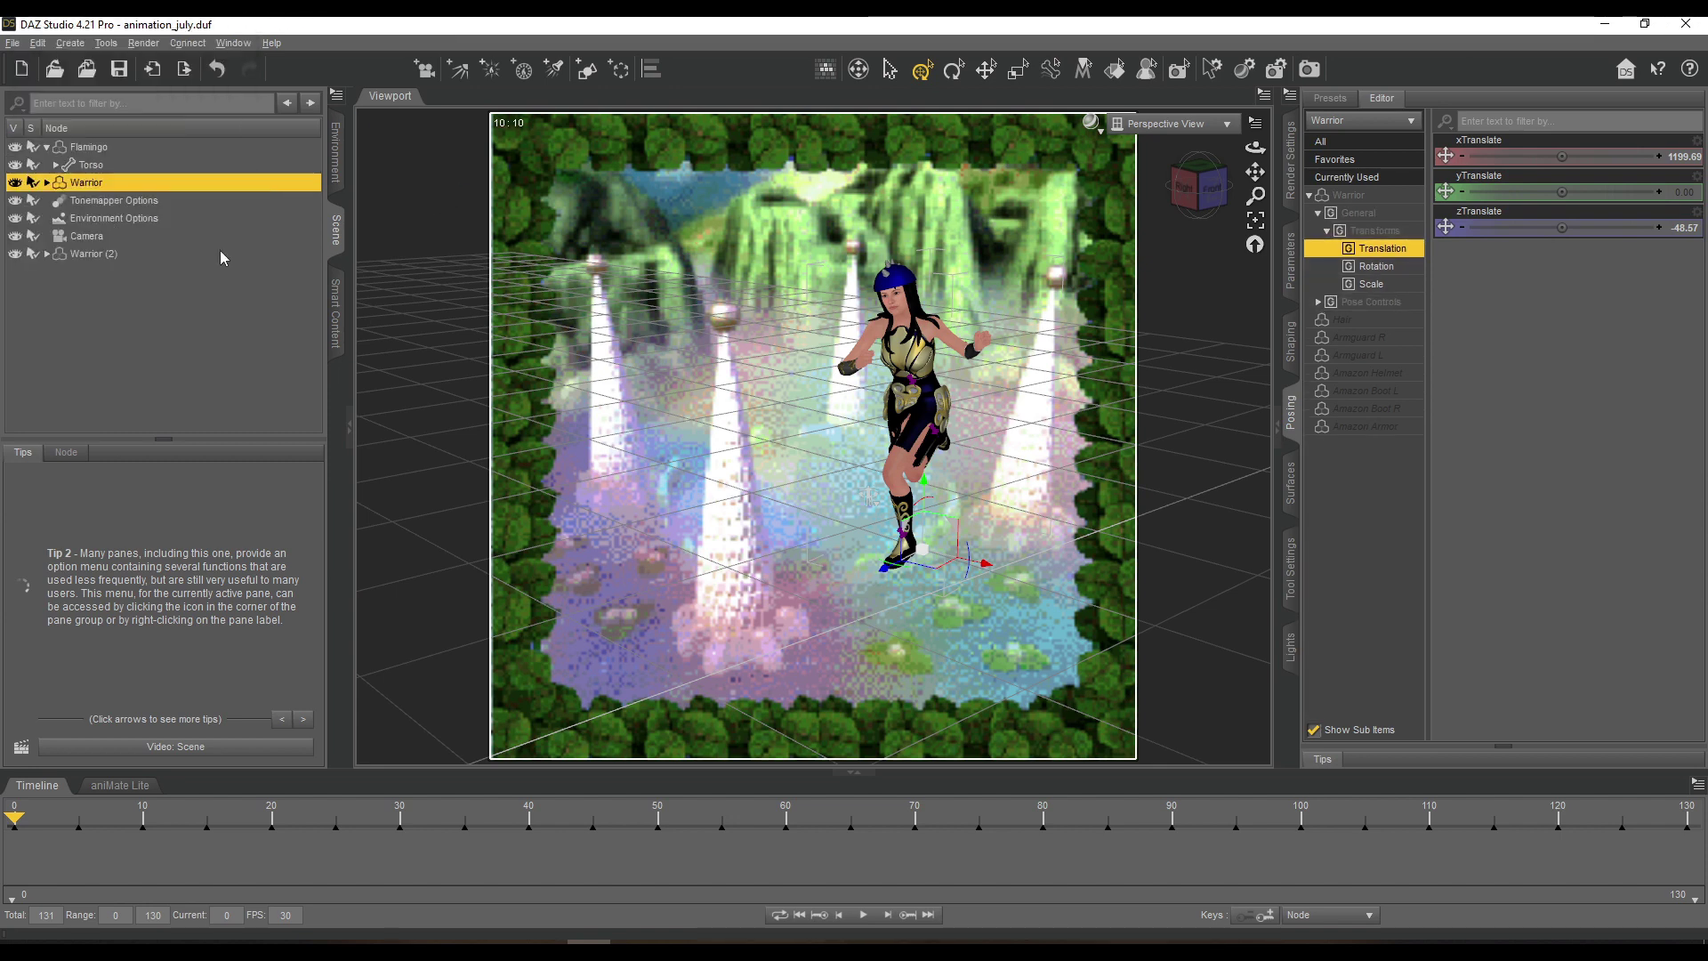
Filter the content library for "aqua" and load the Aquamancer Top onto Warrior (2).
click(95, 255)
click(335, 313)
click(198, 120)
text(aqua)
scroll(49, 169, up, 1)
click(42, 177)
double_click(179, 213)
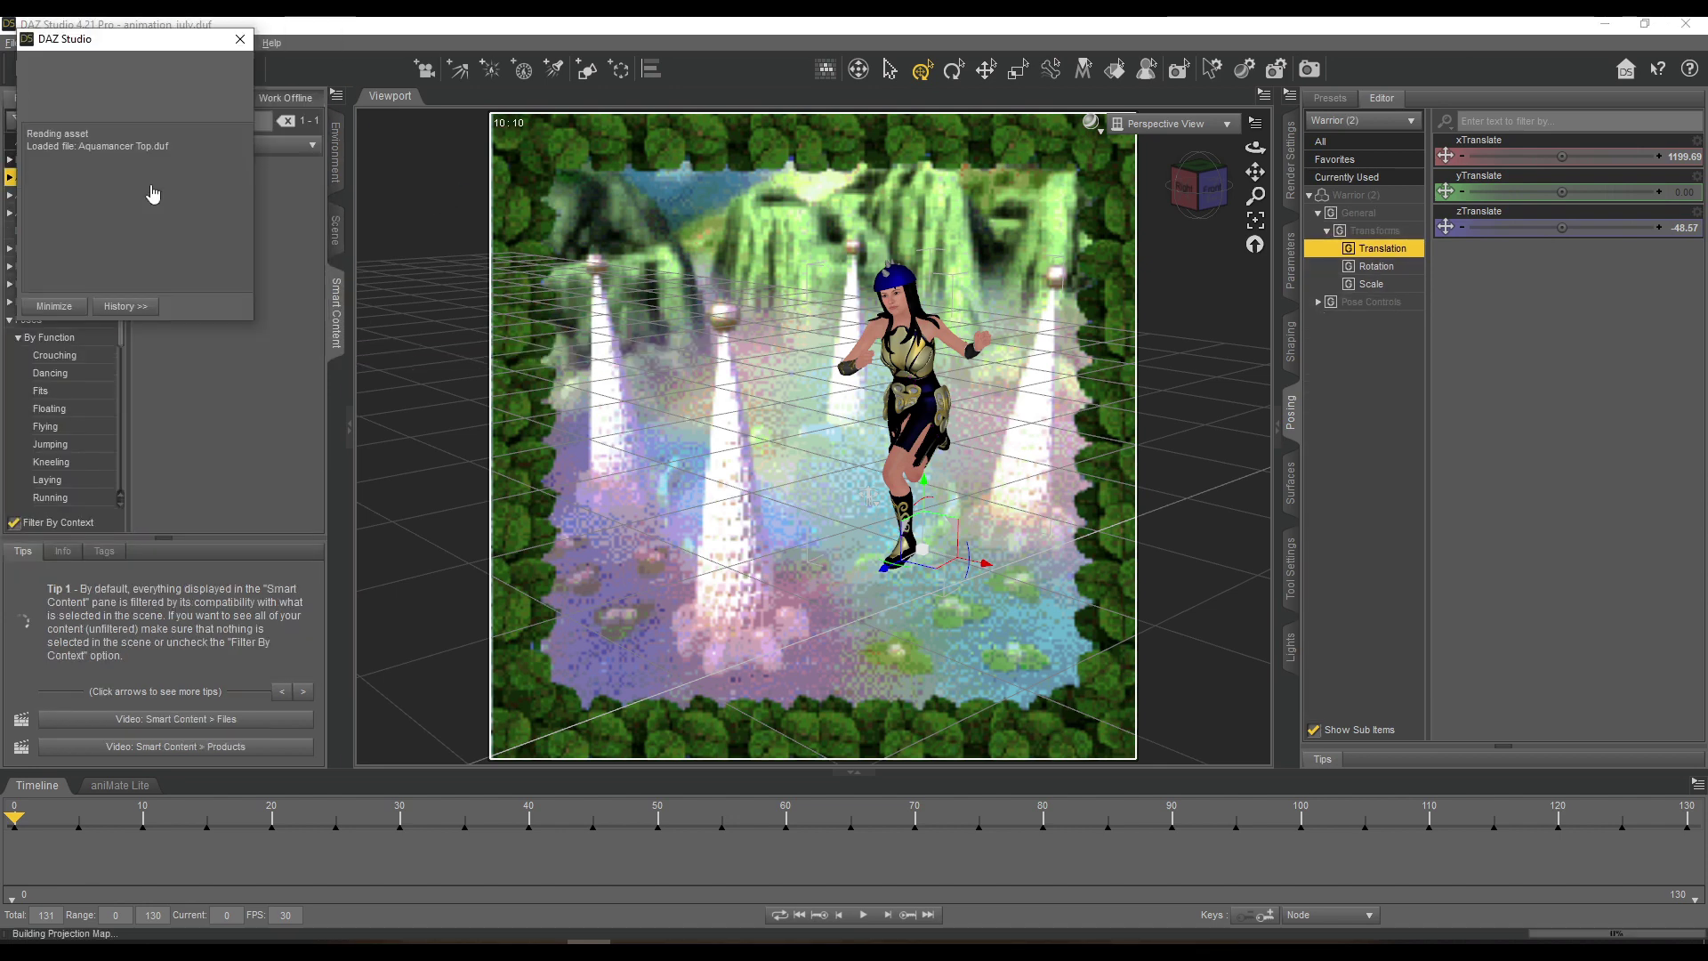
Load more of the content filtered by "aqua" onto Warrior (2) to complete her outfit.
click(10, 320)
click(36, 461)
double_click(179, 214)
click(54, 392)
click(38, 267)
double_click(179, 212)
Move Warrior (2) sideways so that she stands clear of the original warrior.
click(336, 230)
drag(935, 564, 1077, 582)
mouse_move(1198, 196)
mouse_down()
mouse_move(1174, 198)
mouse_move(1190, 218)
mouse_up()
Give Warrior (2) a dark braided hairstyle and further appearance content that sets her apart from the original.
click(336, 312)
click(39, 193)
drag(321, 200, 322, 327)
double_click(263, 227)
double_click(176, 348)
scroll(69, 393, down, 3)
click(11, 498)
scroll(13, 494, down, 2)
click(46, 434)
drag(321, 191, 321, 288)
double_click(260, 287)
double_click(180, 287)
Scrub the timeline from frame 0 to review both warriors running.
click(336, 230)
drag(14, 816, 1225, 817)
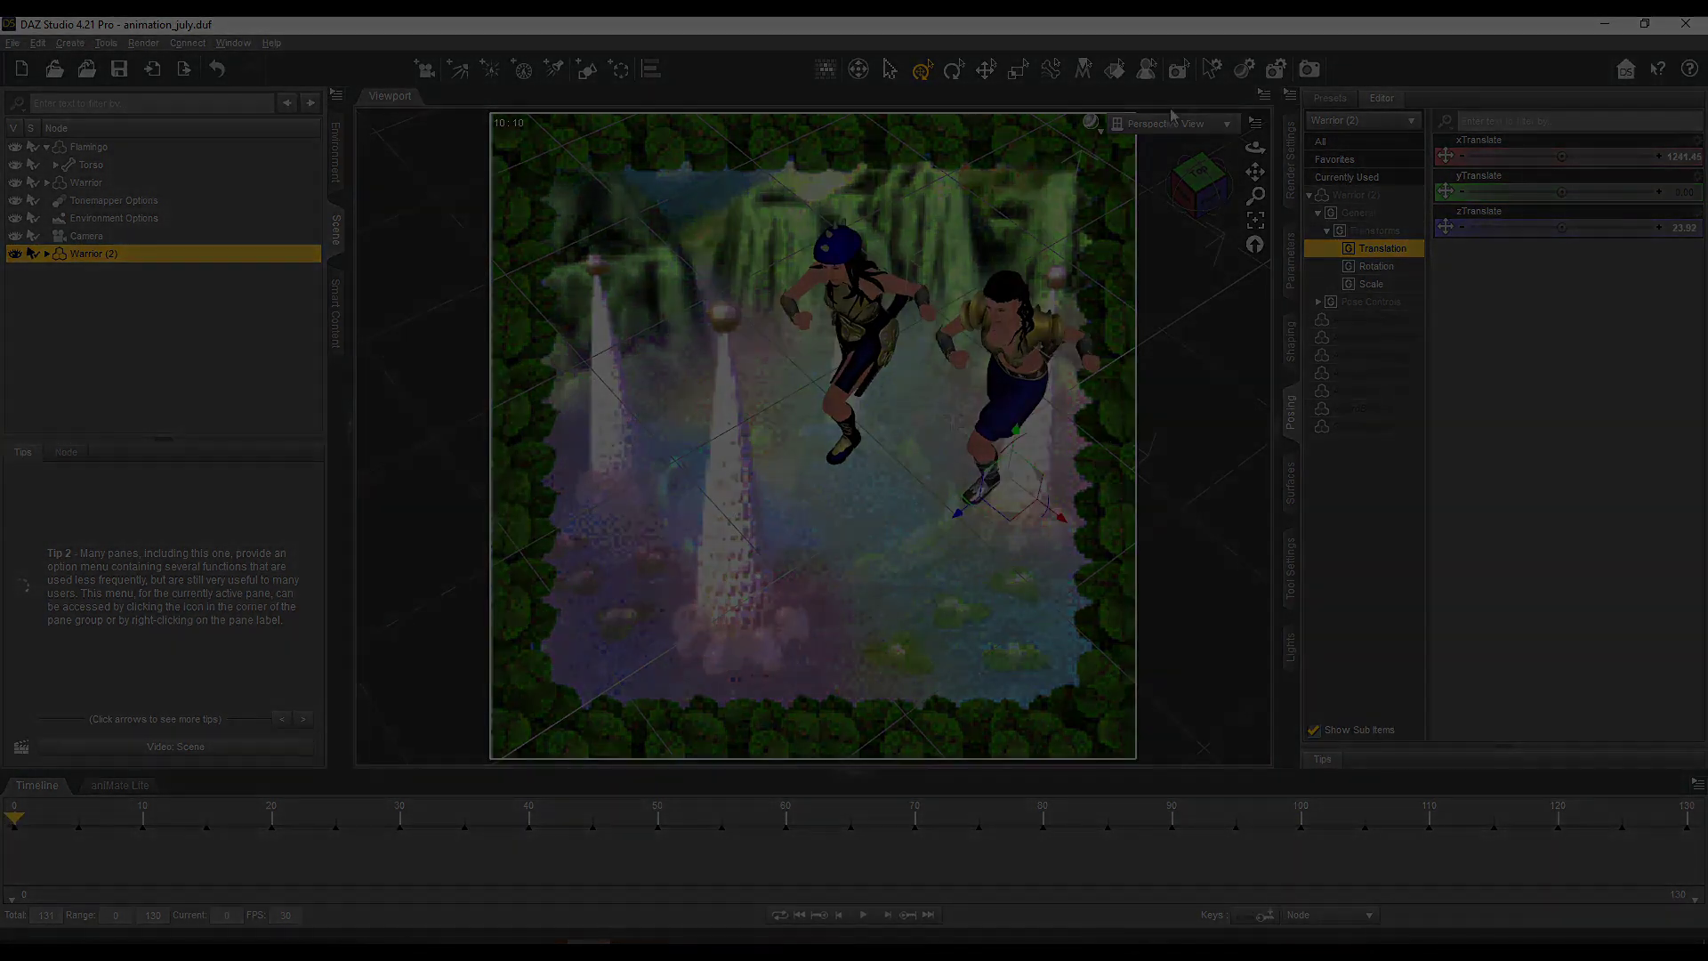